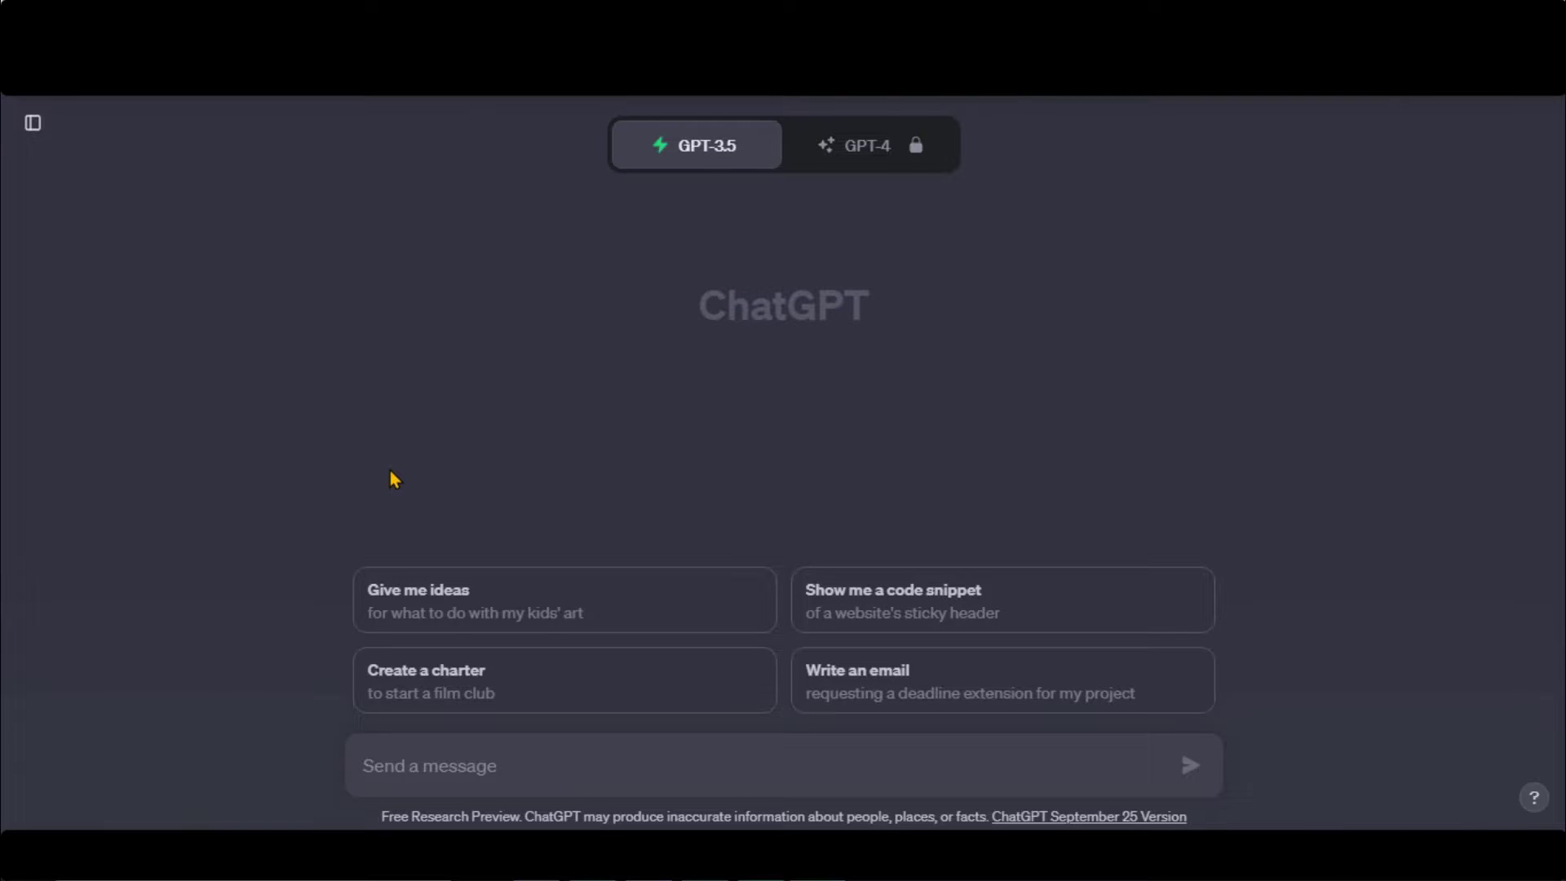
- Write a ChatGPT prompt for a 'Magical Forest Friends' kids story with two animal characters
type("write me s short kids animation story about \"The Magical Forest Friends\" , t")
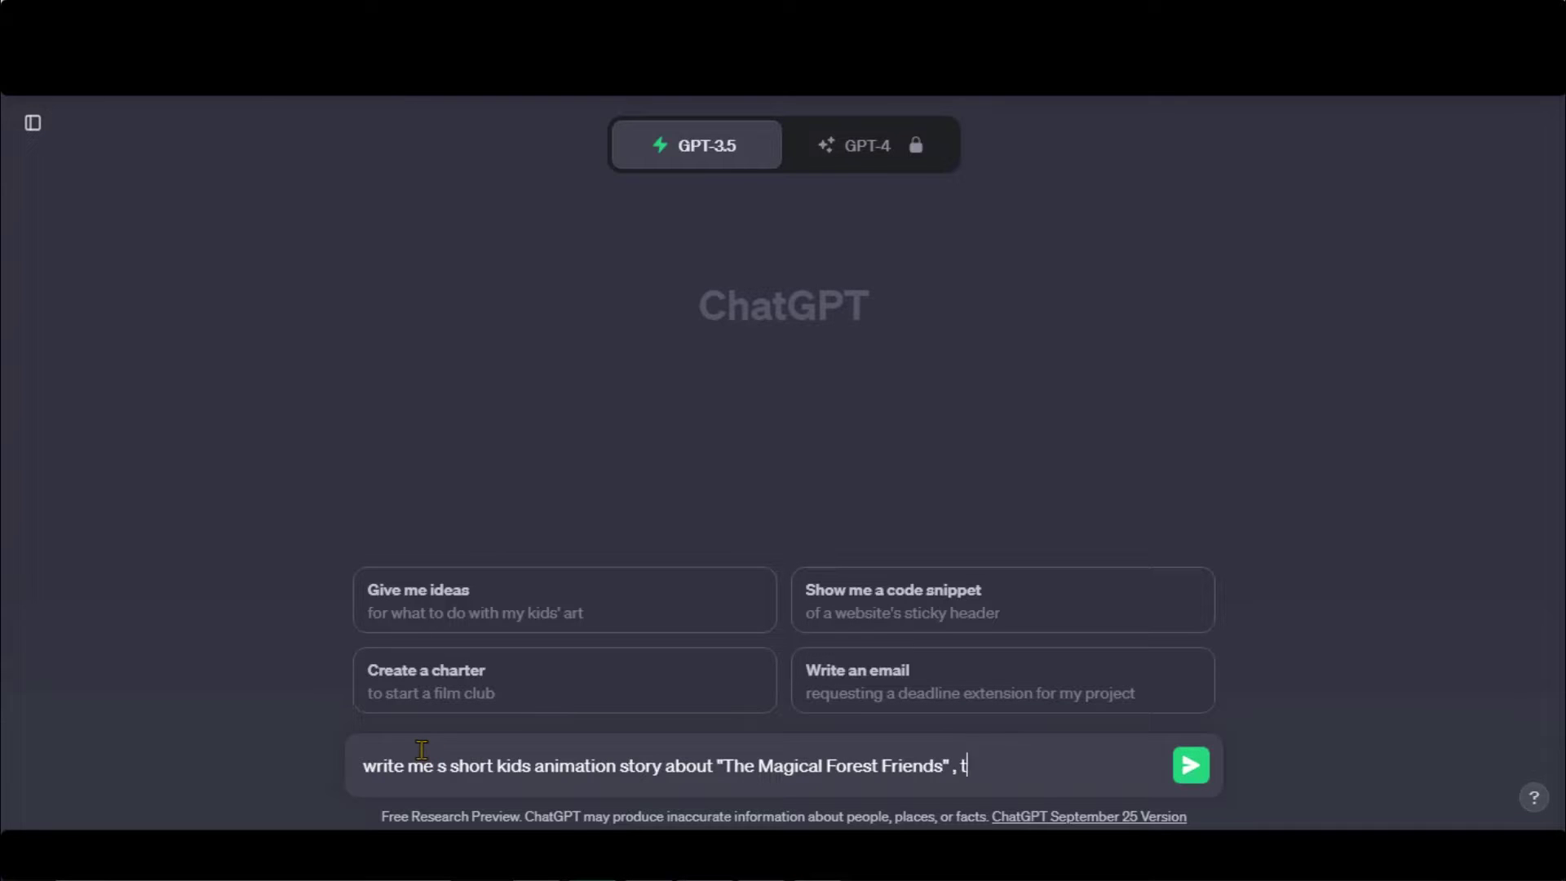
type("animales,")
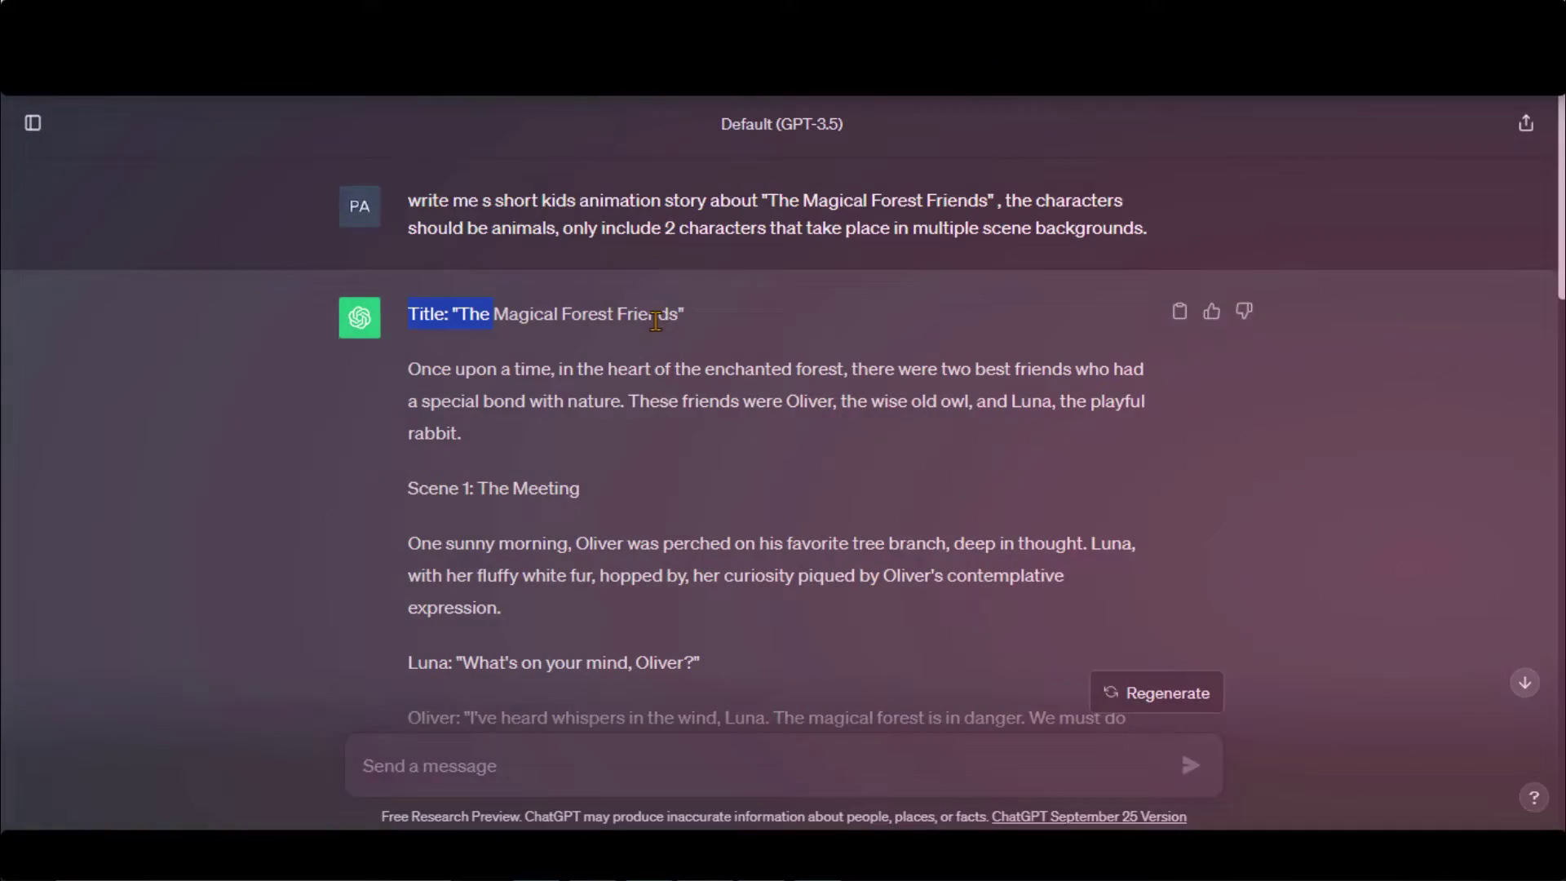
- Read through the generated story, picking out Oliver, Luna and the Willow paragraph
left_click_drag(408, 369, 534, 442)
left_click(534, 441)
scroll(534, 442, "down", 3)
scroll(529, 367, "down", 1)
double_click(423, 372)
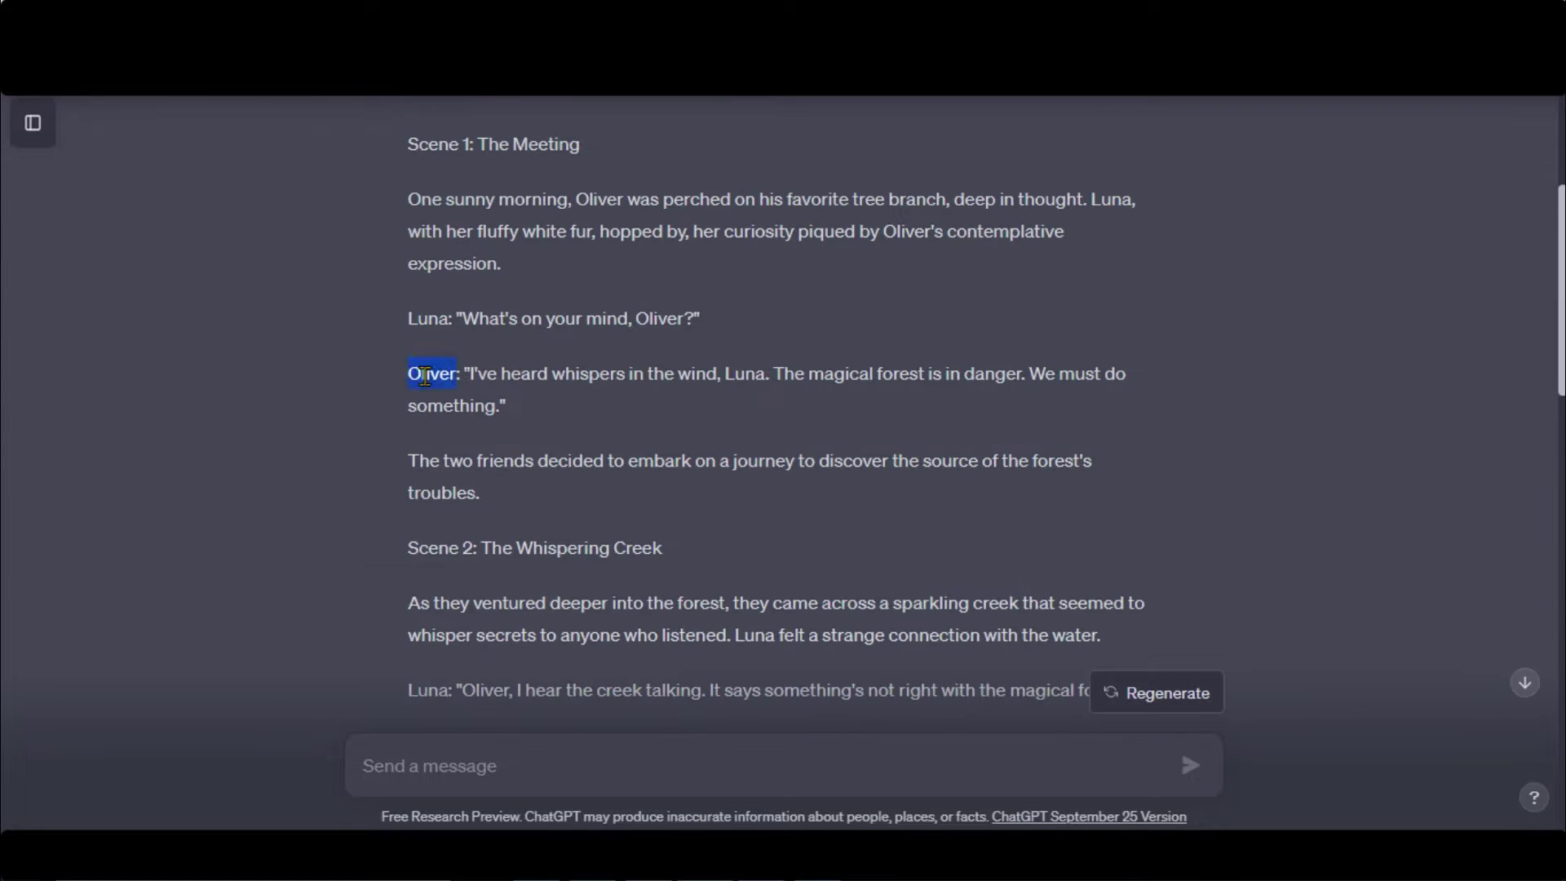
double_click(429, 319)
scroll(451, 487, "down", 1)
scroll(452, 487, "down", 5)
double_click(428, 305)
scroll(489, 367, "down", 2)
triple_click(514, 454)
left_click(729, 450)
scroll(633, 381, "down", 6)
- Copy the original prompt into the message box, changing 'multiple' to 'one' and adding 'forest animals'
left_click_drag(408, 200, 1146, 228)
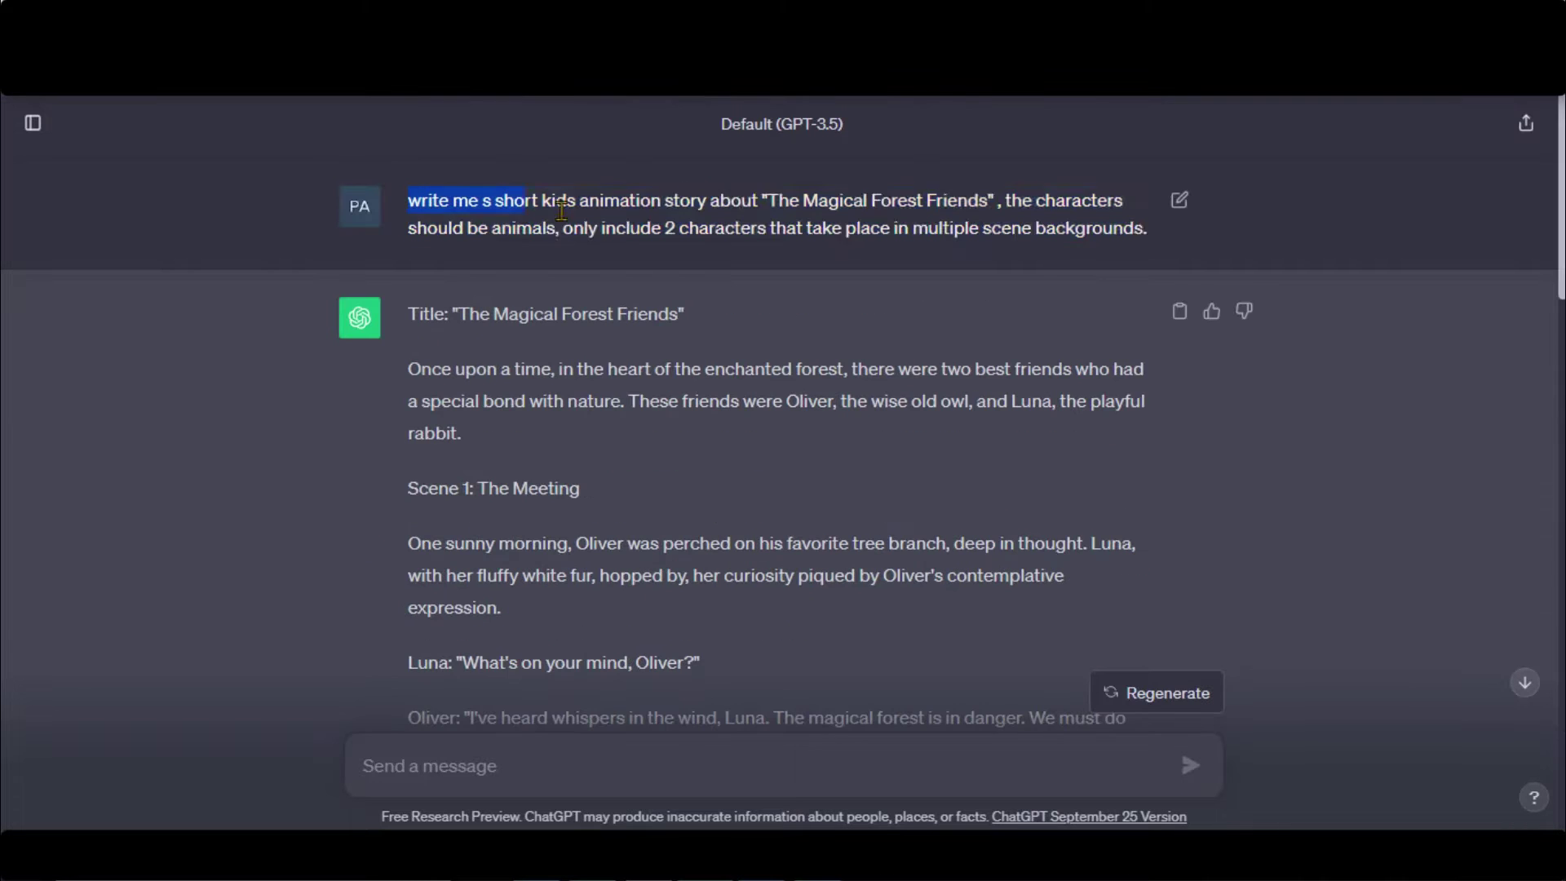
right_click(1029, 224)
left_click(1140, 241)
key("ctrl+v")
double_click(813, 766)
type("one")
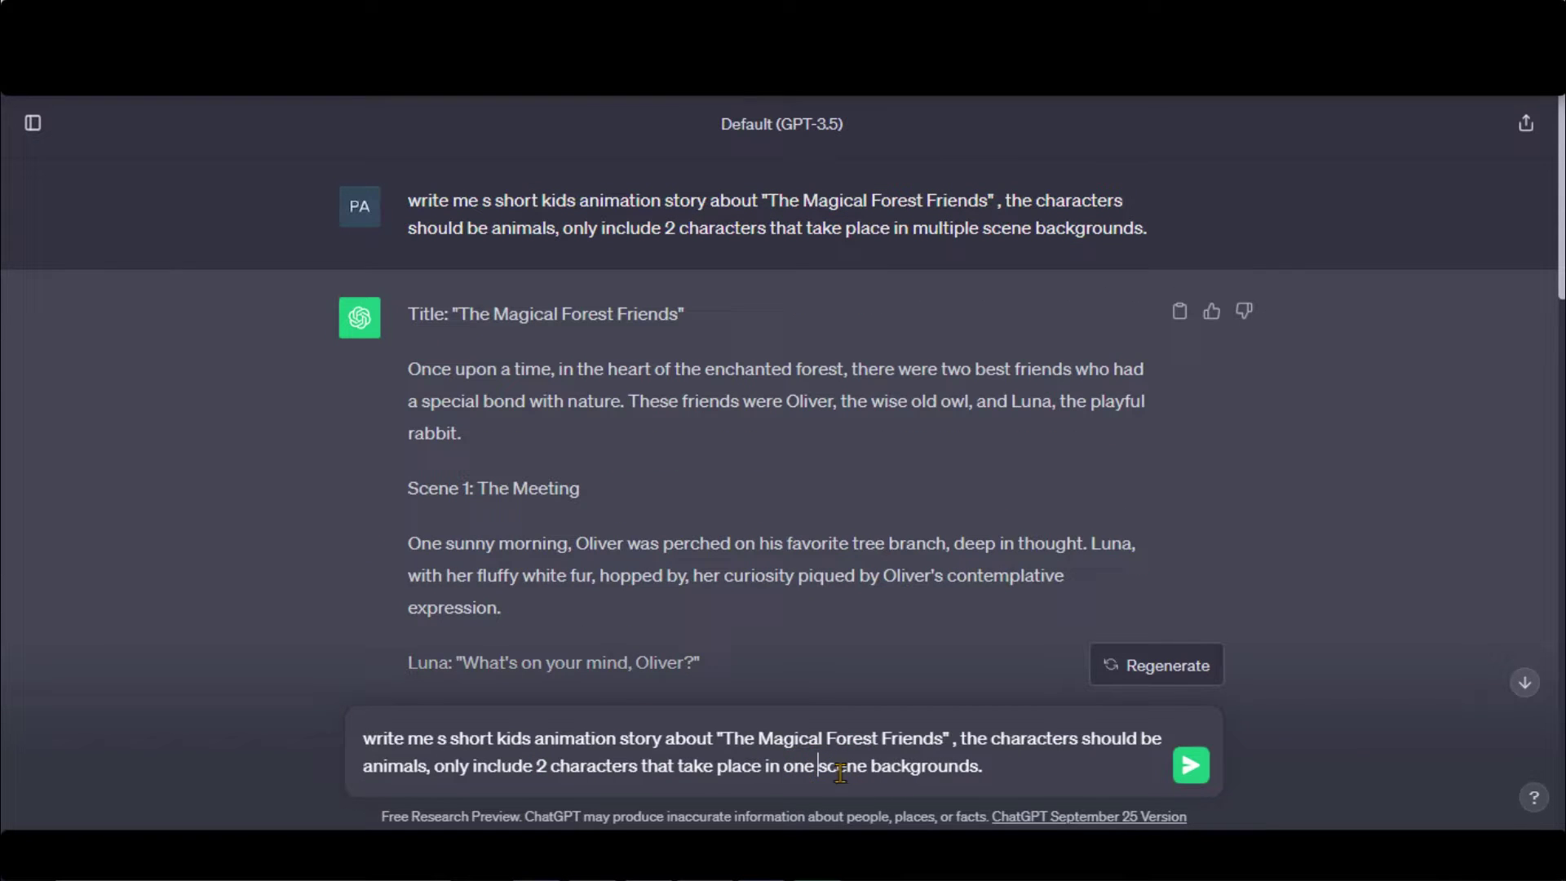
left_click(367, 761)
type("forest animals")
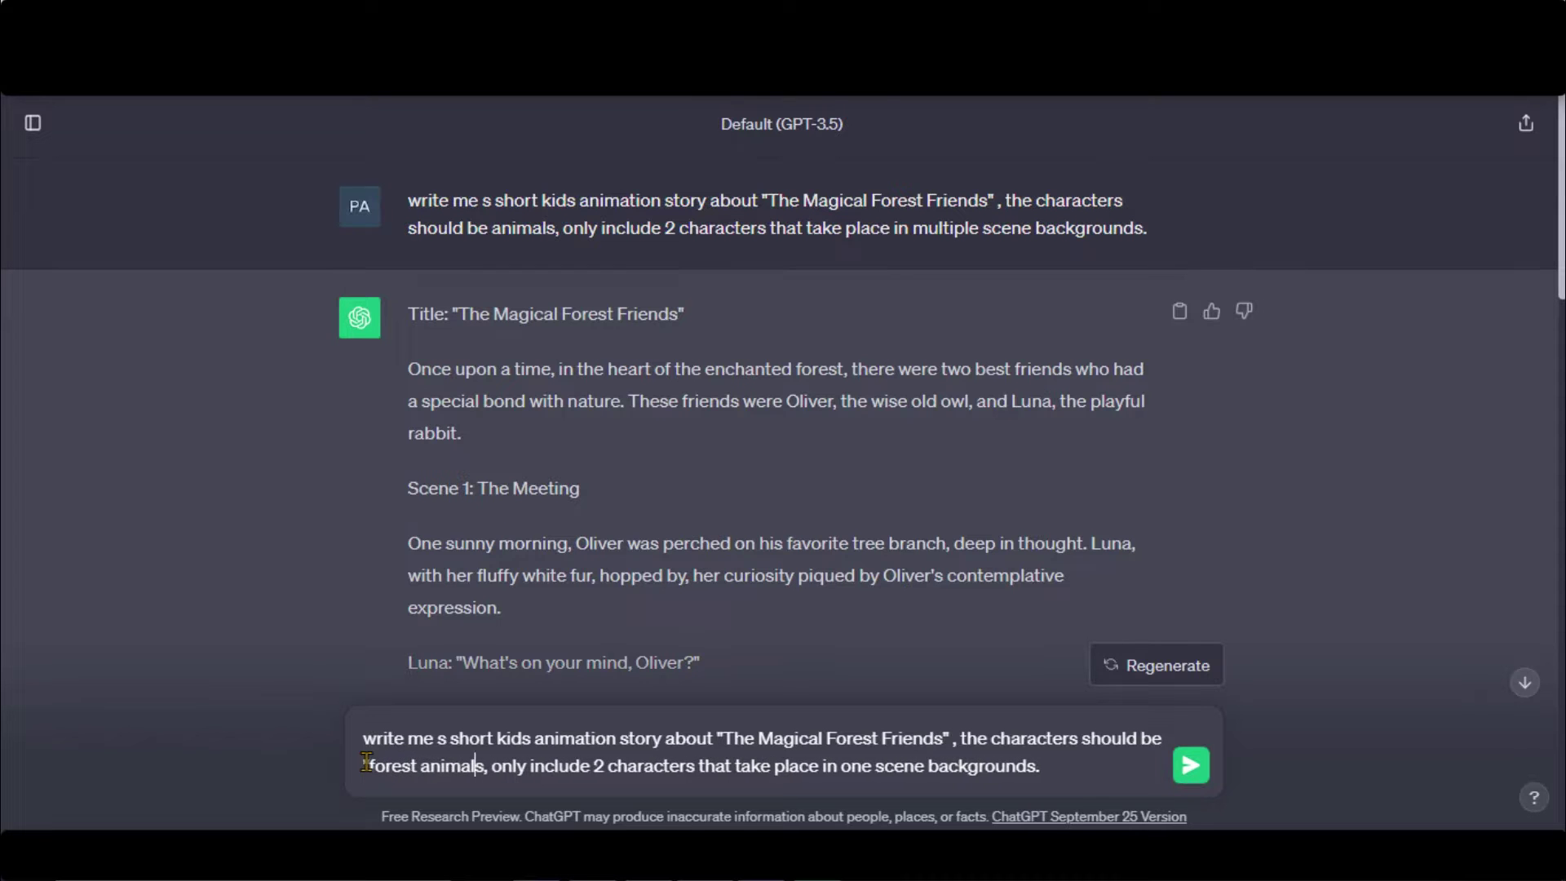
type("\"")
- Send the revised forest-animals story request and scroll through the new response
left_click(1191, 765)
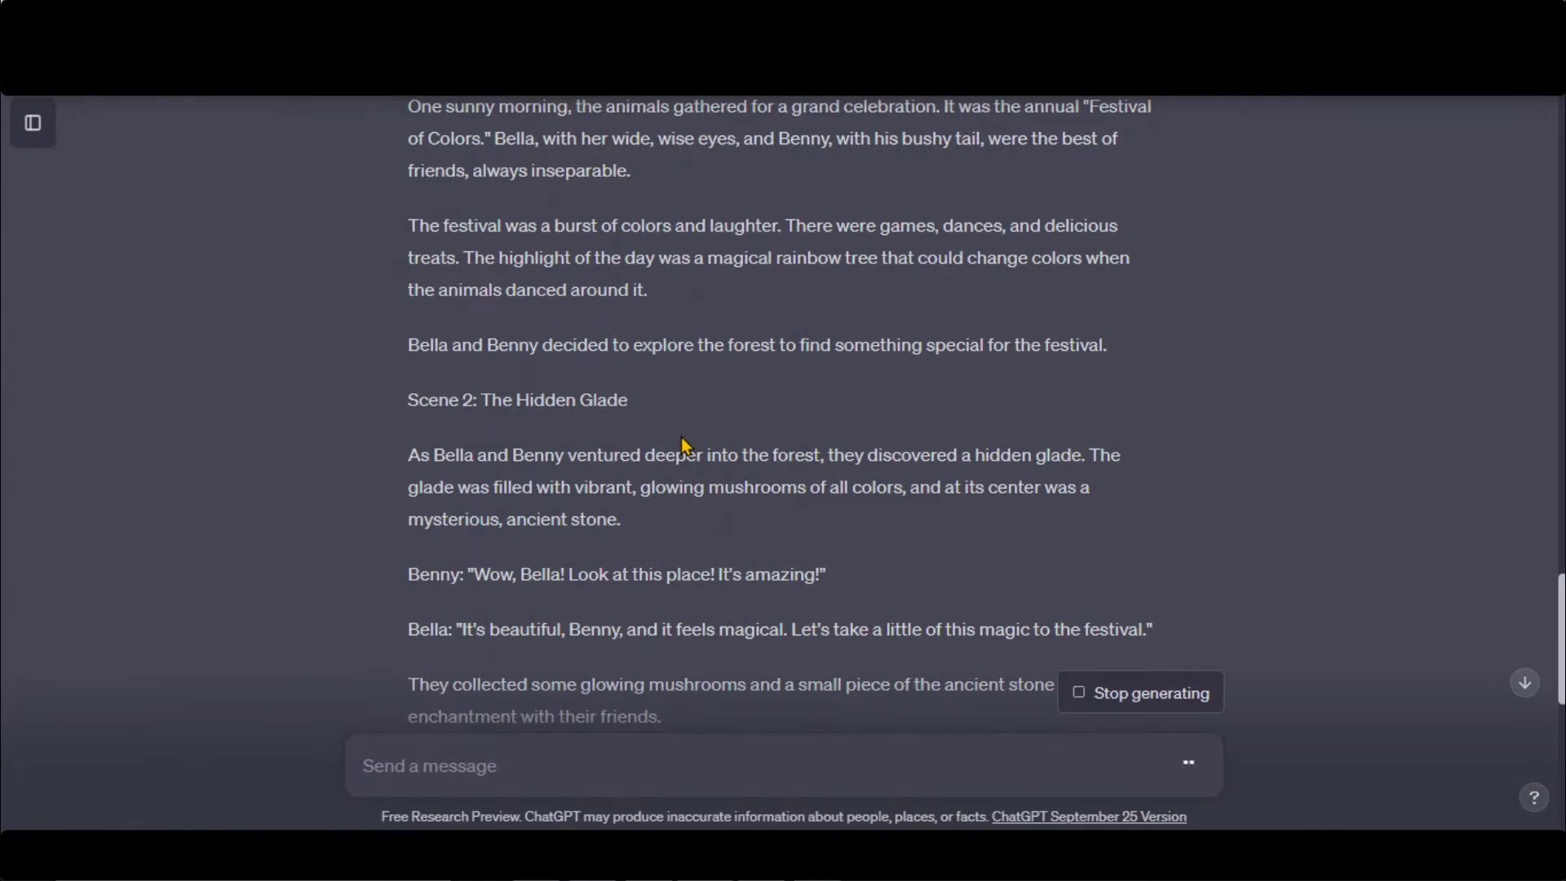
scroll(548, 371, "down", 2)
left_click(589, 397)
left_click_drag(412, 231, 1106, 231)
left_click(639, 418)
scroll(653, 367, "down", 3)
scroll(653, 327, "up", 5)
scroll(685, 367, "down", 8)
scroll(720, 408, "down", 3)
- Review the farm-animal video script, including the first prompt and the narrator's welcome line
left_click_drag(408, 304, 650, 304)
scroll(531, 245, "up", 20)
left_click_drag(409, 197, 722, 197)
left_click_drag(828, 198, 741, 248)
left_click(593, 229)
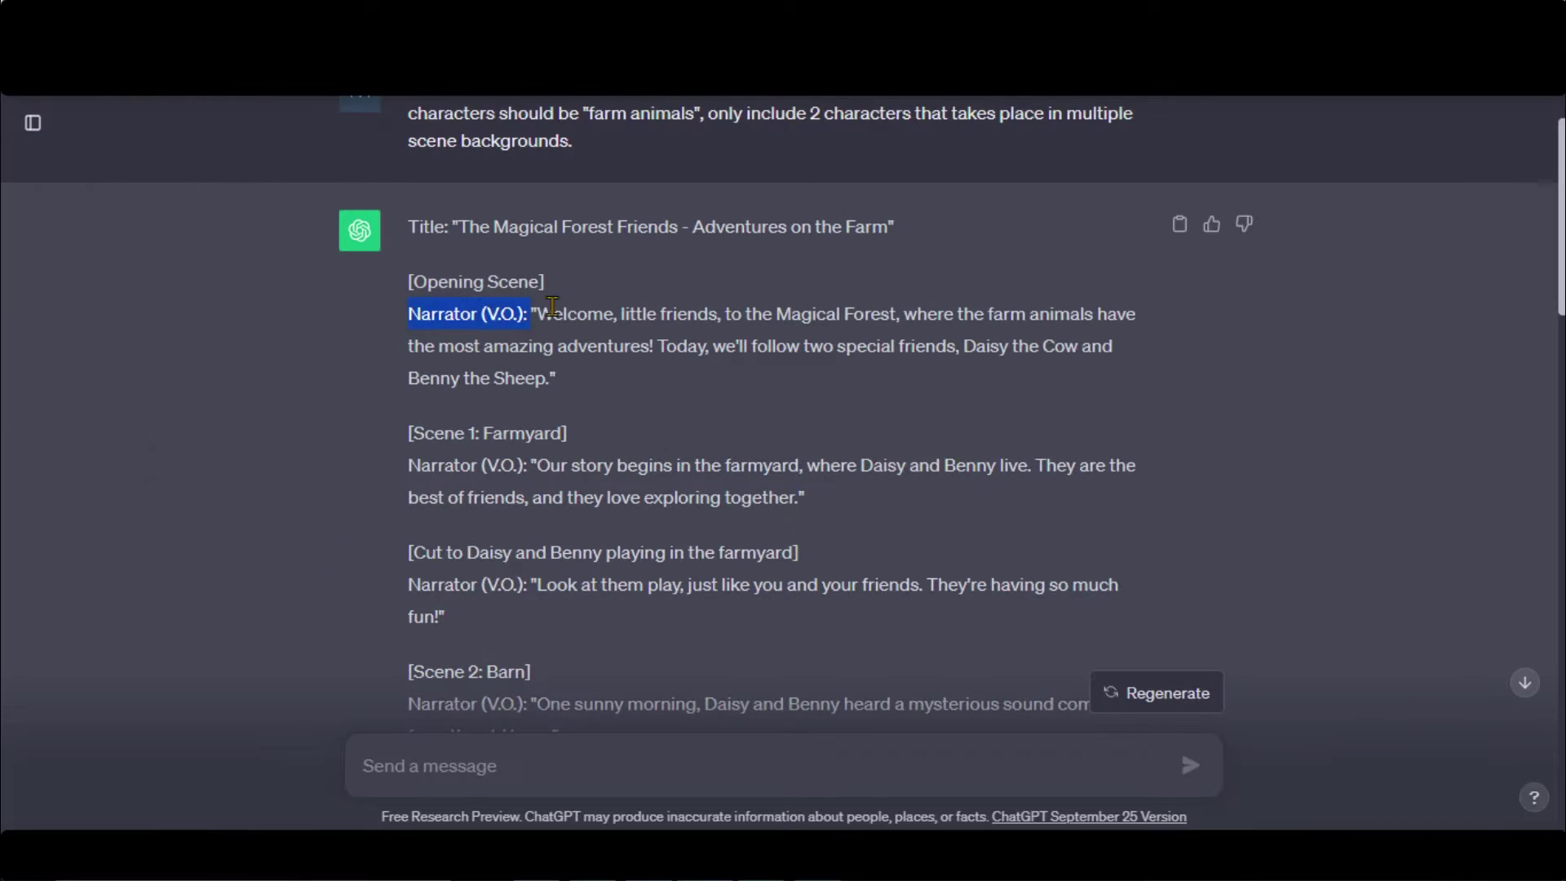
left_click_drag(535, 314, 879, 341)
left_click(879, 356)
scroll(414, 395, "down", 3)
left_click_drag(536, 236, 827, 274)
left_click(608, 295)
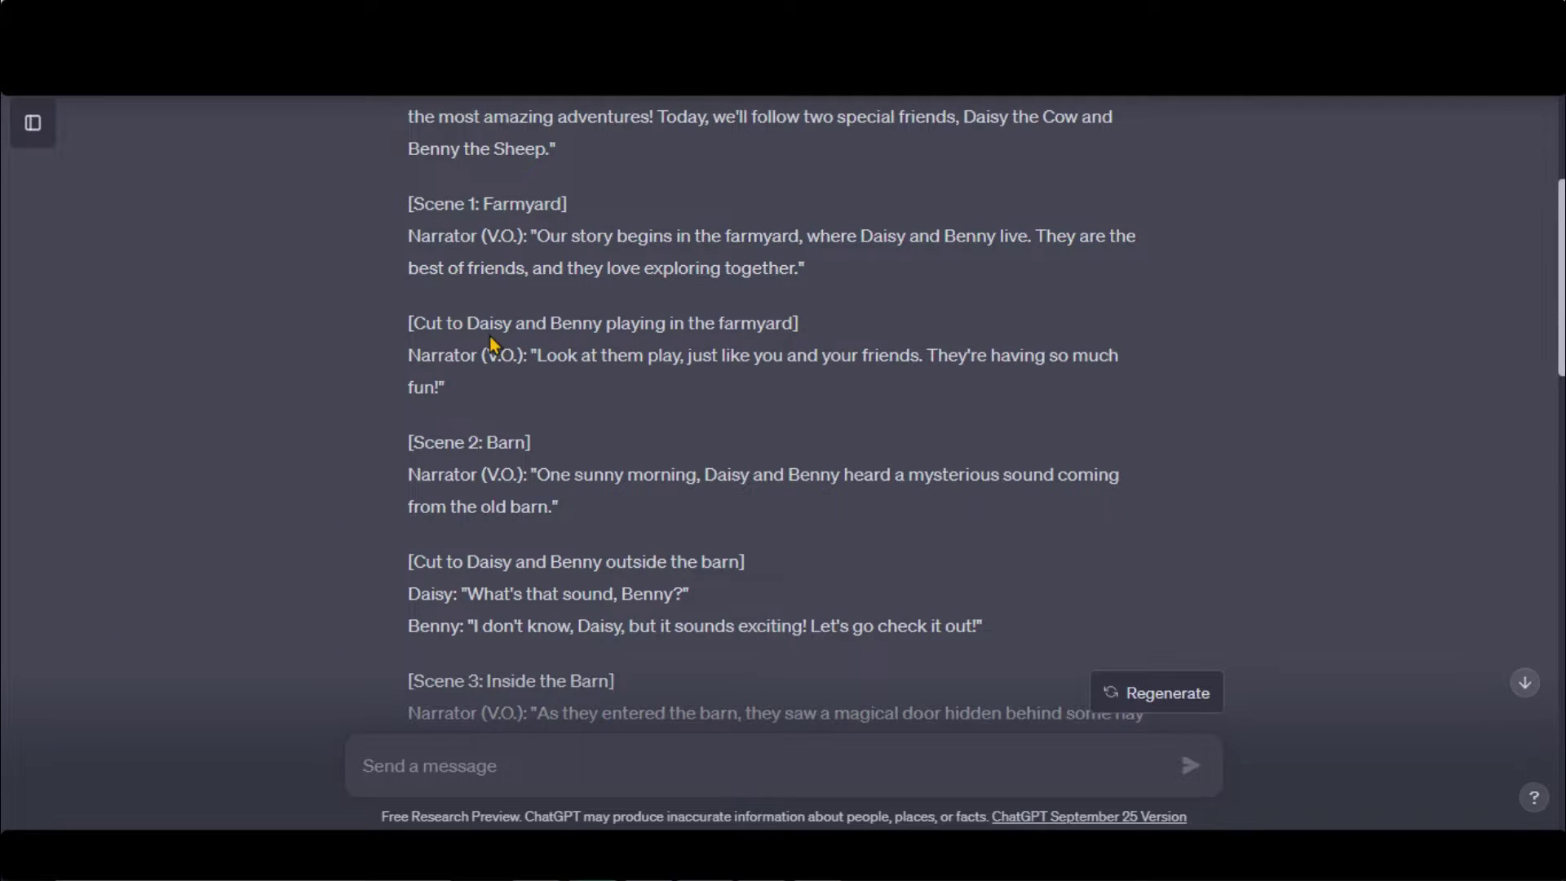
scroll(505, 367, "down", 2)
scroll(552, 397, "down", 6)
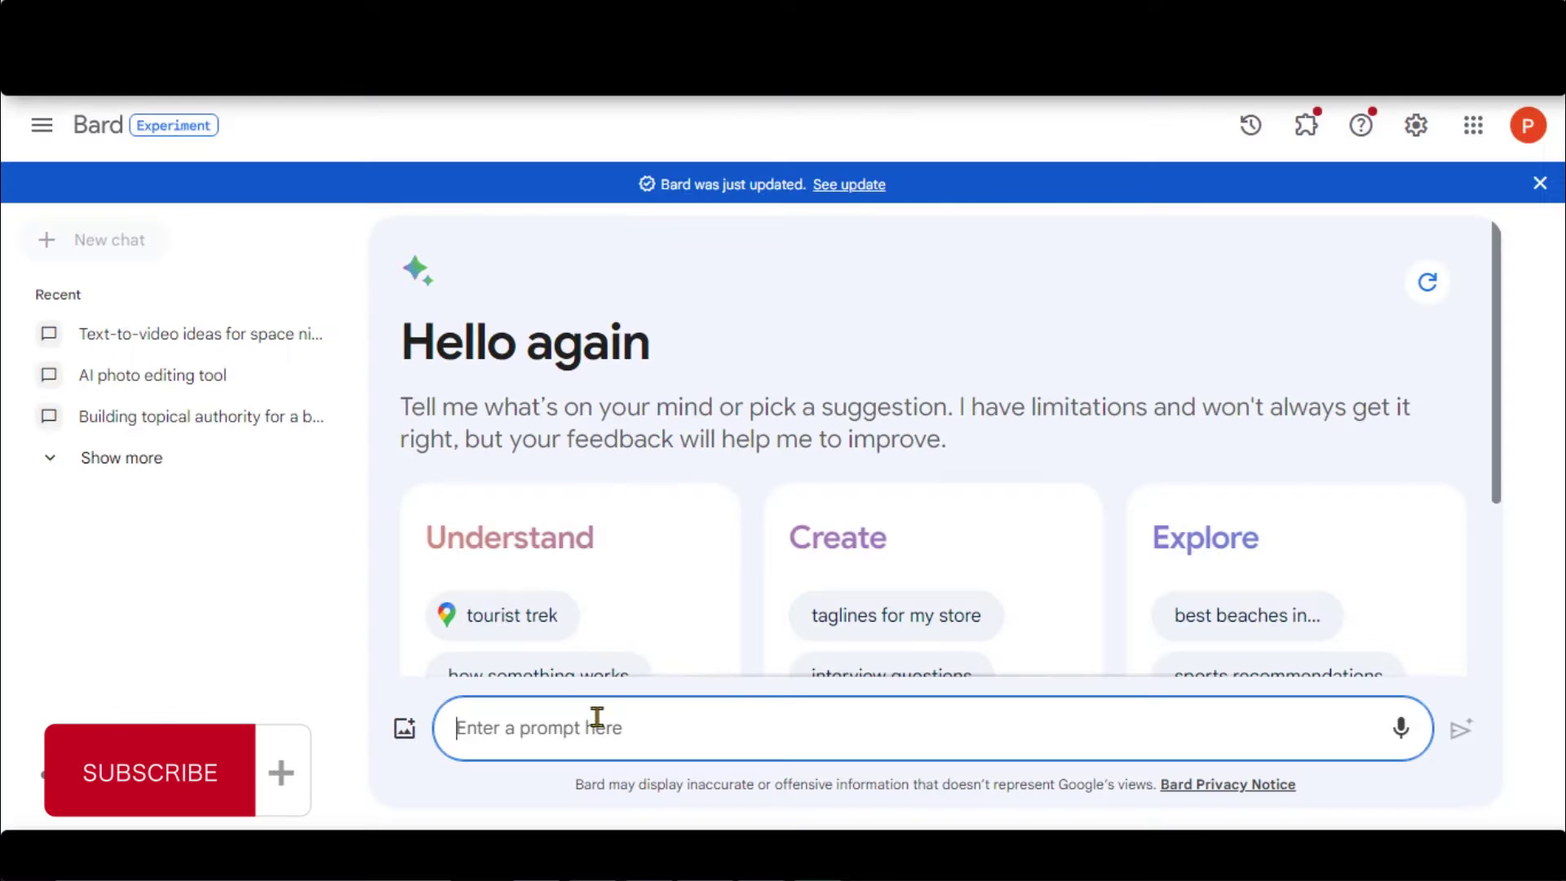
- Paste the farm-animals script prompt into Bard, submit it, and read the Daisy and Henry scenes
key("ctrl+v")
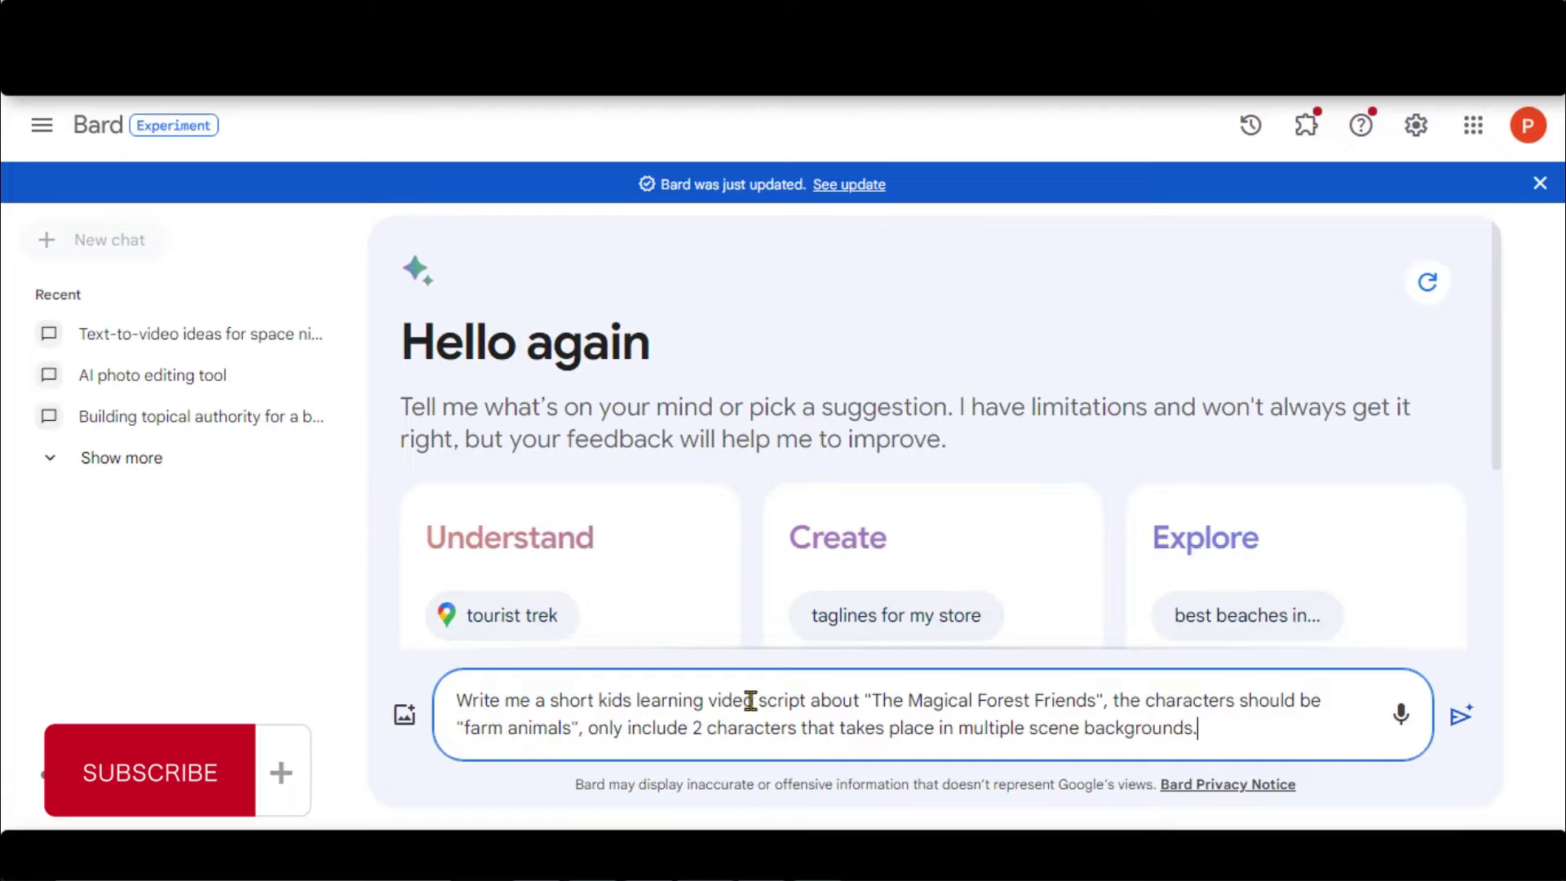
left_click(1459, 720)
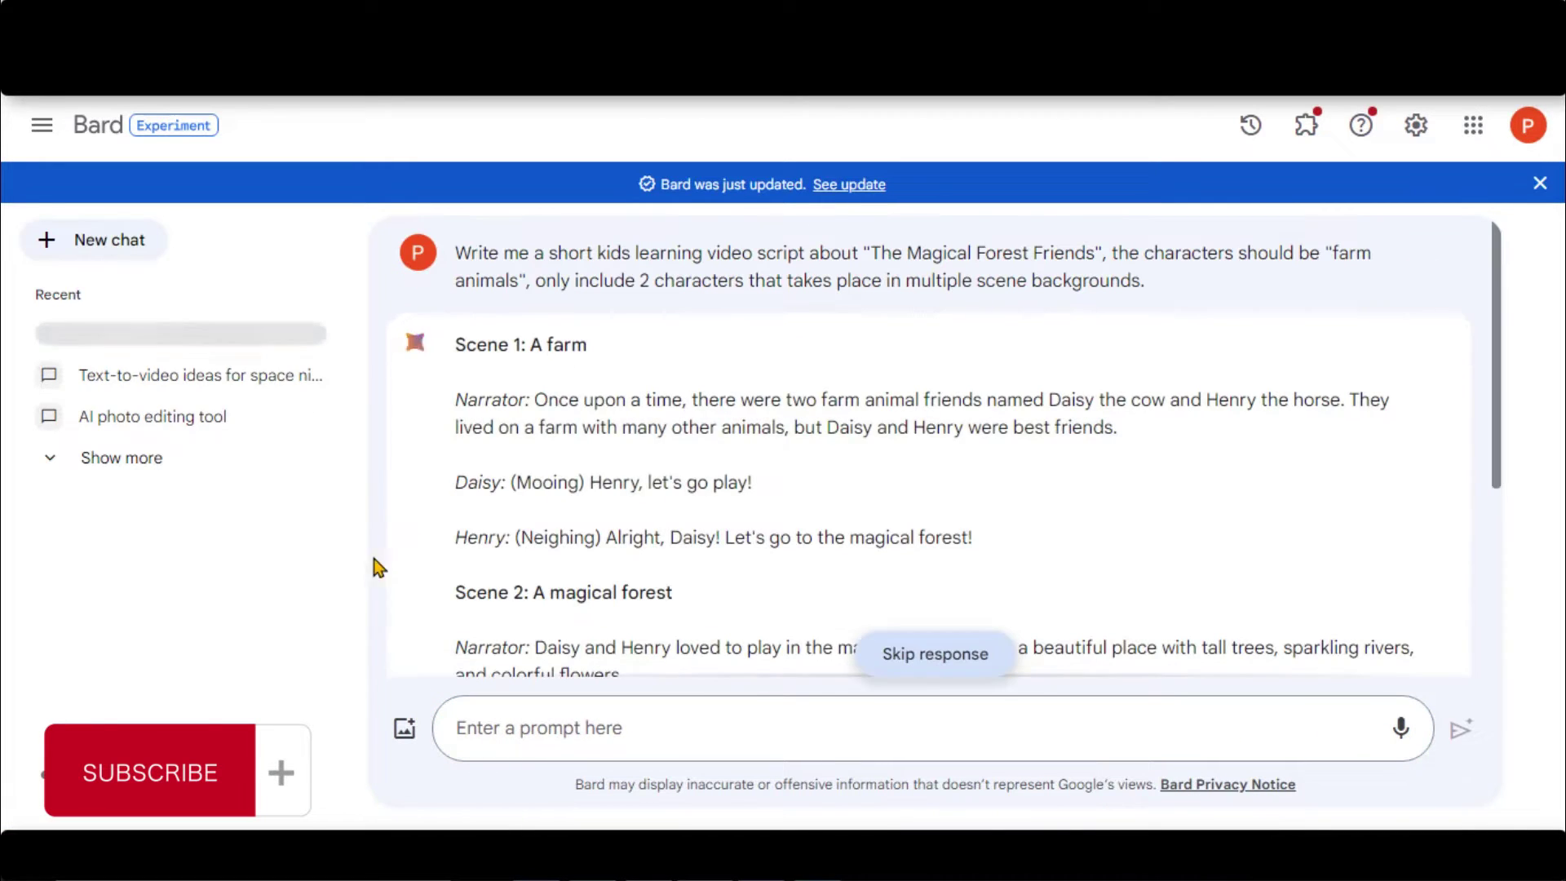
left_click_drag(455, 383, 1094, 471)
left_click(825, 468)
scroll(731, 451, "down", 4)
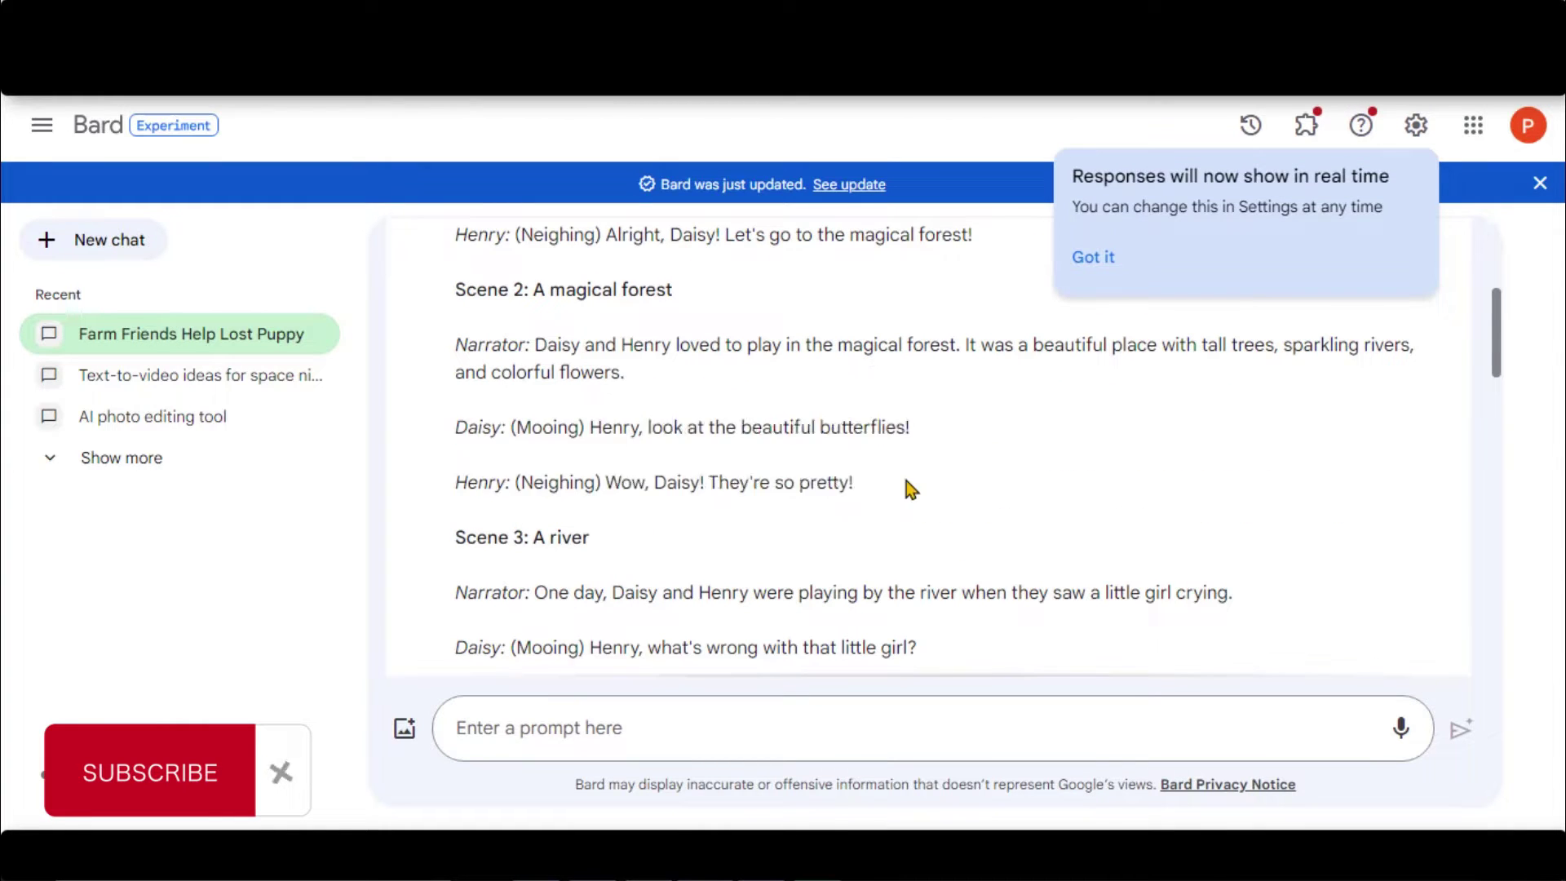
scroll(701, 509, "down", 9)
scroll(707, 509, "down", 5)
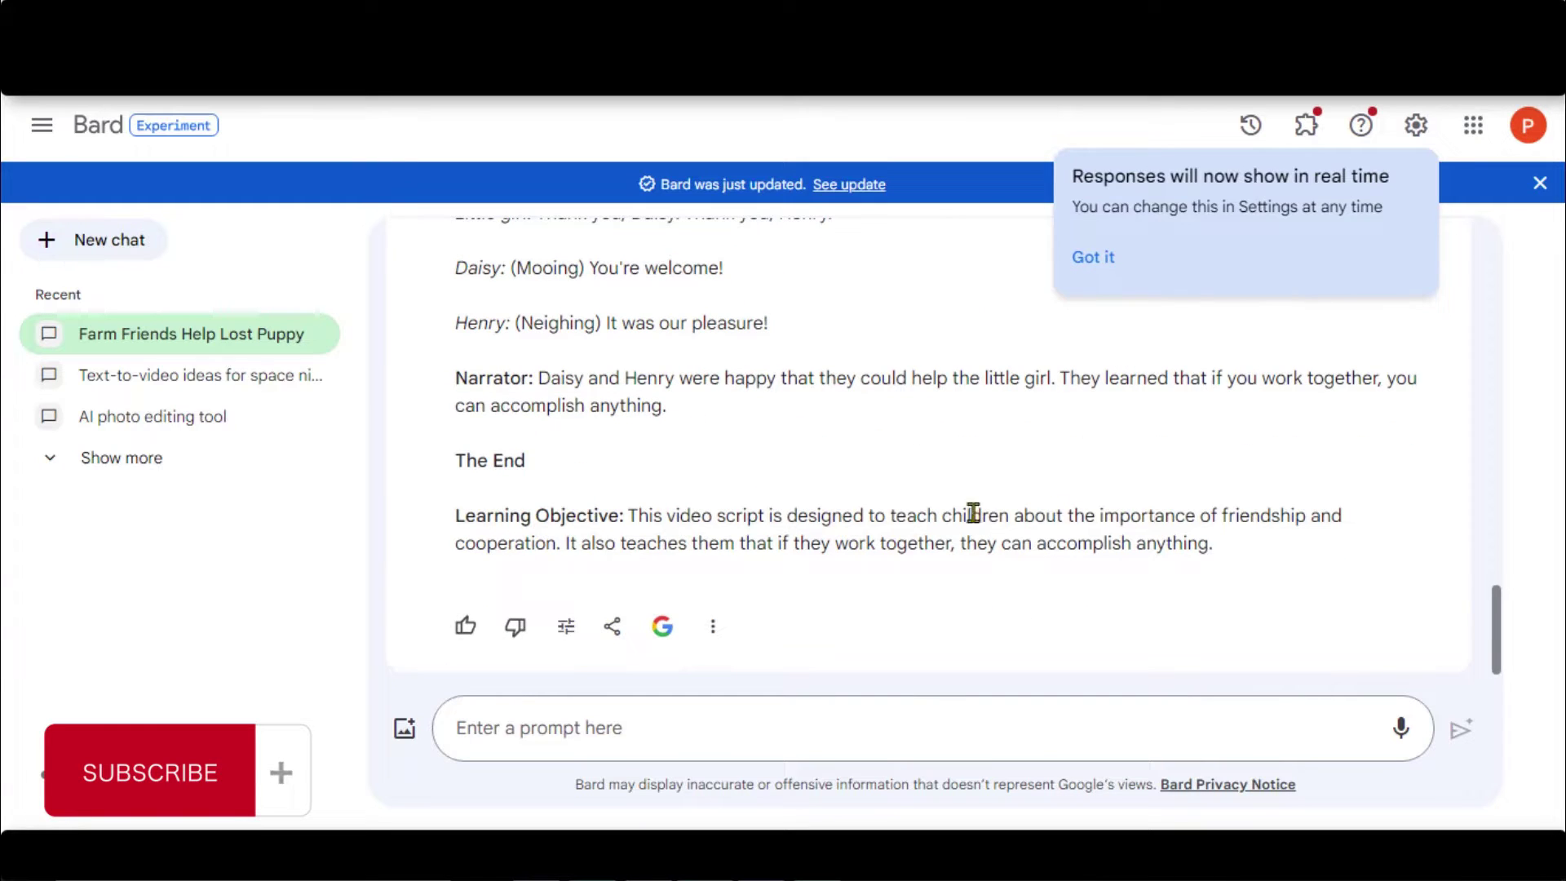
left_click_drag(952, 514, 1067, 544)
left_click(867, 506)
scroll(603, 459, "up", 15)
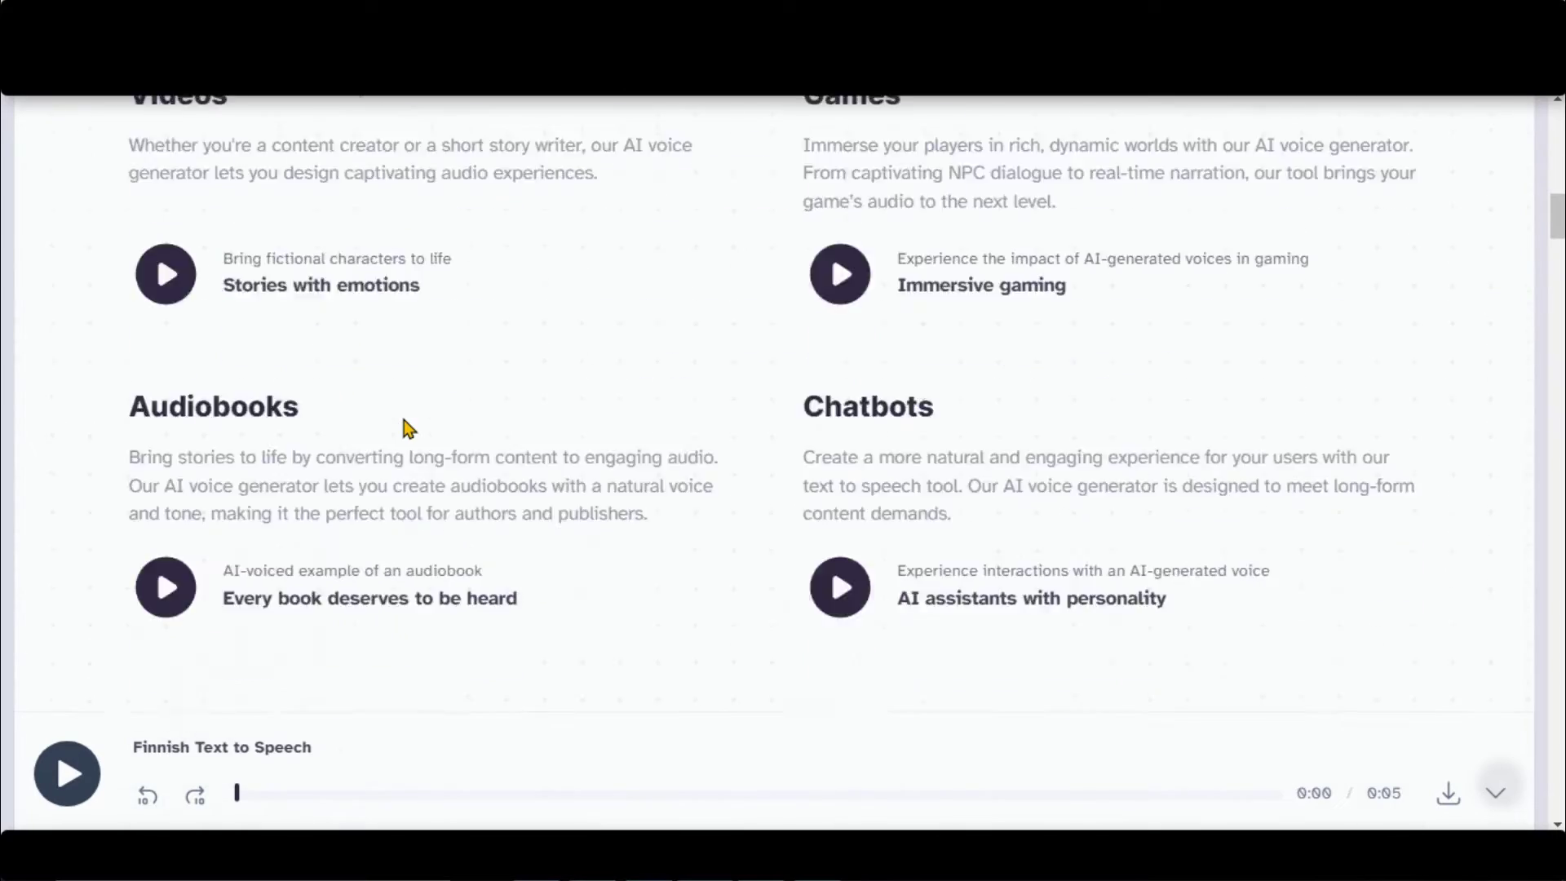
scroll(405, 427, "down", 15)
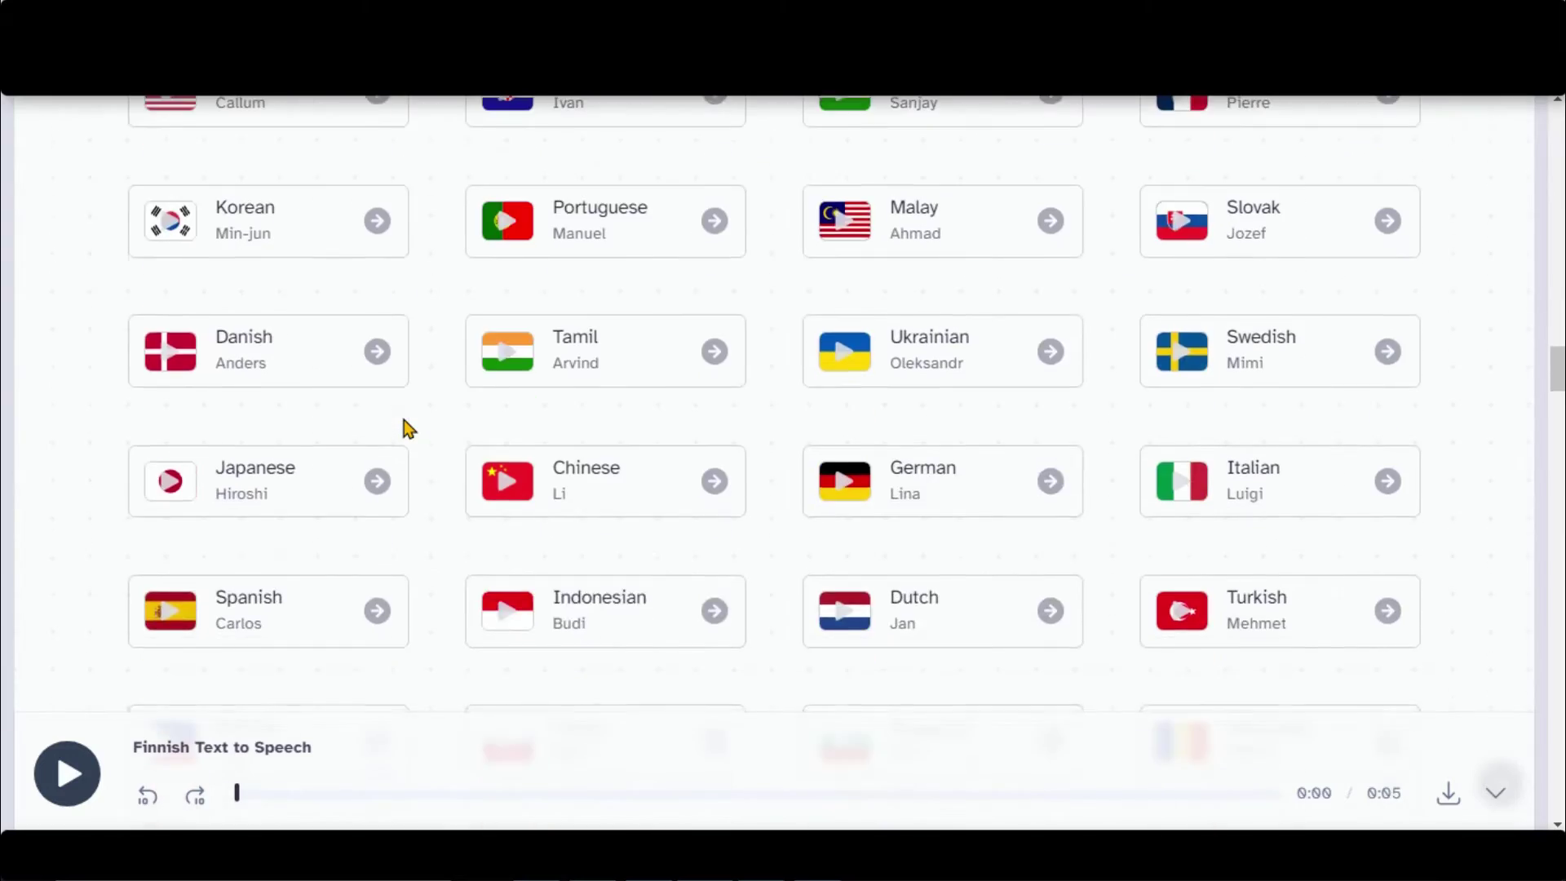
- Play the English and French voice samples on ElevenLabs' language cards
scroll(403, 424, "up", 2)
left_click(222, 323)
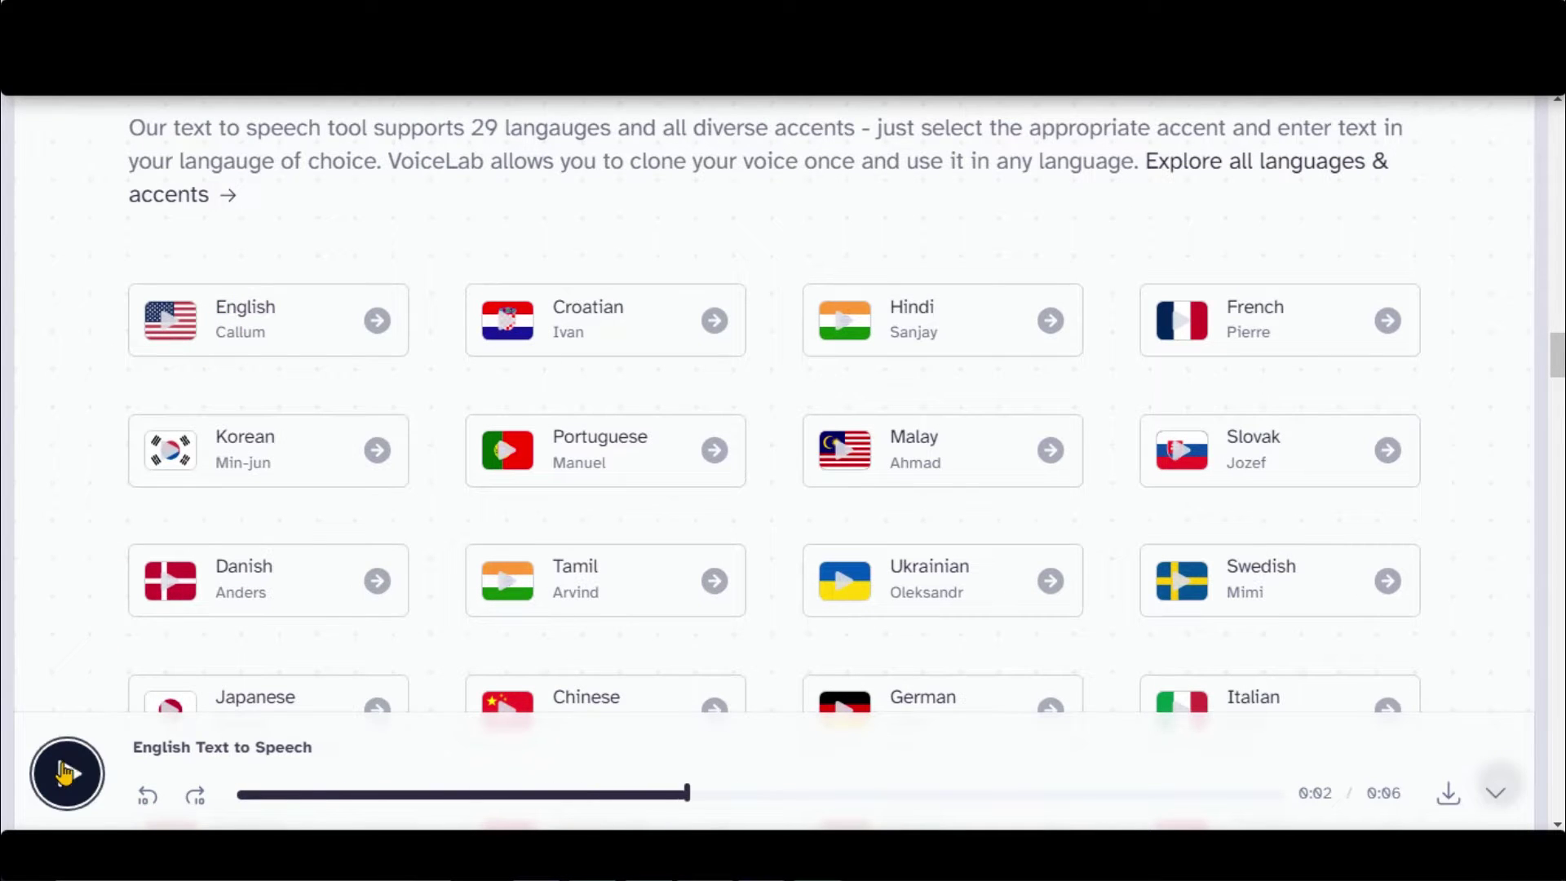
left_click(508, 320)
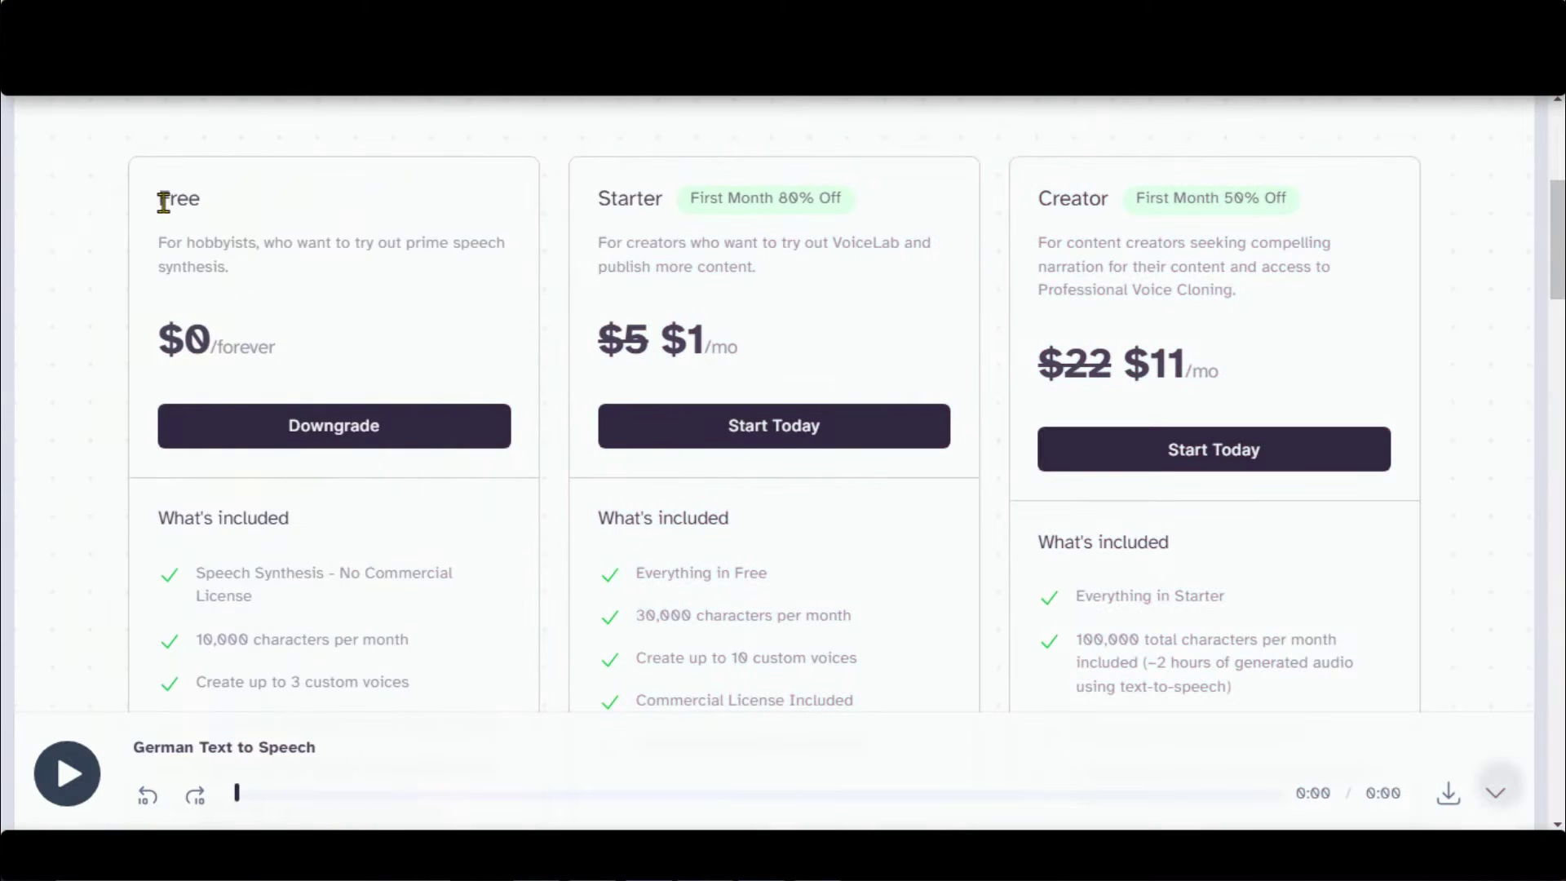
- Compare the Free and Starter plan prices and the Starter plan's 30,000-character allowance
left_click_drag(159, 199, 277, 336)
left_click(273, 384)
scroll(211, 416, "down", 3)
left_click_drag(197, 412, 419, 427)
left_click(420, 427)
scroll(316, 559, "down", 4)
scroll(318, 563, "up", 7)
scroll(322, 565, "up", 1)
left_click_drag(604, 333, 759, 339)
left_click(760, 345)
scroll(647, 428, "down", 3)
left_click_drag(636, 390, 873, 387)
left_click(873, 387)
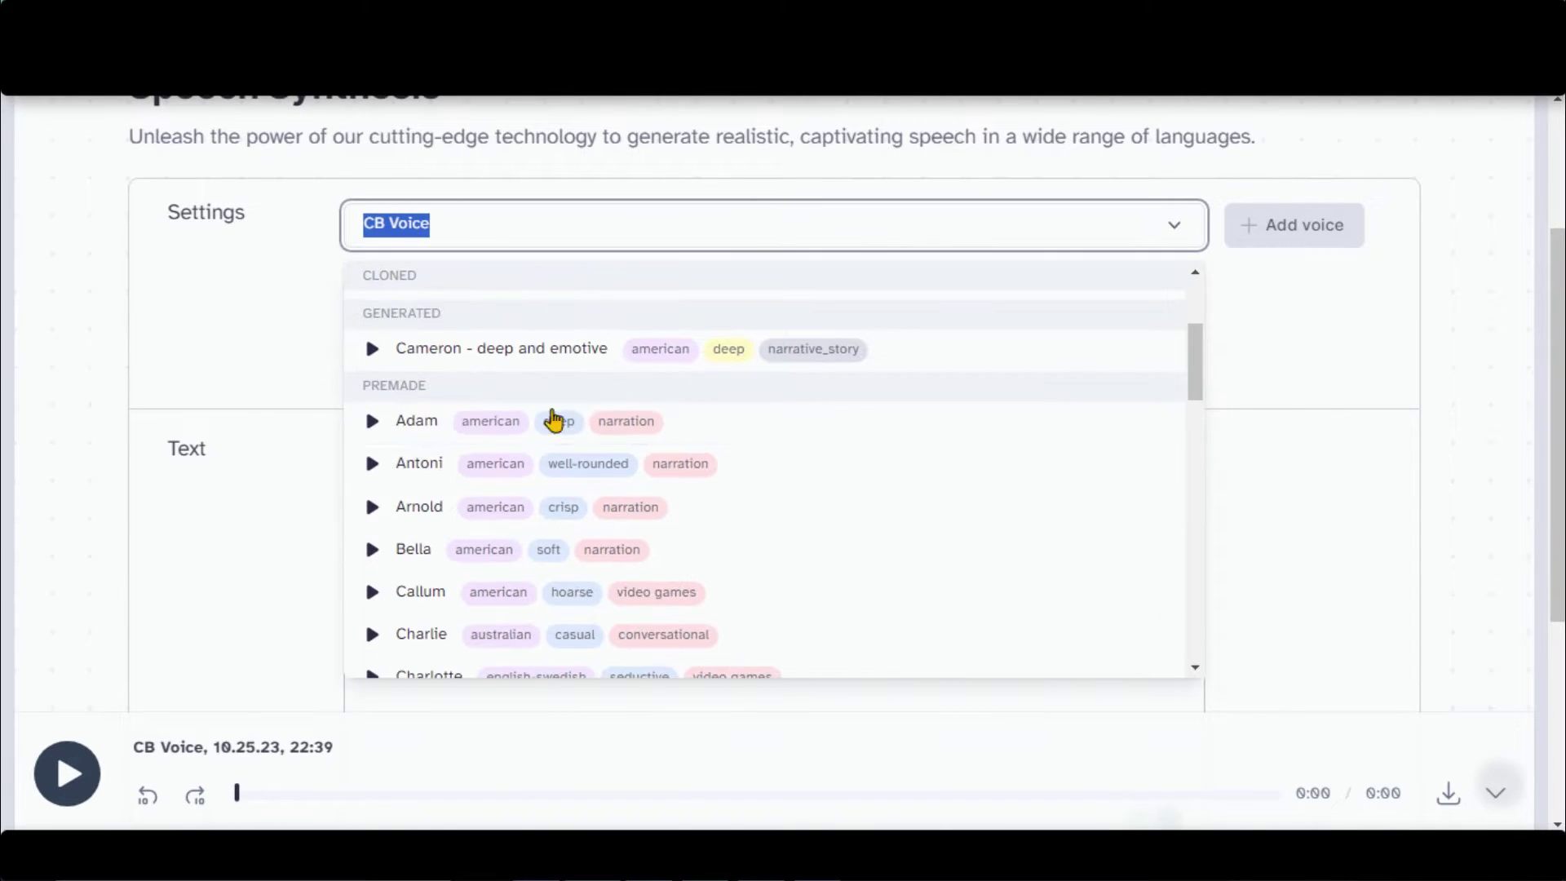
scroll(482, 437, "down", 1)
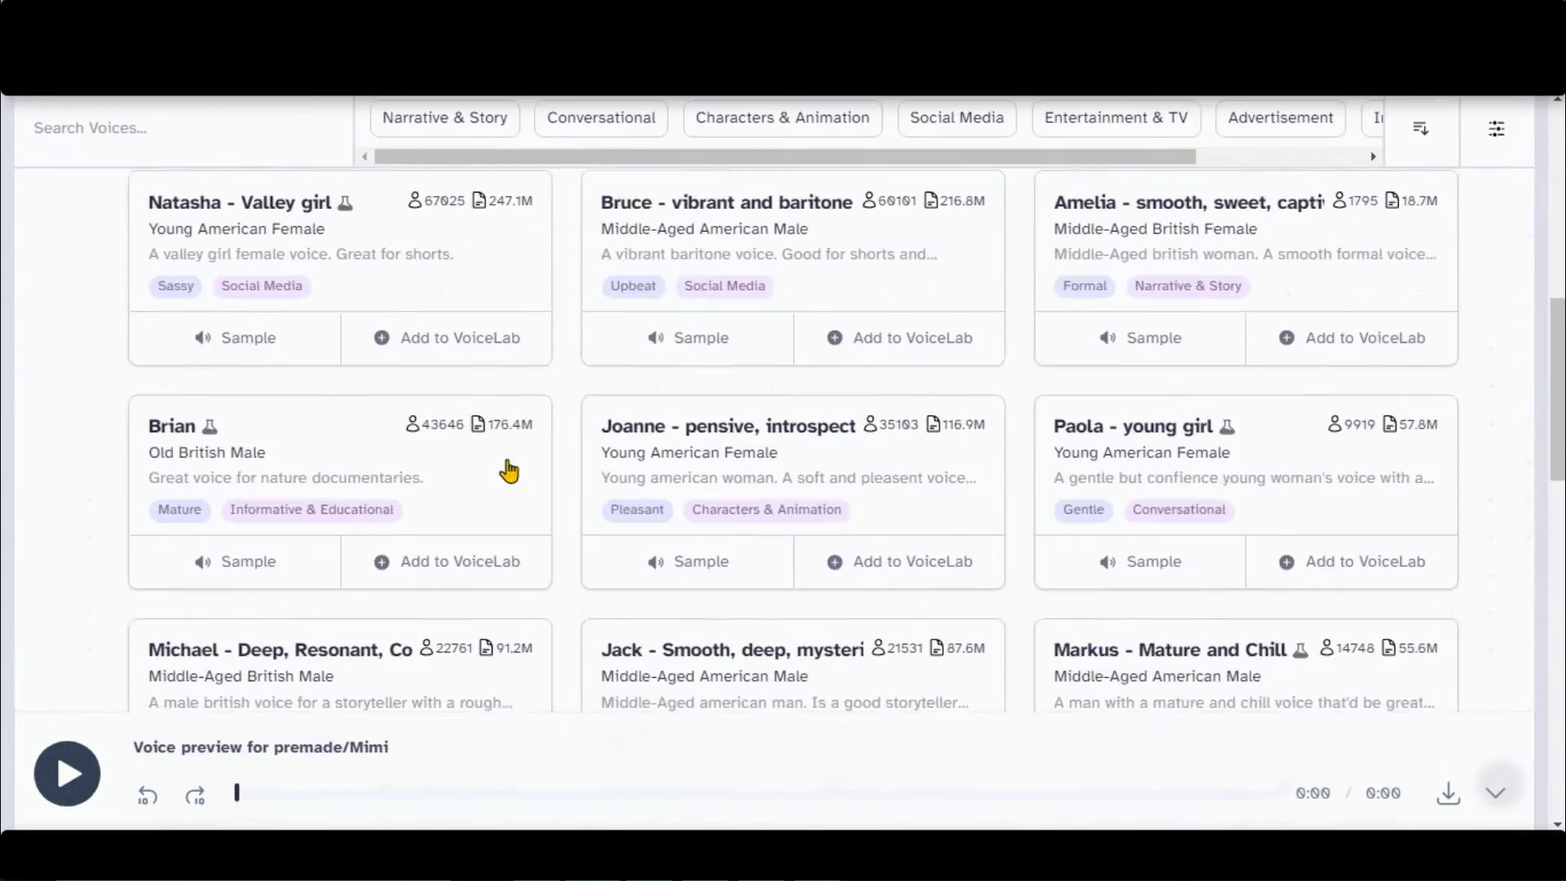
- Filter the Voice Library to Characters & Animation and play the Joanne and Dylan samples
scroll(511, 468, "up", 15)
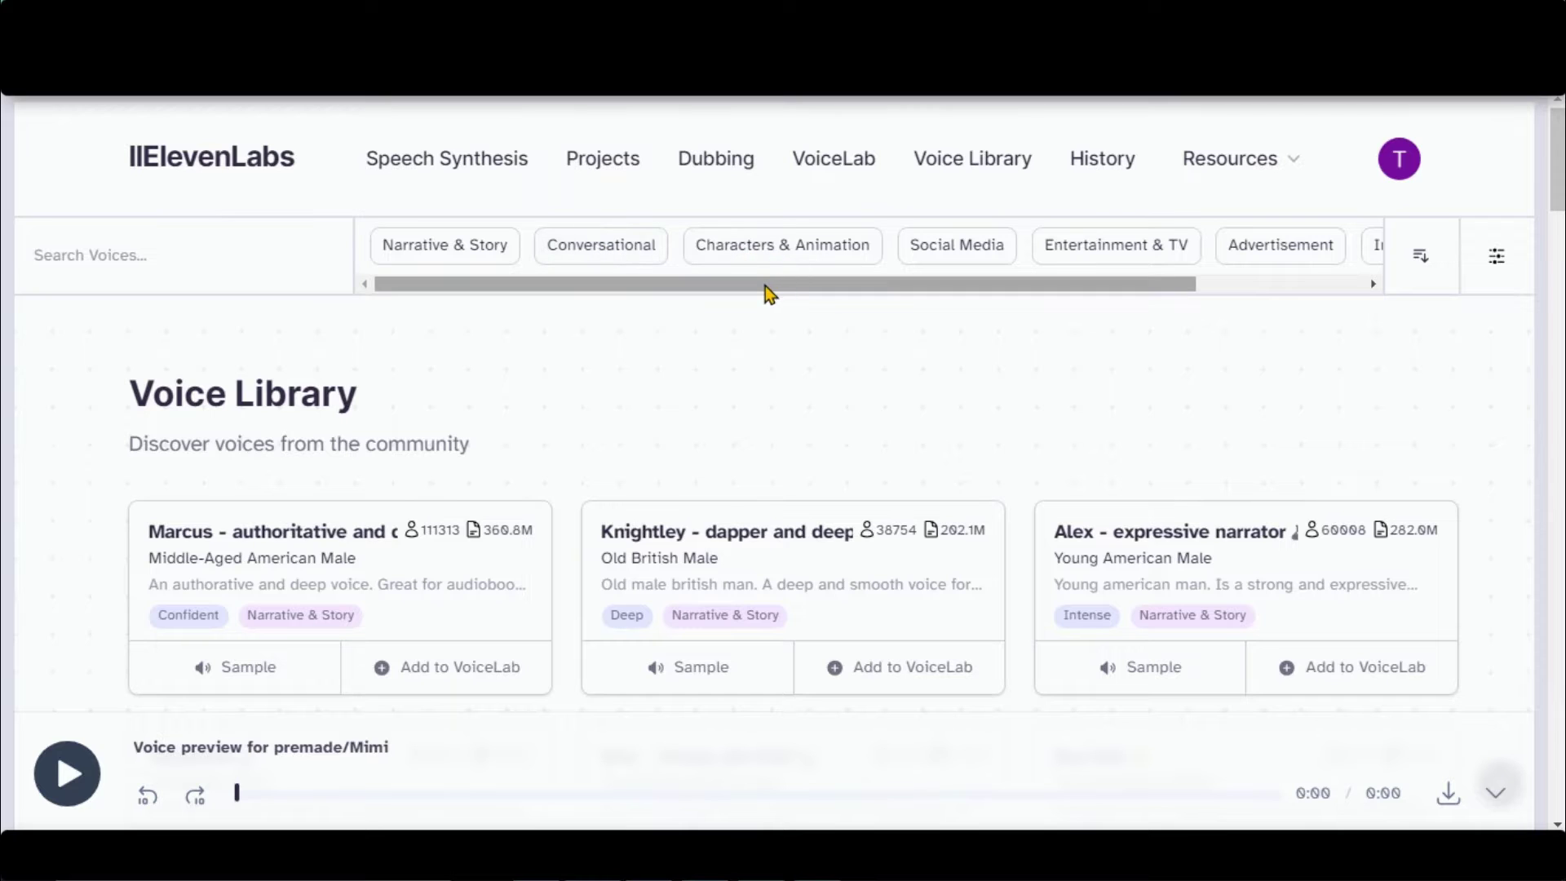
left_click_drag(775, 286, 1031, 286)
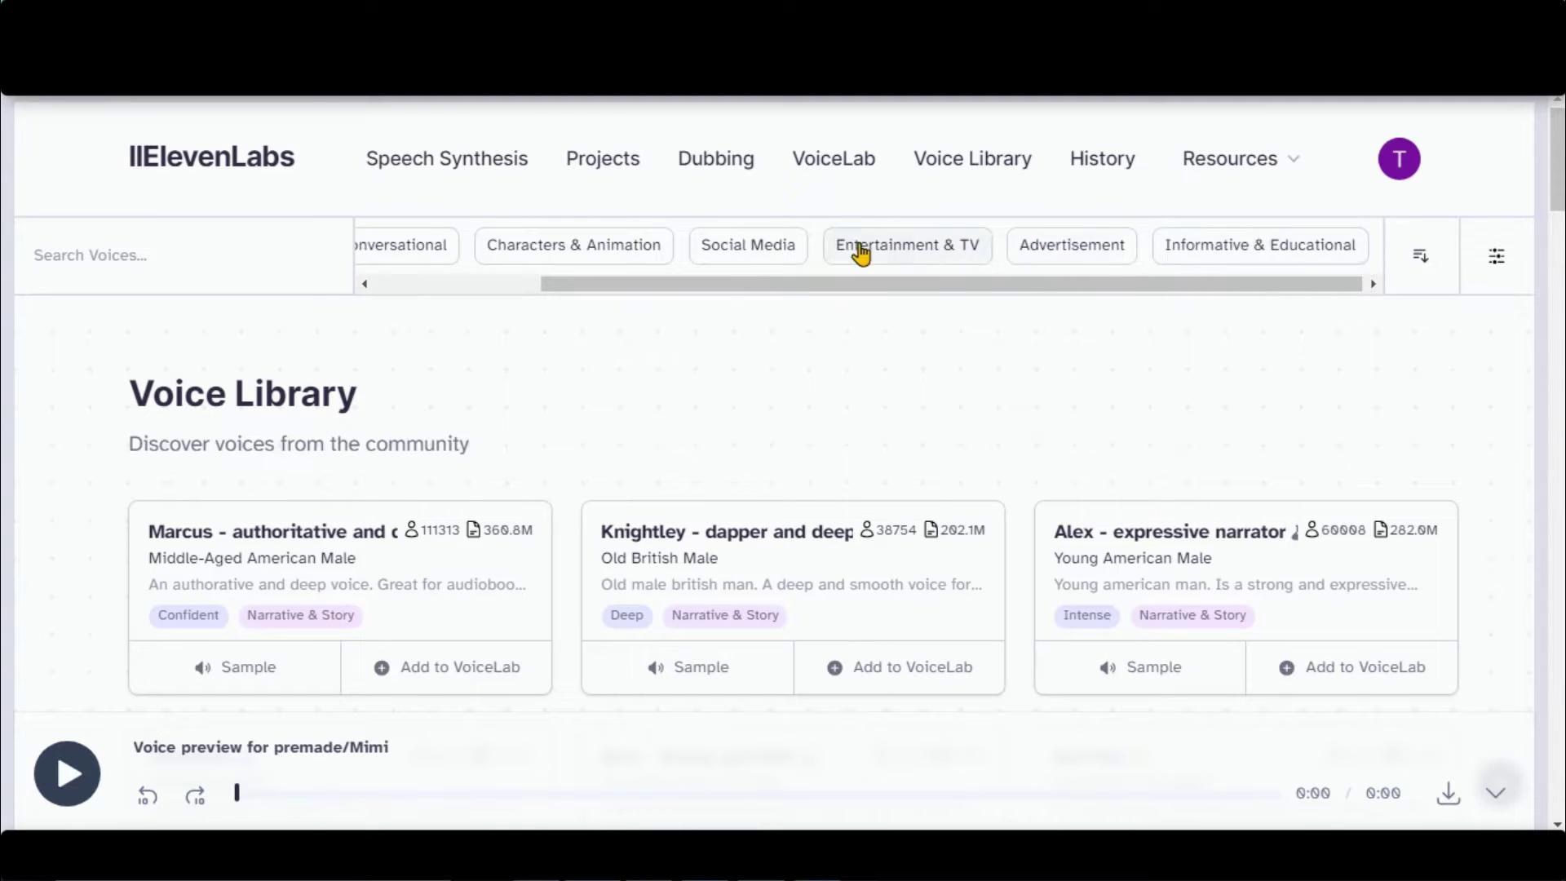
left_click_drag(636, 286, 386, 303)
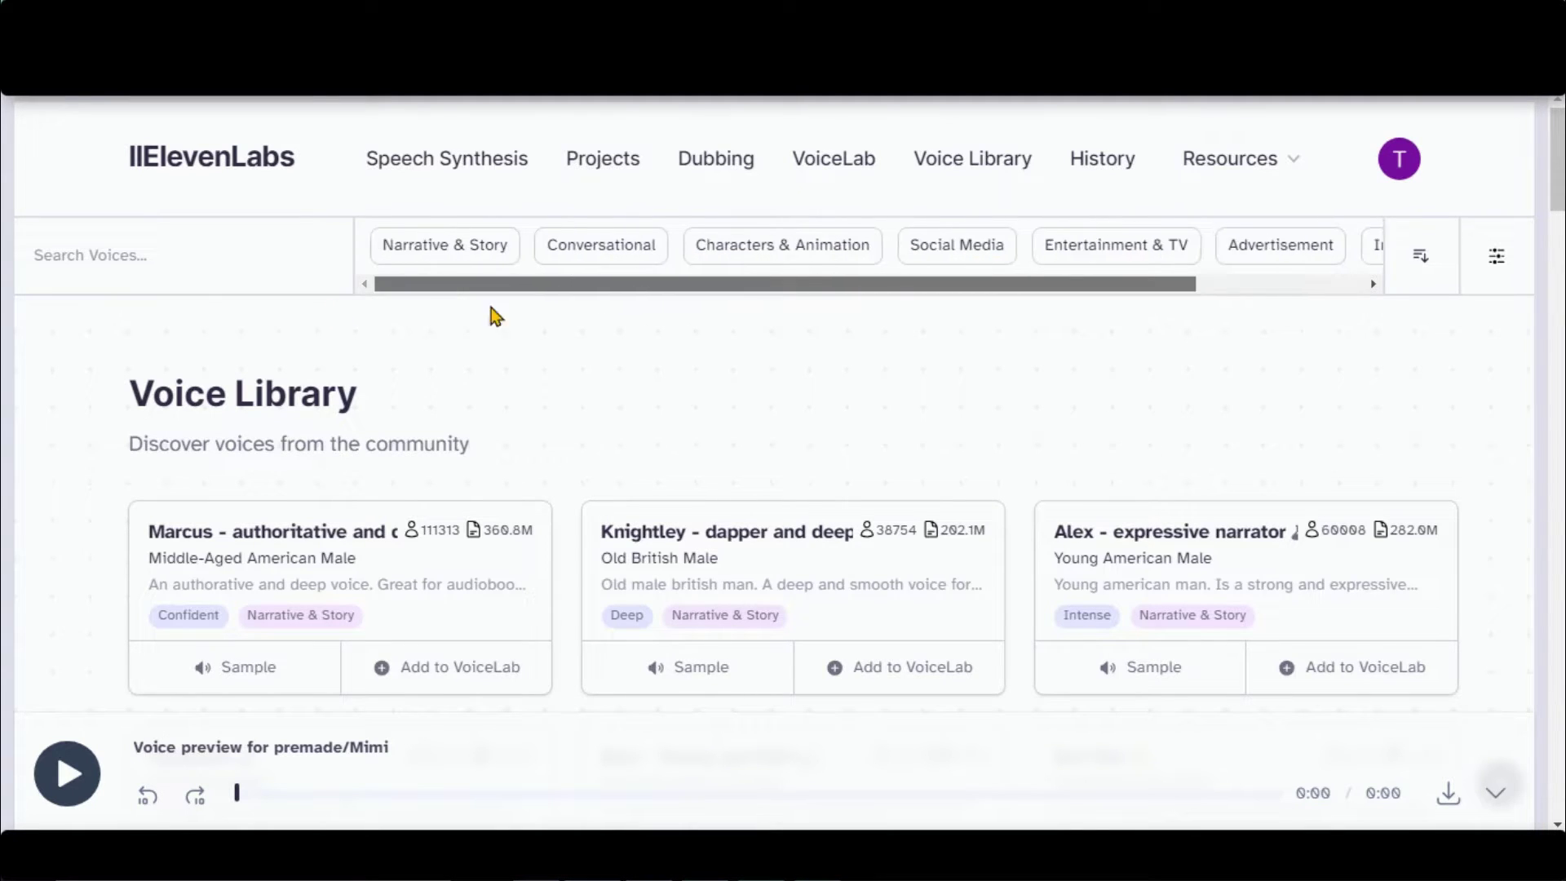
left_click(774, 245)
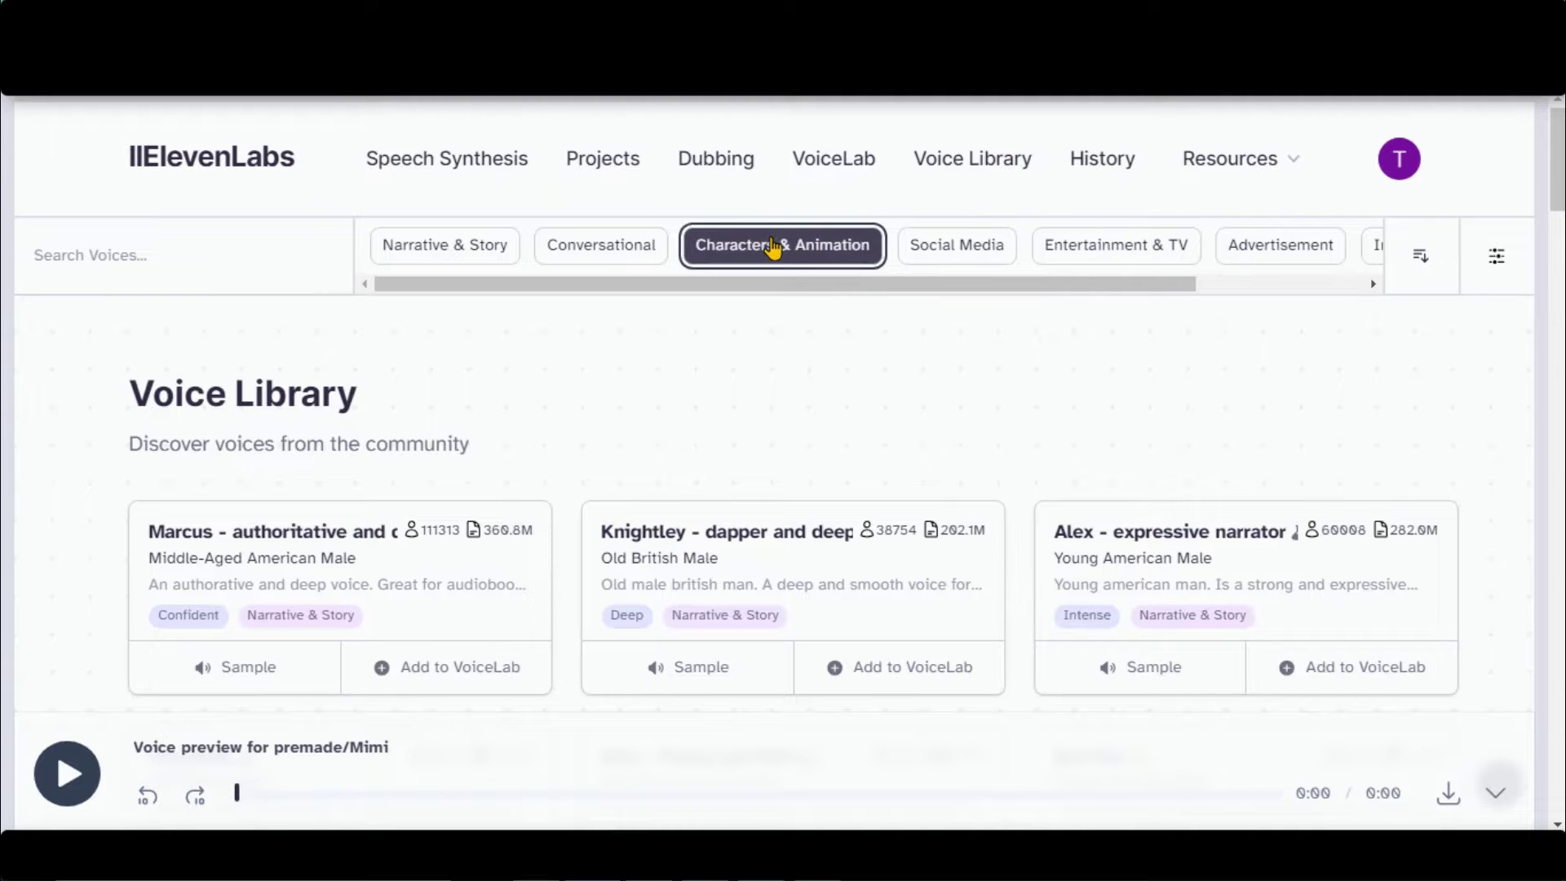
scroll(90, 477, "down", 2)
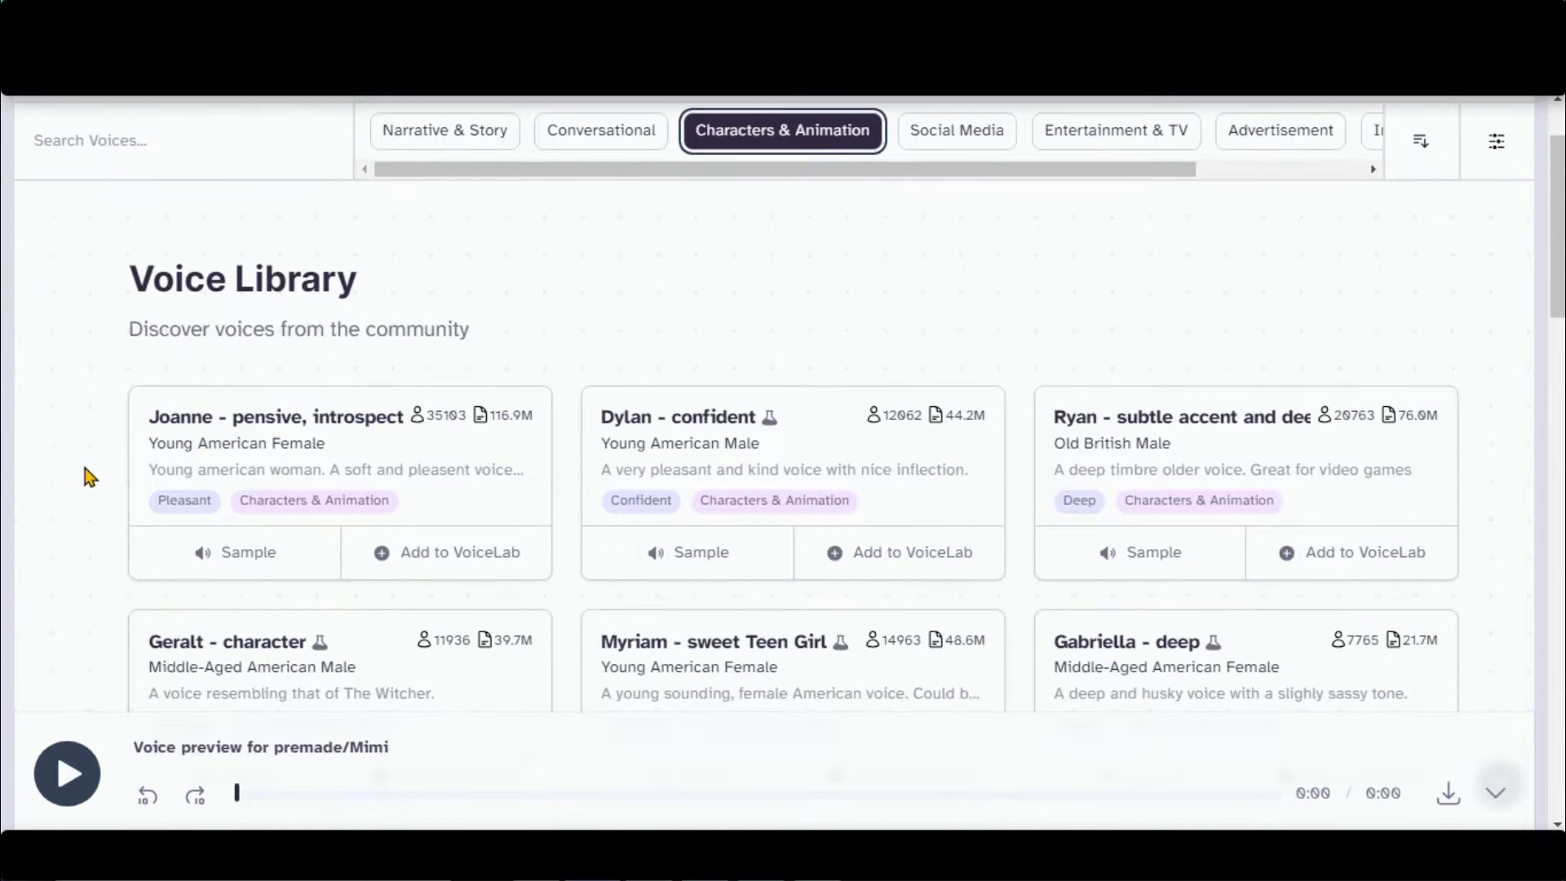
left_click(206, 556)
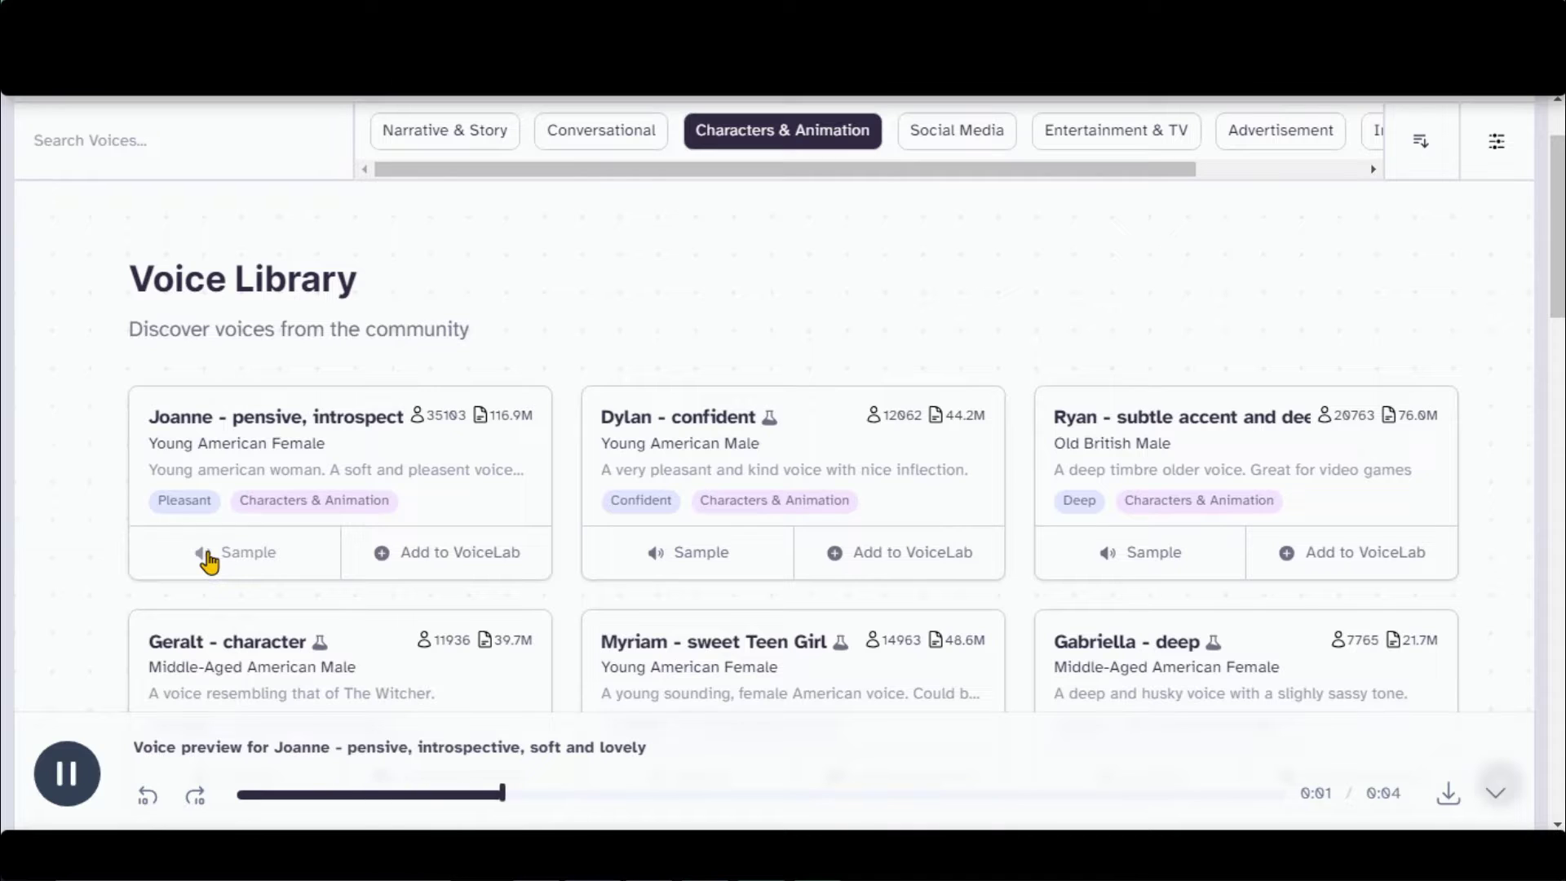
left_click(690, 571)
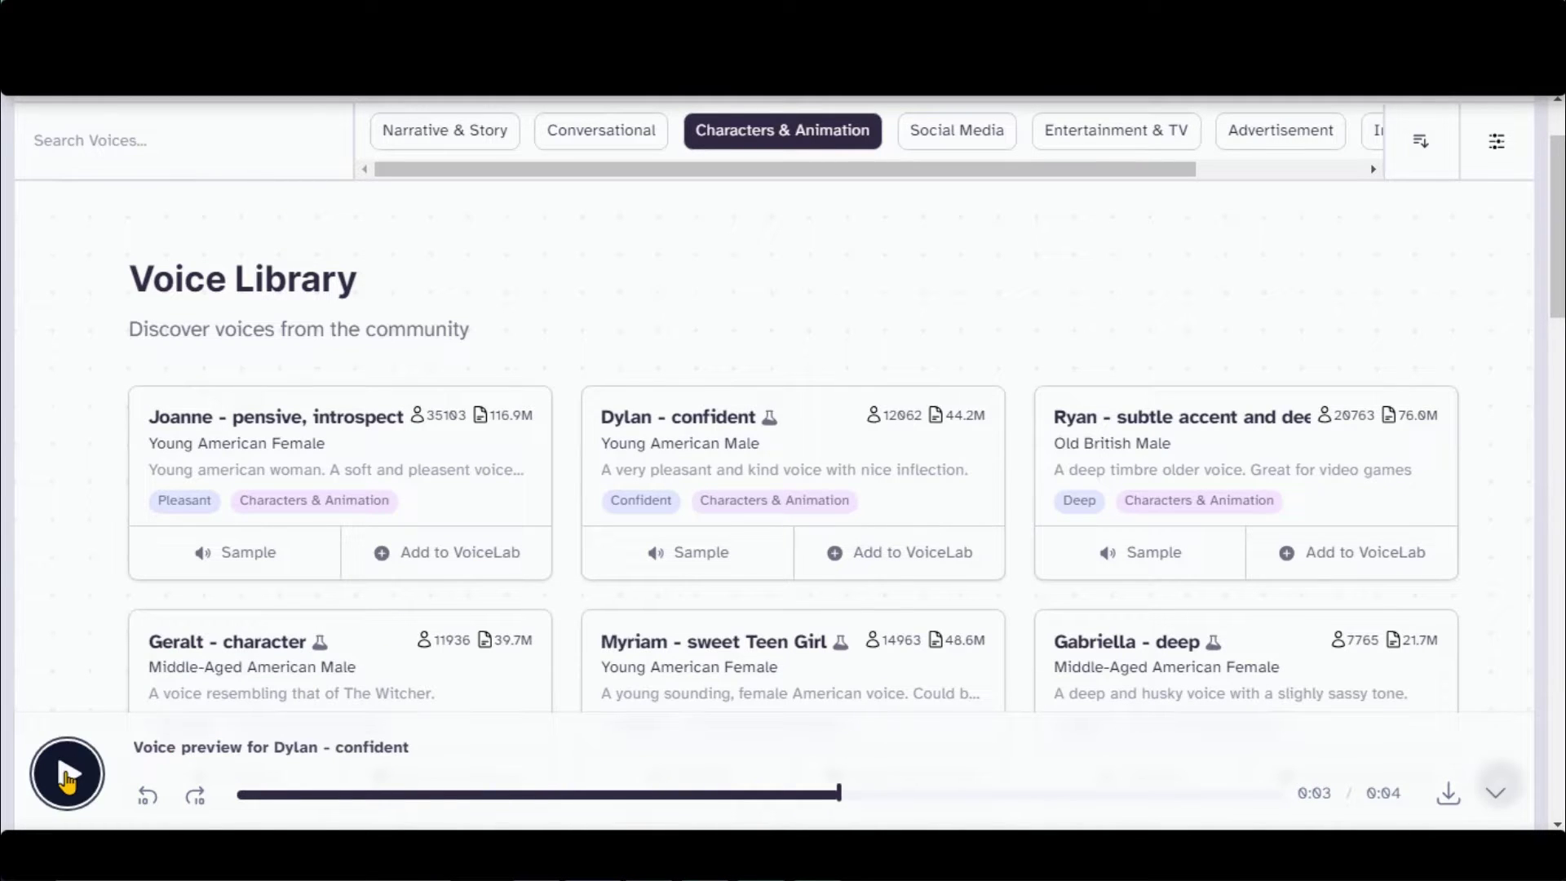
- Add the 'Ryan - subtle accent and deep timbre' voice to VoiceLab and close the confirmation
left_click(1337, 551)
left_click_drag(795, 405, 636, 457)
left_click(994, 531)
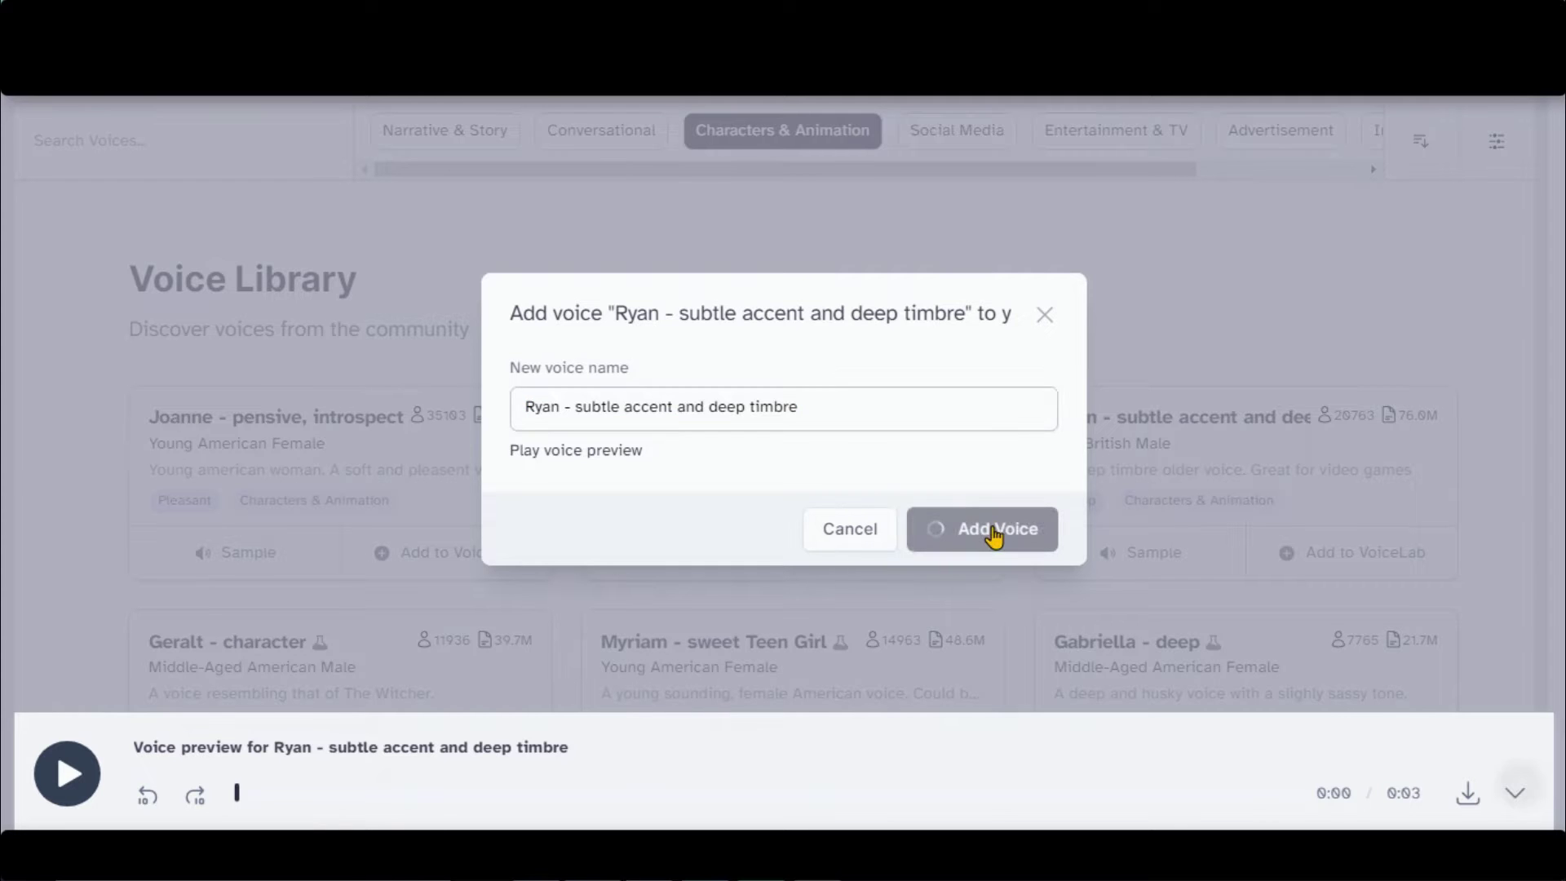
left_click_drag(570, 402, 675, 424)
left_click(1014, 518)
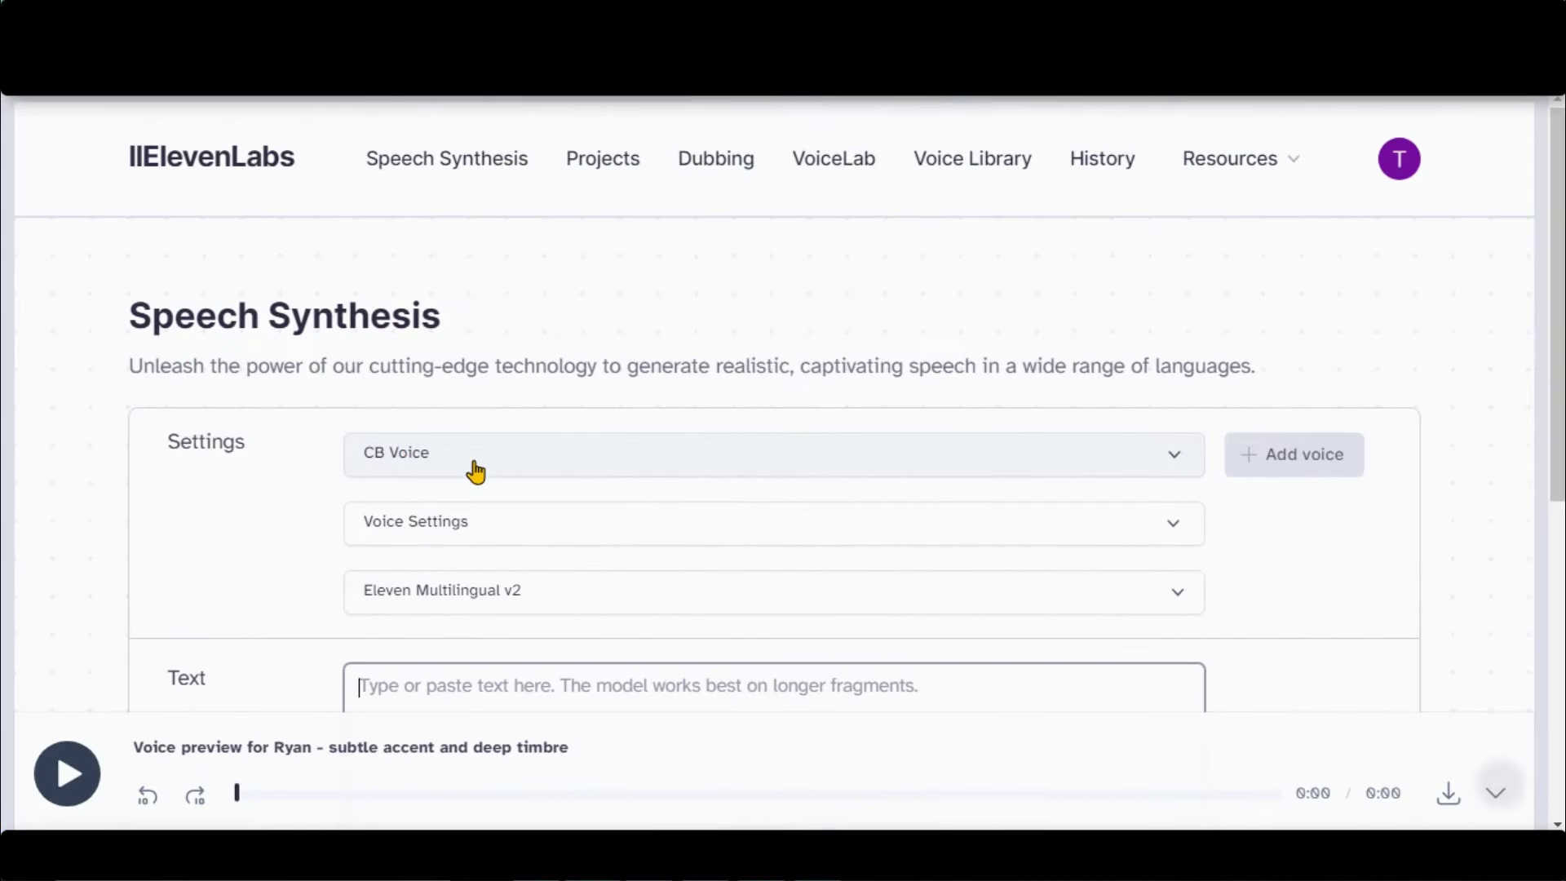
- Select the Ryan voice for speech synthesis and show its voice settings
left_click(475, 466)
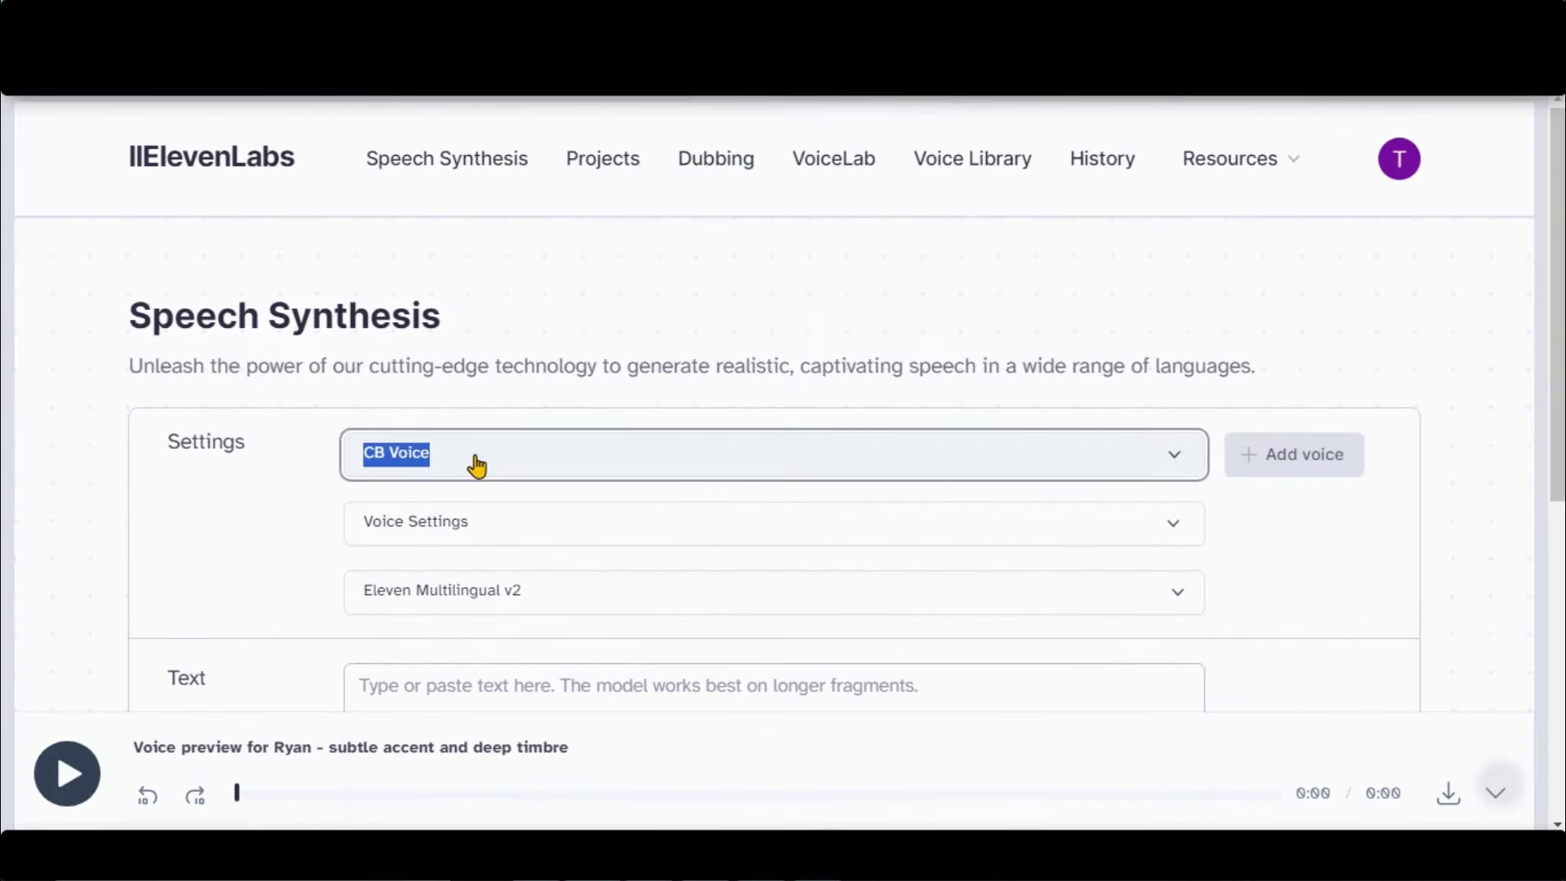
scroll(569, 594, "down", 3)
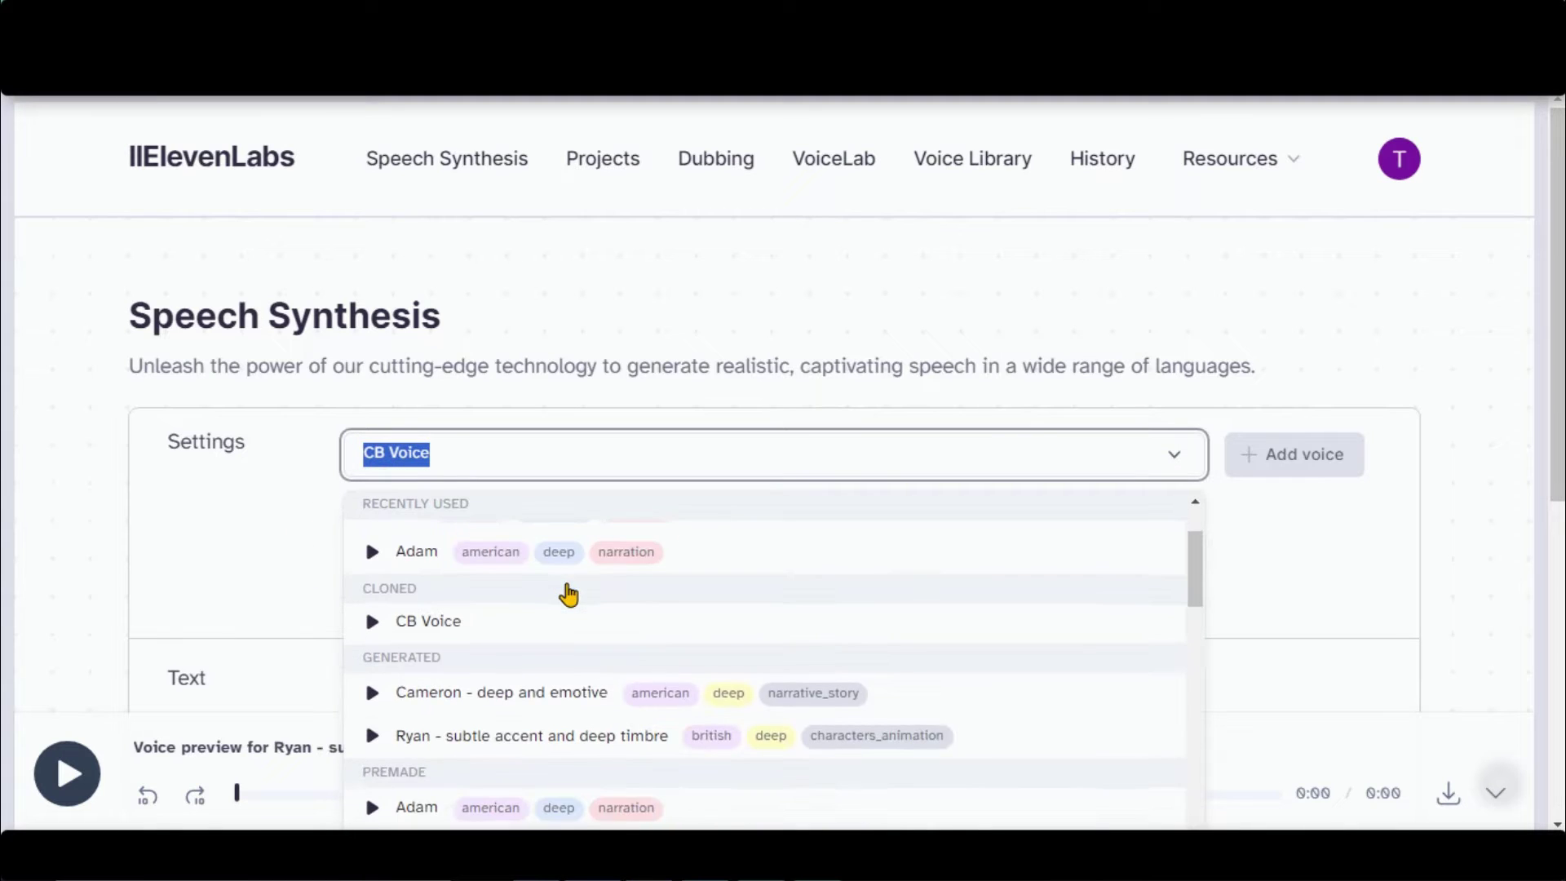
left_click(482, 624)
scroll(571, 489, "down", 3)
left_click(549, 308)
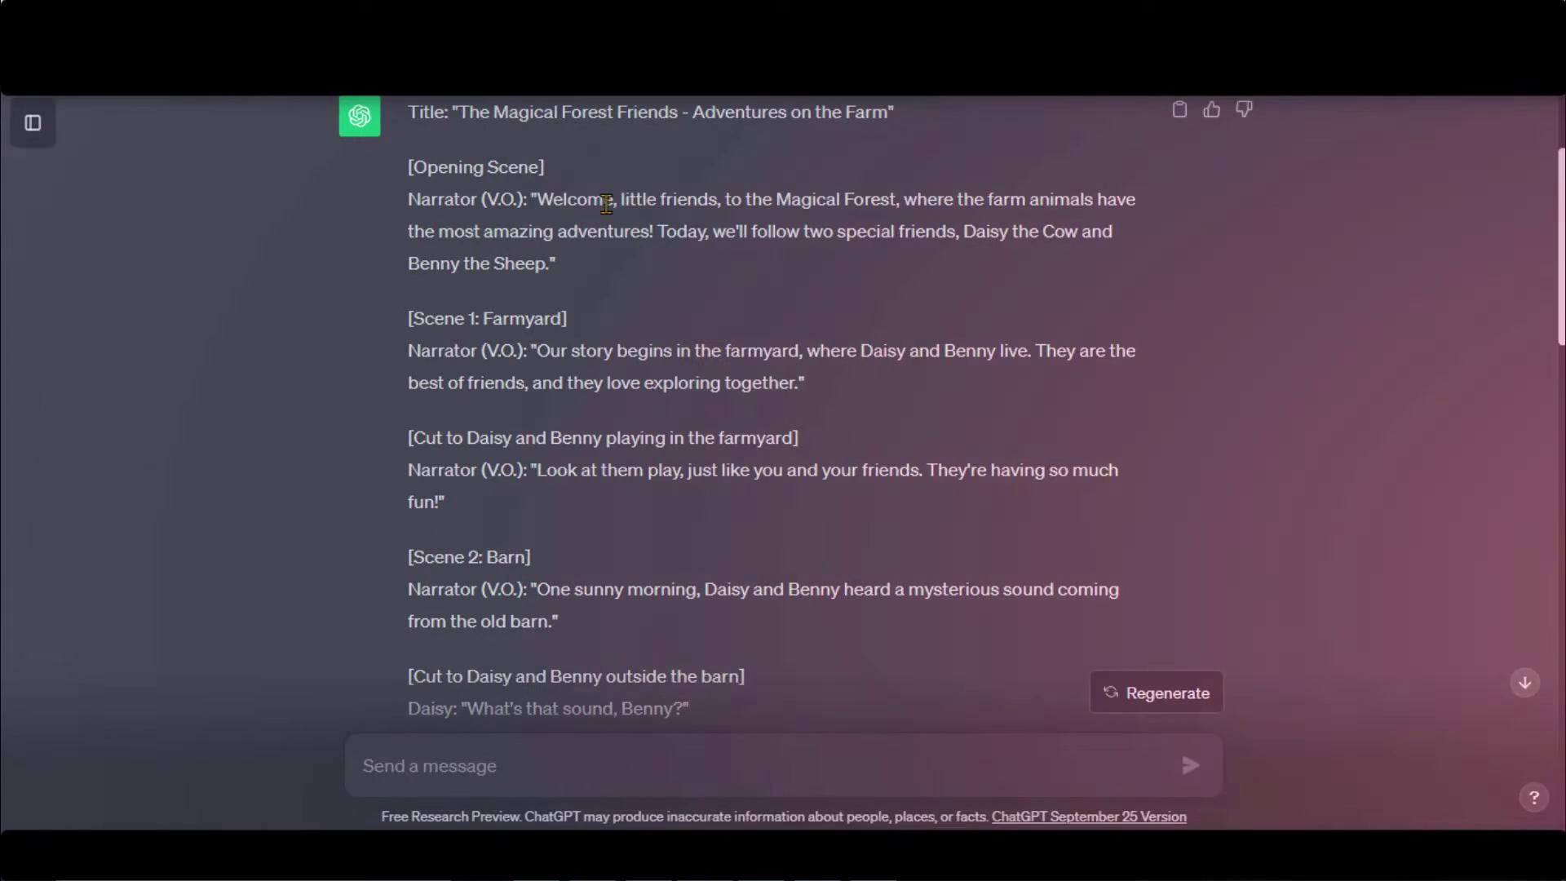
- Generate speech for 'Today, we'll follow two special friends, Daisy the Cow and Benny the Sheep.'
left_click_drag(534, 199, 811, 199)
left_click(678, 189)
left_click_drag(676, 263, 555, 264)
right_click(448, 262)
left_click(482, 272)
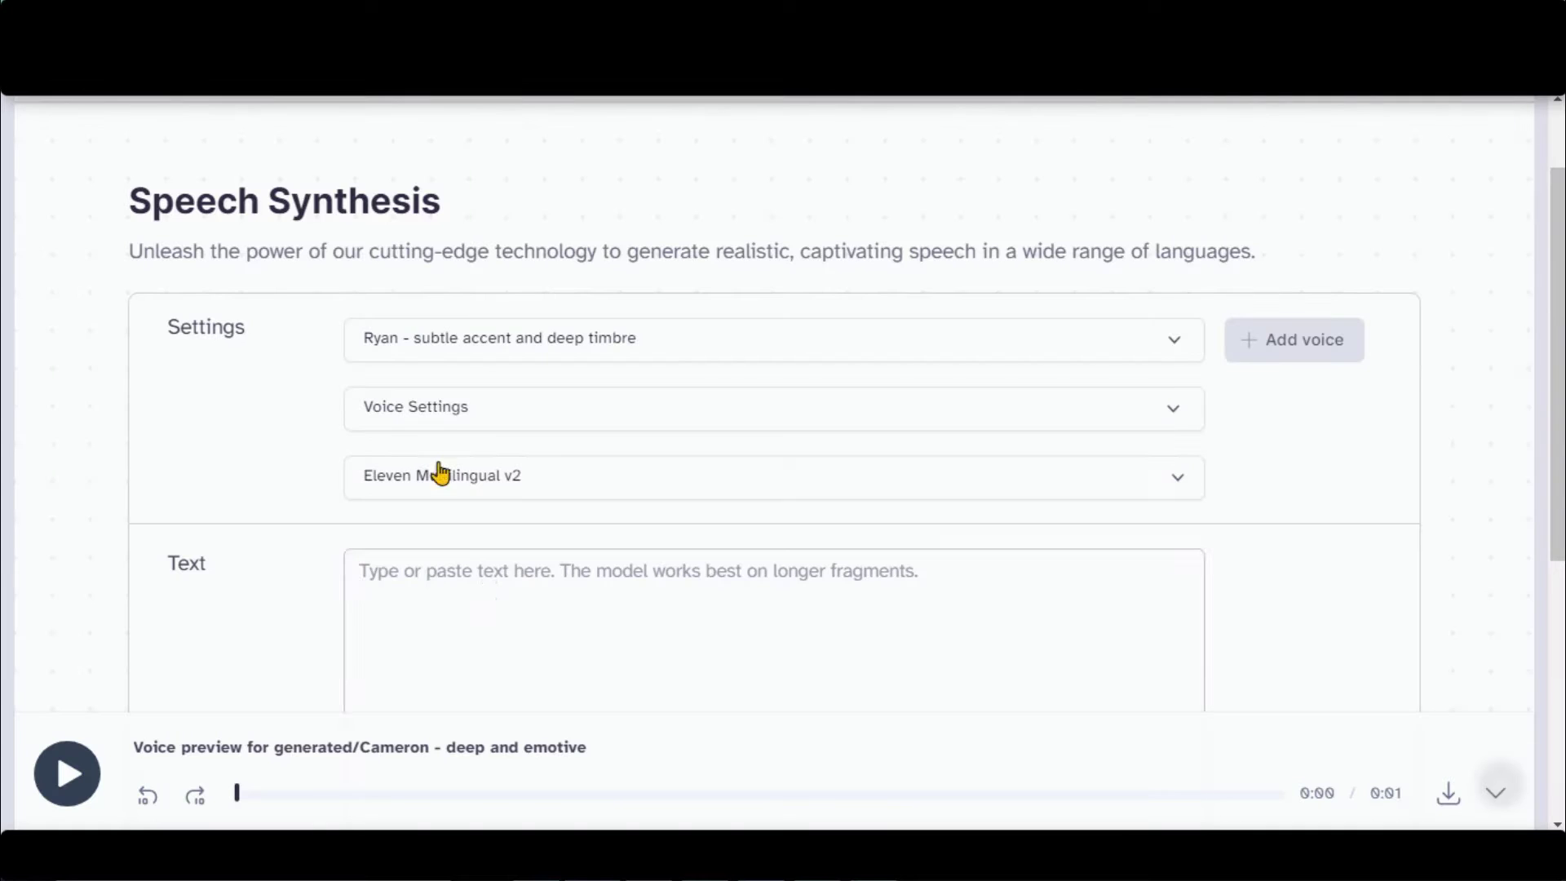
left_click(489, 588)
type("Today, we'll follow two special friends, Daisy the Cow and Benny the Sheep.")
scroll(233, 544, "down", 3)
left_click(746, 604)
scroll(520, 450, "up", 2)
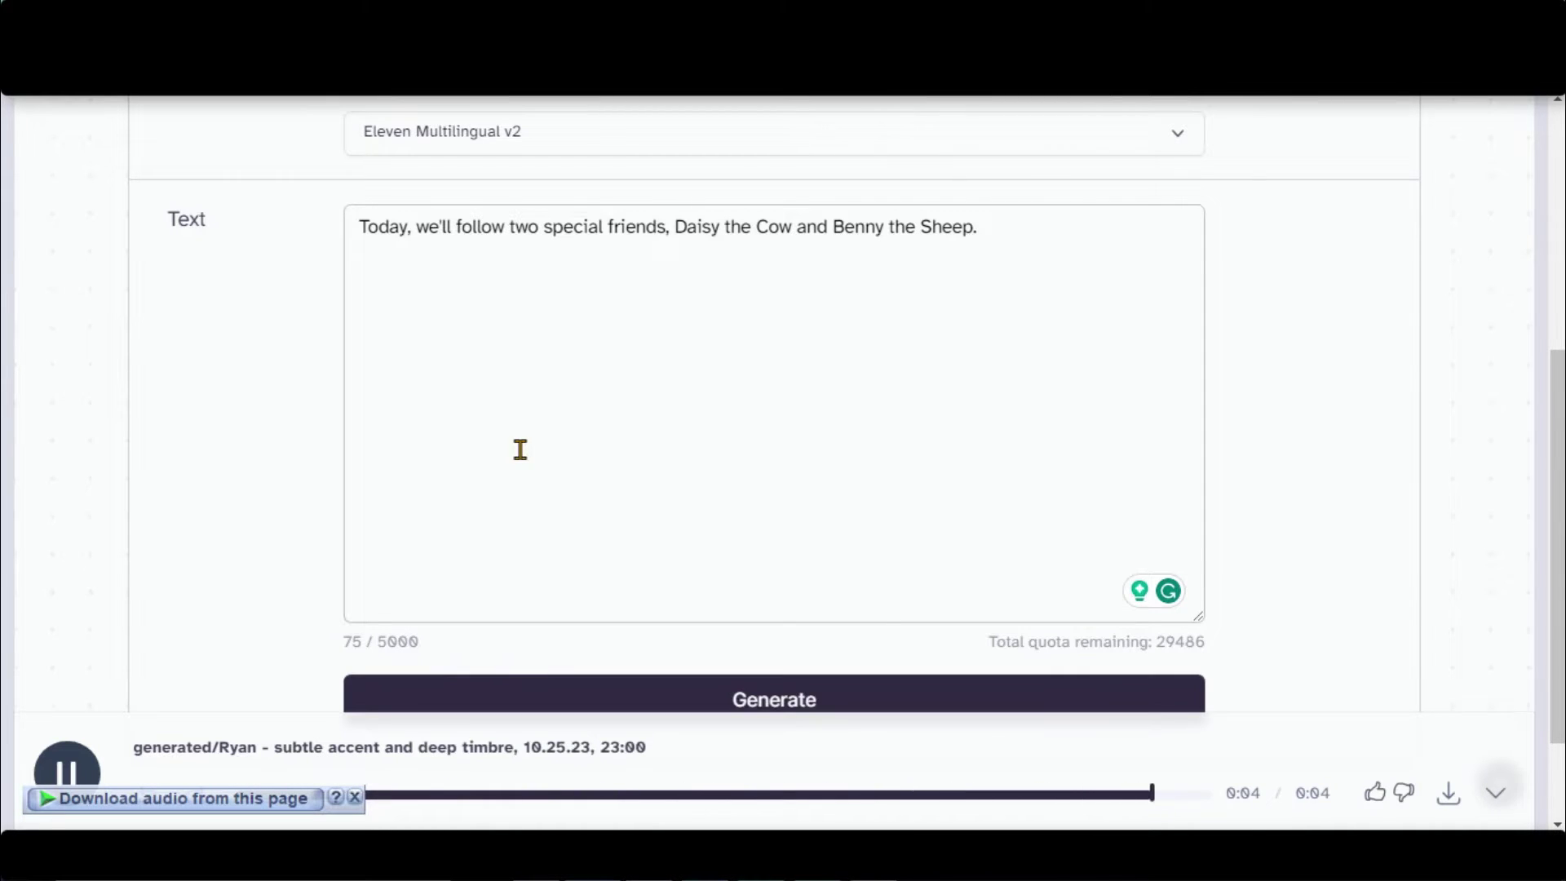
- Generate Daisy's line in the Mimi voice and download the clip
left_click(455, 258)
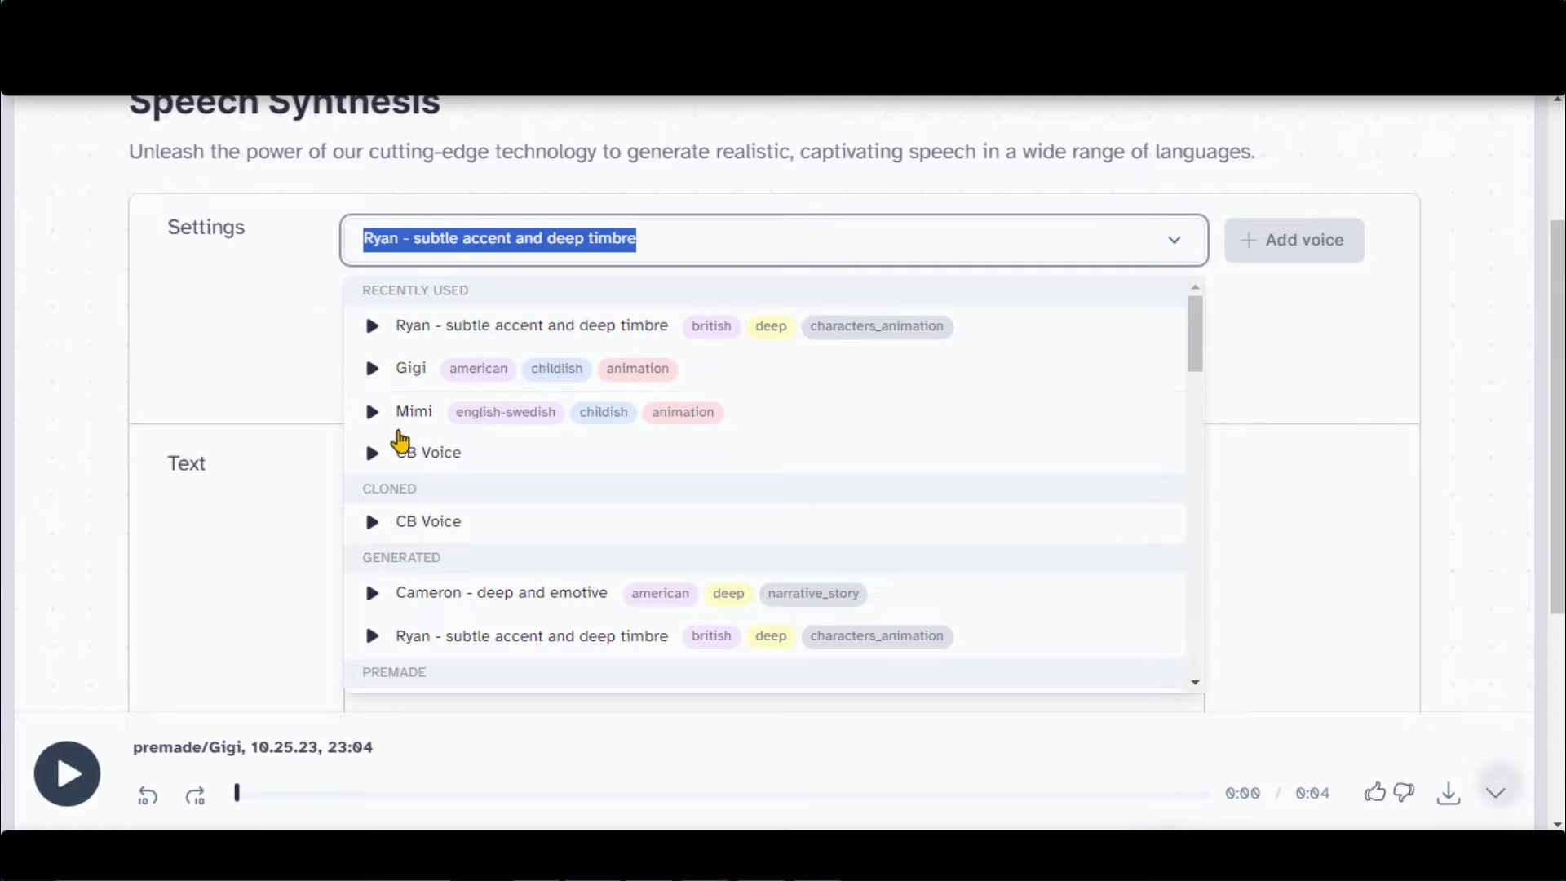
scroll(486, 437, "down", 2)
scroll(486, 437, "up", 2)
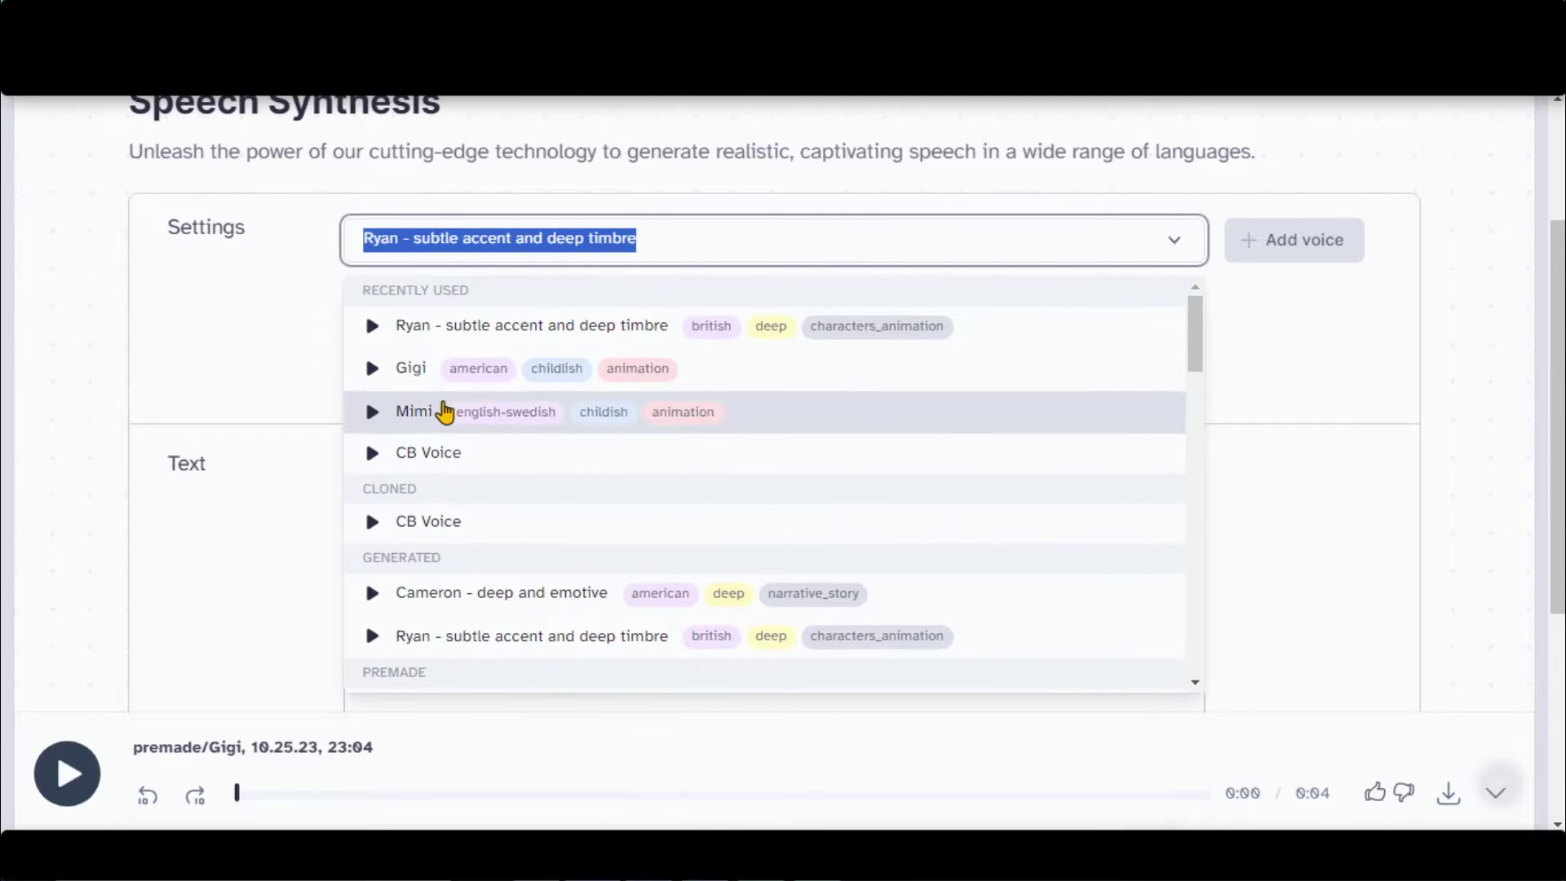
left_click(440, 412)
left_click(448, 468)
key("ctrl+a")
type("\"What's that sound, Benny?")
scroll(280, 531, "down", 4)
key("ctrl+Return")
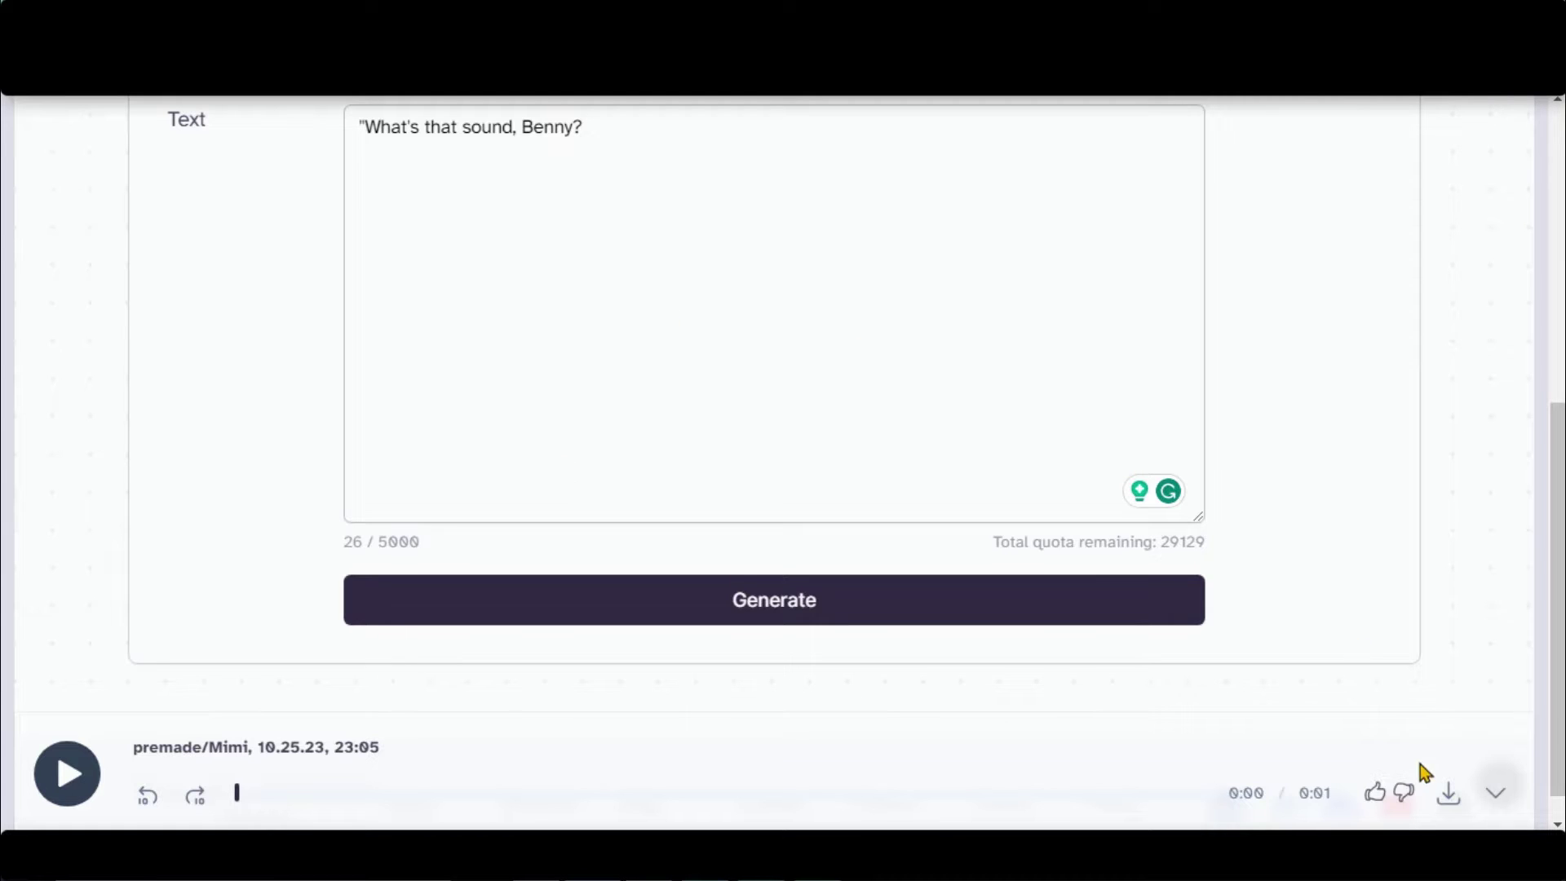
left_click(1449, 796)
scroll(926, 370, "up", 4)
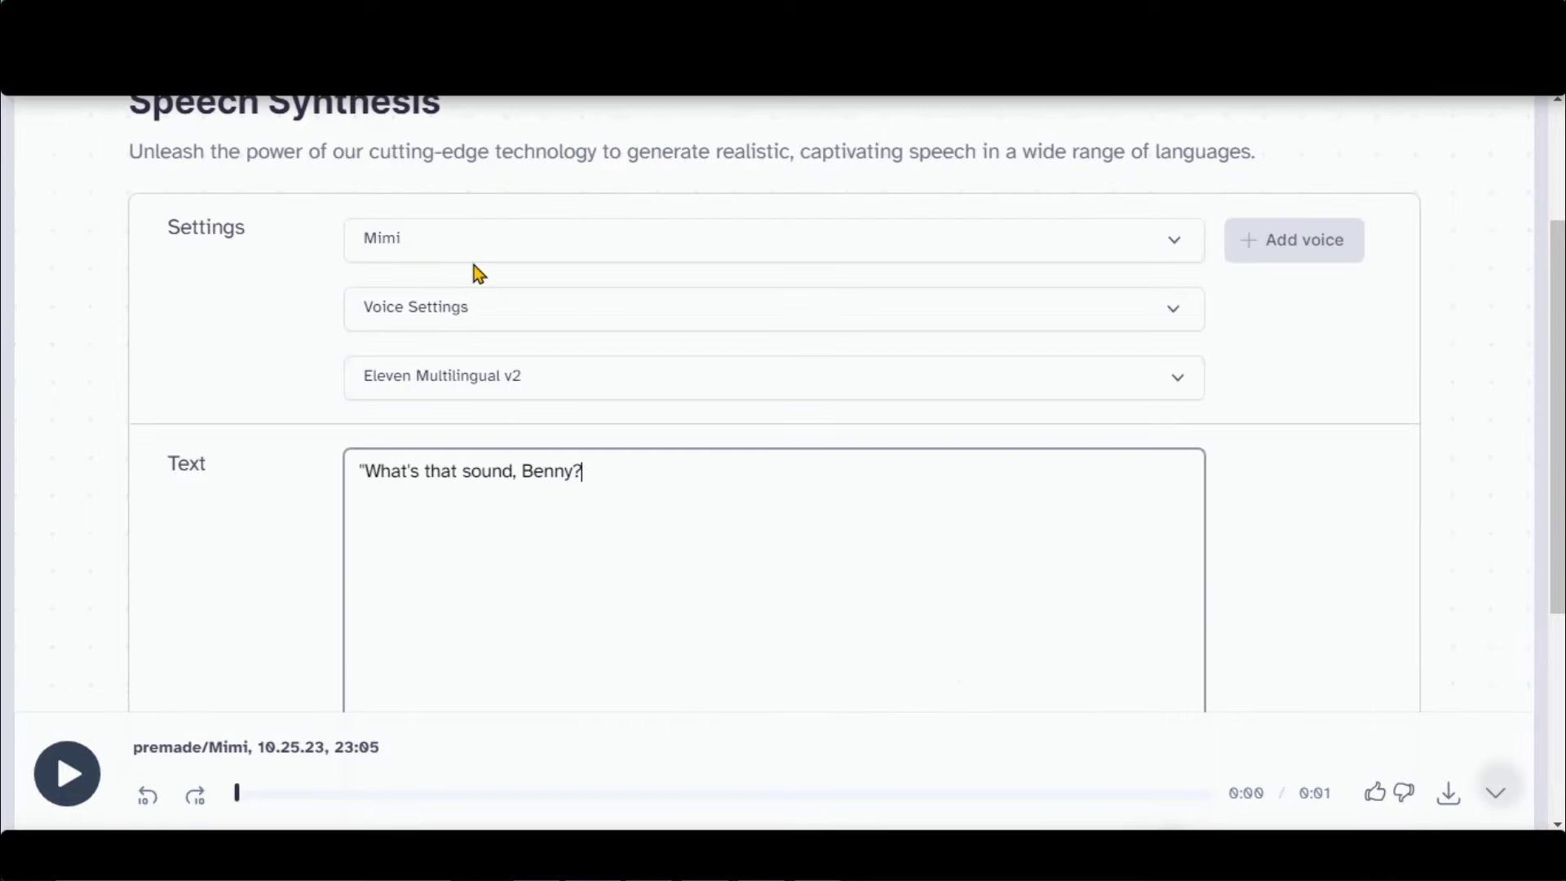
- Generate Benny's reply in the Gigi voice, with a line break after 'exciting!'
left_click(476, 244)
left_click(422, 412)
left_click(465, 476)
key("ctrl+a")
type("\"I don't know, Daisy, but it sounds exciting! Let's go check it out!\"")
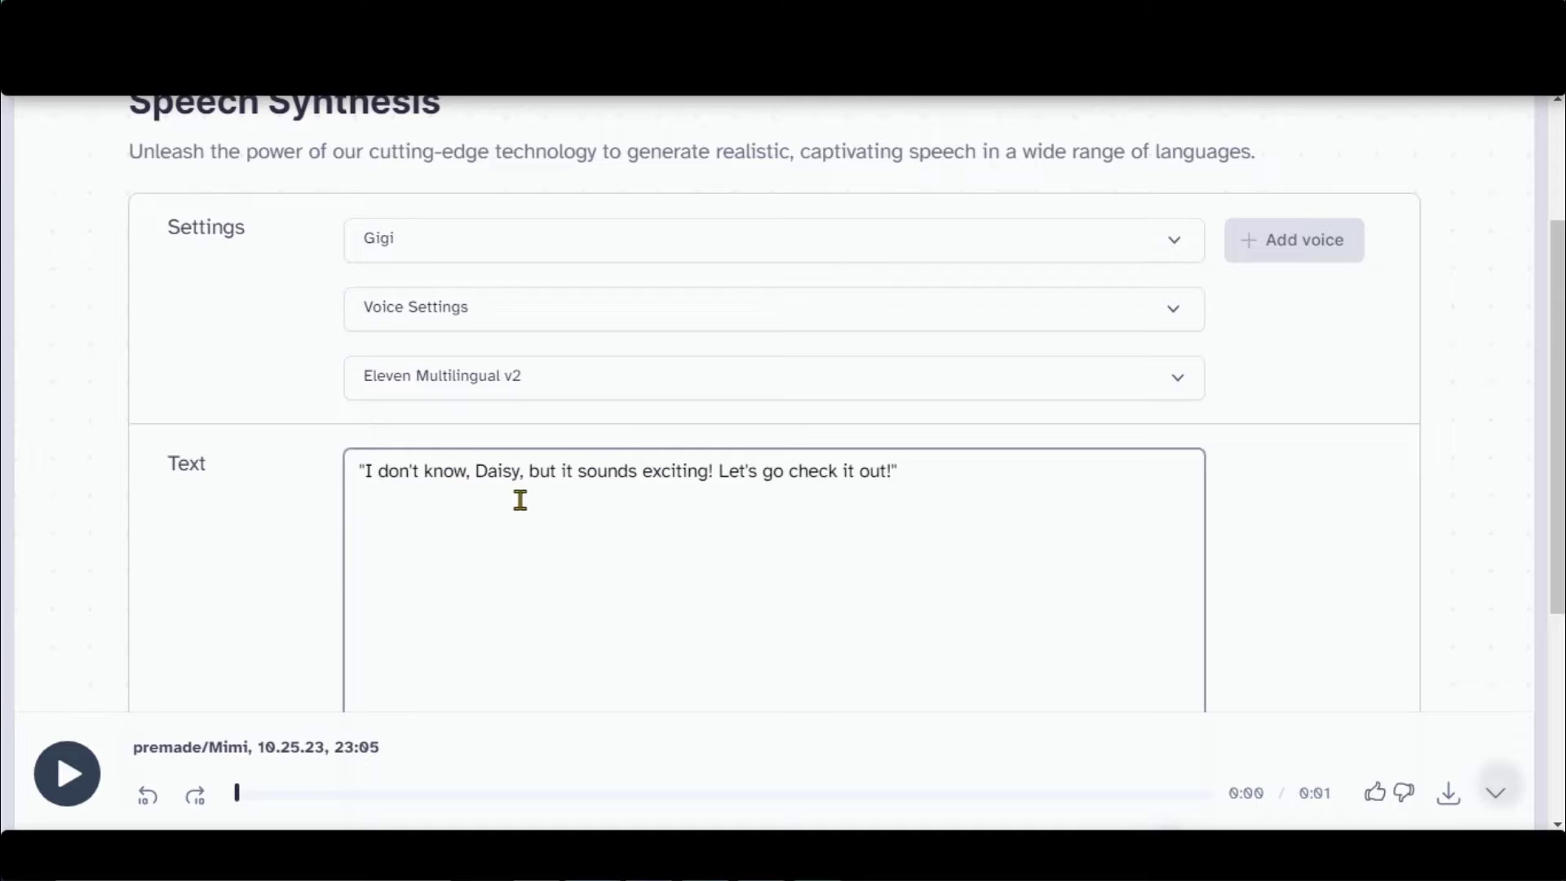
left_click(718, 473)
key("Return")
key("Return")
left_click(580, 528)
scroll(493, 514, "down", 1)
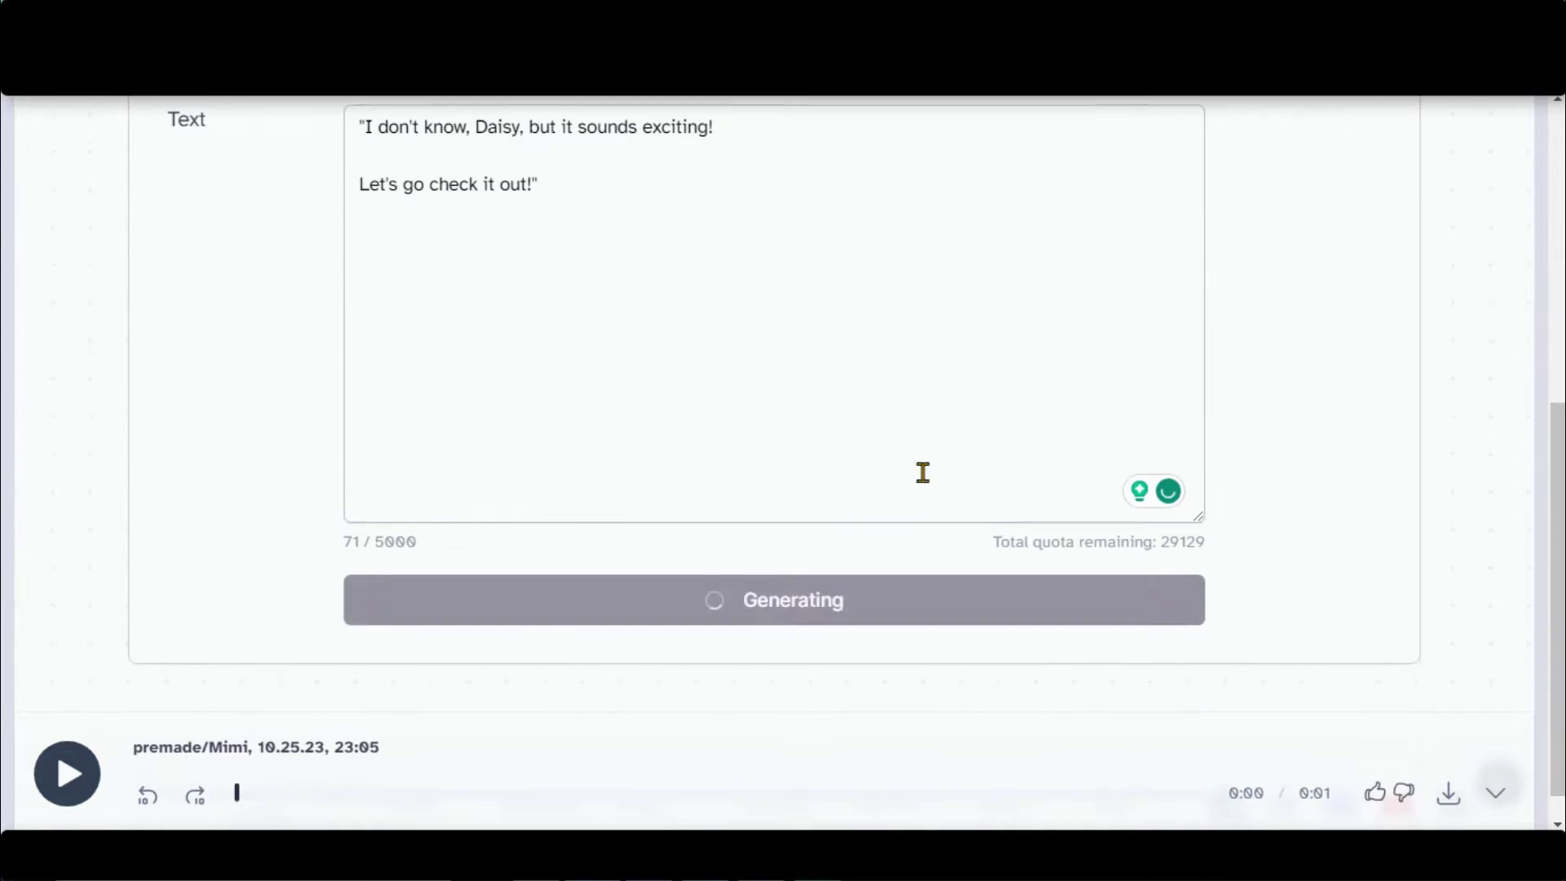
scroll(598, 410, "up", 1)
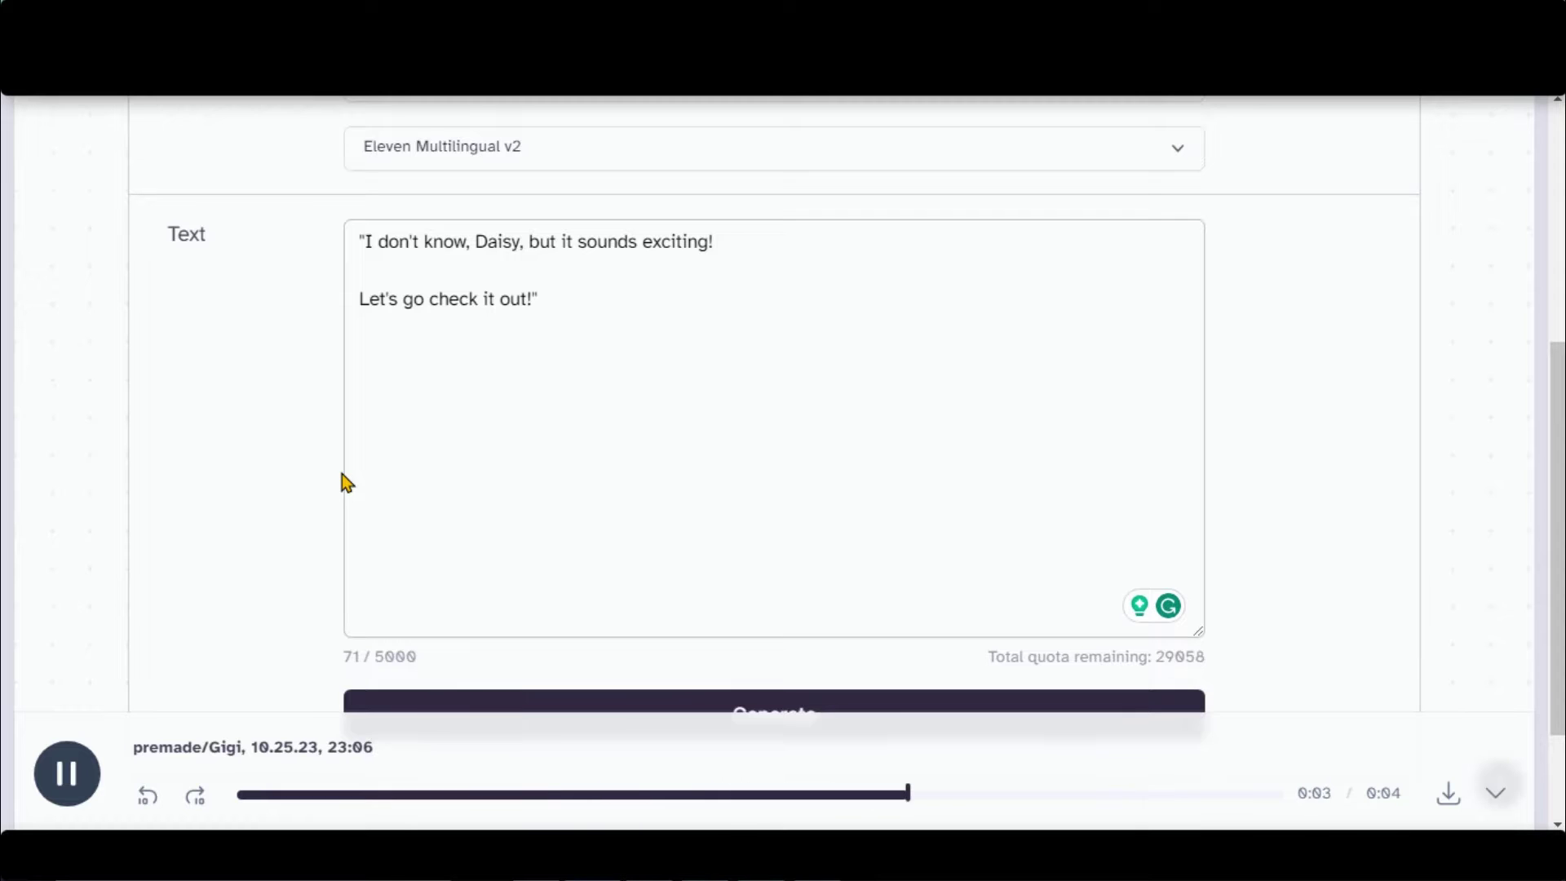
scroll(346, 483, "up", 4)
- At 30% clarity, drop 'Let's go check it out!', regenerate Benny's line and download it
left_click(510, 428)
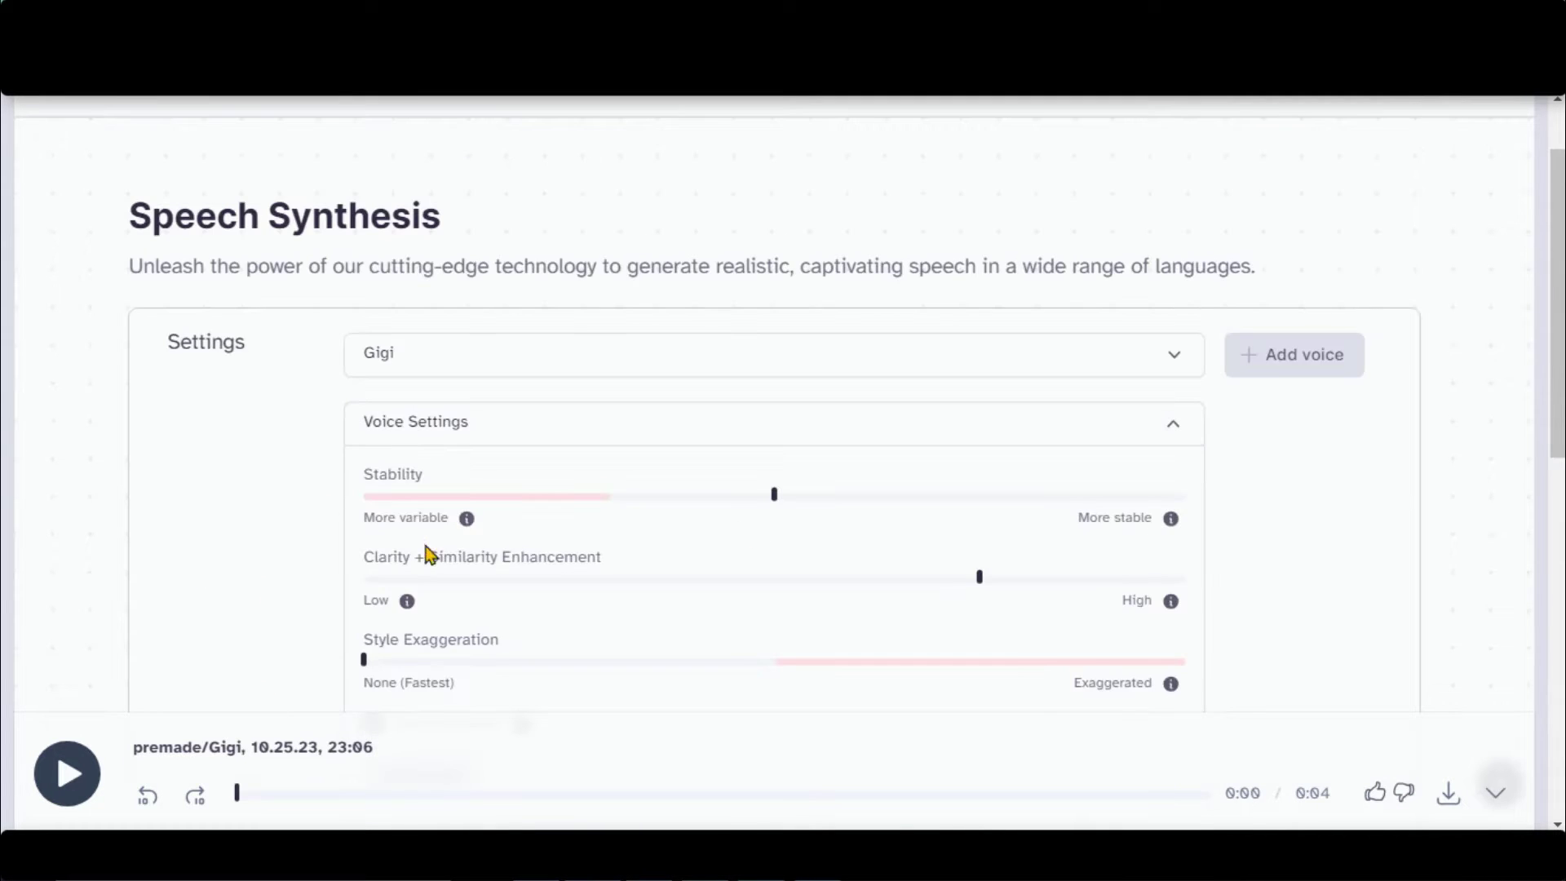
left_click_drag(982, 595, 608, 609)
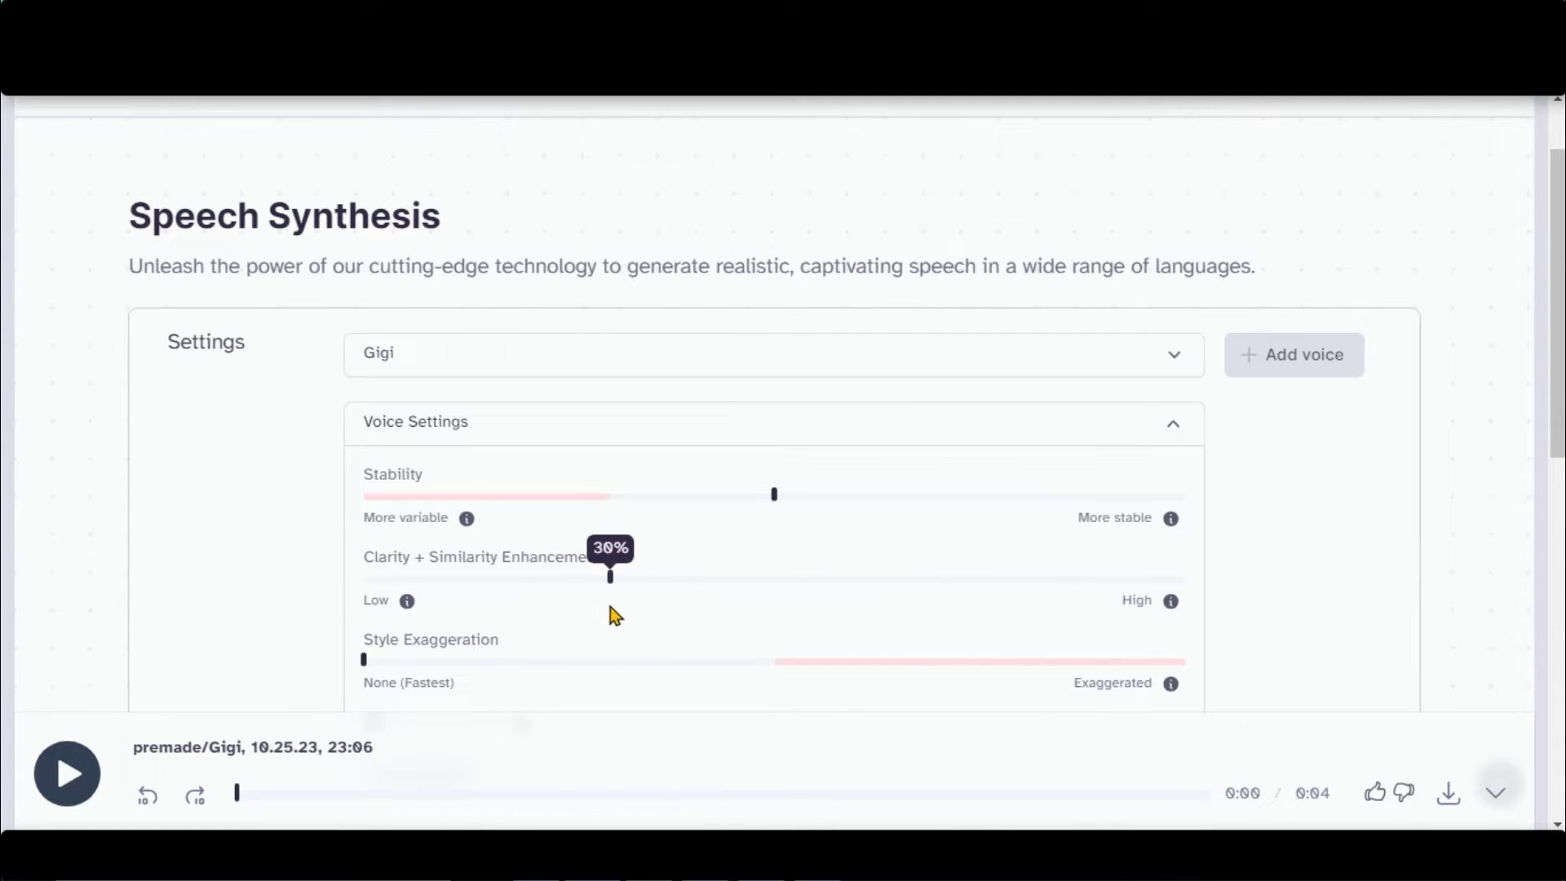
mouse_move(774, 495)
left_mouse_down()
mouse_move(646, 516)
mouse_move(774, 522)
left_mouse_up()
scroll(606, 581, "down", 5)
left_click_drag(520, 552, 345, 549)
key("BackSpace")
key("BackSpace")
key("BackSpace")
scroll(346, 546, "down", 4)
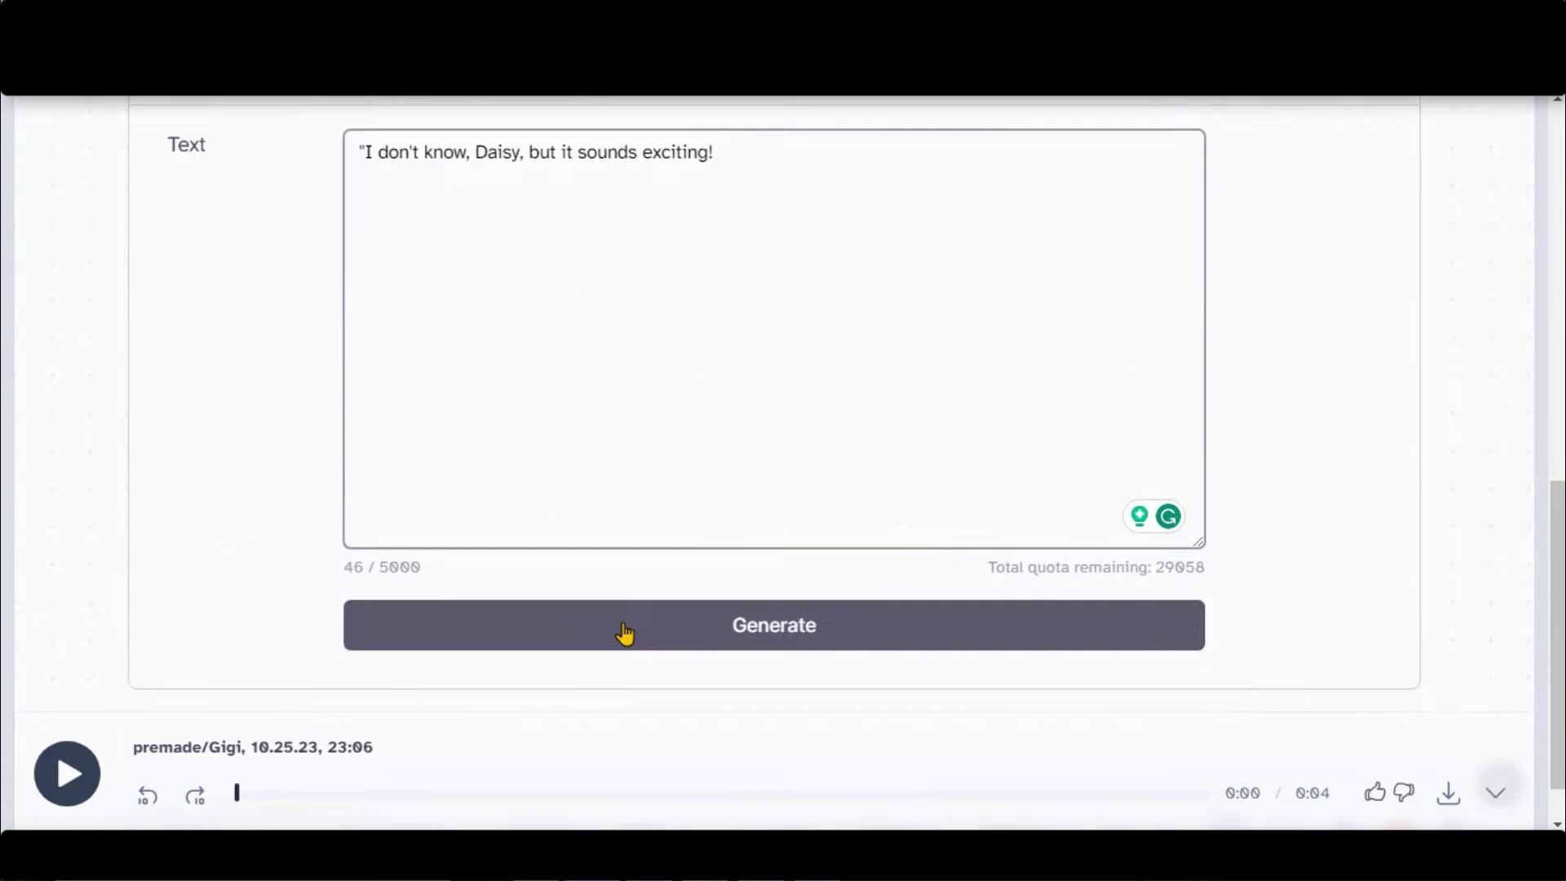
left_click(625, 633)
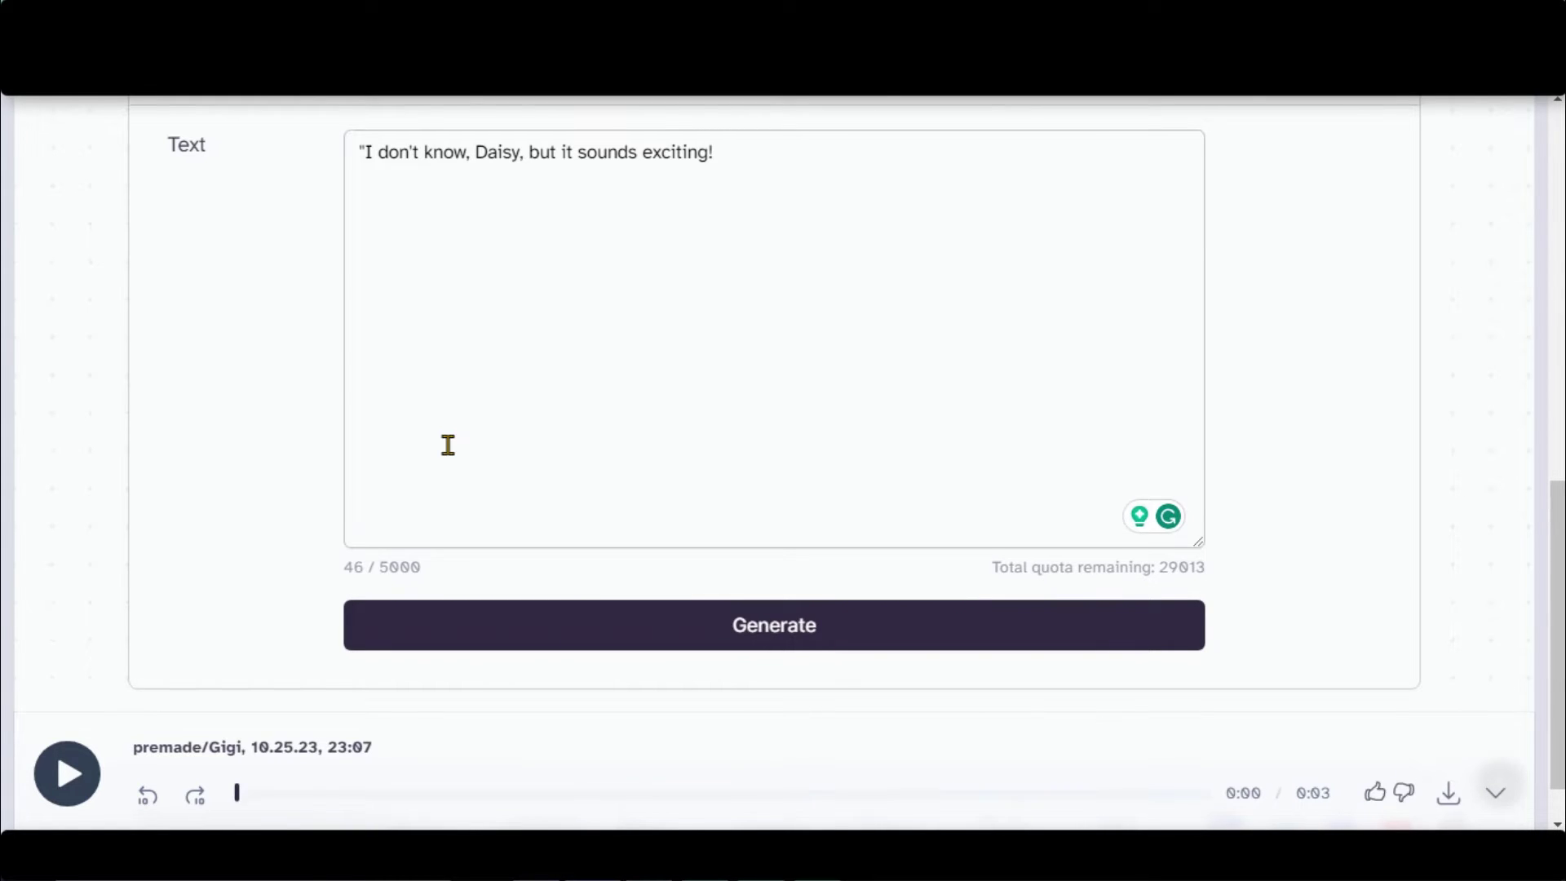
left_click_drag(734, 152, 313, 195)
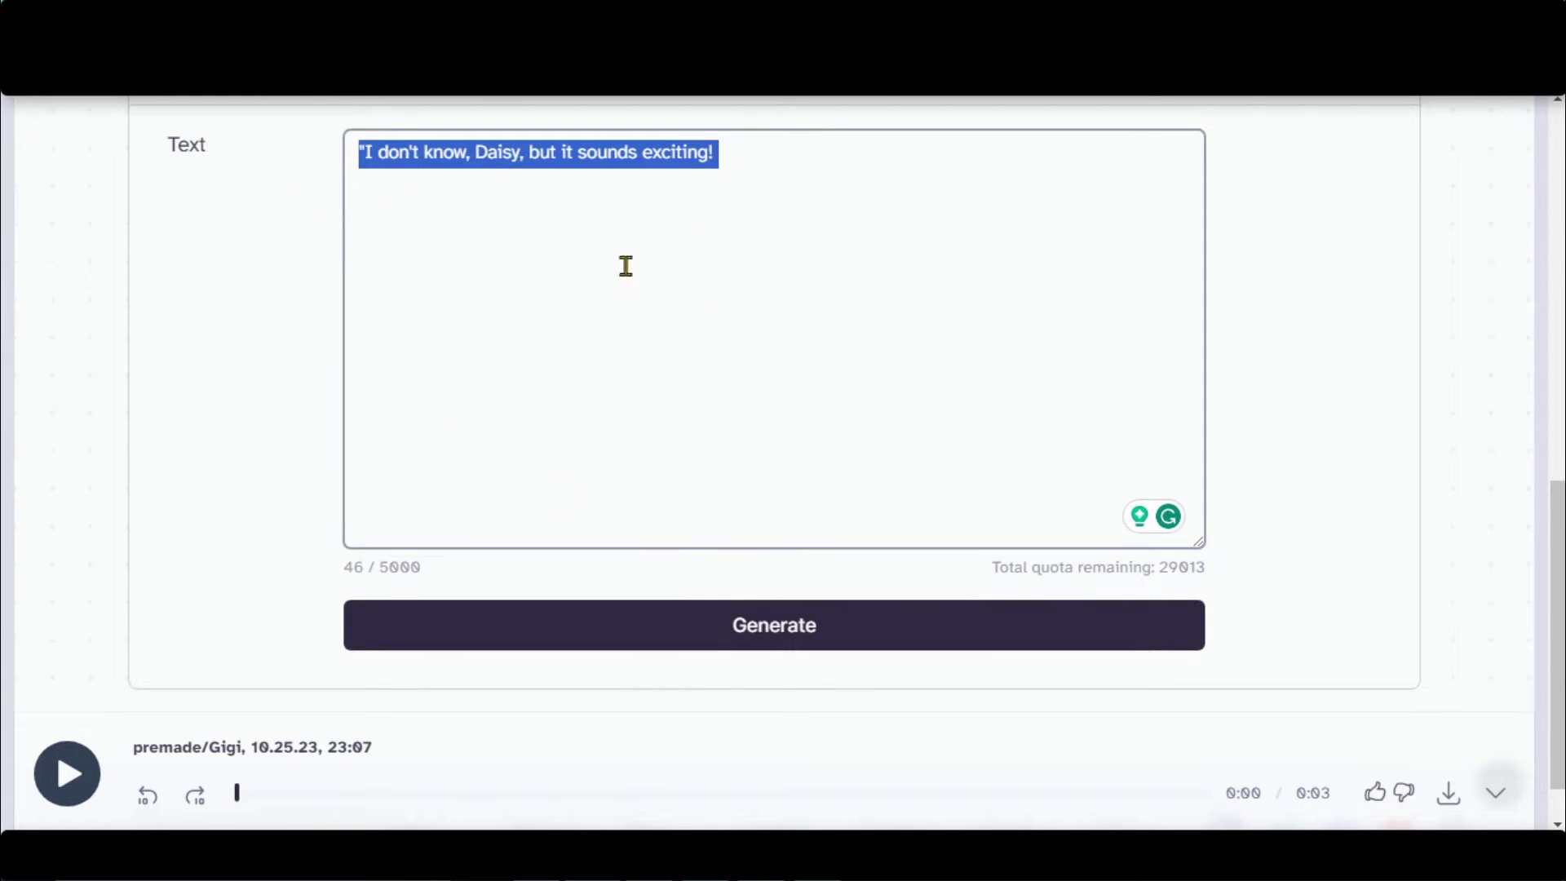
left_click(1446, 795)
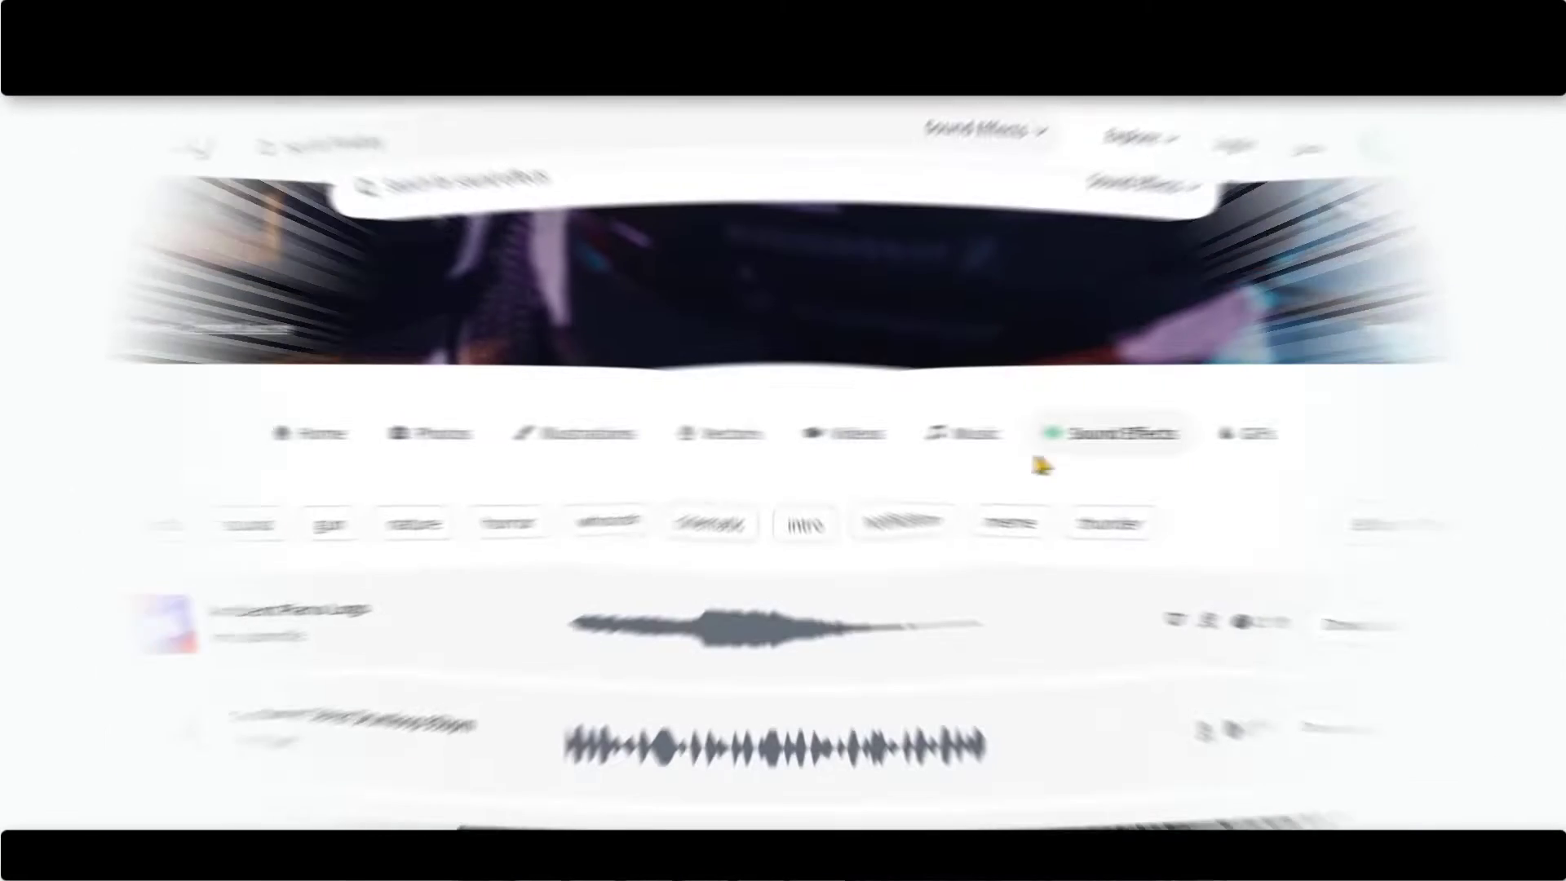
- Read over the Pixabay Sound Effects page heading and subtitle
scroll(734, 441, "up", 5)
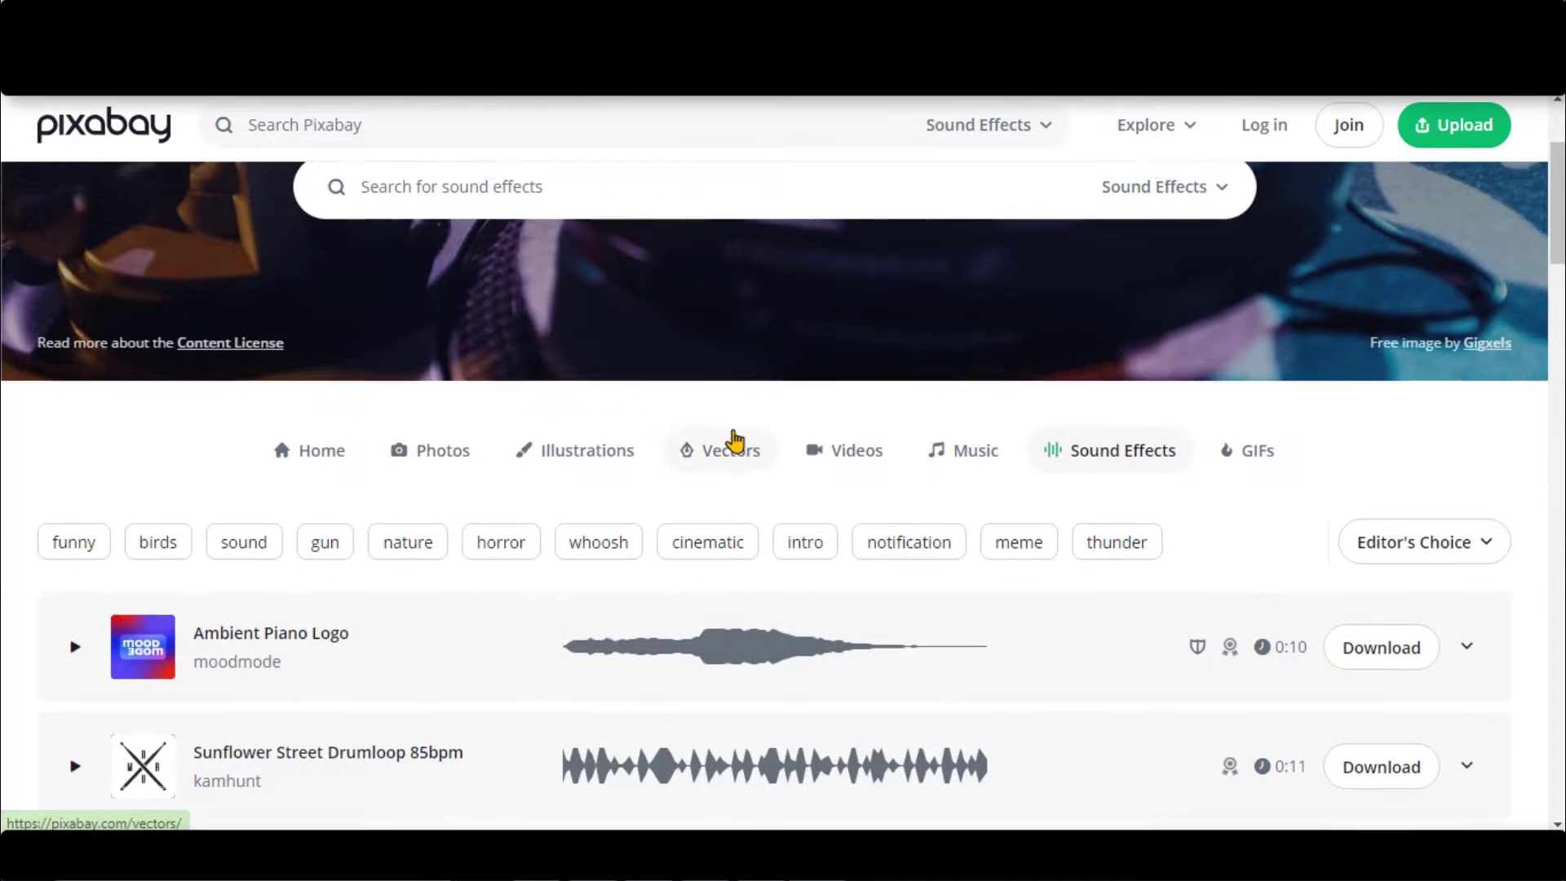
left_click_drag(296, 280, 1055, 280)
left_click(1054, 285)
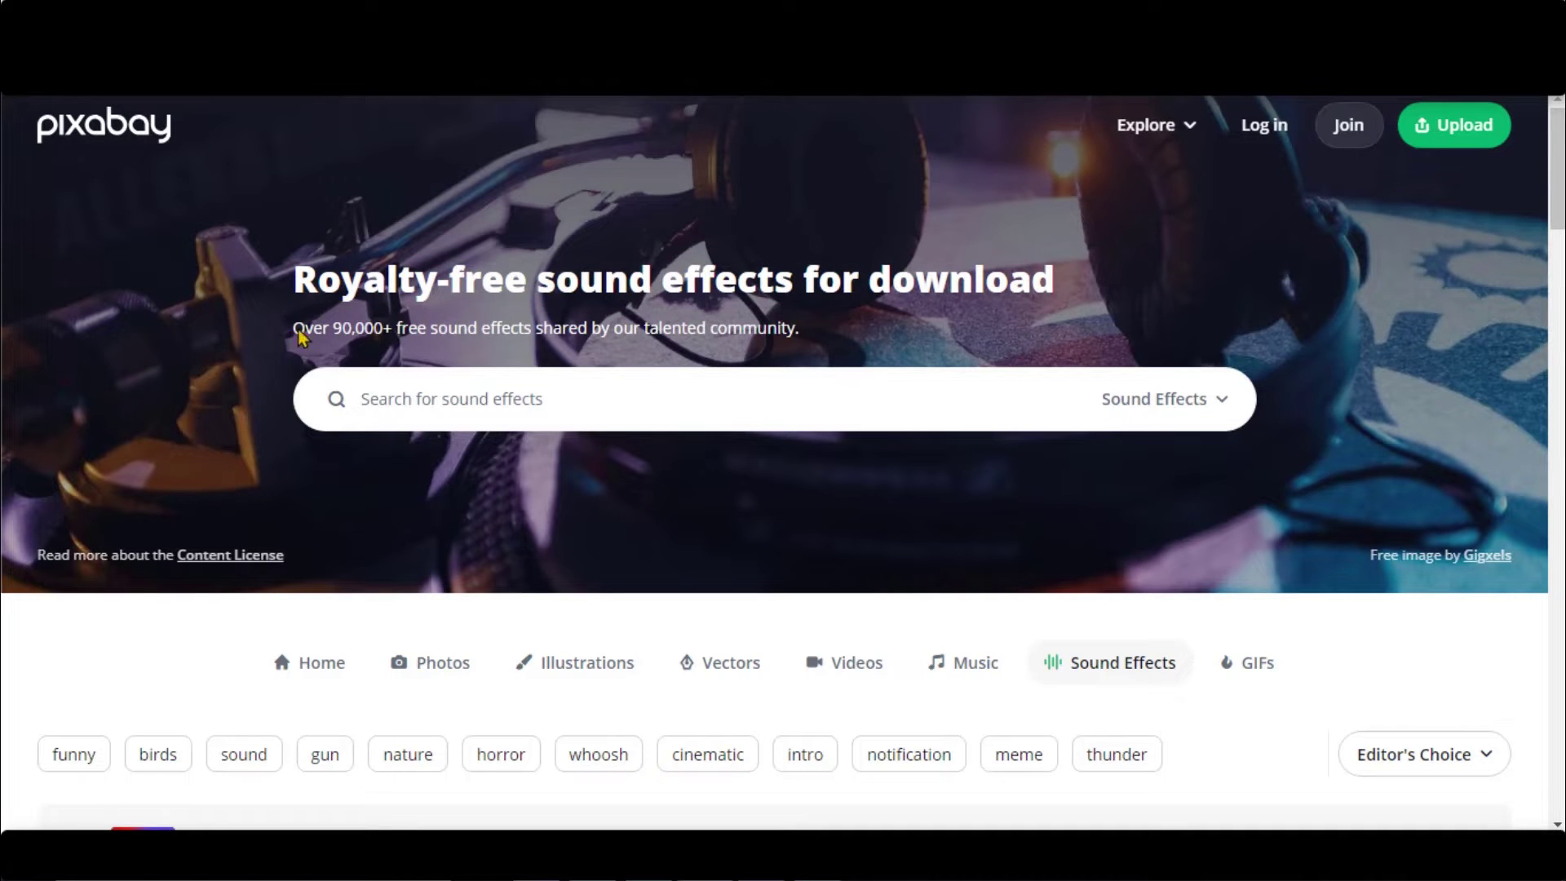
left_click_drag(338, 336, 807, 347)
left_click(808, 346)
scroll(803, 356, "down", 1)
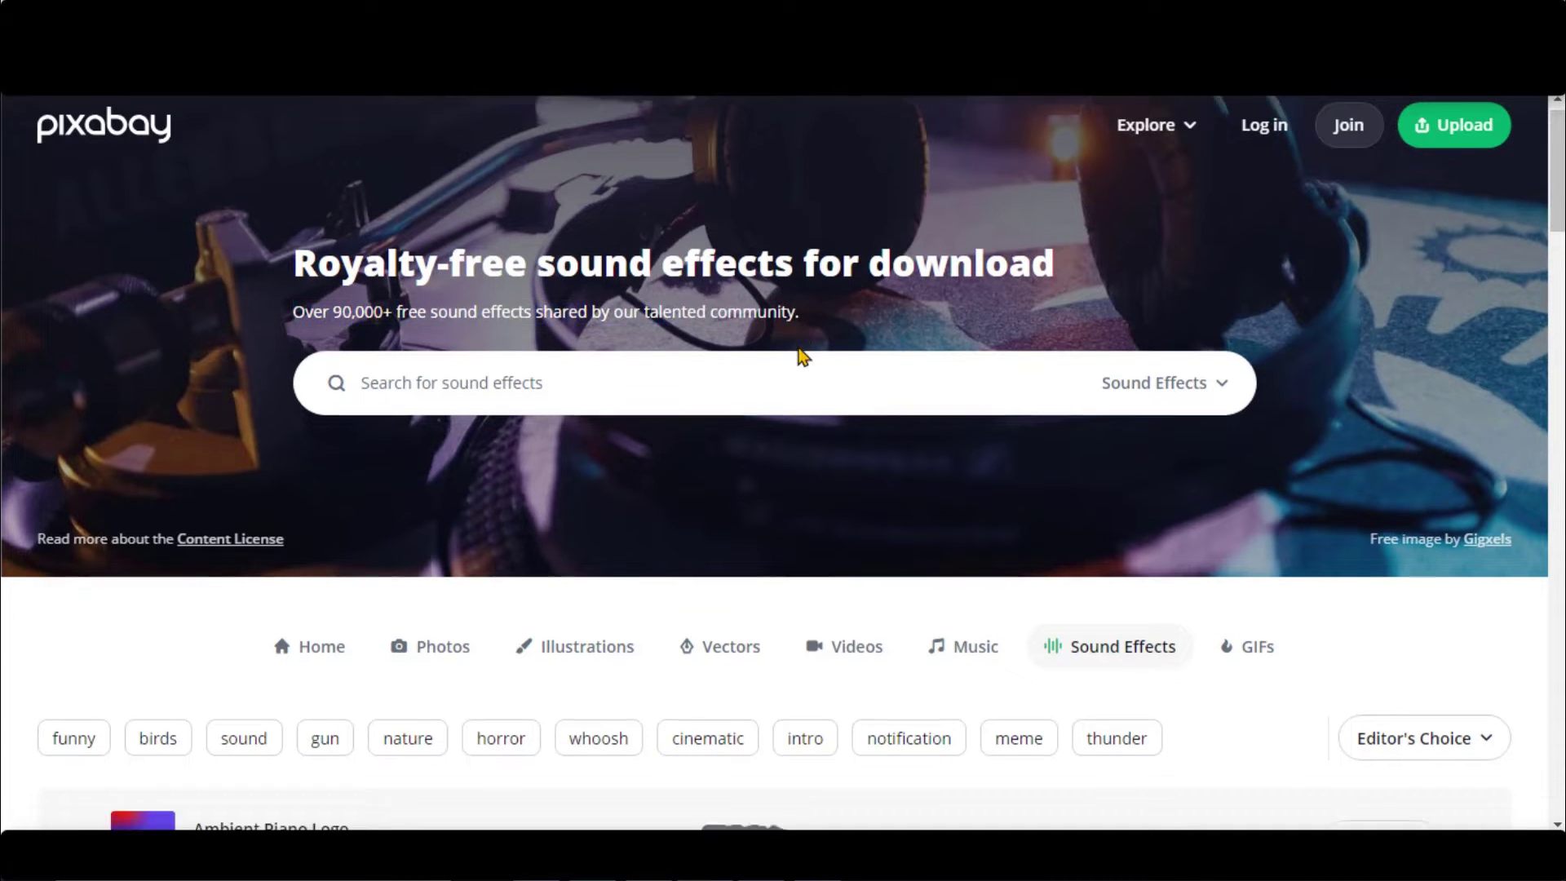
scroll(803, 357, "down", 3)
scroll(800, 357, "up", 3)
- Search sound effects for 'cow', preview Cows on Pasture and Mooing Cow, and download Mooing Cow
left_click(456, 406)
type("cow")
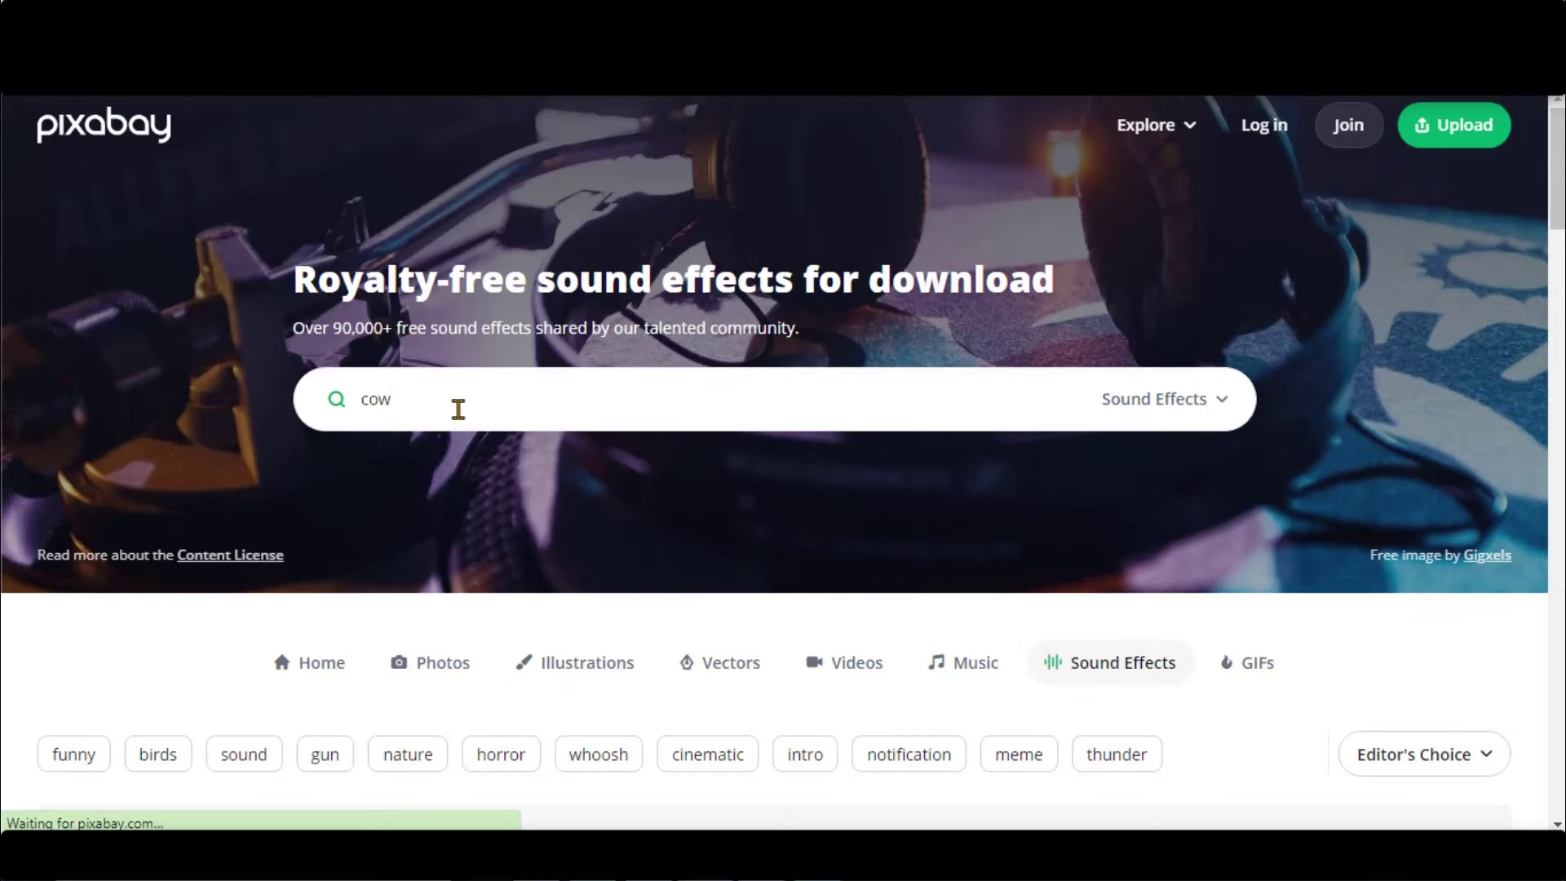
scroll(444, 420, "down", 3)
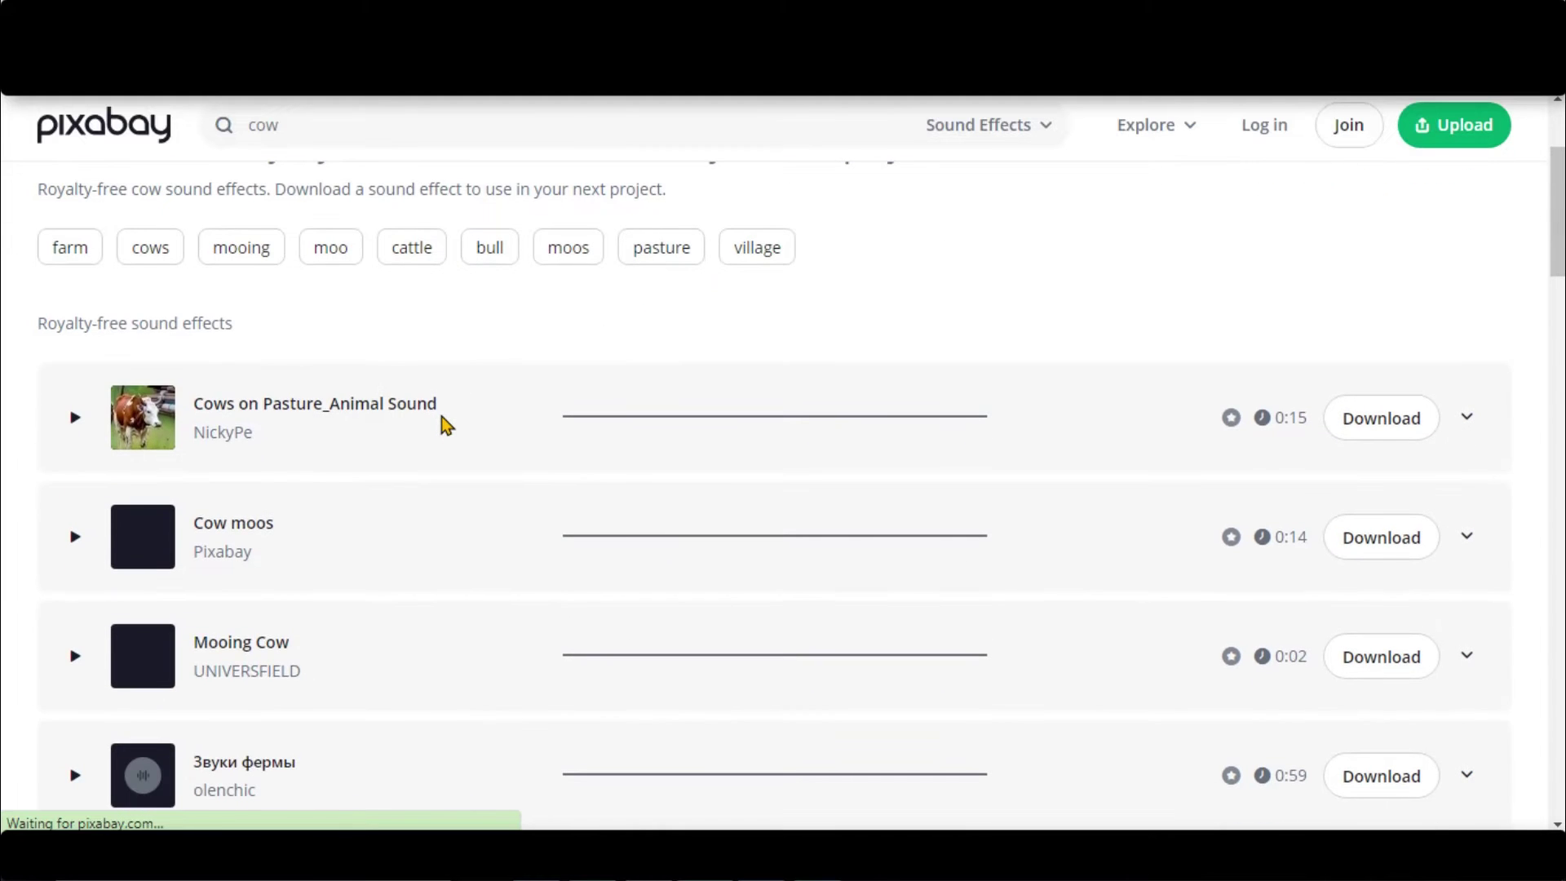
left_click(75, 418)
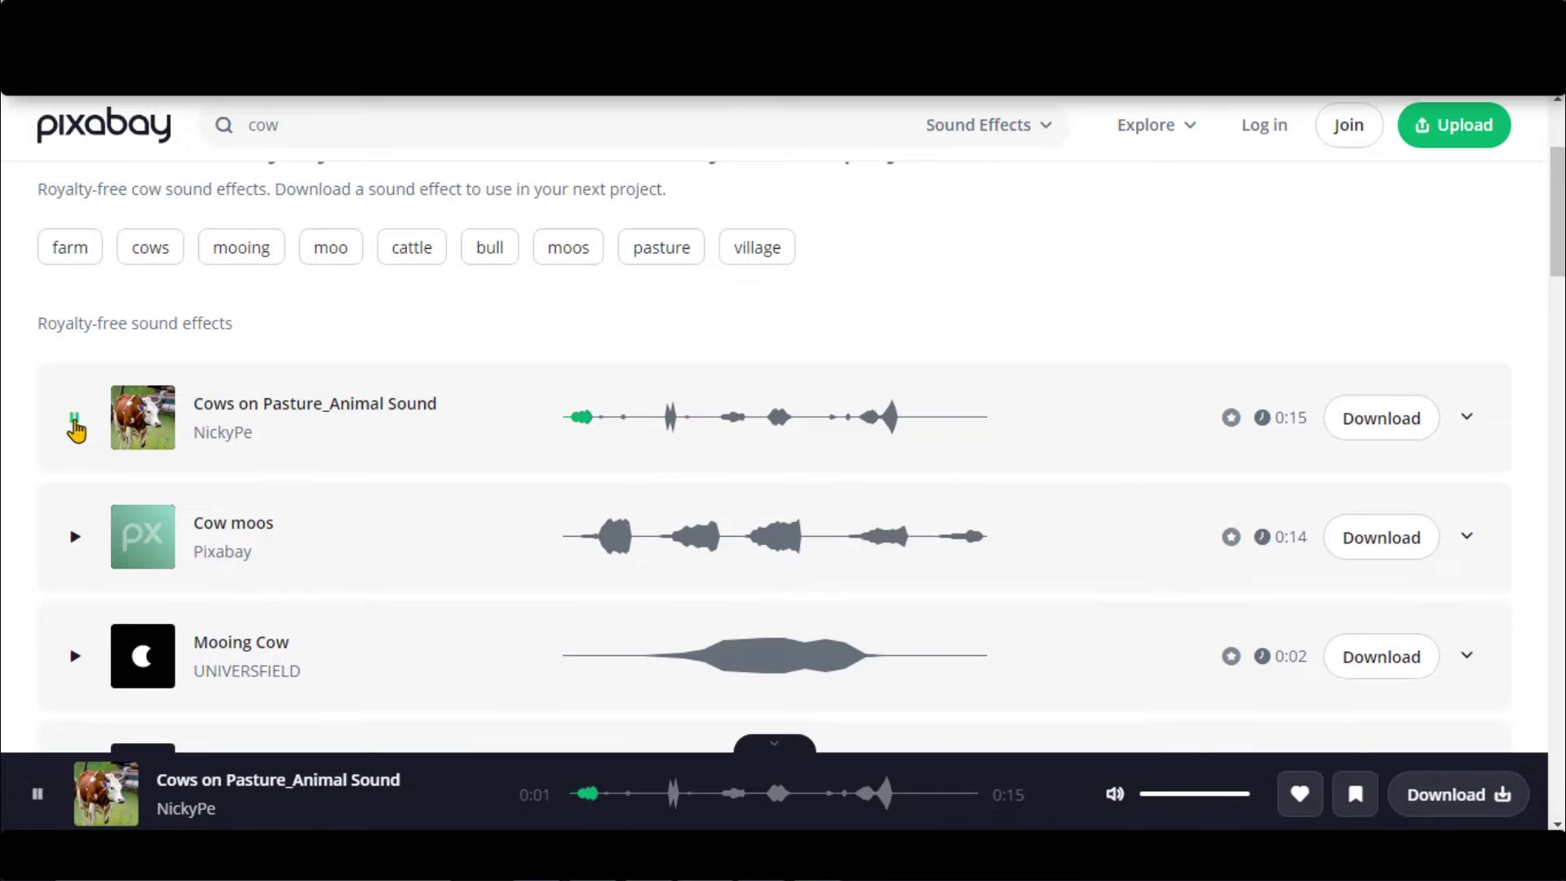
left_click(75, 656)
scroll(75, 656, "down", 3)
left_click(1420, 432)
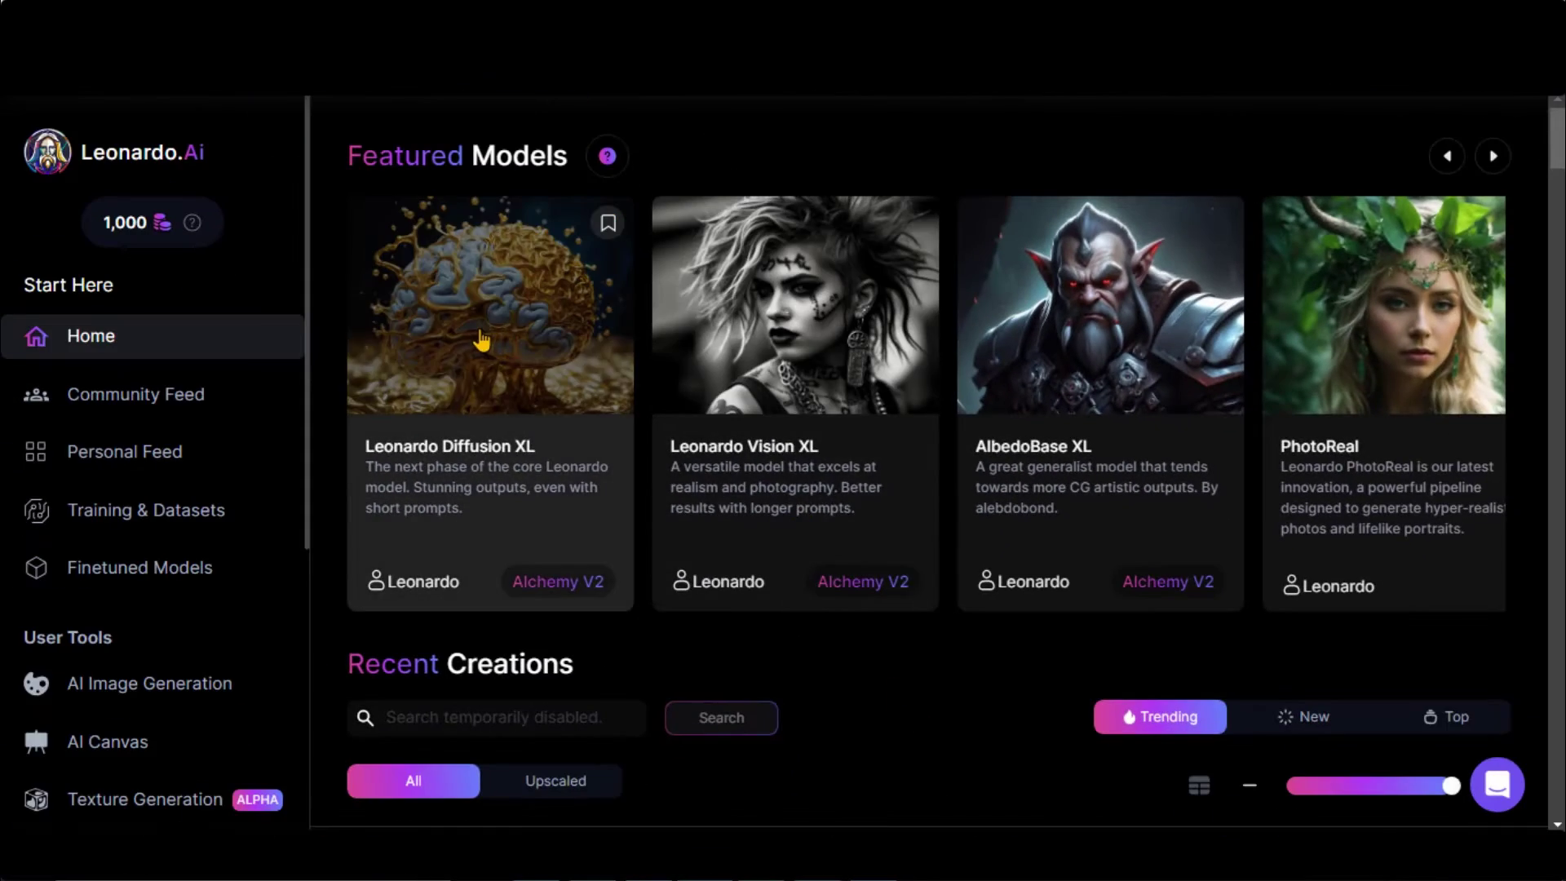
- Inspect the Leonardo Diffusion XL model card and its pumpkin cat example image
left_click(482, 339)
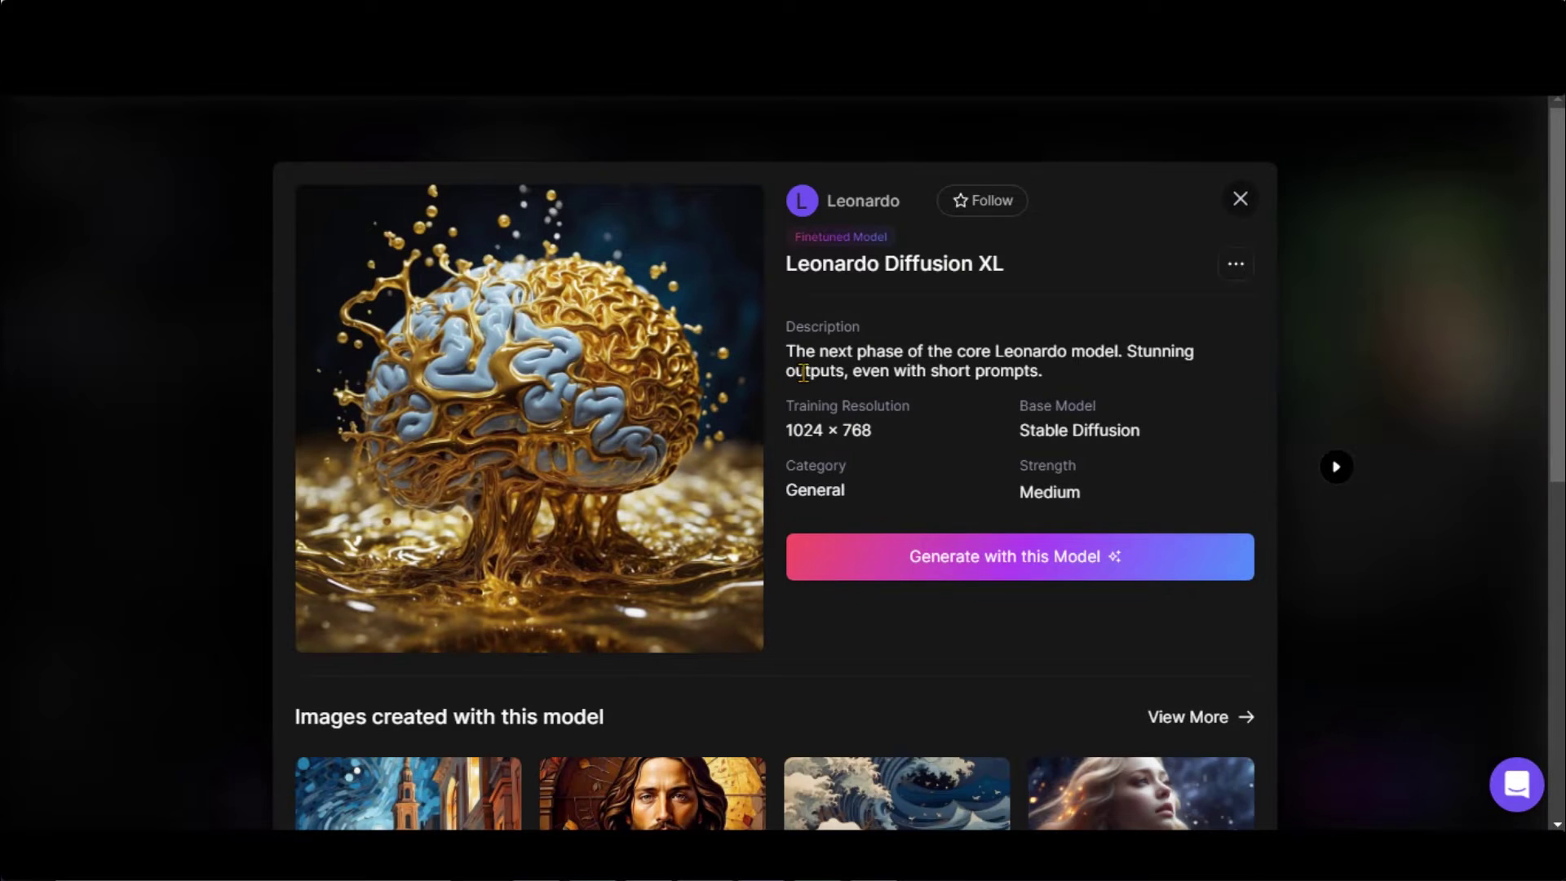
left_click_drag(961, 262, 1018, 262)
left_click(1018, 275)
left_click_drag(1005, 367, 1046, 372)
scroll(888, 394, "down", 7)
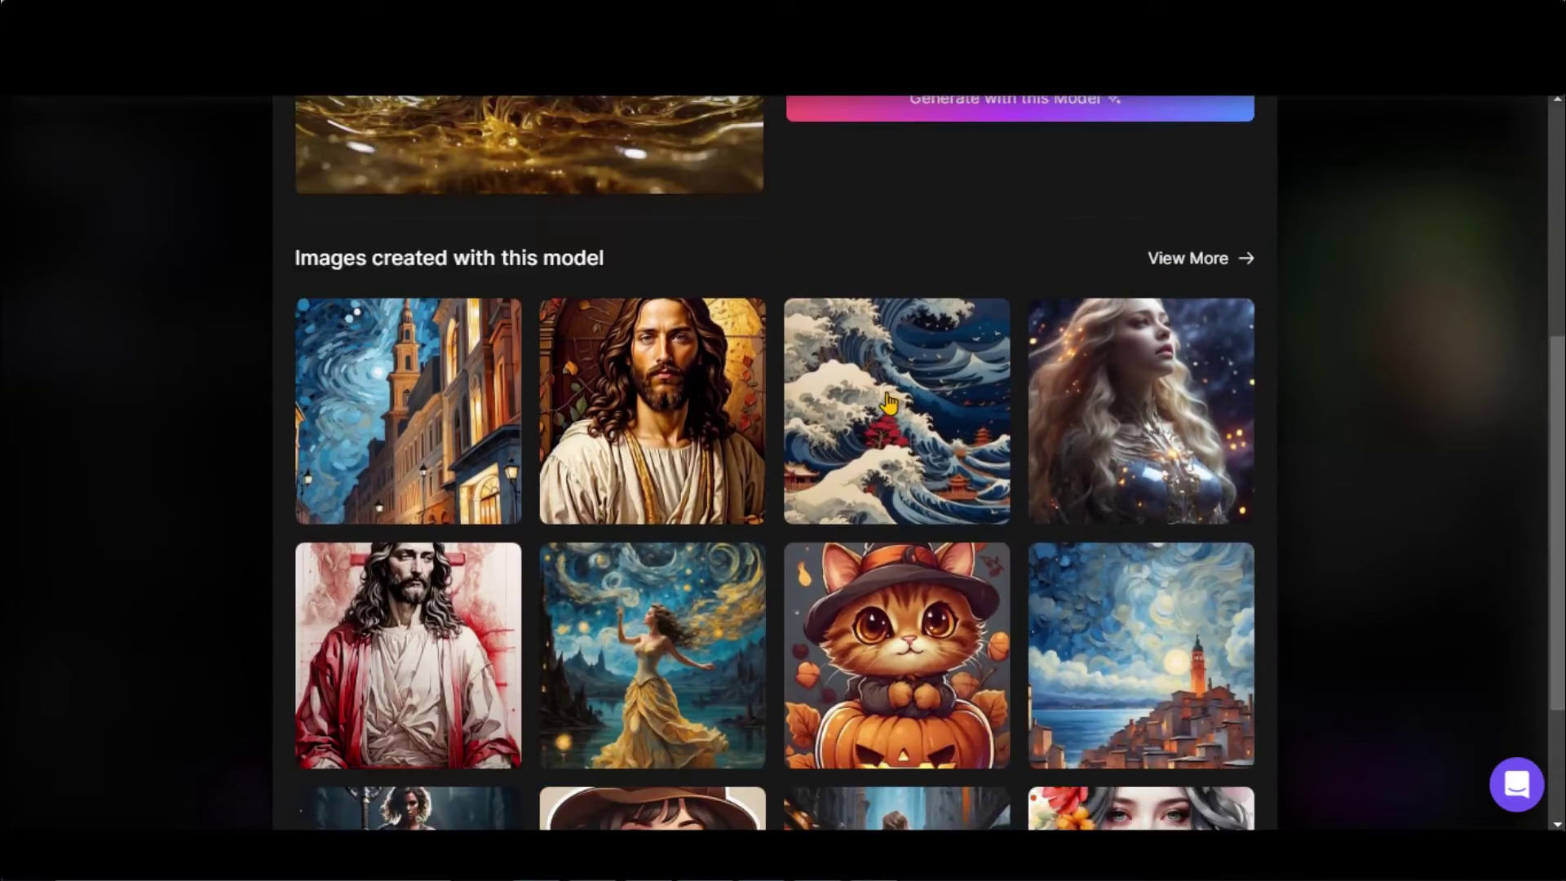
left_click(895, 440)
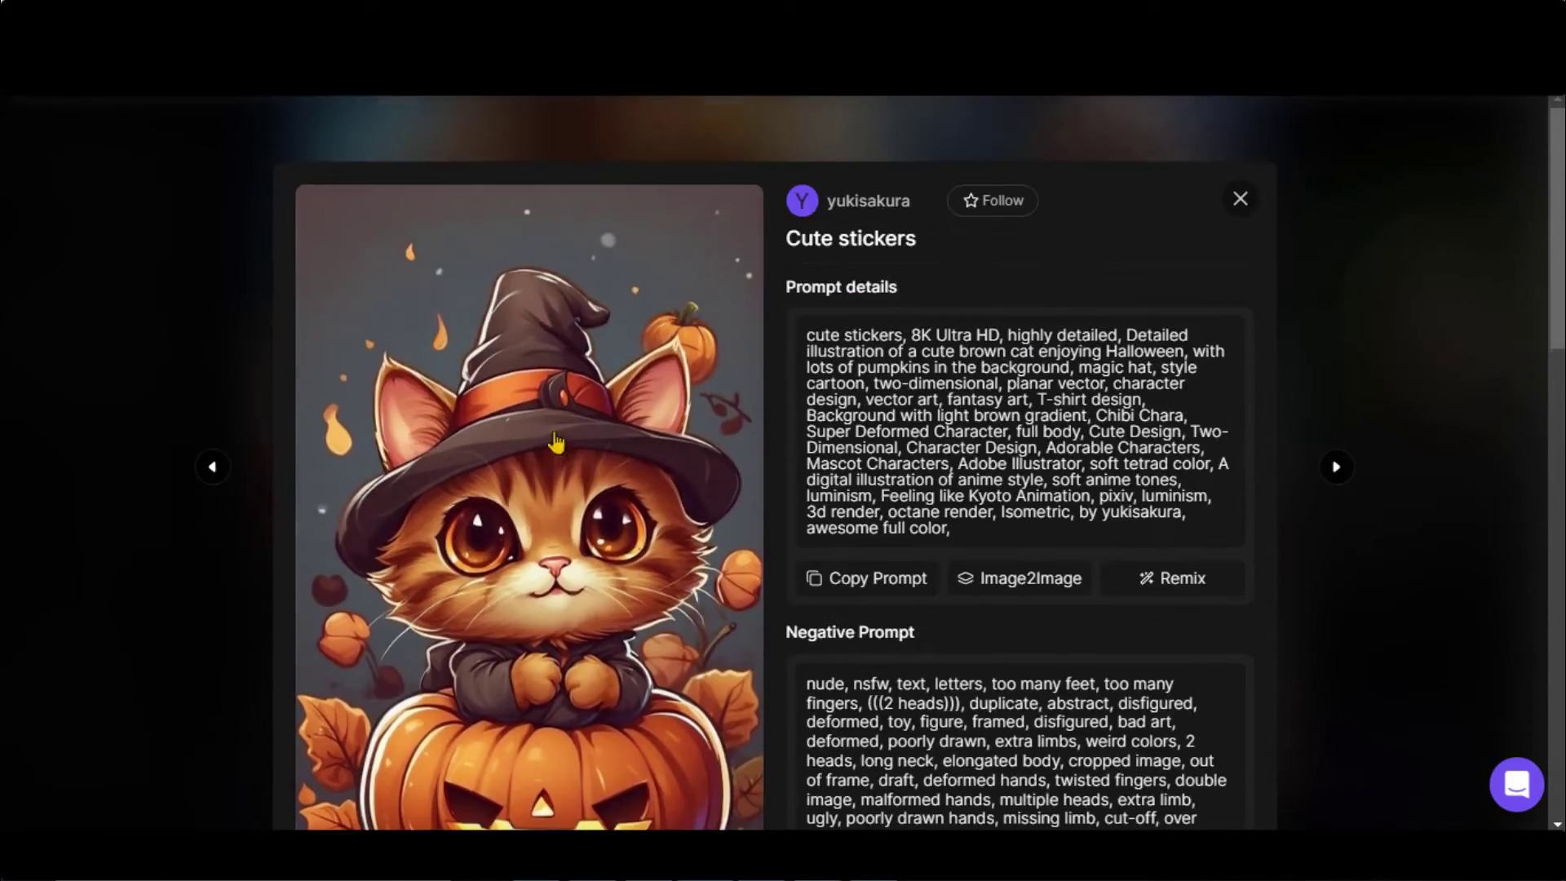
left_click(1237, 206)
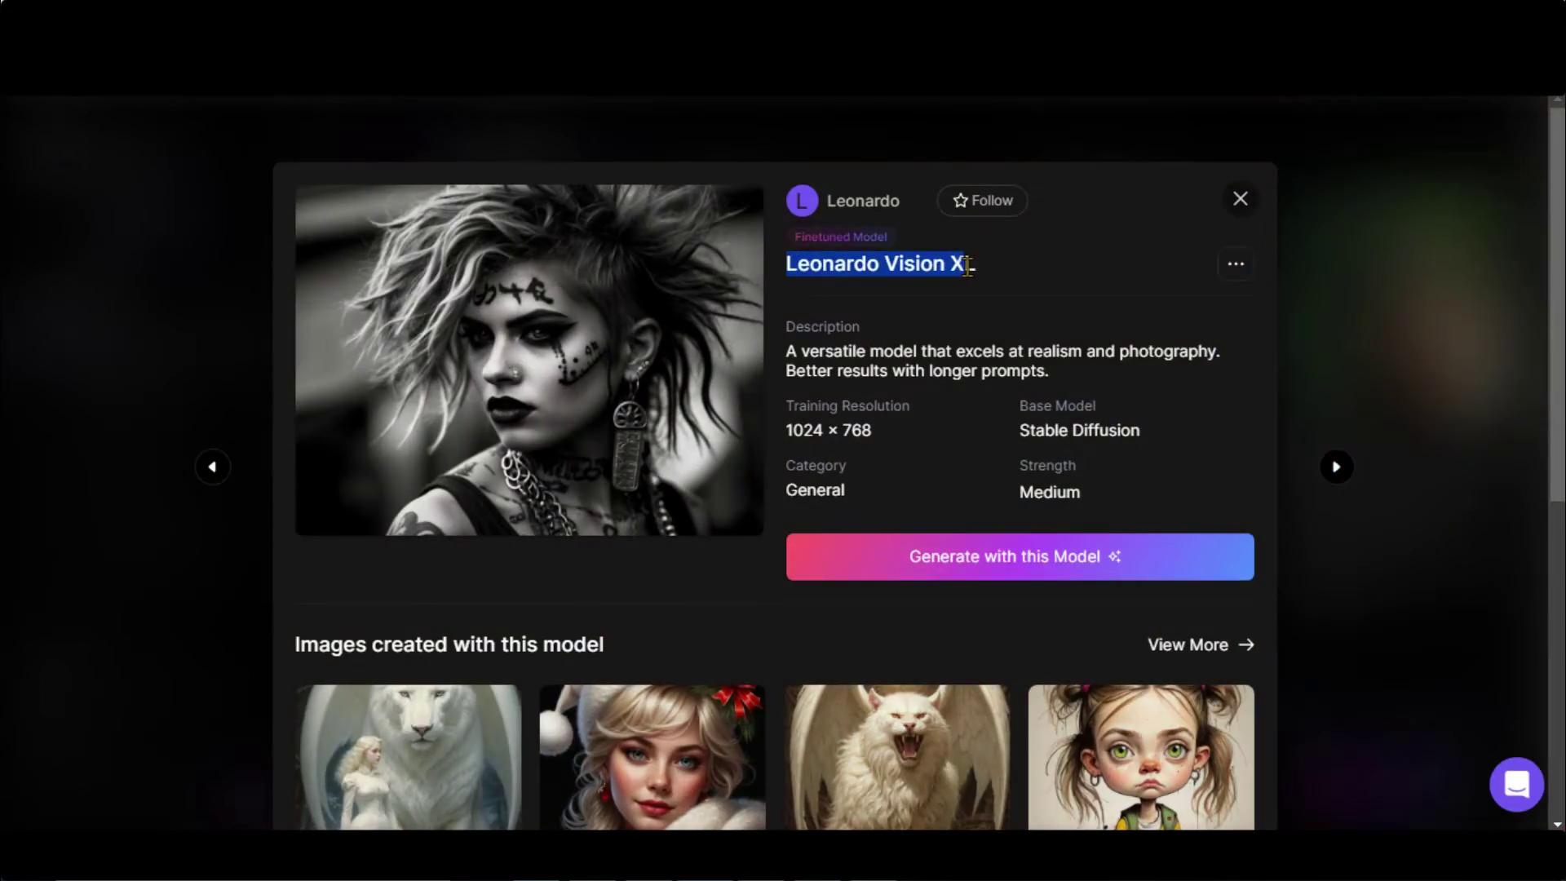
- Compare the Leonardo Vision XL and AlbedoBase XL descriptions and example images
left_click_drag(786, 353, 840, 359)
left_click(906, 353)
left_click_drag(1052, 373, 973, 376)
left_click(973, 376)
scroll(897, 424, "down", 10)
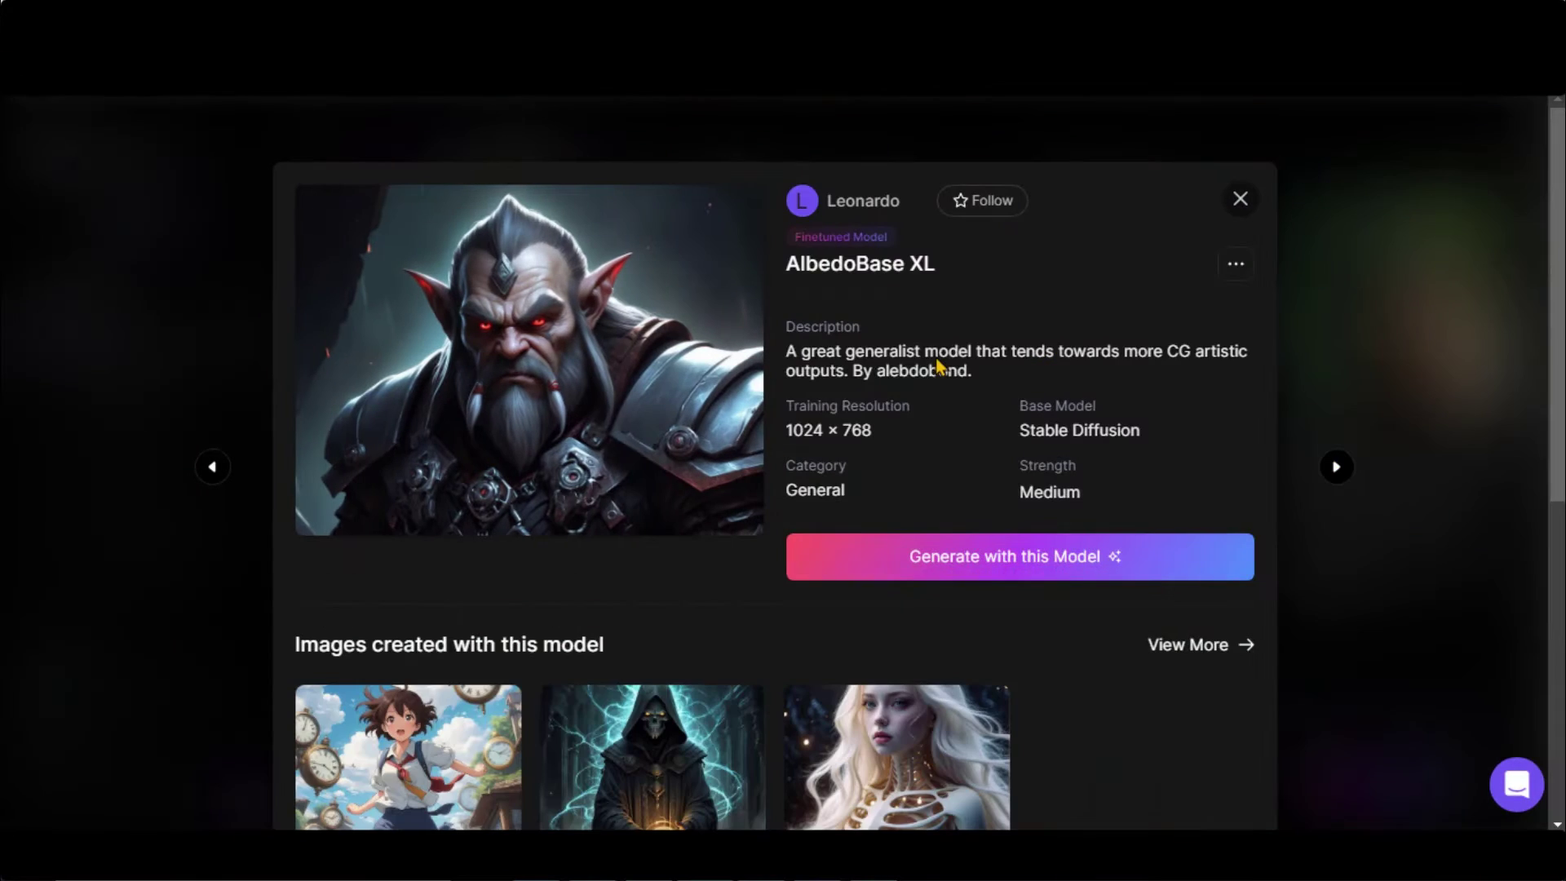
left_click_drag(786, 352, 1191, 349)
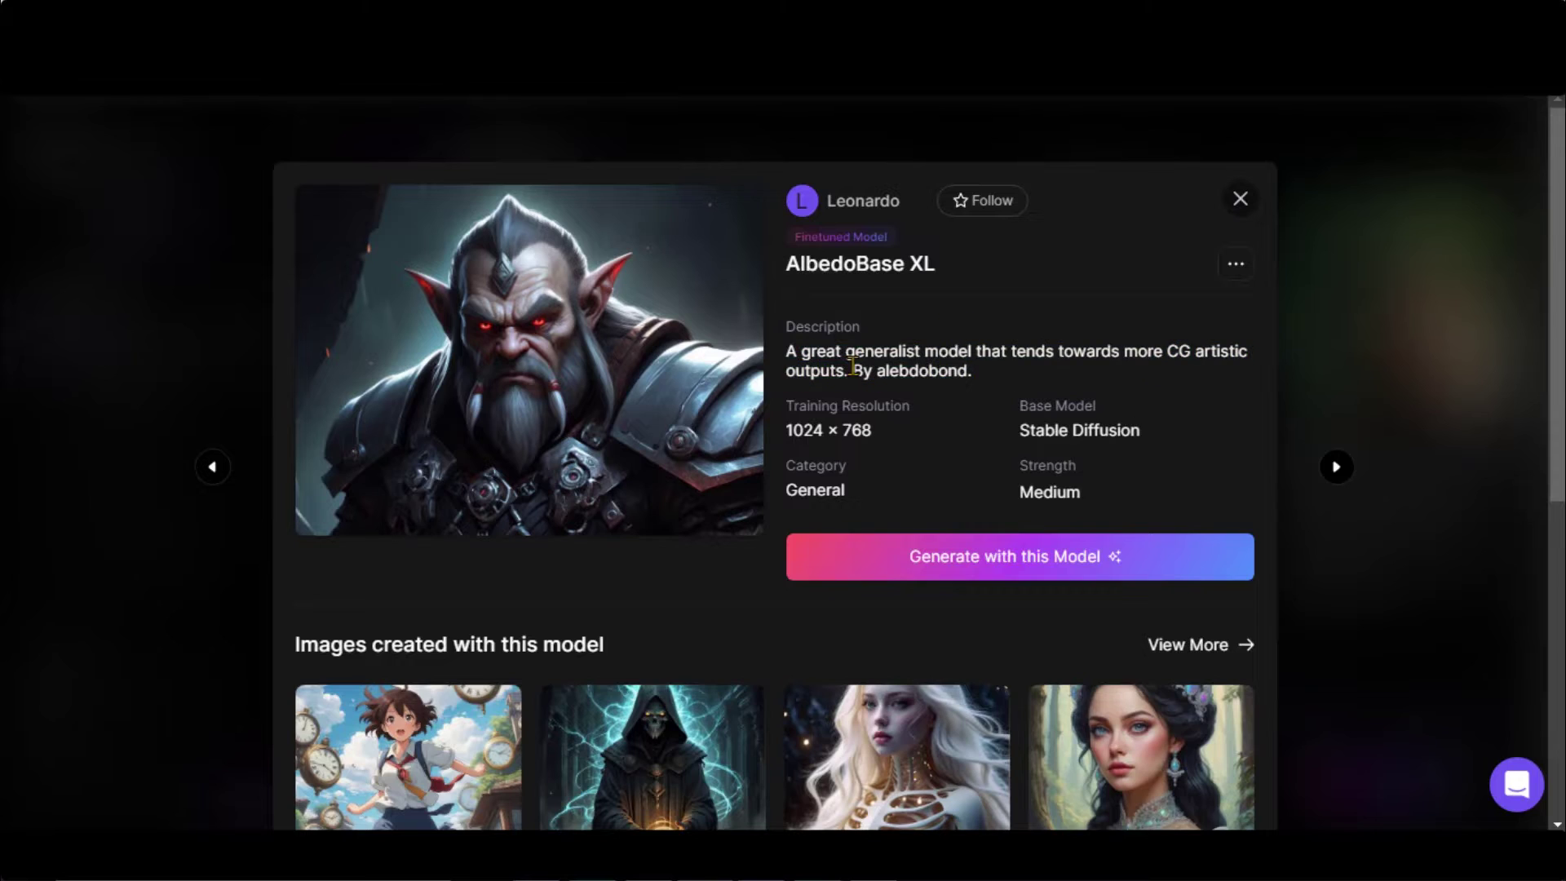
scroll(1060, 424, "down", 7)
left_click(1113, 458)
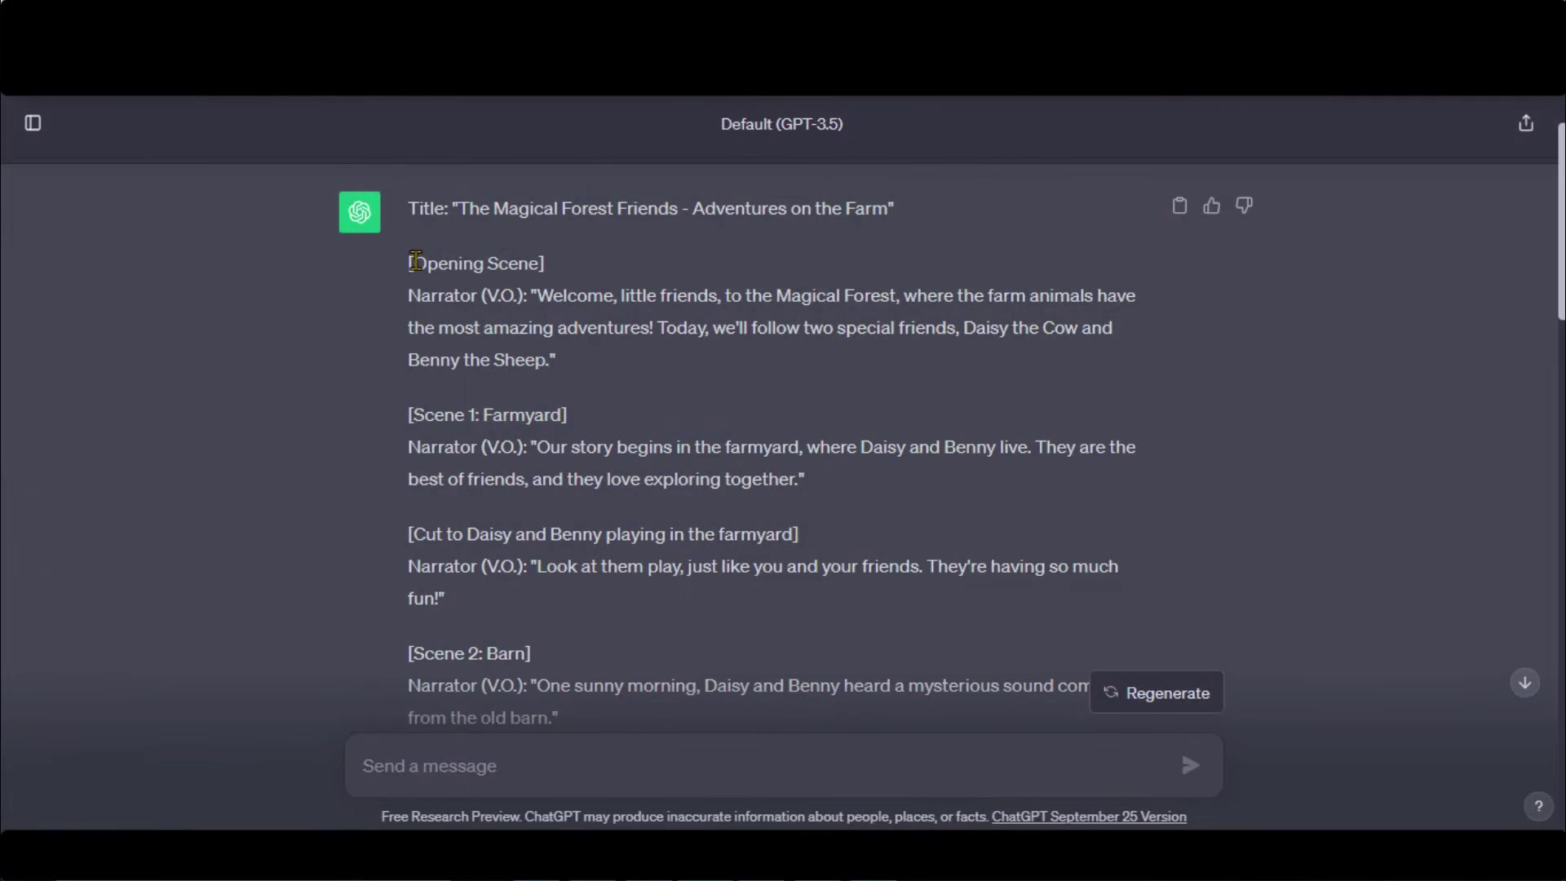
- Copy 'armyard' from the ChatGPT script and paste it into the image prompt
left_click_drag(477, 259, 563, 266)
scroll(653, 326, "down", 1)
left_click_drag(730, 332, 796, 335)
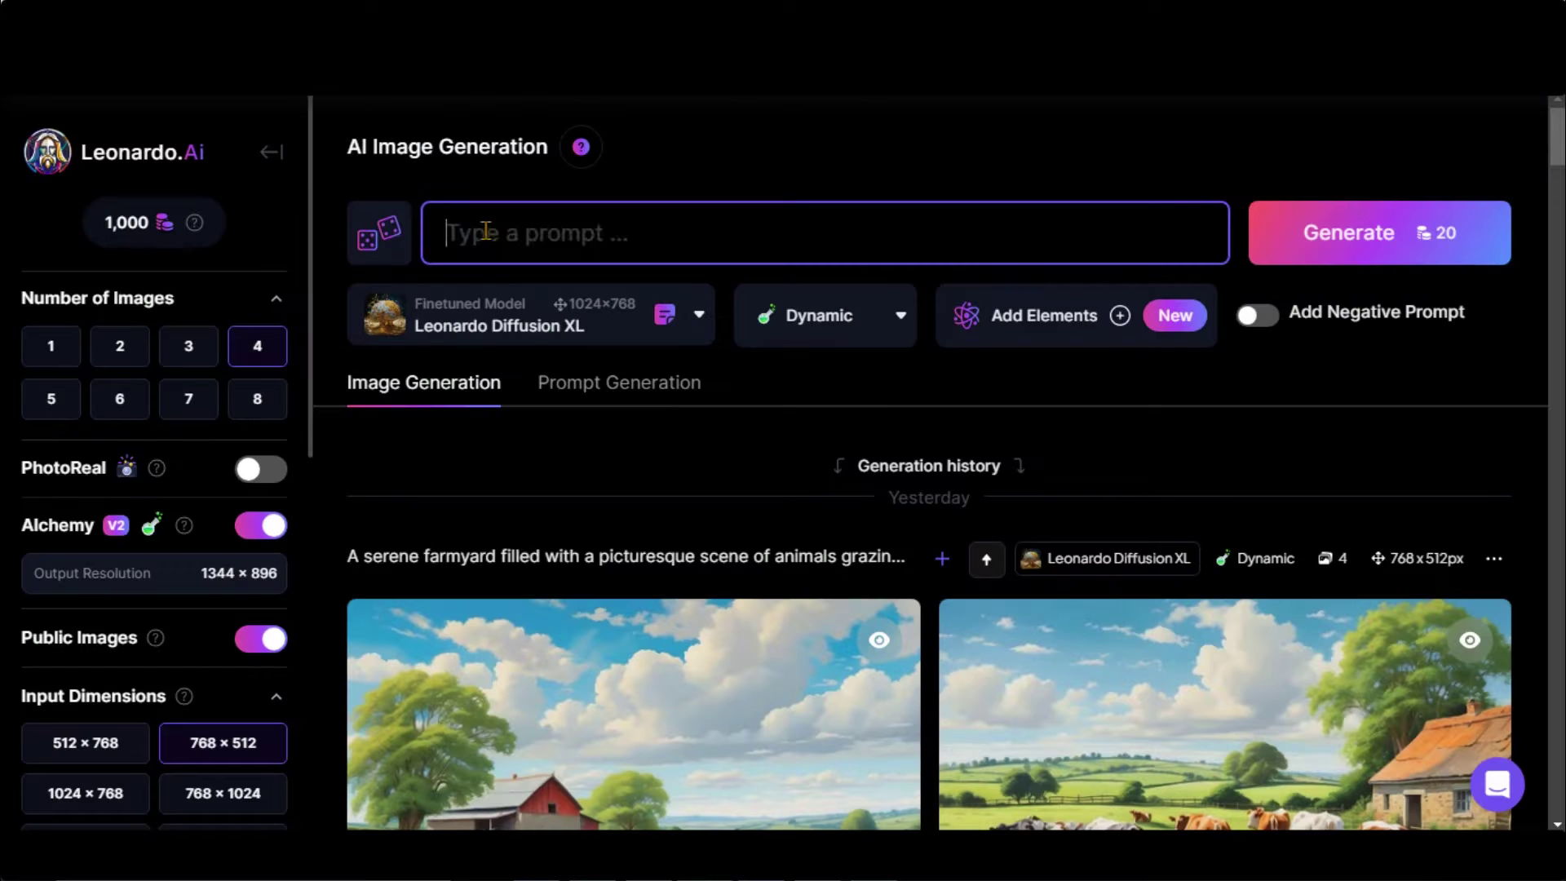
type("armyard")
key("Home")
- Complete 'Farmyard', swap a random prompt back to 'Farmyard', then expand it with Improve Prompt
type("F")
left_click(399, 239)
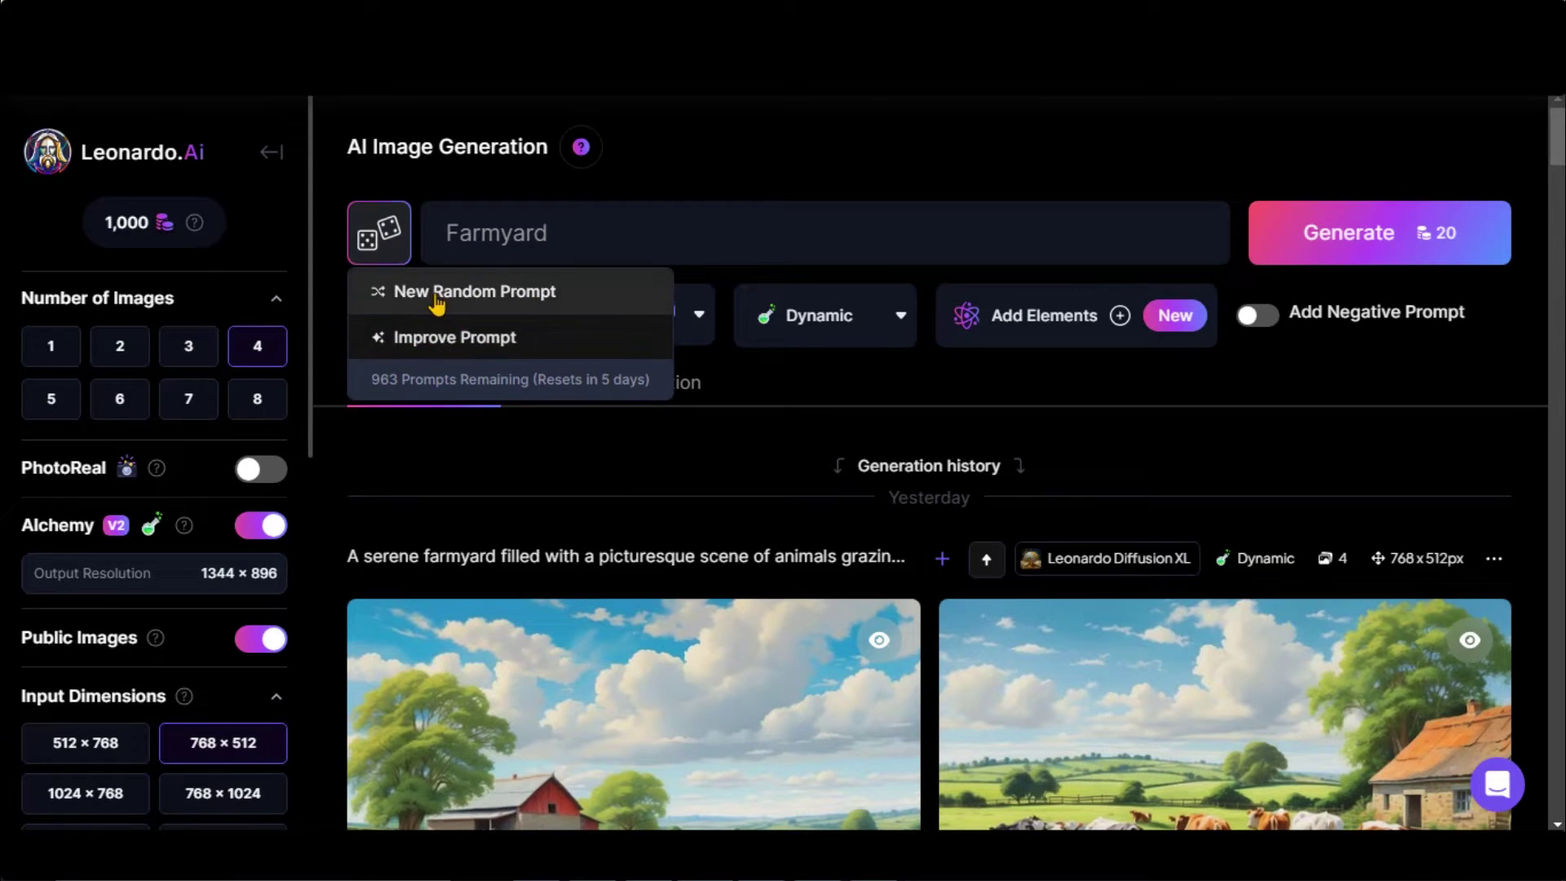
left_click(461, 302)
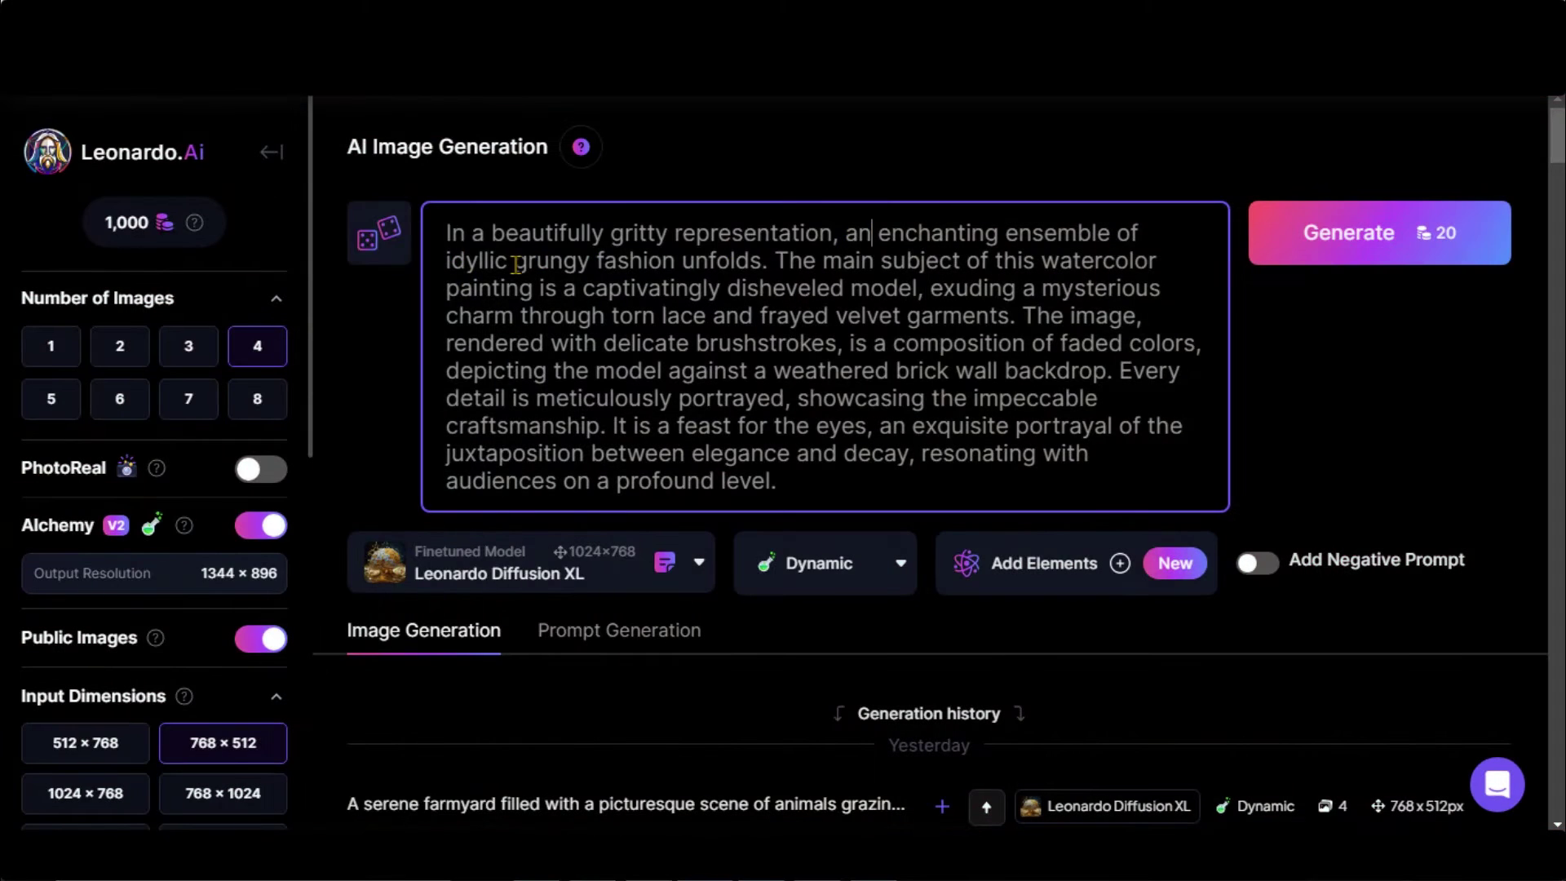
key("ctrl+a")
type("Farmyard")
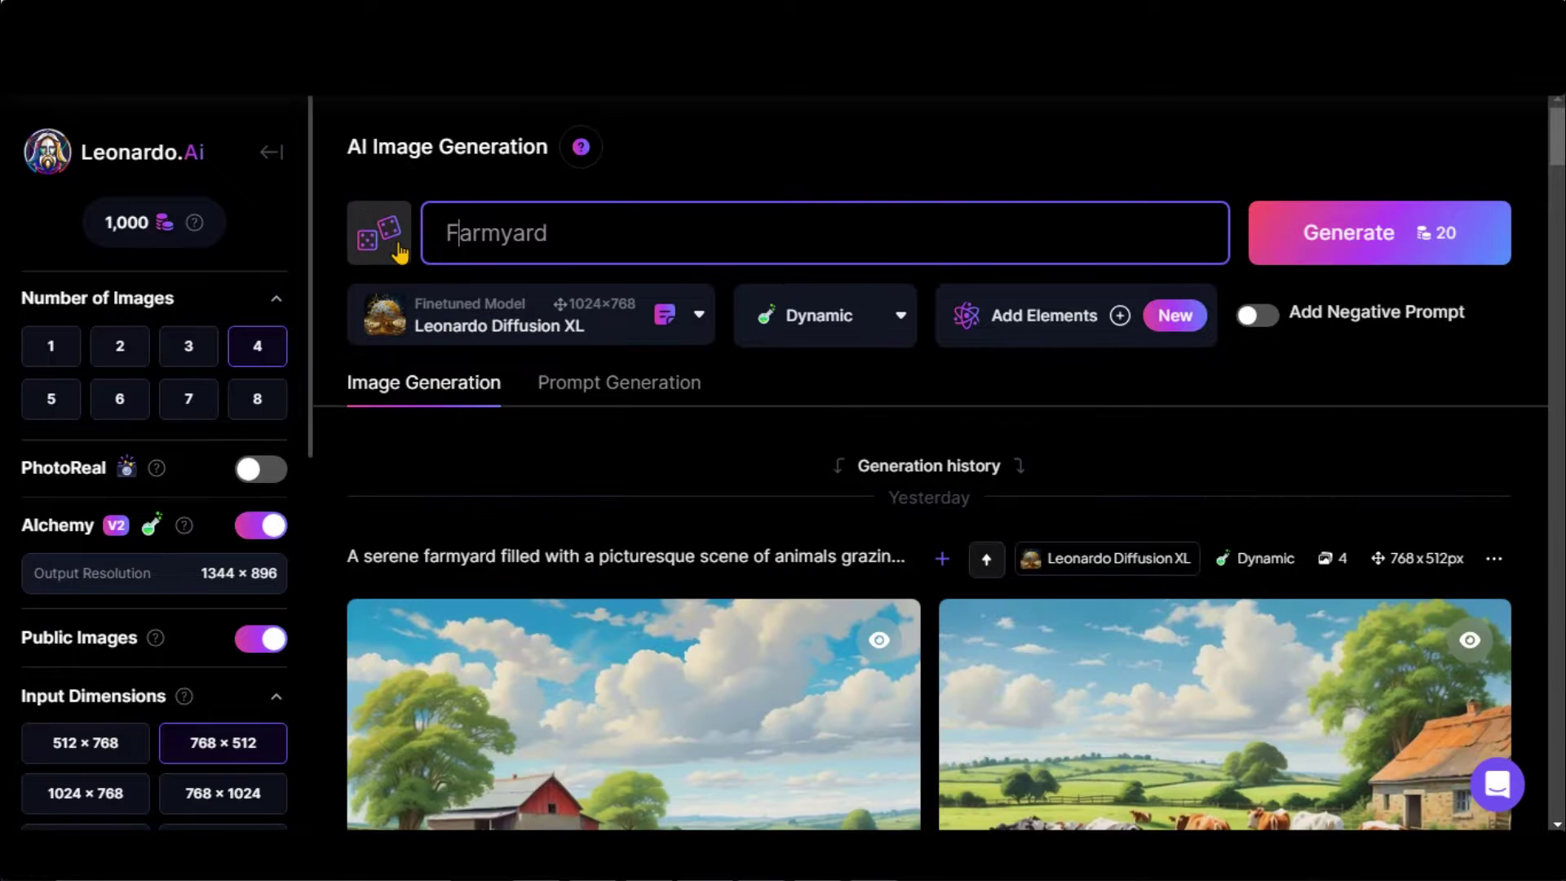
mouse_move(399, 253)
left_click(481, 338)
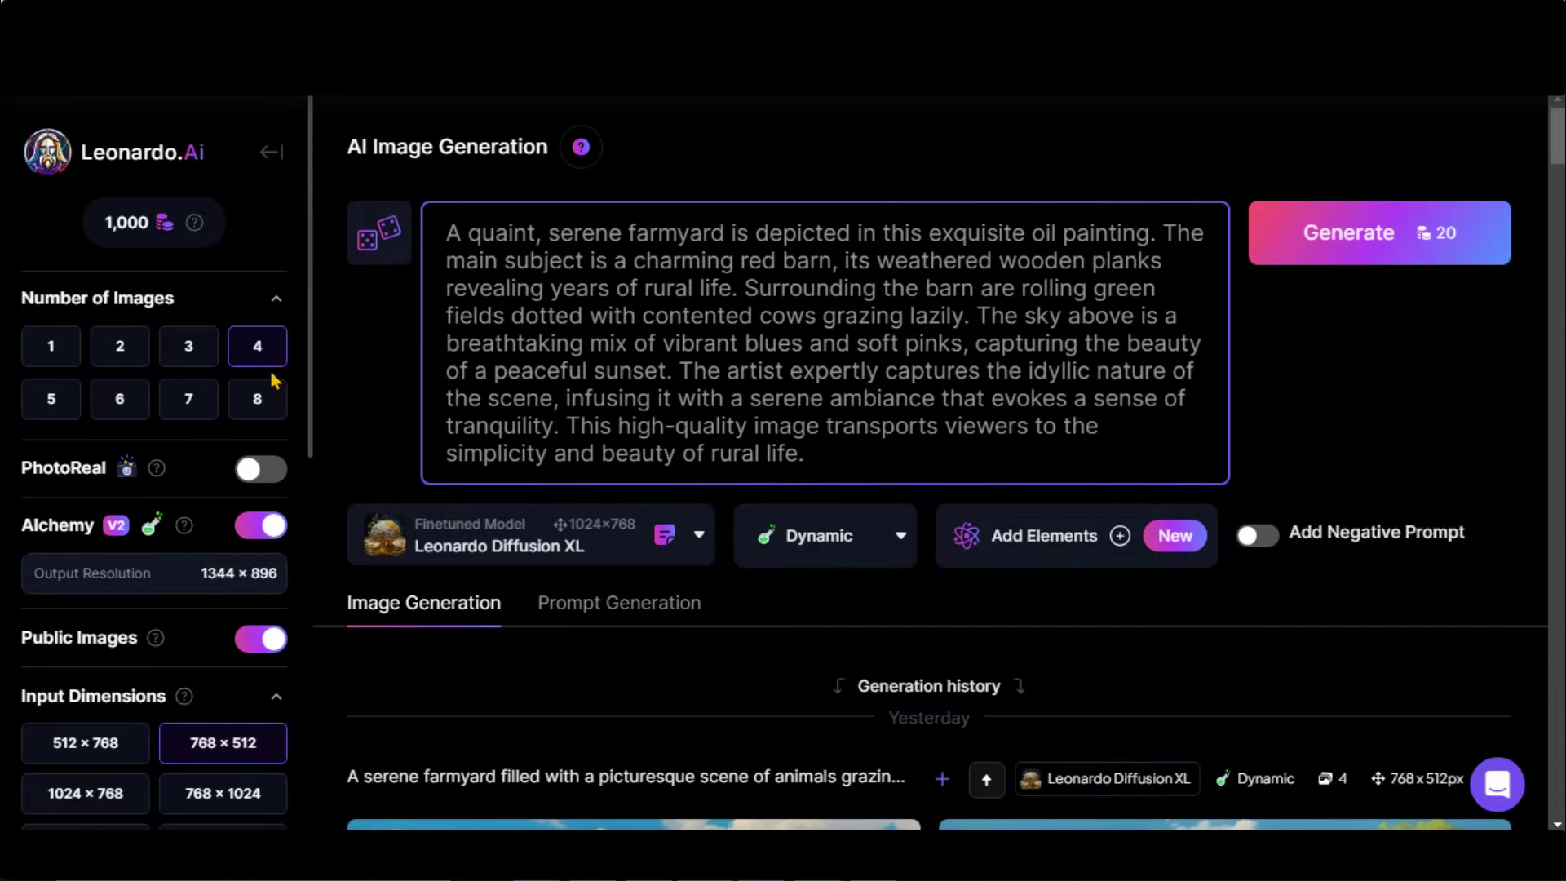
- Read through the Alchemy introduction and its key notes, then dismiss it
scroll(49, 350, "down", 3)
left_click(115, 301)
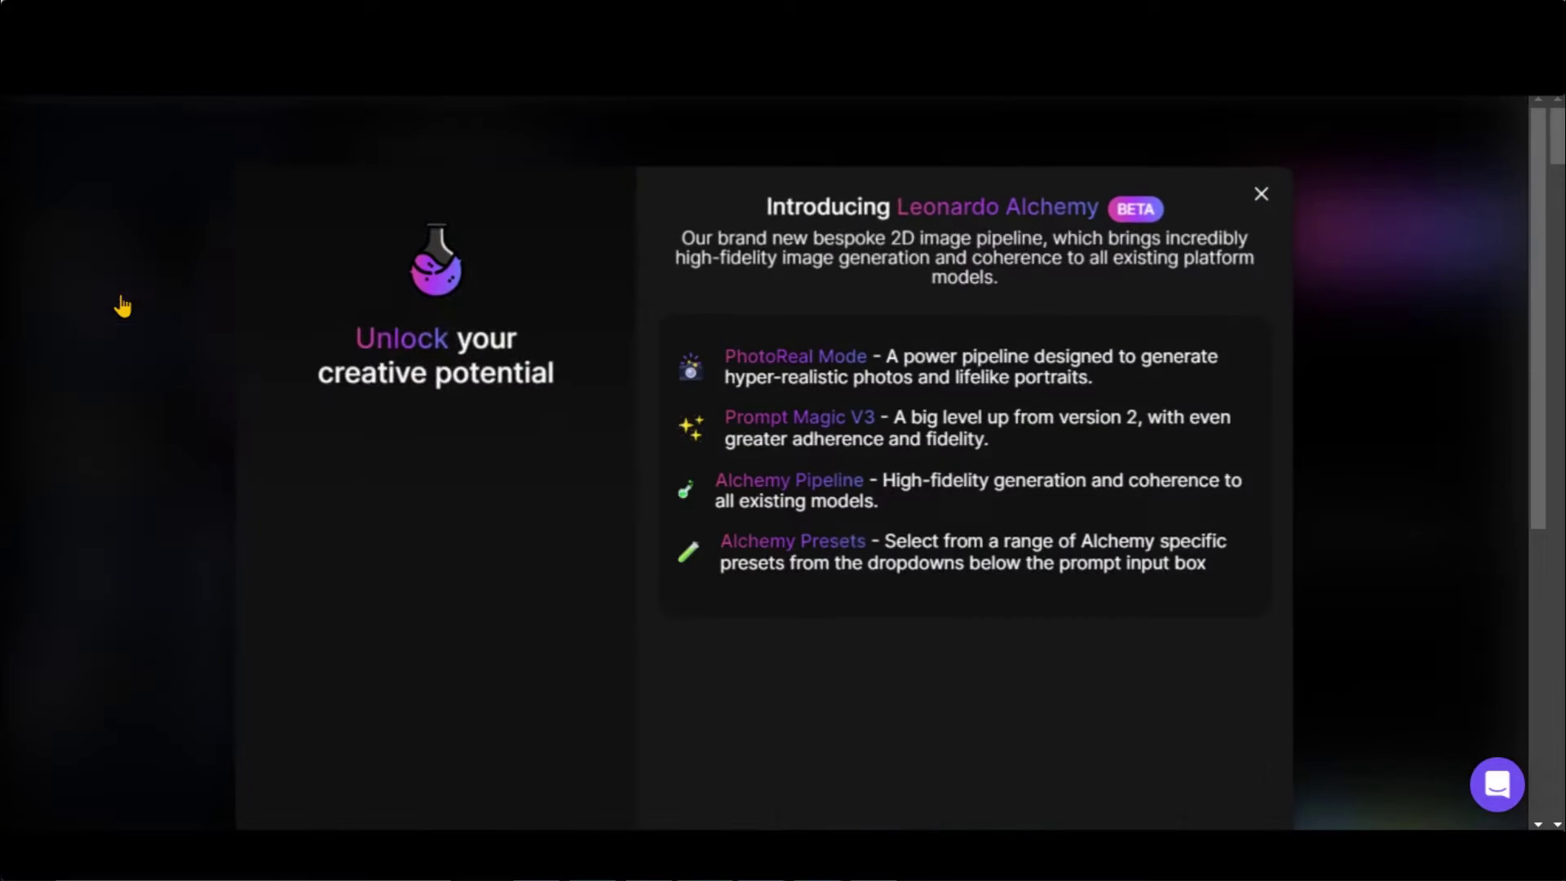
left_click_drag(690, 234, 1015, 277)
left_click(961, 367)
scroll(918, 430, "down", 4)
left_click_drag(975, 424, 1111, 464)
left_click(859, 459)
left_click(867, 495)
scroll(867, 495, "down", 1)
left_click_drag(710, 412, 1059, 456)
left_click(743, 478)
scroll(743, 478, "down", 2)
left_click(950, 703)
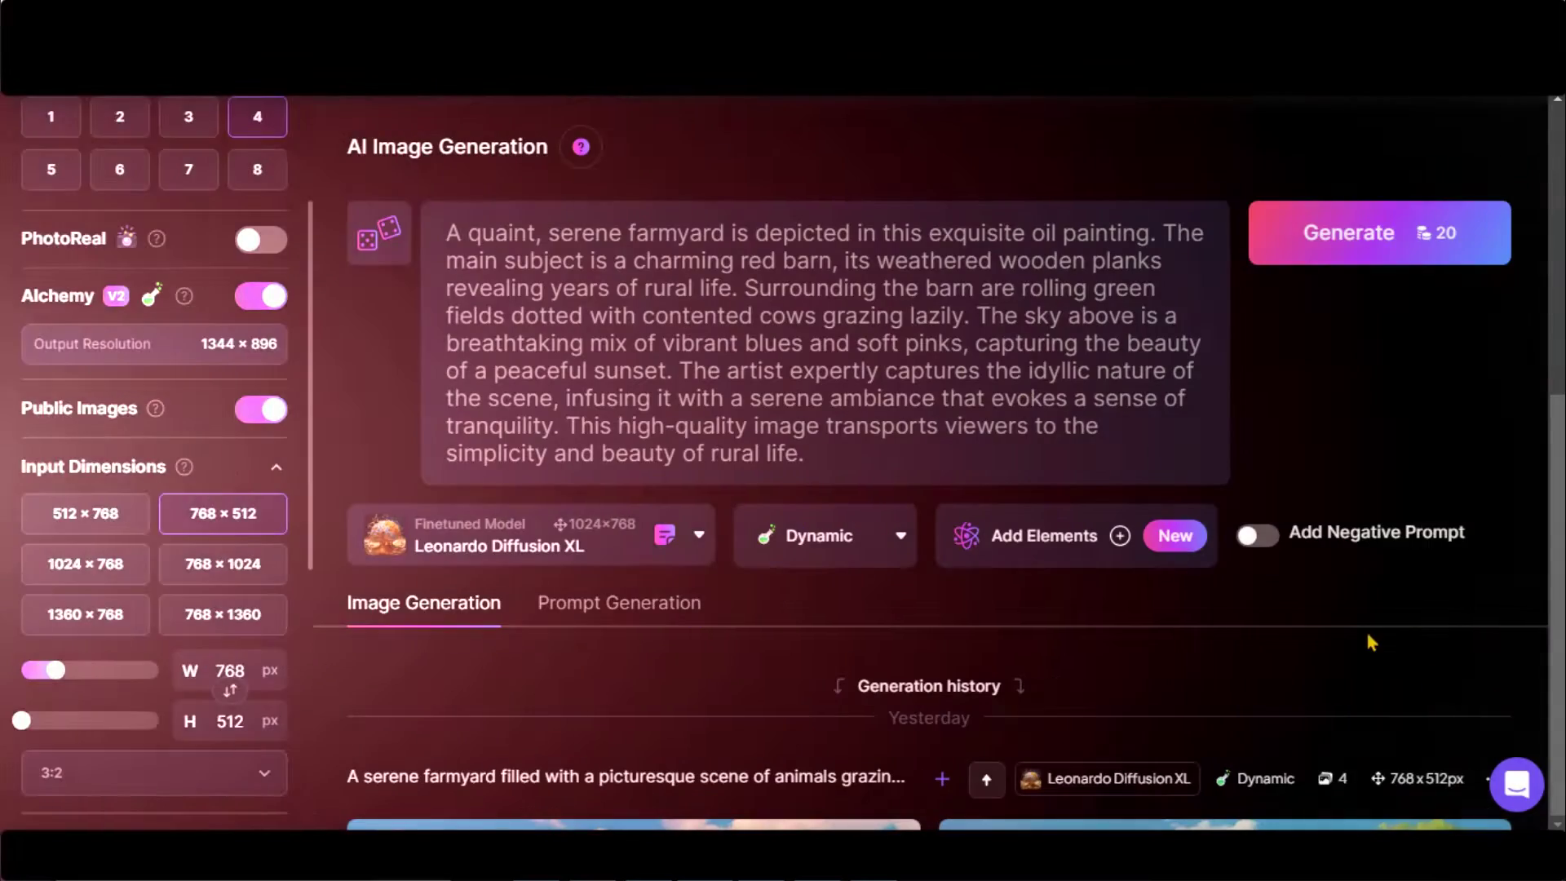
- Set the aspect ratio to 16:9 and keep Leonardo Diffusion XL as the model
left_click(204, 551)
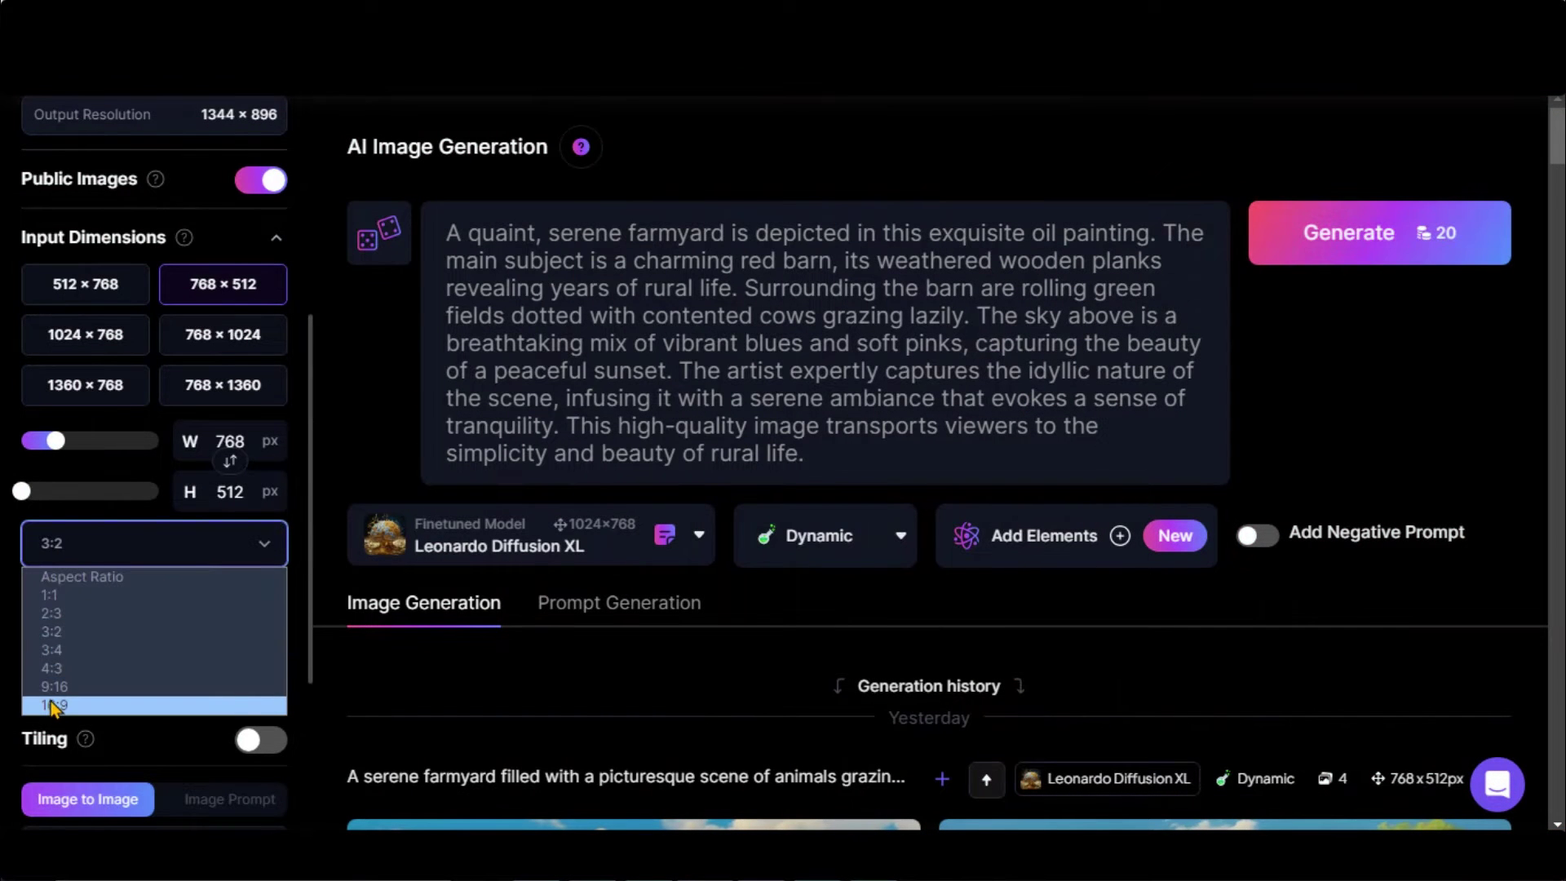
left_click(88, 700)
scroll(150, 426, "up", 5)
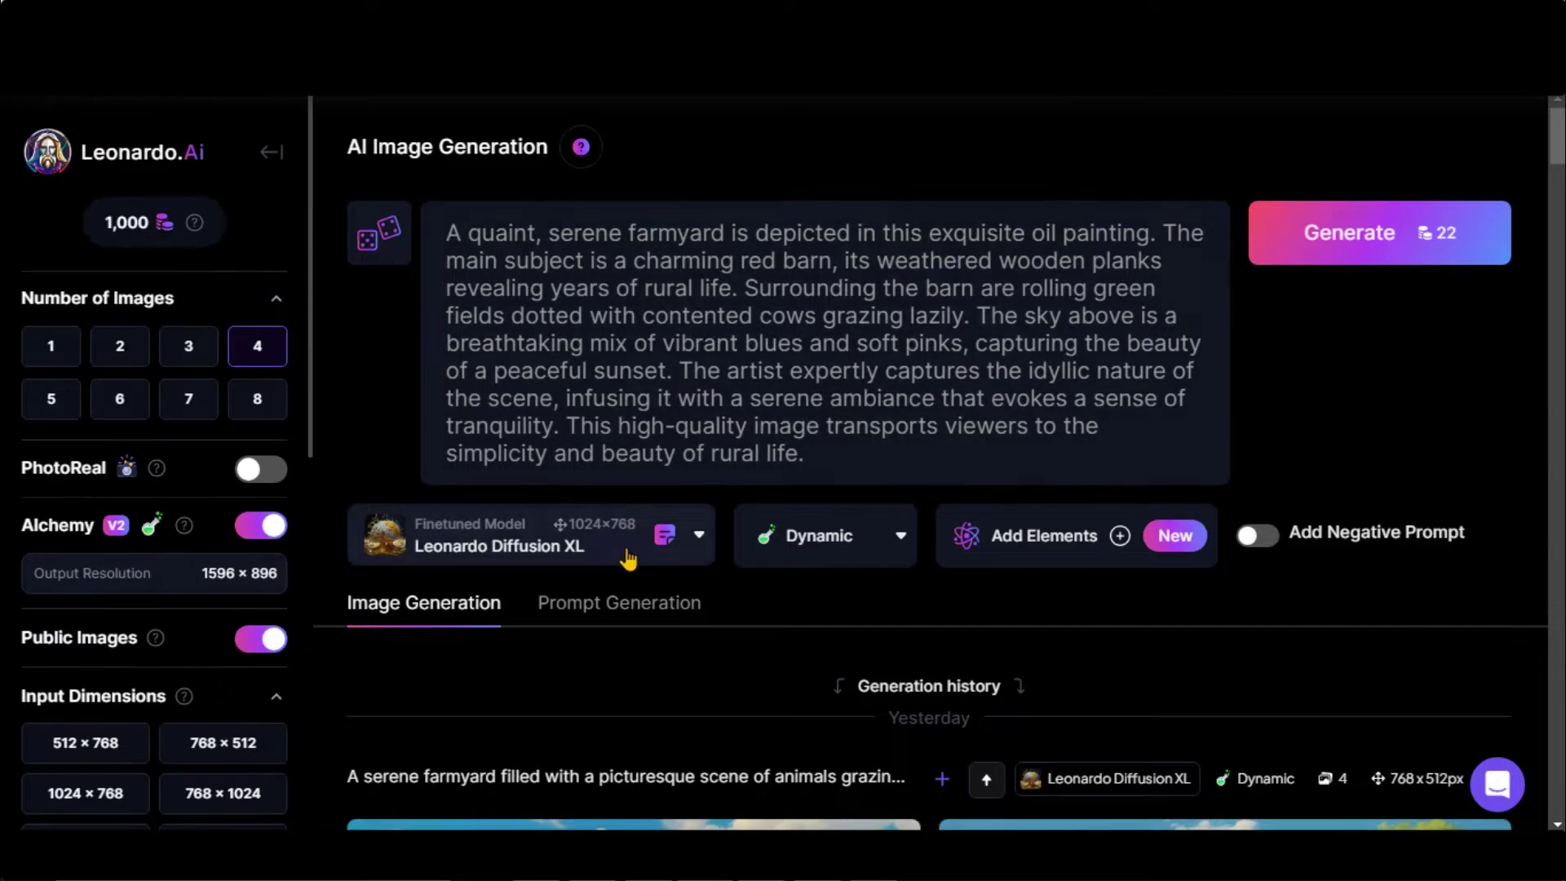
left_click(633, 548)
left_click(612, 330)
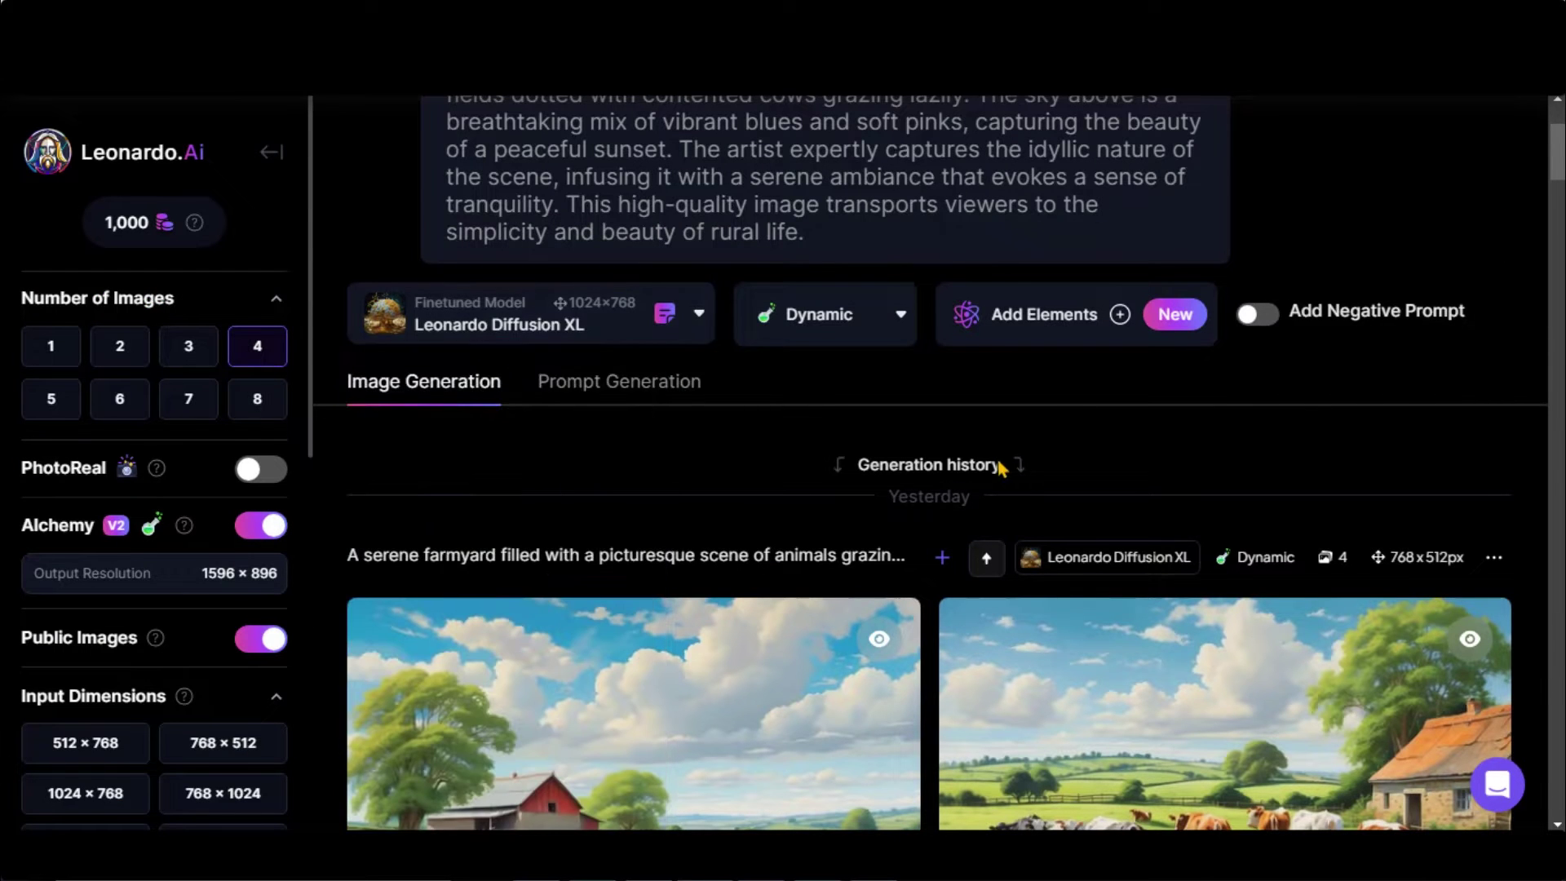
scroll(1067, 538, "up", 3)
- Add the Toon & Anime element instead of Gingerbread and generate the farmyard images
left_click(1109, 526)
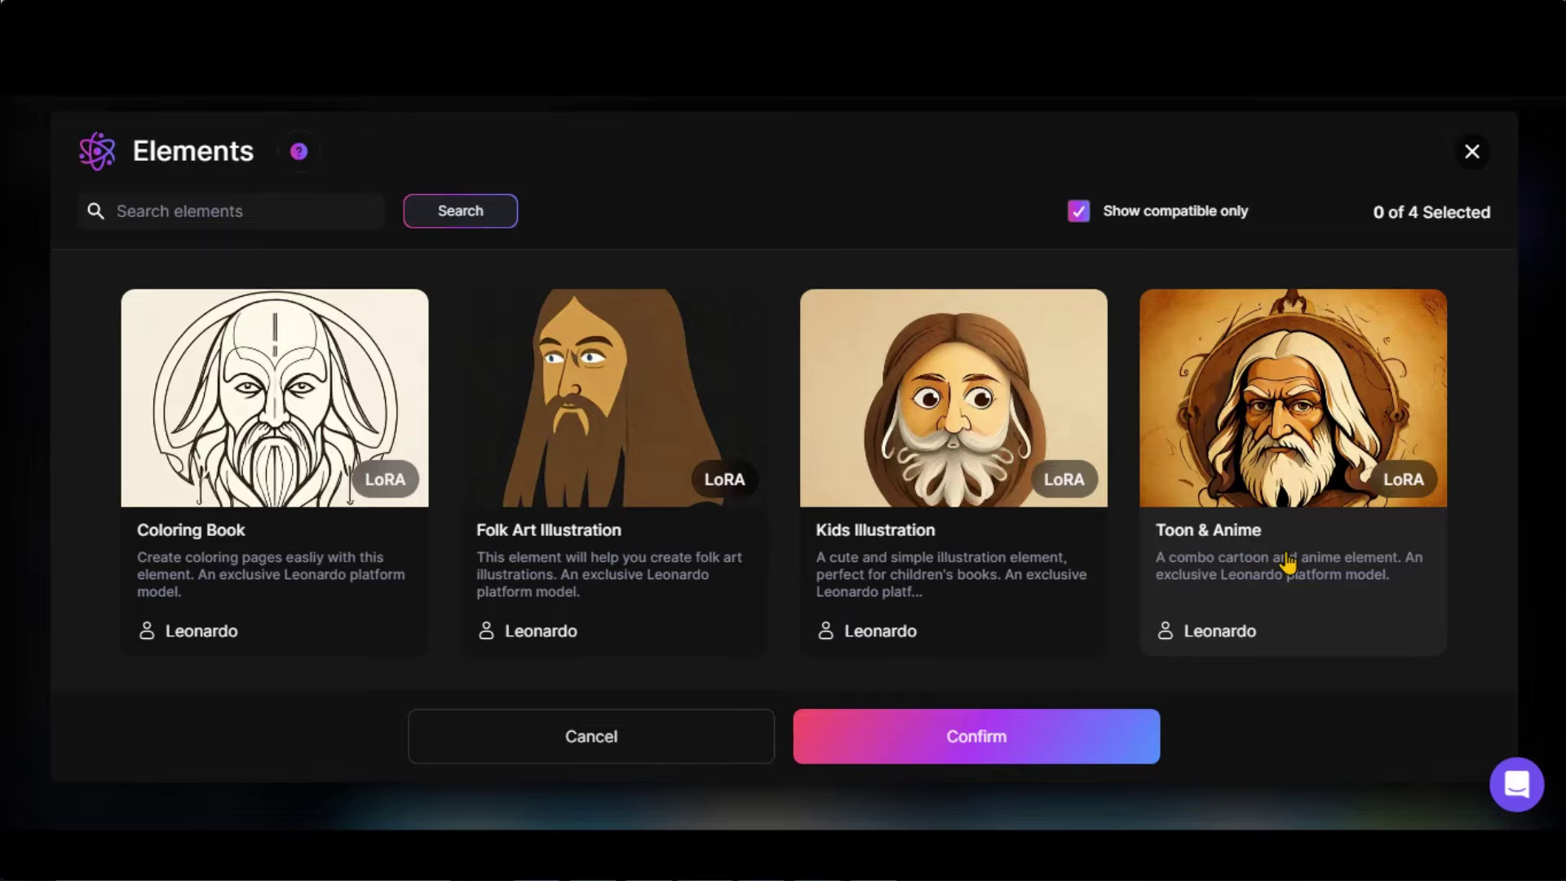
left_click(1079, 213)
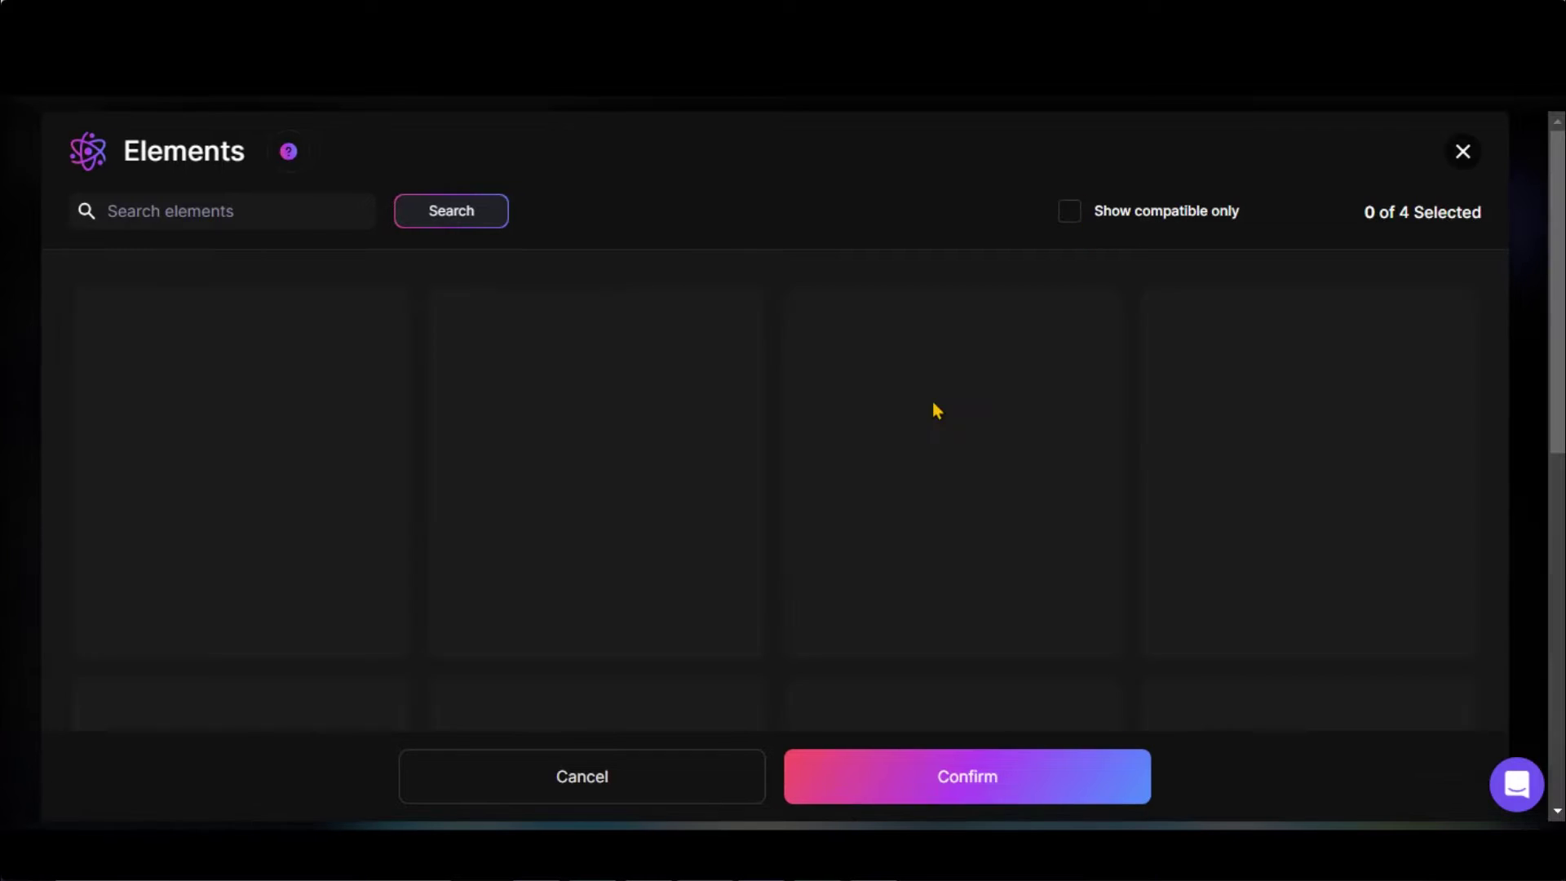
scroll(1484, 402, "down", 10)
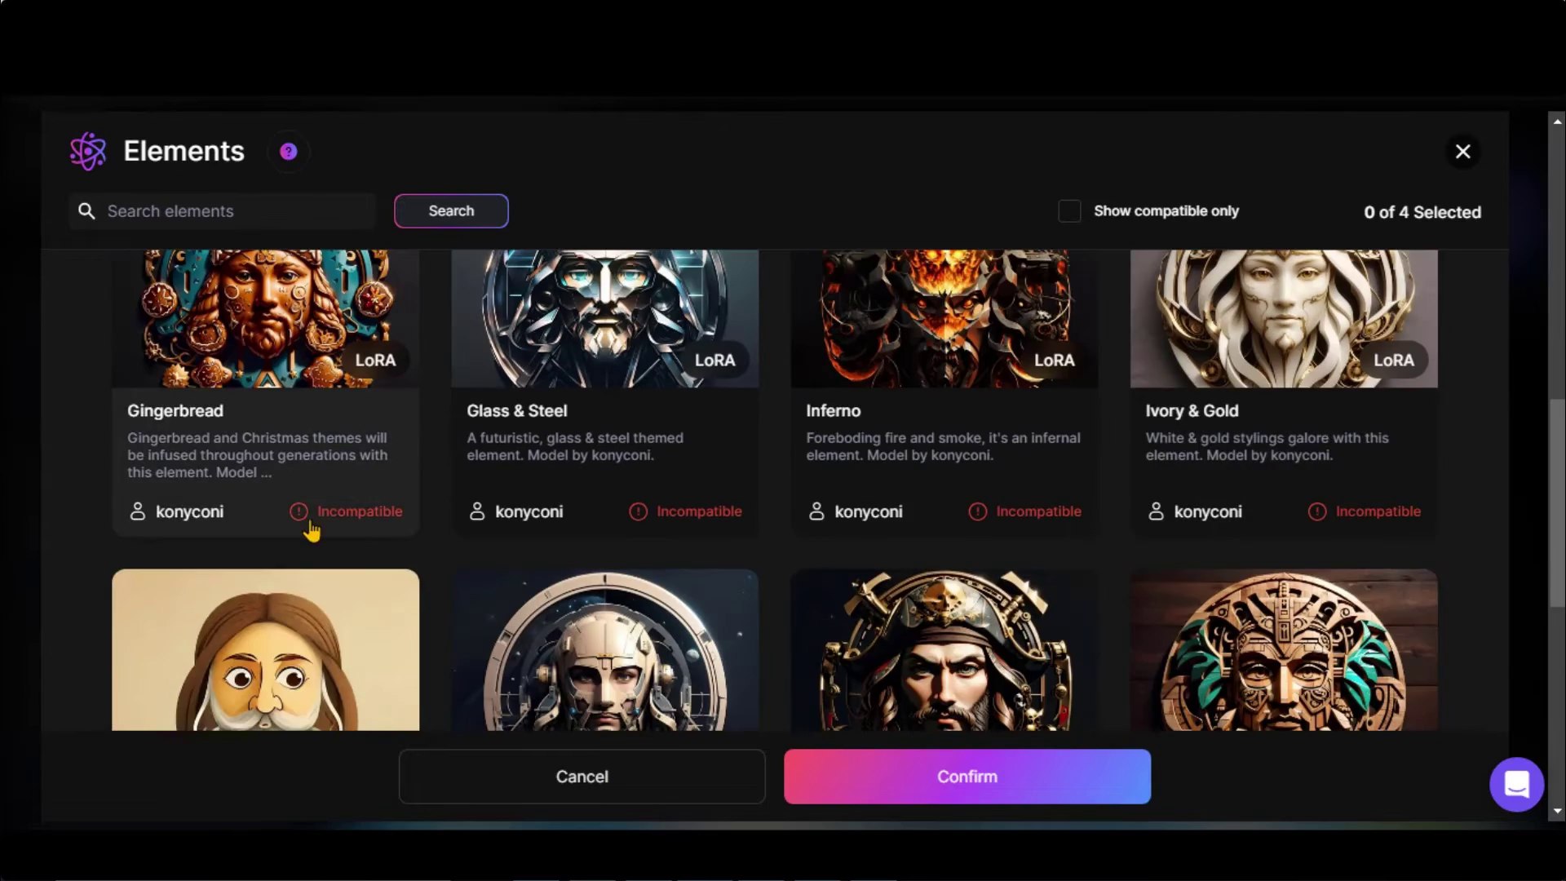
left_click(308, 523)
scroll(505, 713, "up", 7)
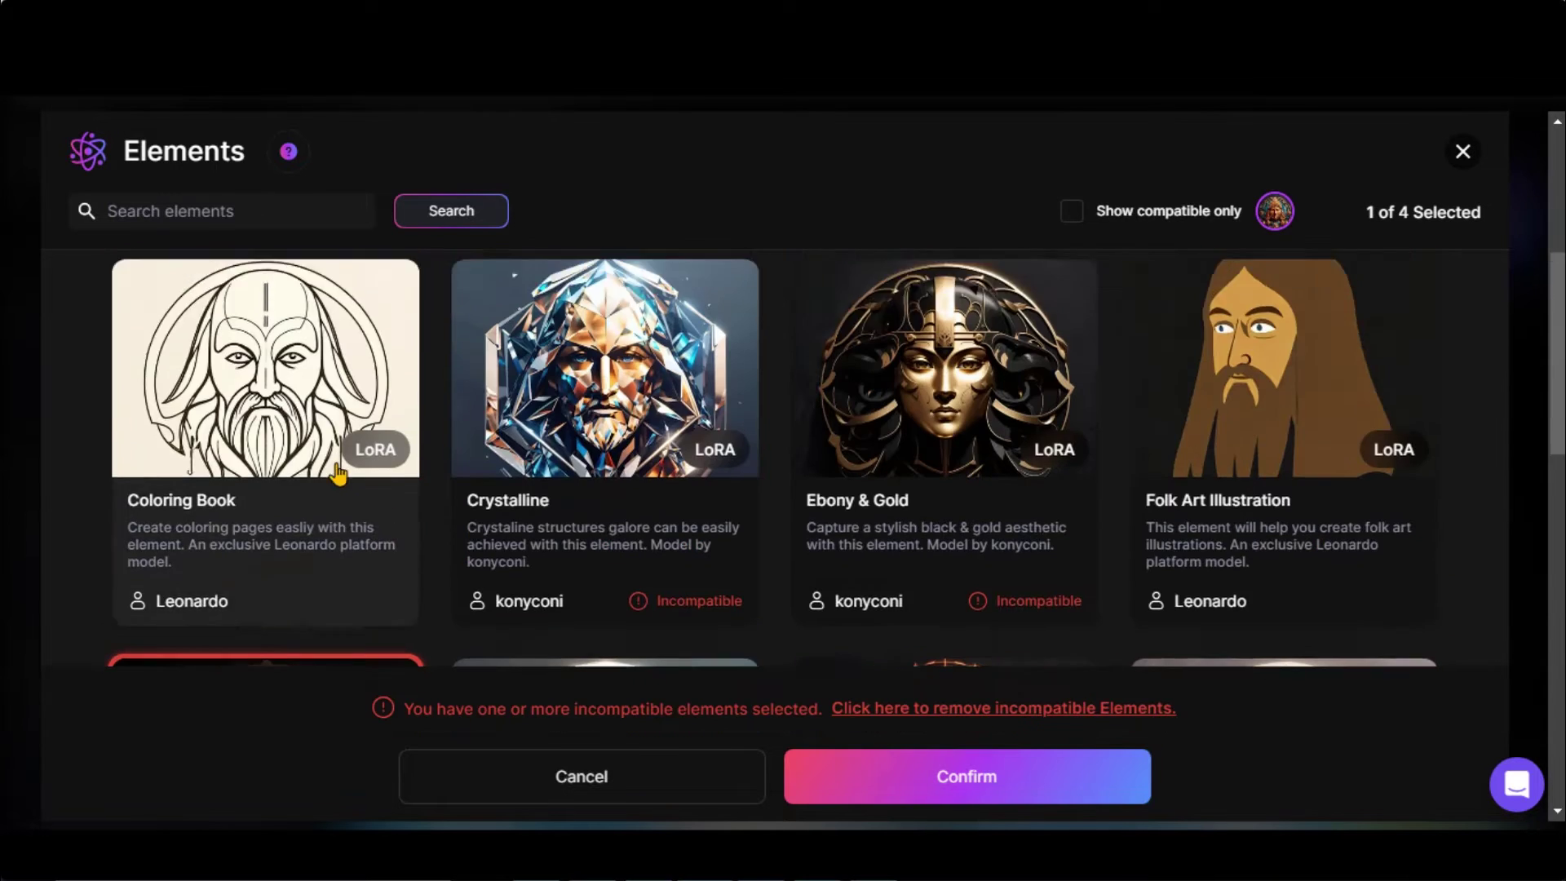
left_click(1079, 699)
left_click(1298, 430)
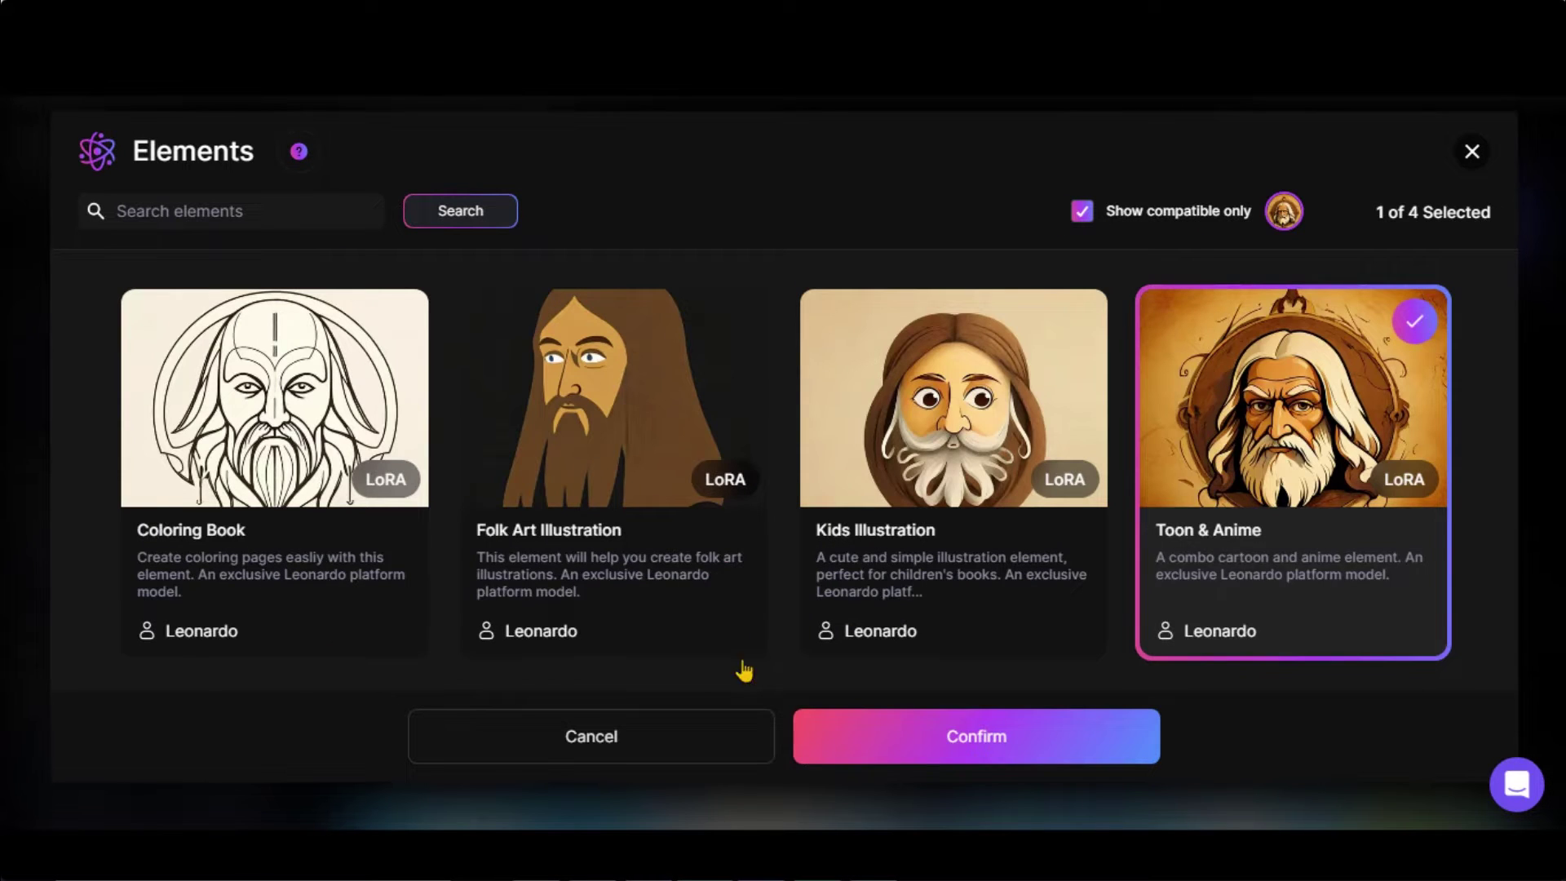
left_click(968, 722)
left_click(1345, 237)
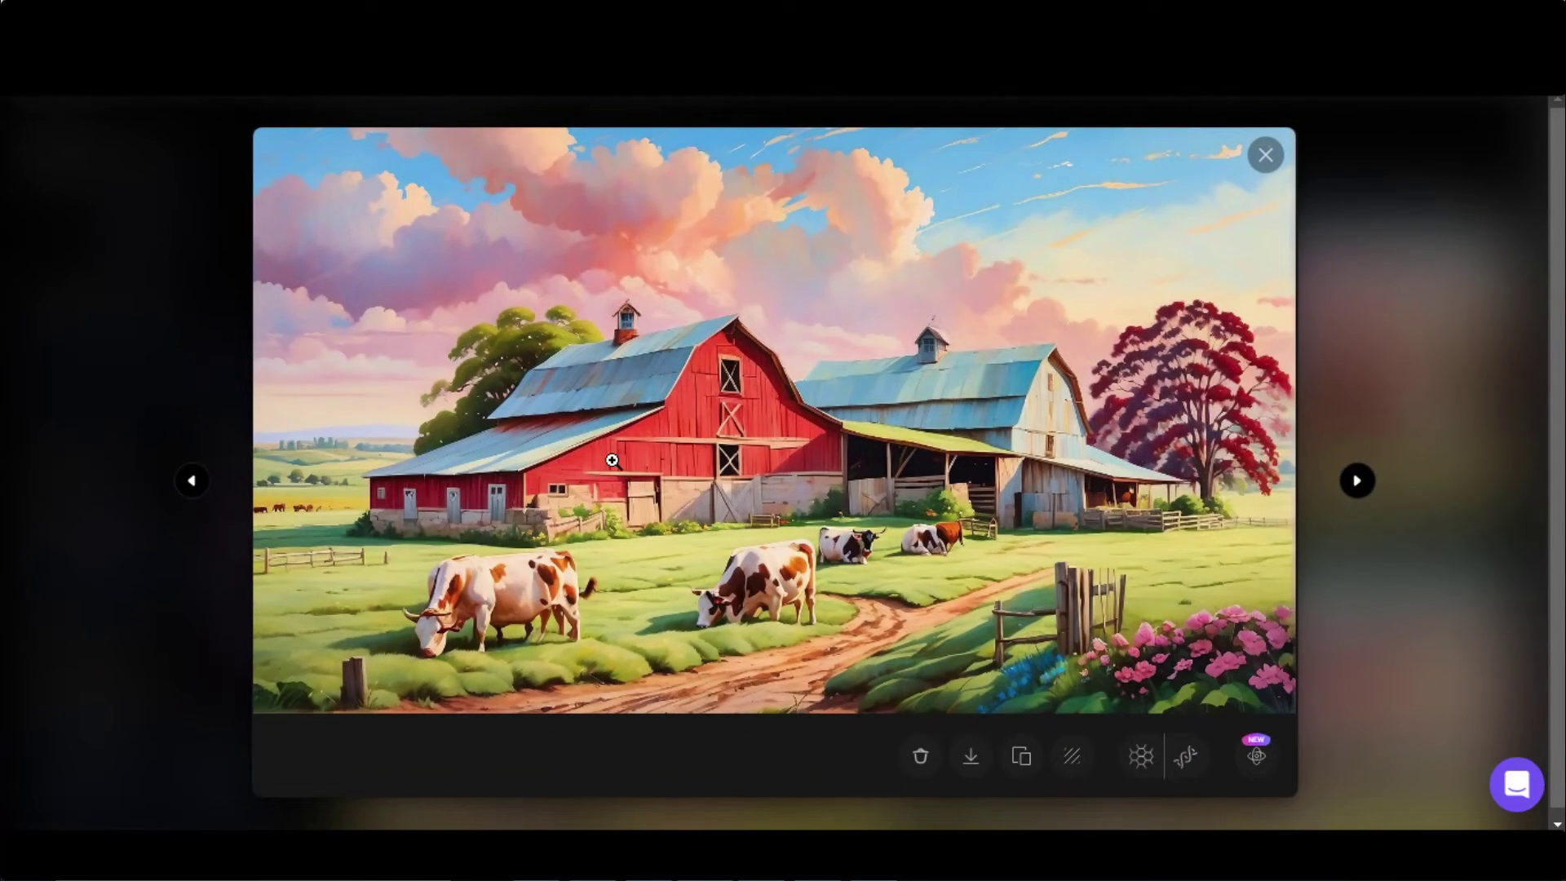
- Browse the barn results and replace the prompt with a shorter cow-and-sheep version
left_click(1356, 483)
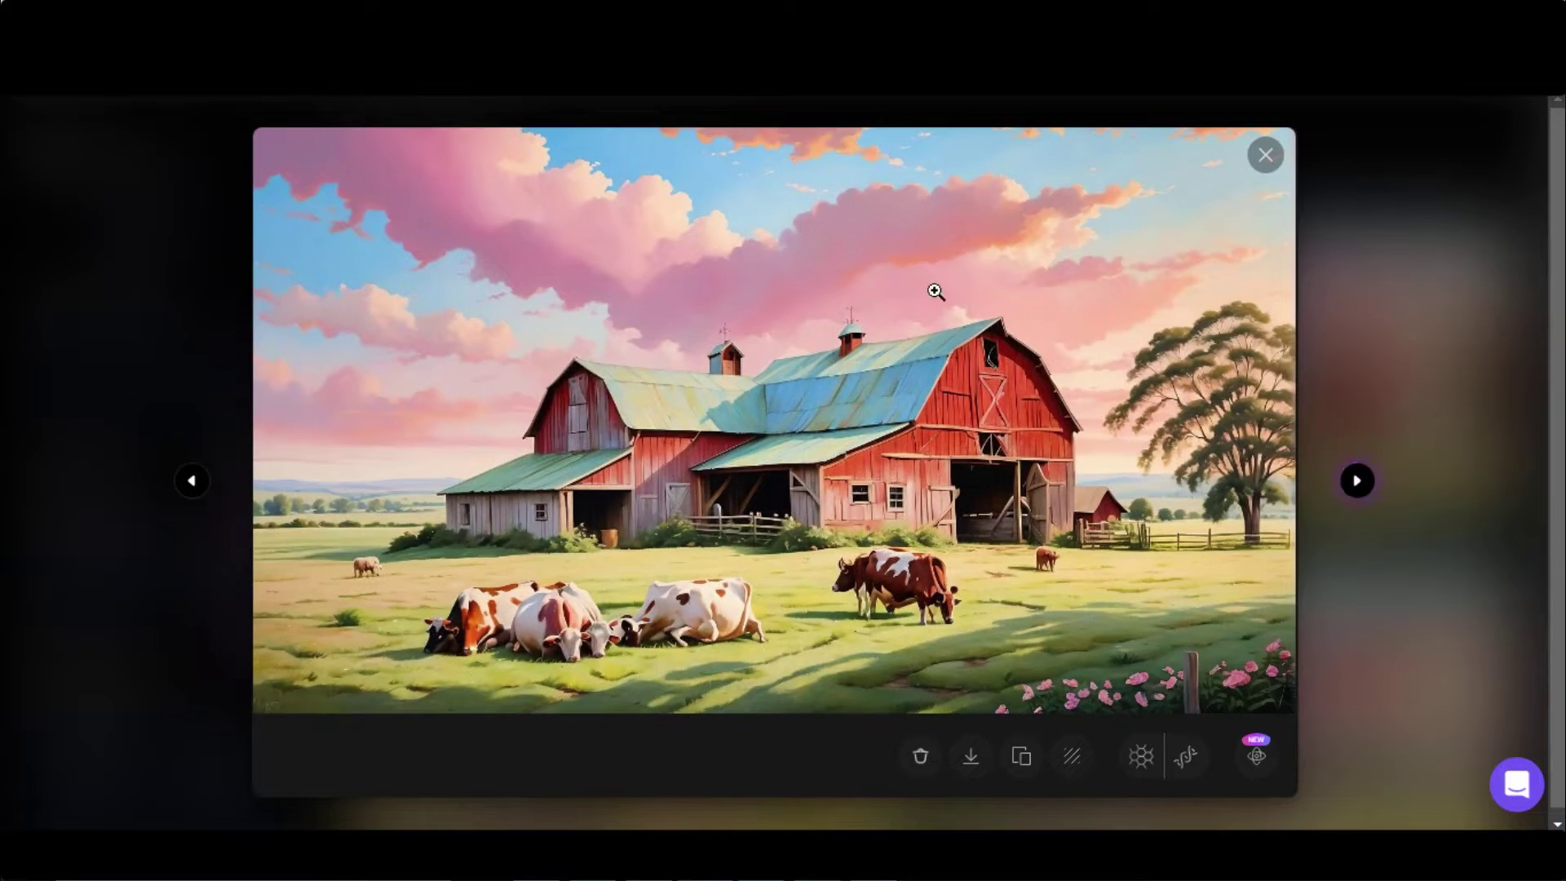
left_click(1356, 483)
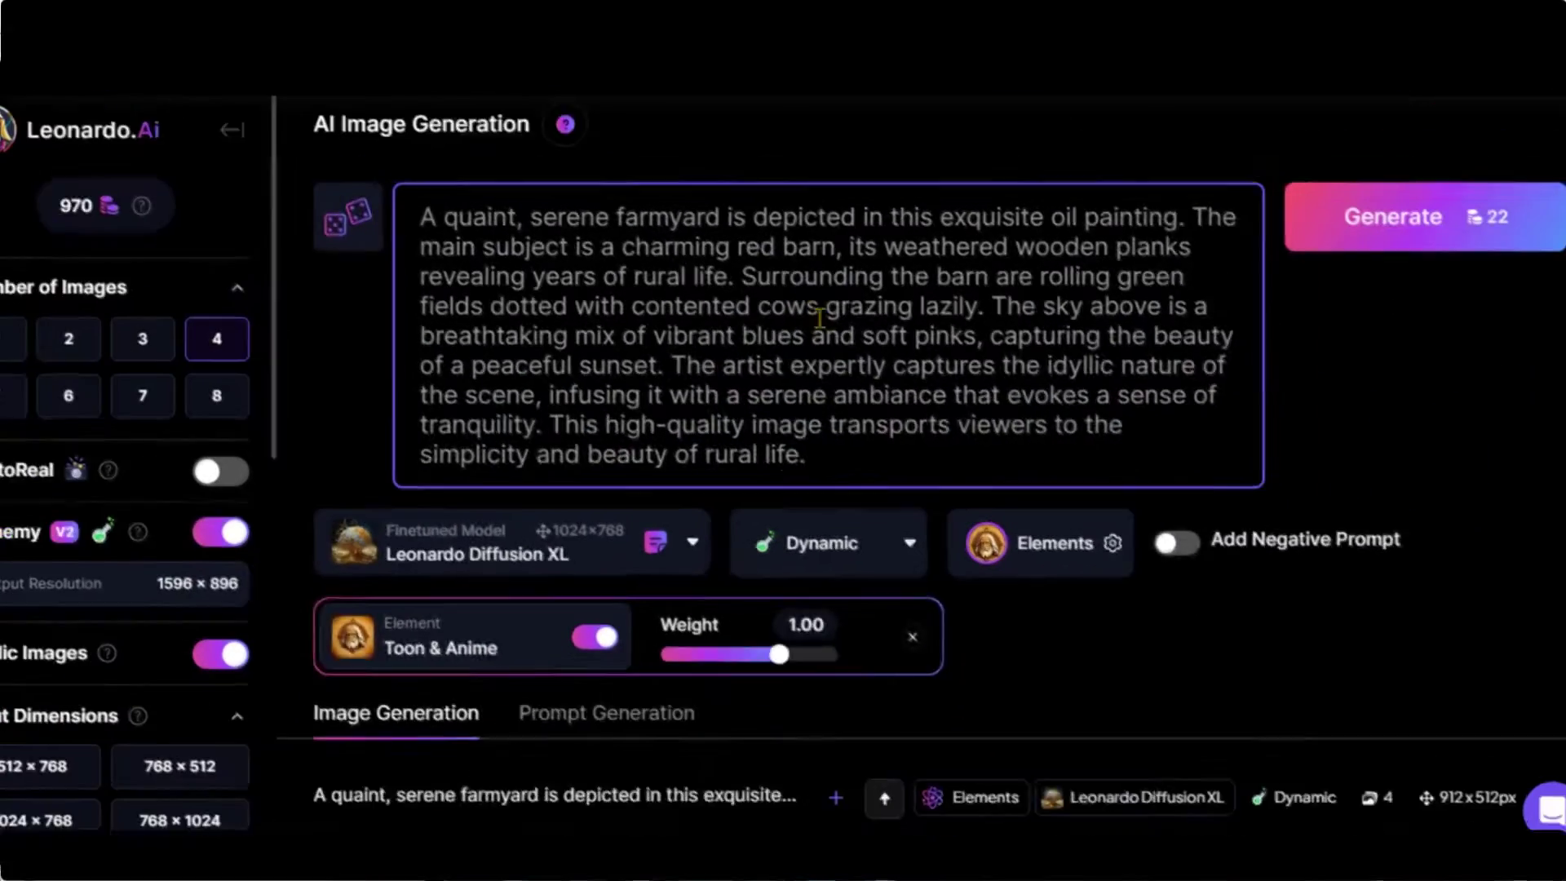
left_click_drag(805, 454, 1147, 364)
type("A quaint, serene farmyard, The main subject is a charming red barn, its weathered wooden planks revealing years of rural life. Surrounding the barn are rolling green fields dotted with a cow and a sheep.")
left_click(1147, 363)
- Generate from the shorter prompt and browse the new farm images
left_click(1338, 238)
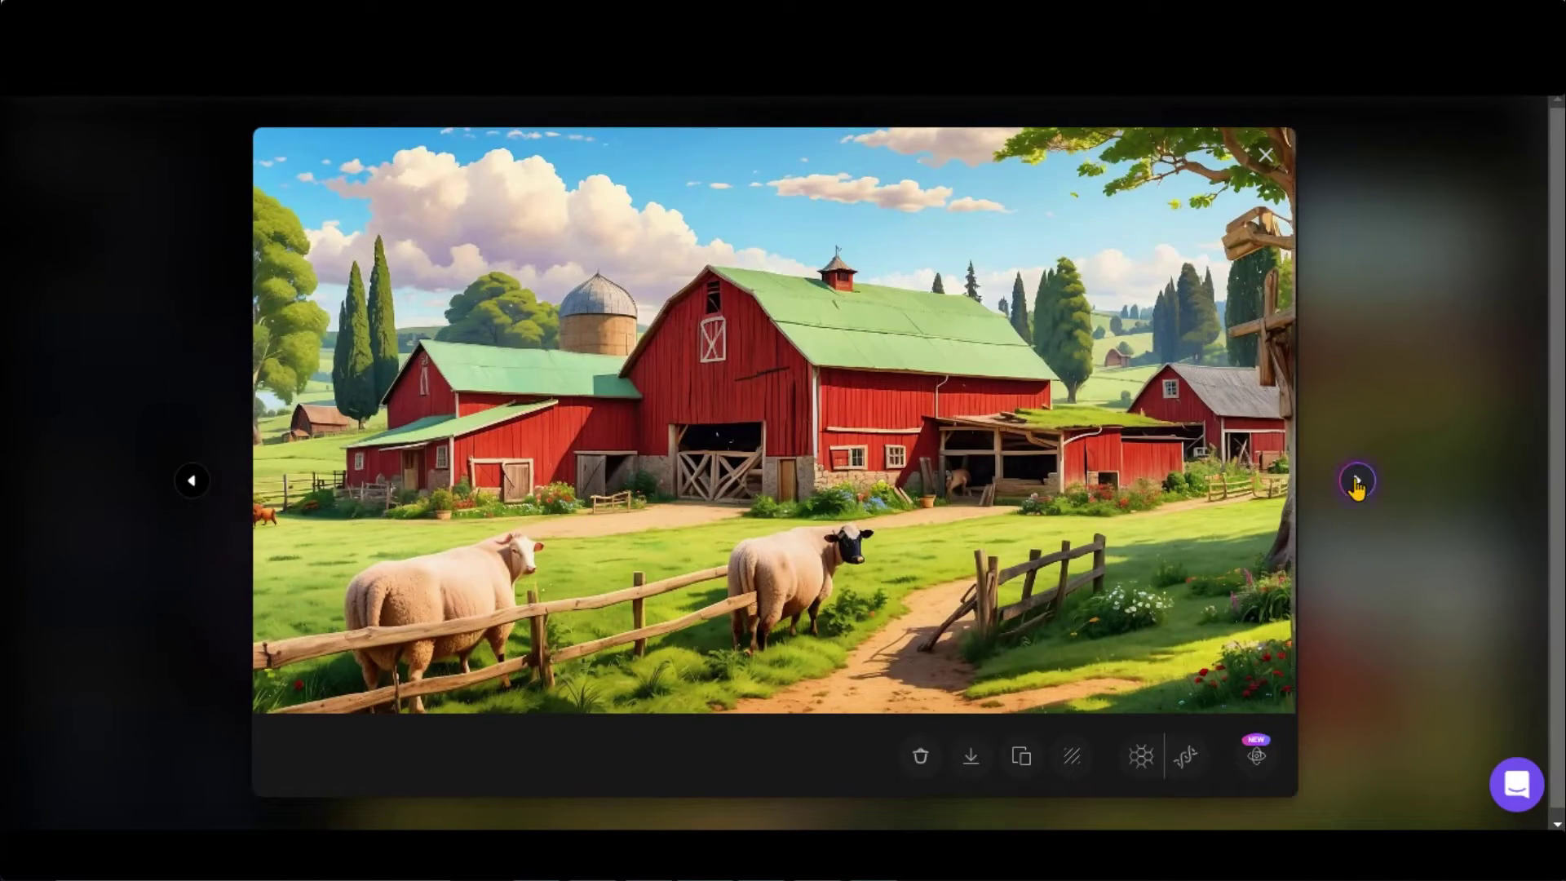
left_click(1356, 481)
left_click(1356, 482)
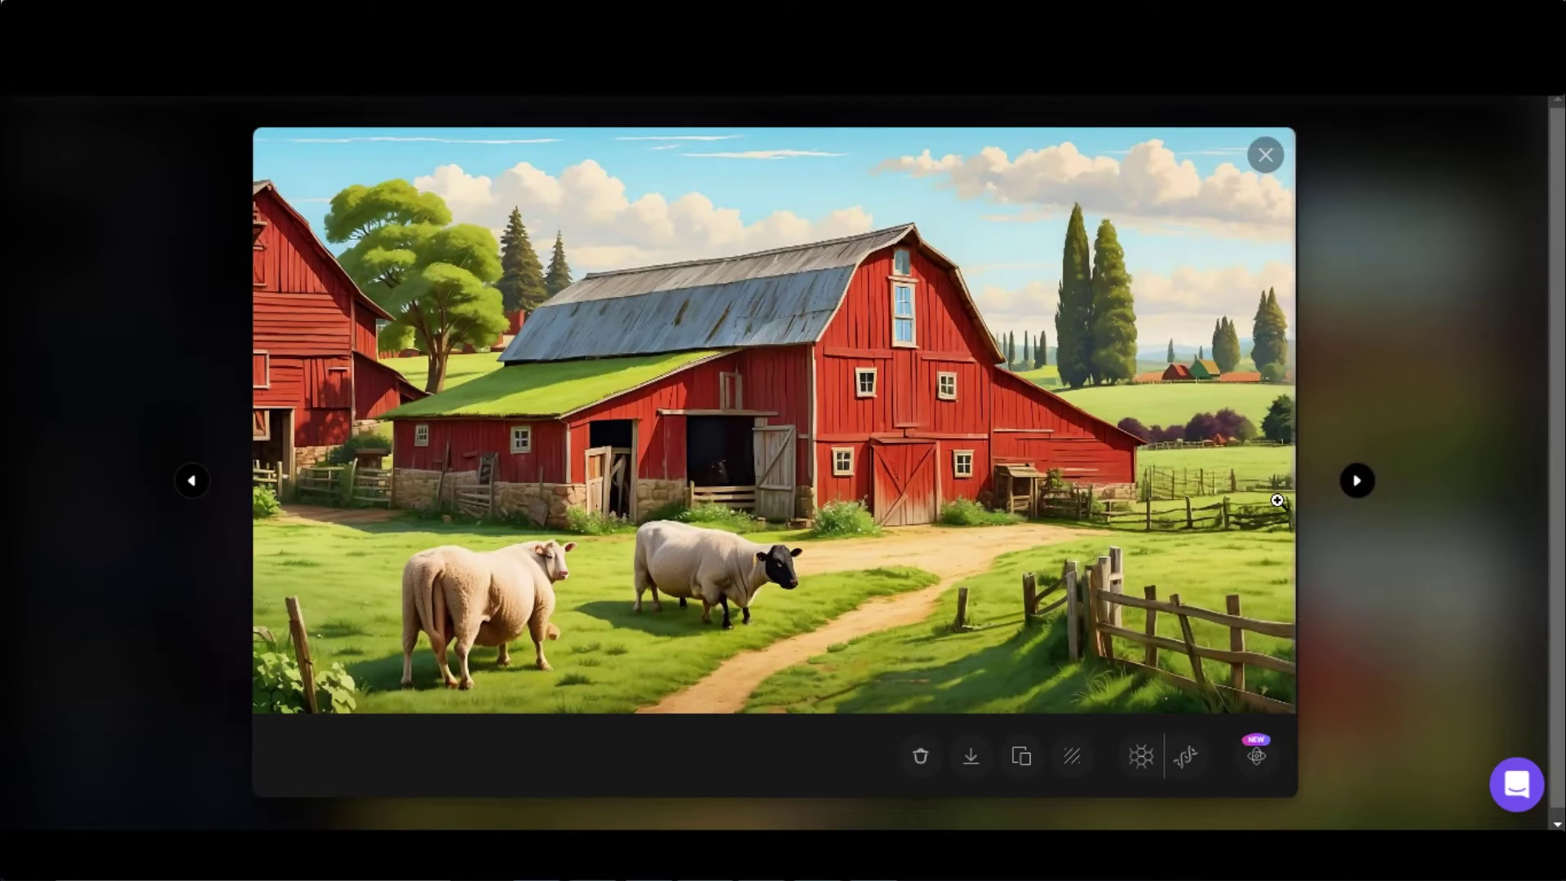
- Change the negative prompt to 'only one cow, one sheep, not' plus 'figures', and generate
left_click(1358, 481)
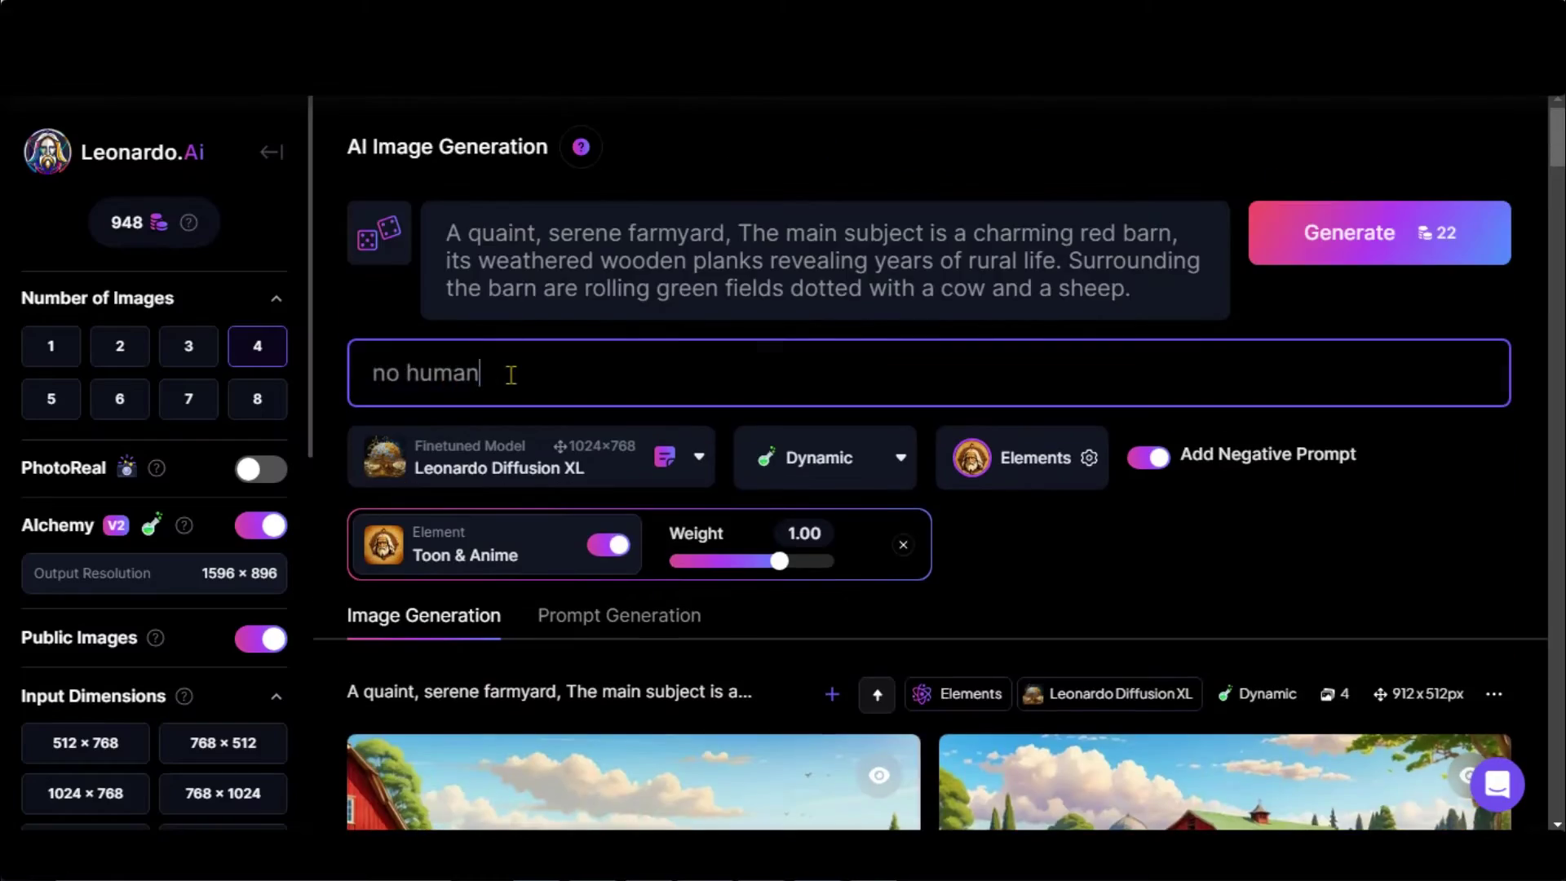
key("ctrl+a")
type("on")
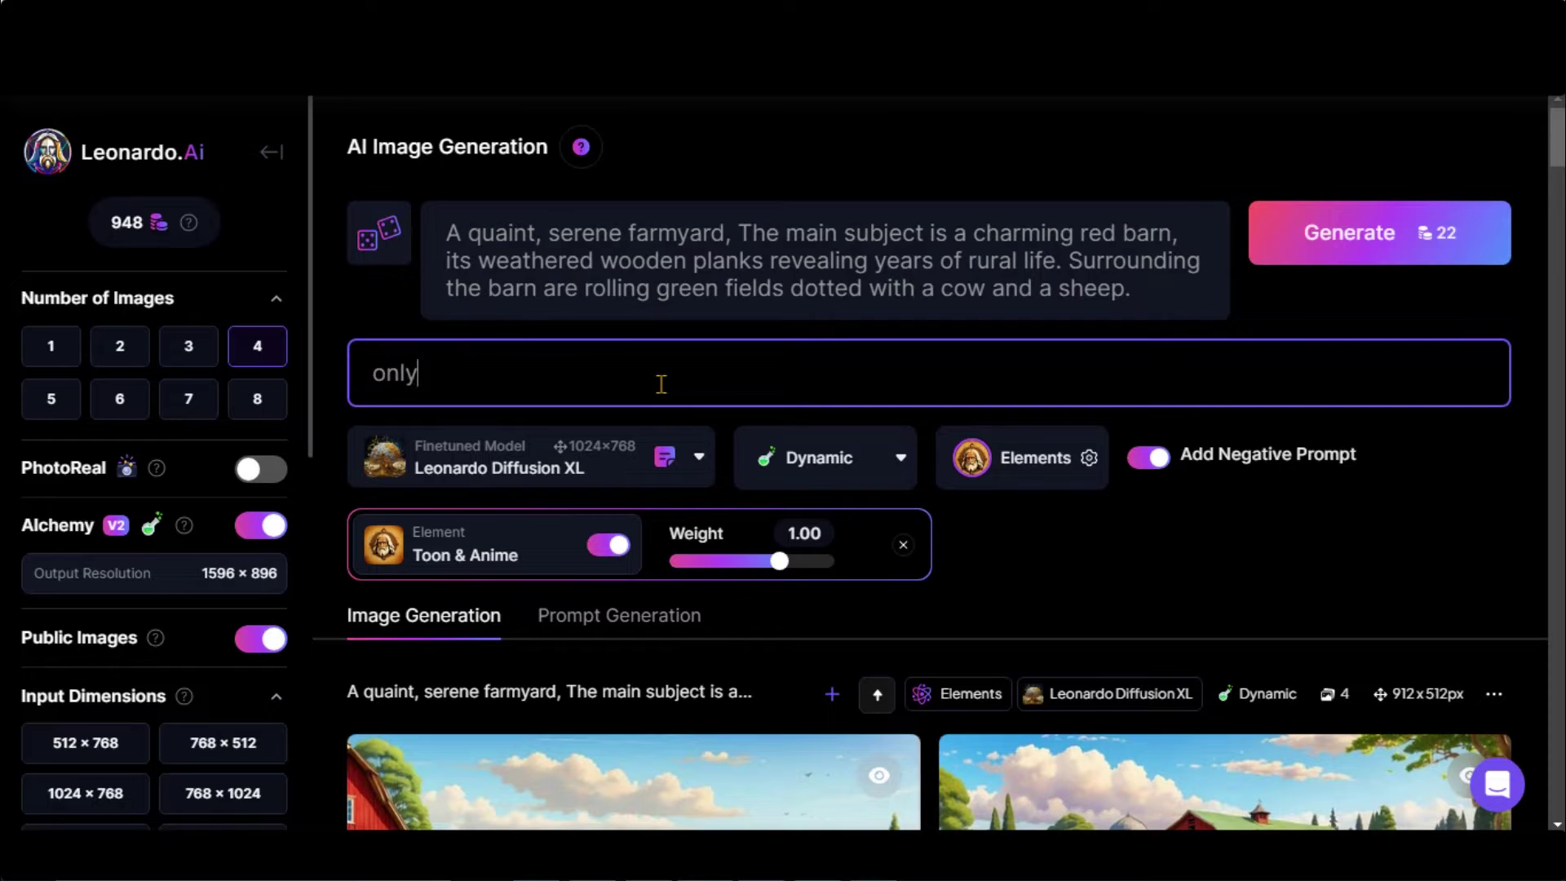
type("ly one cow, one sheep, not distorted, no extra feet, no extra animal,")
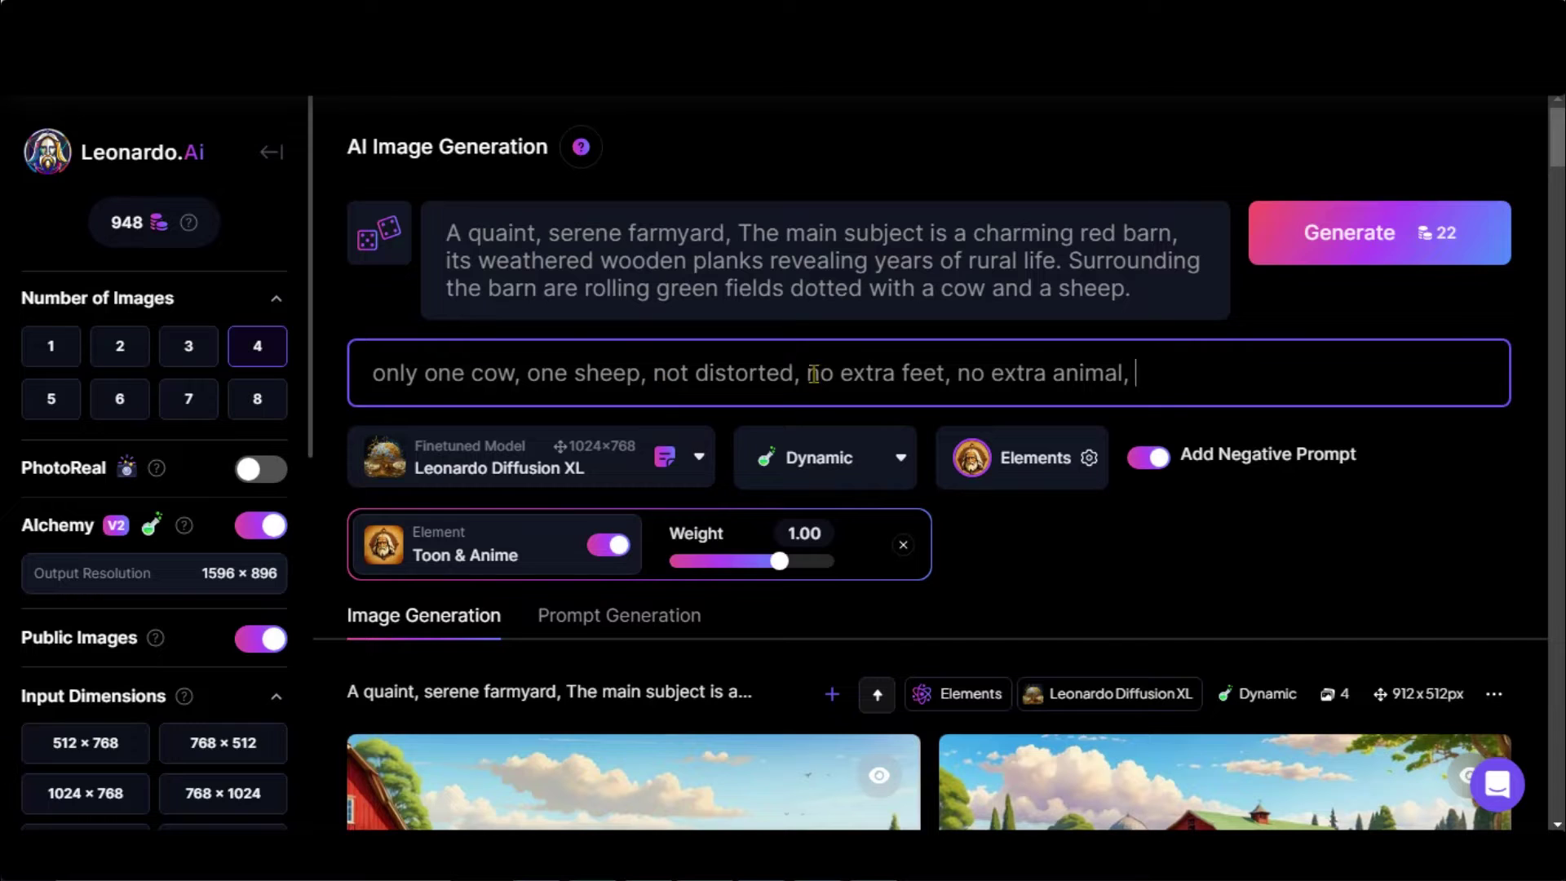
left_click(796, 374)
type("figures")
left_click(1338, 244)
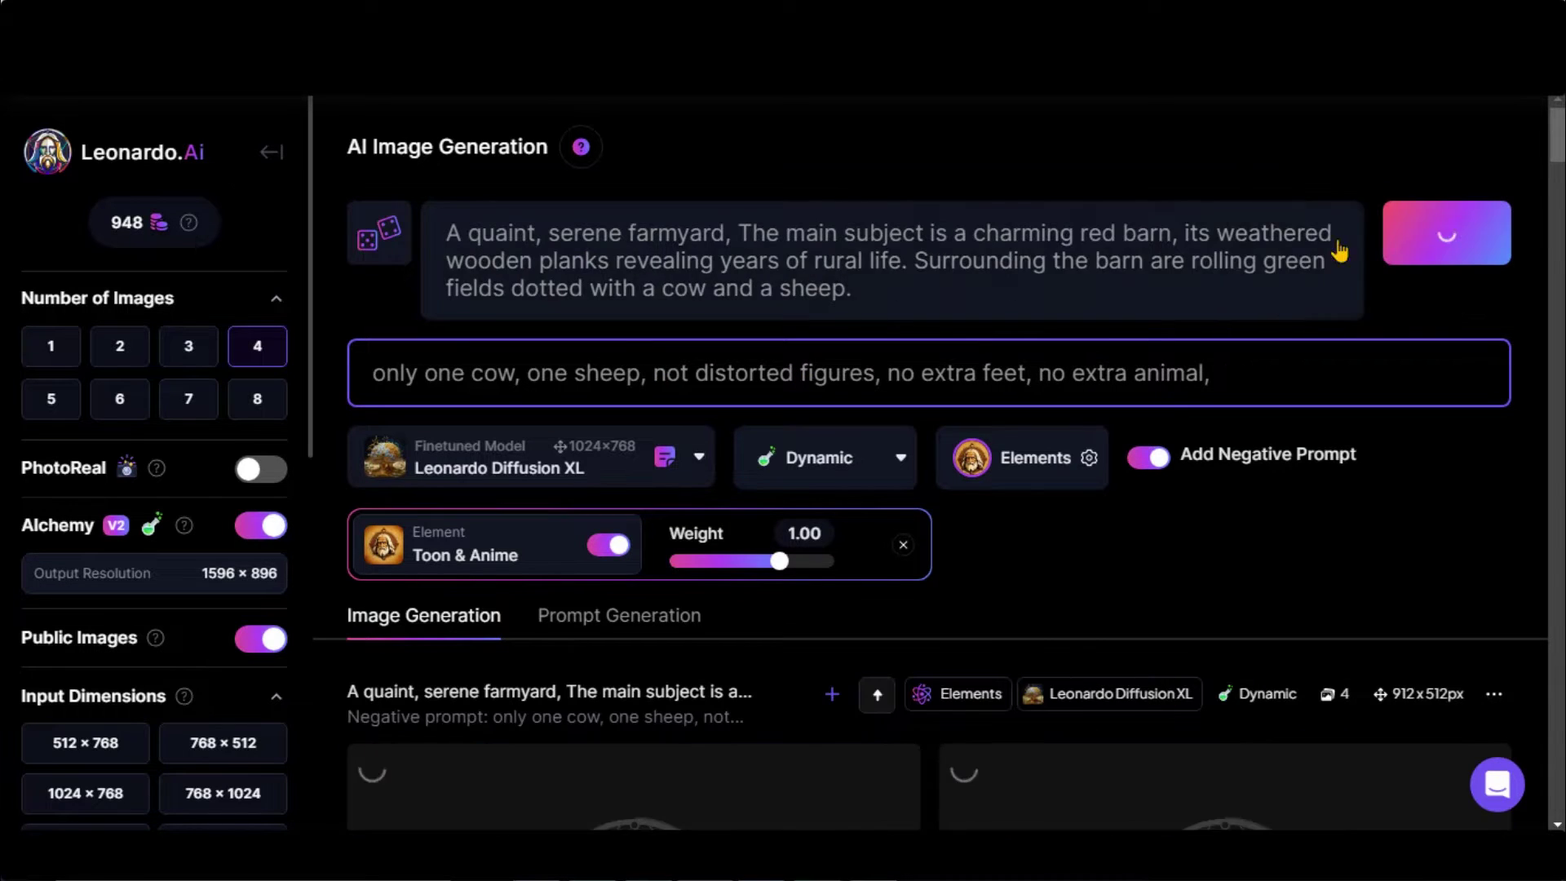
- Step through the resulting barn images and close the viewer
scroll(1183, 290, "down", 5)
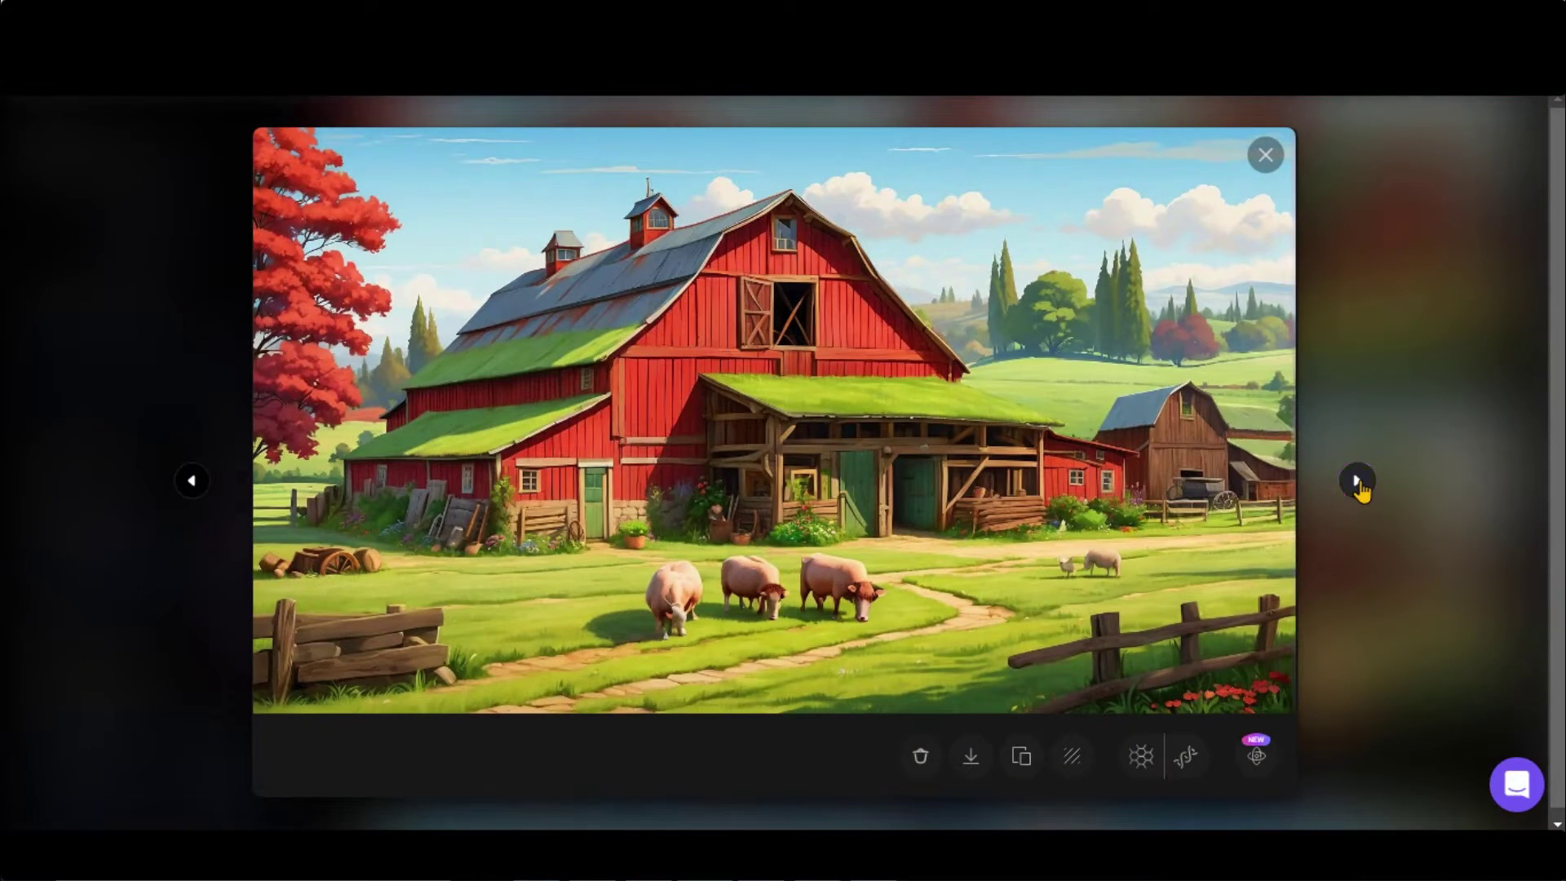
left_click(1357, 483)
left_click(1357, 481)
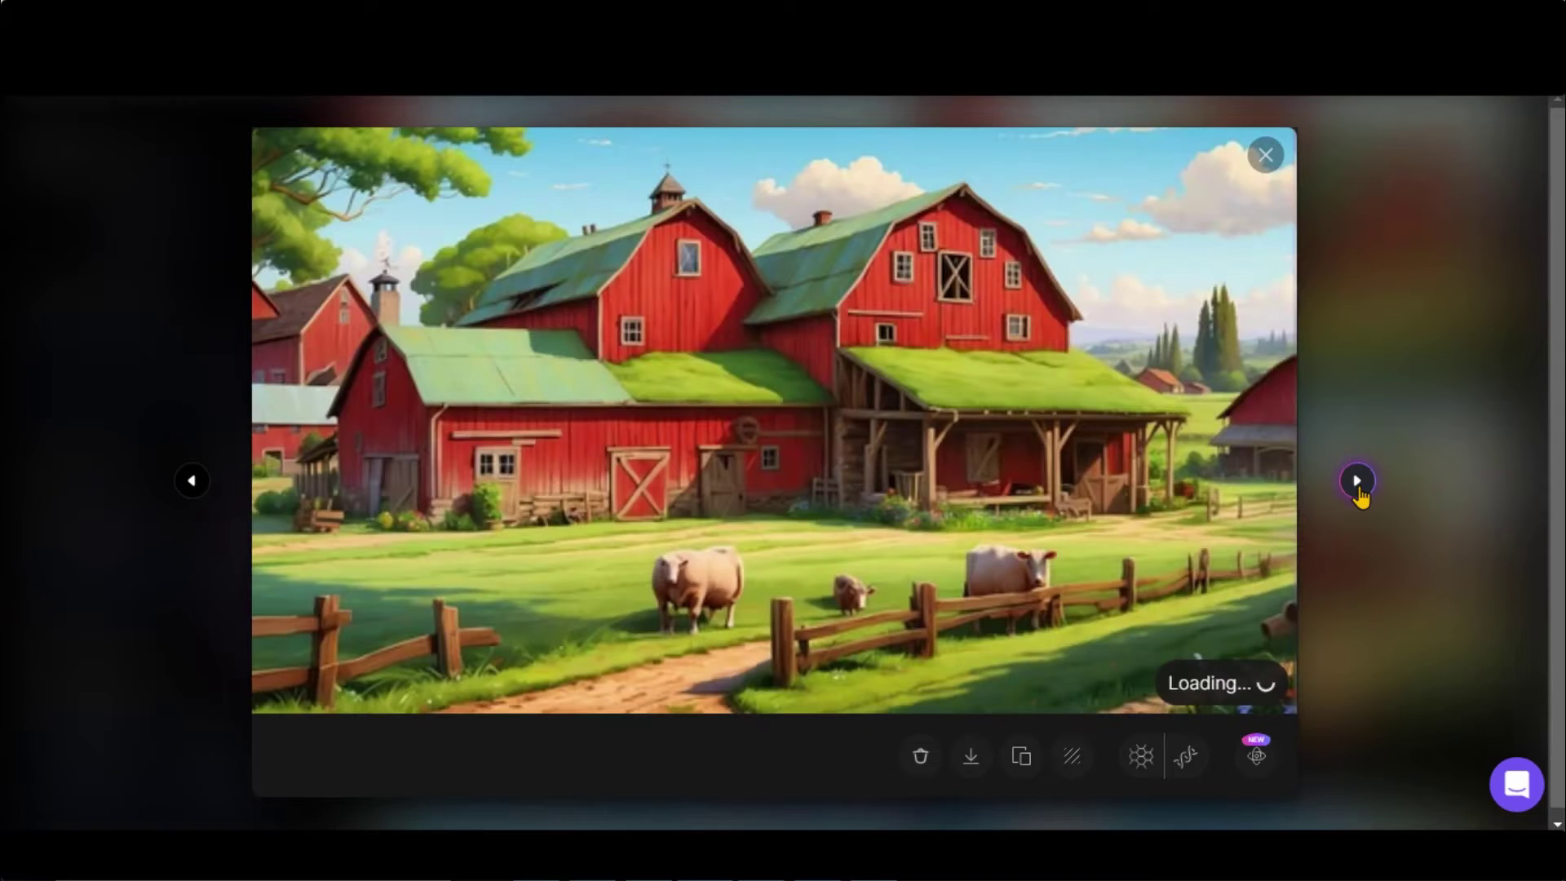
left_click(1358, 485)
left_click(1357, 480)
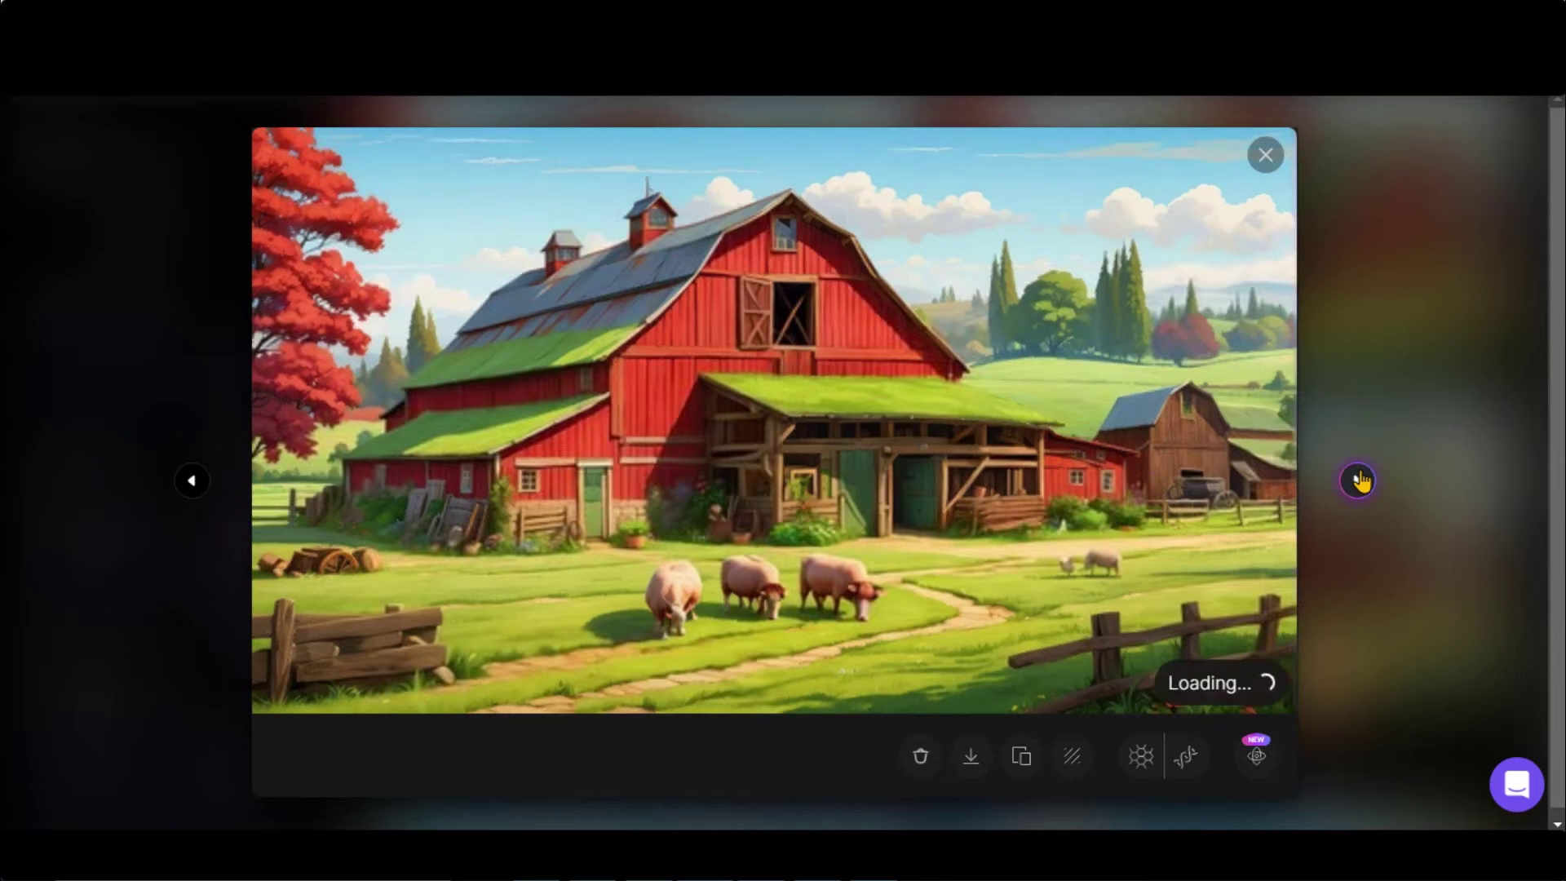
left_click(1353, 552)
- Remove the cow-and-sheep ending, set the negative prompt to 'no animal', regenerate, and browse results
left_click_drag(790, 288, 1143, 289)
key("BackSpace")
left_click(634, 376)
key("ctrl+a")
type("no")
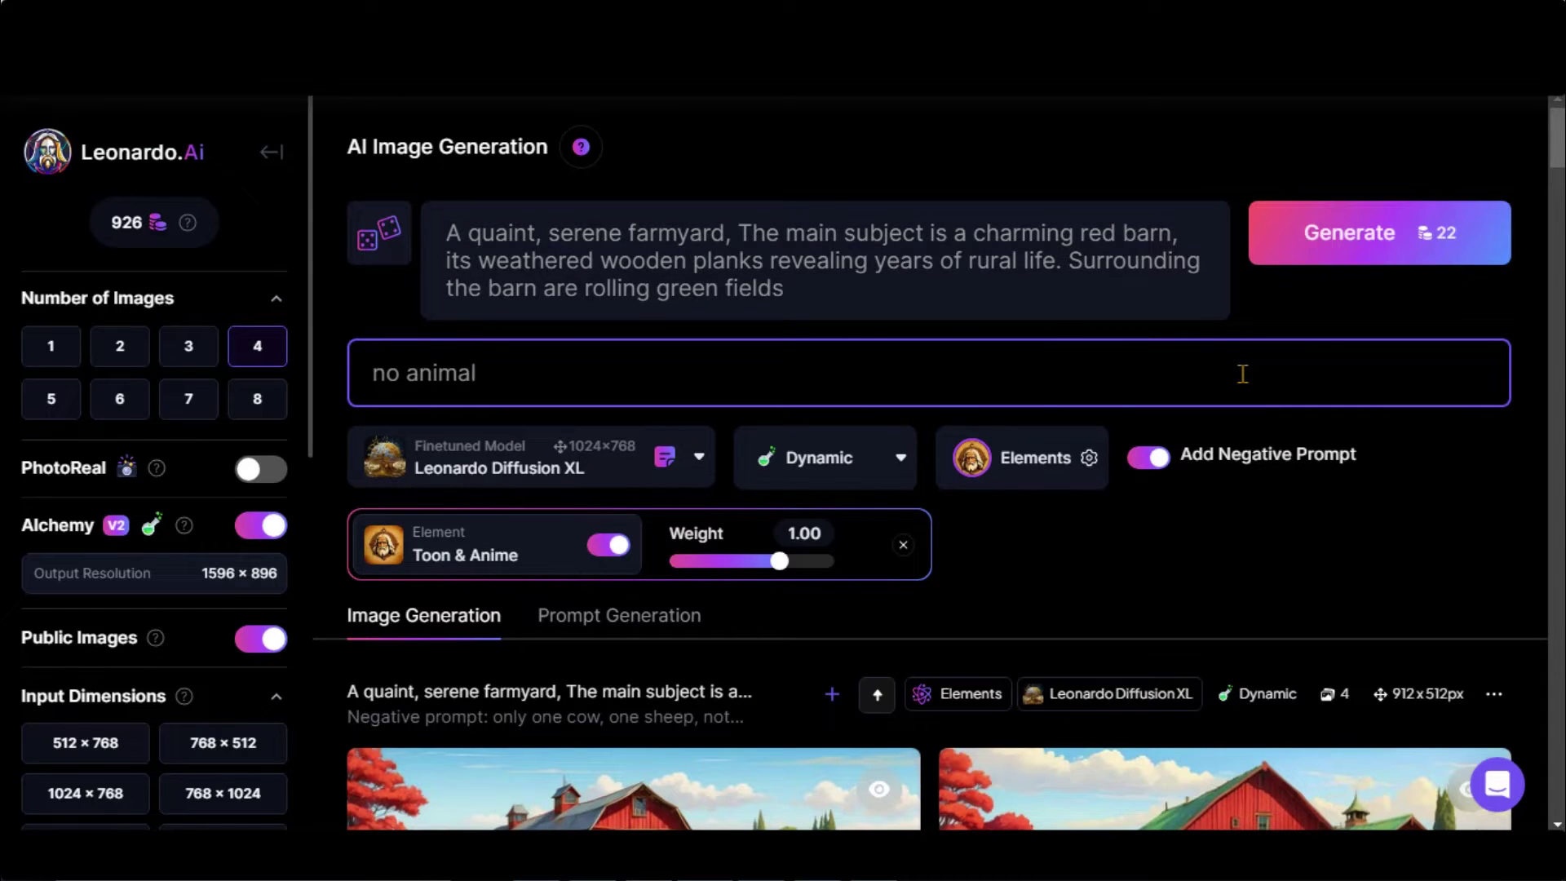
key("Return")
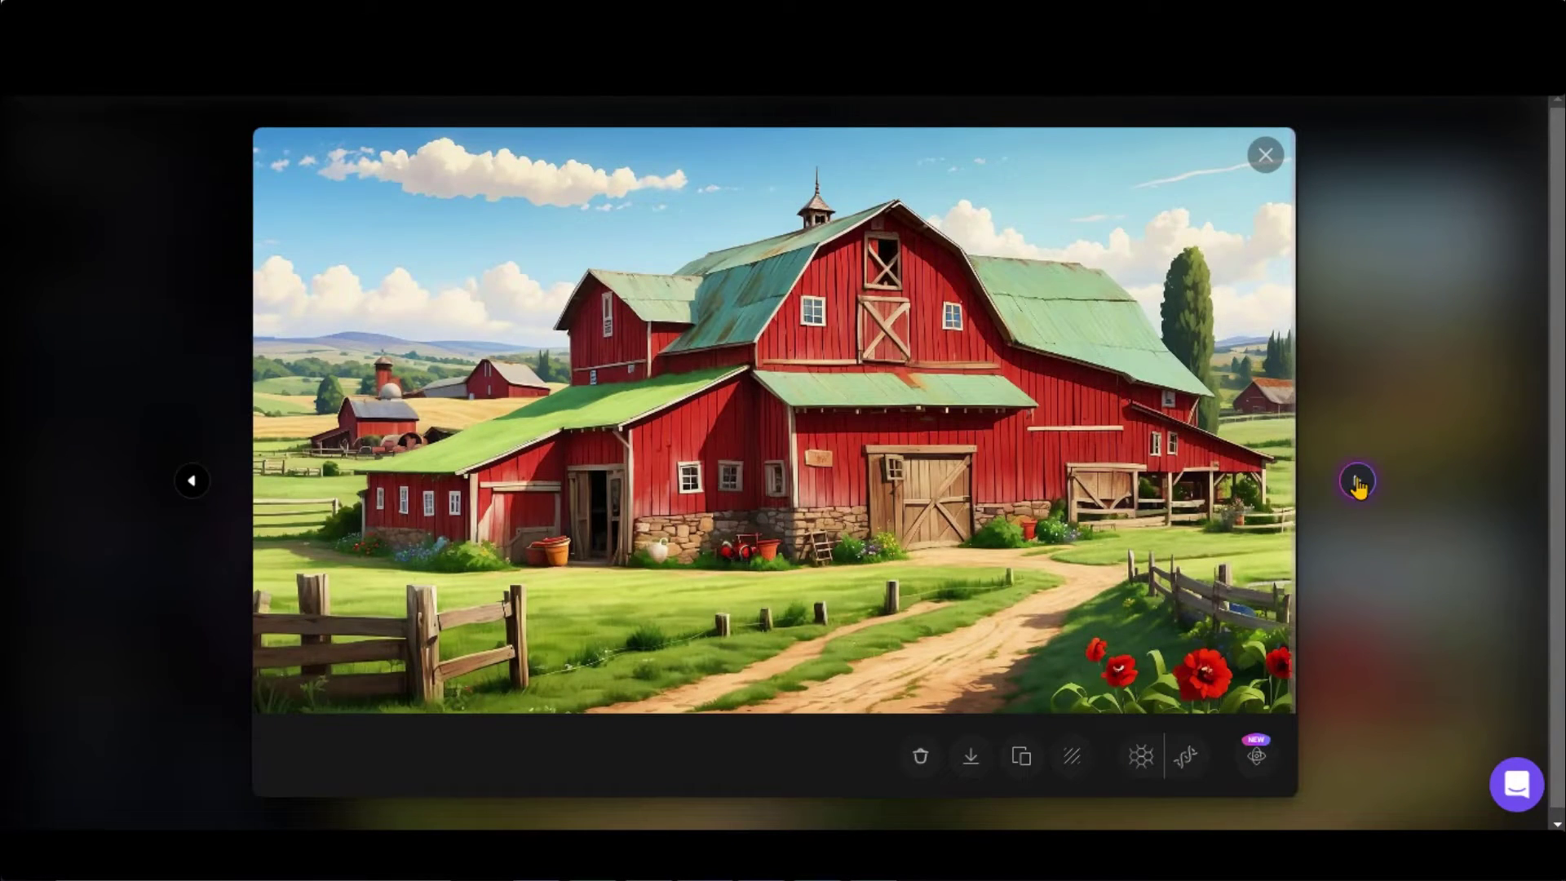
left_click(1357, 483)
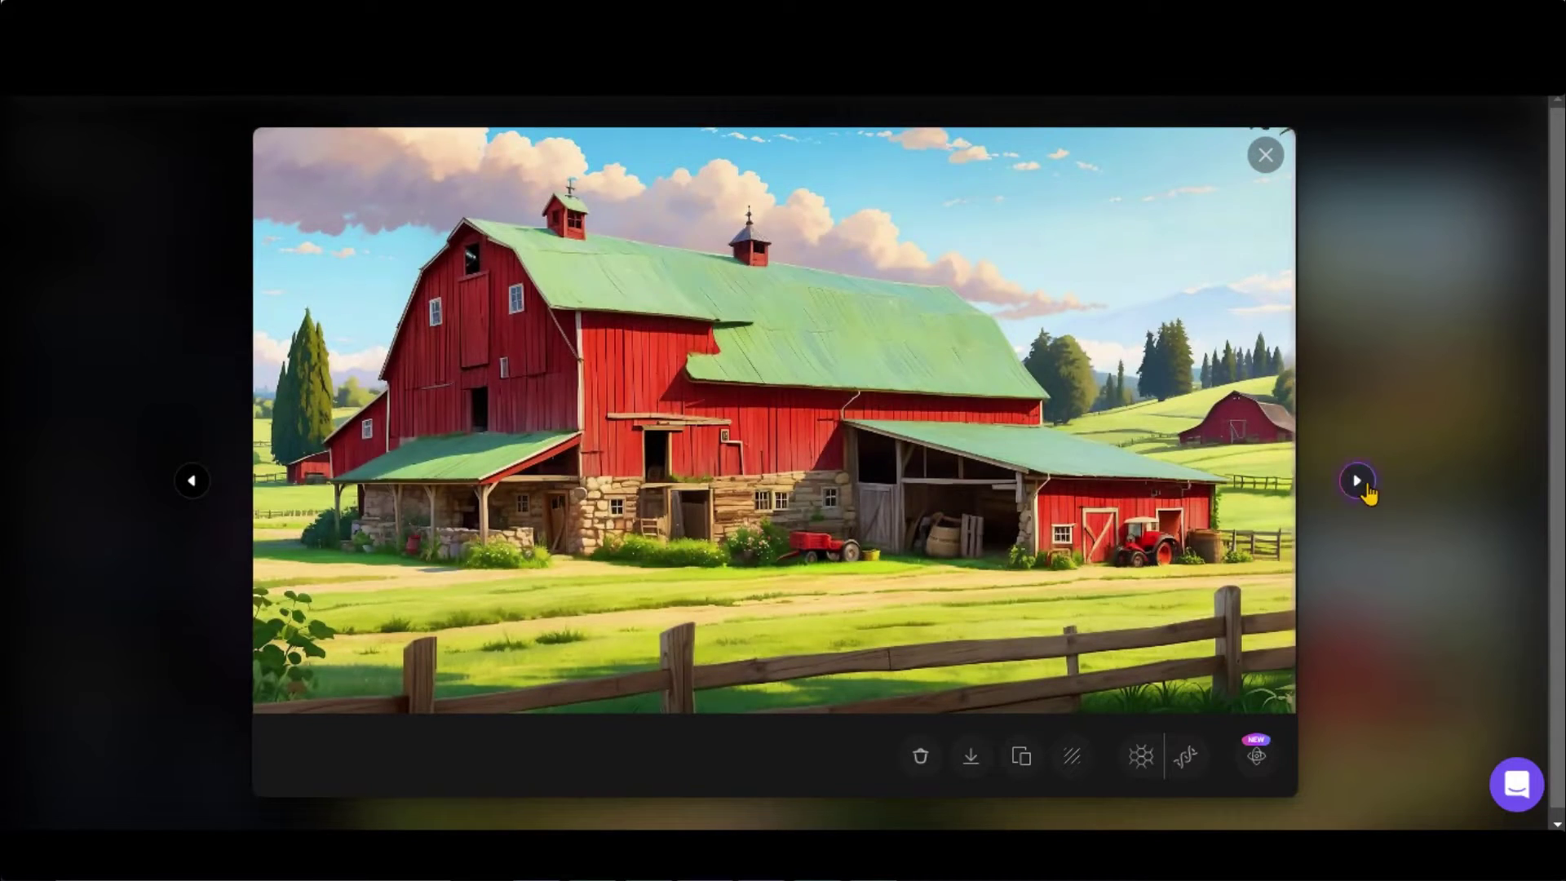
left_click(1357, 482)
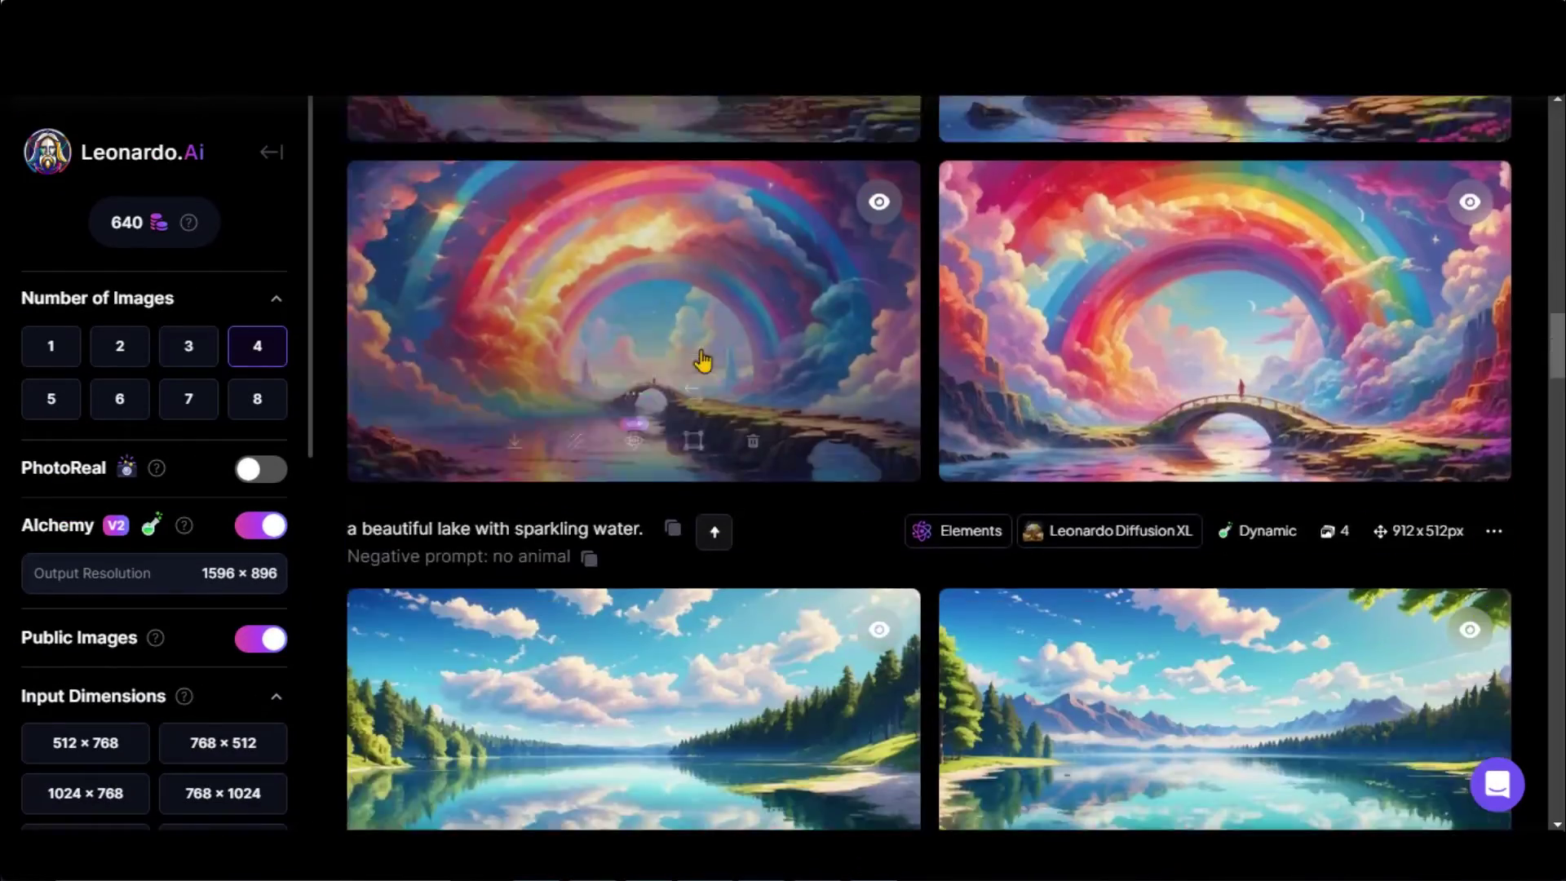
scroll(818, 347, "down", 20)
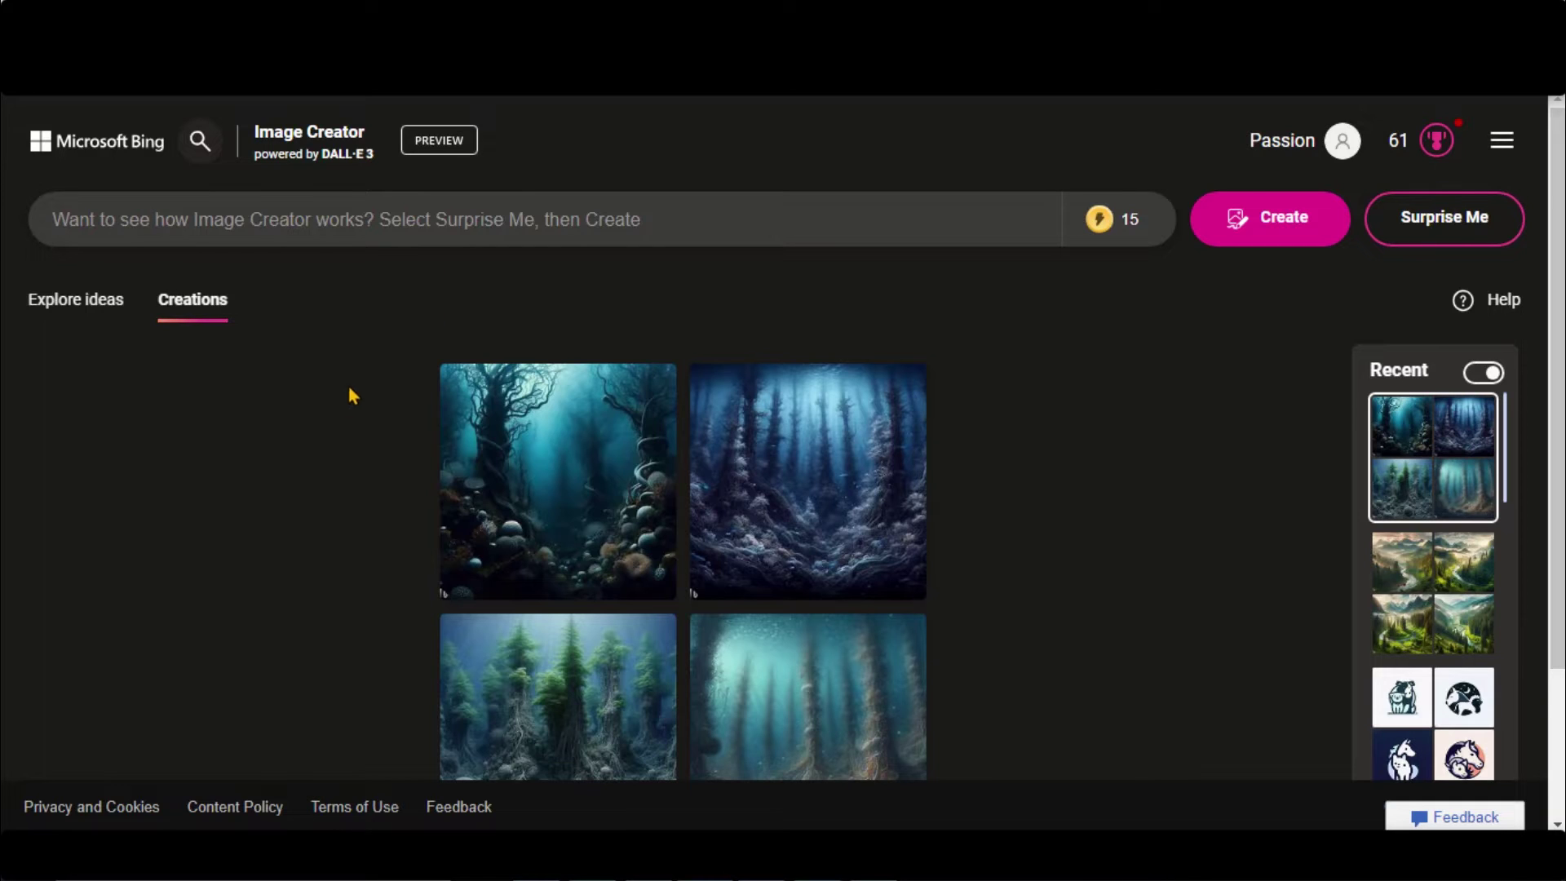
- Create images from the current prompt and step through the first farmyard results
left_click(1265, 231)
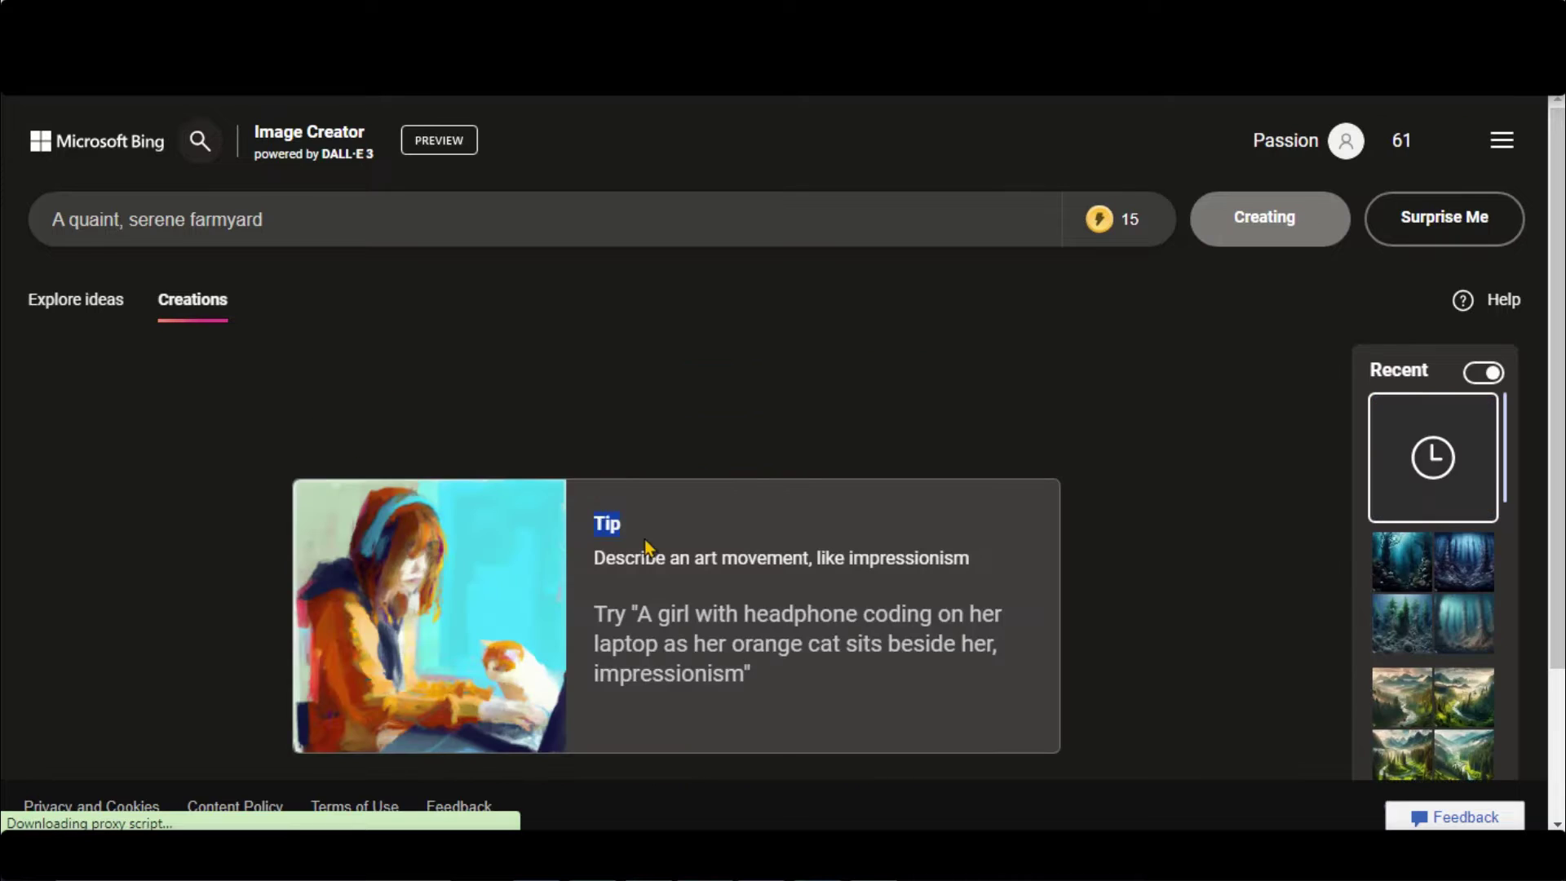
left_click(566, 506)
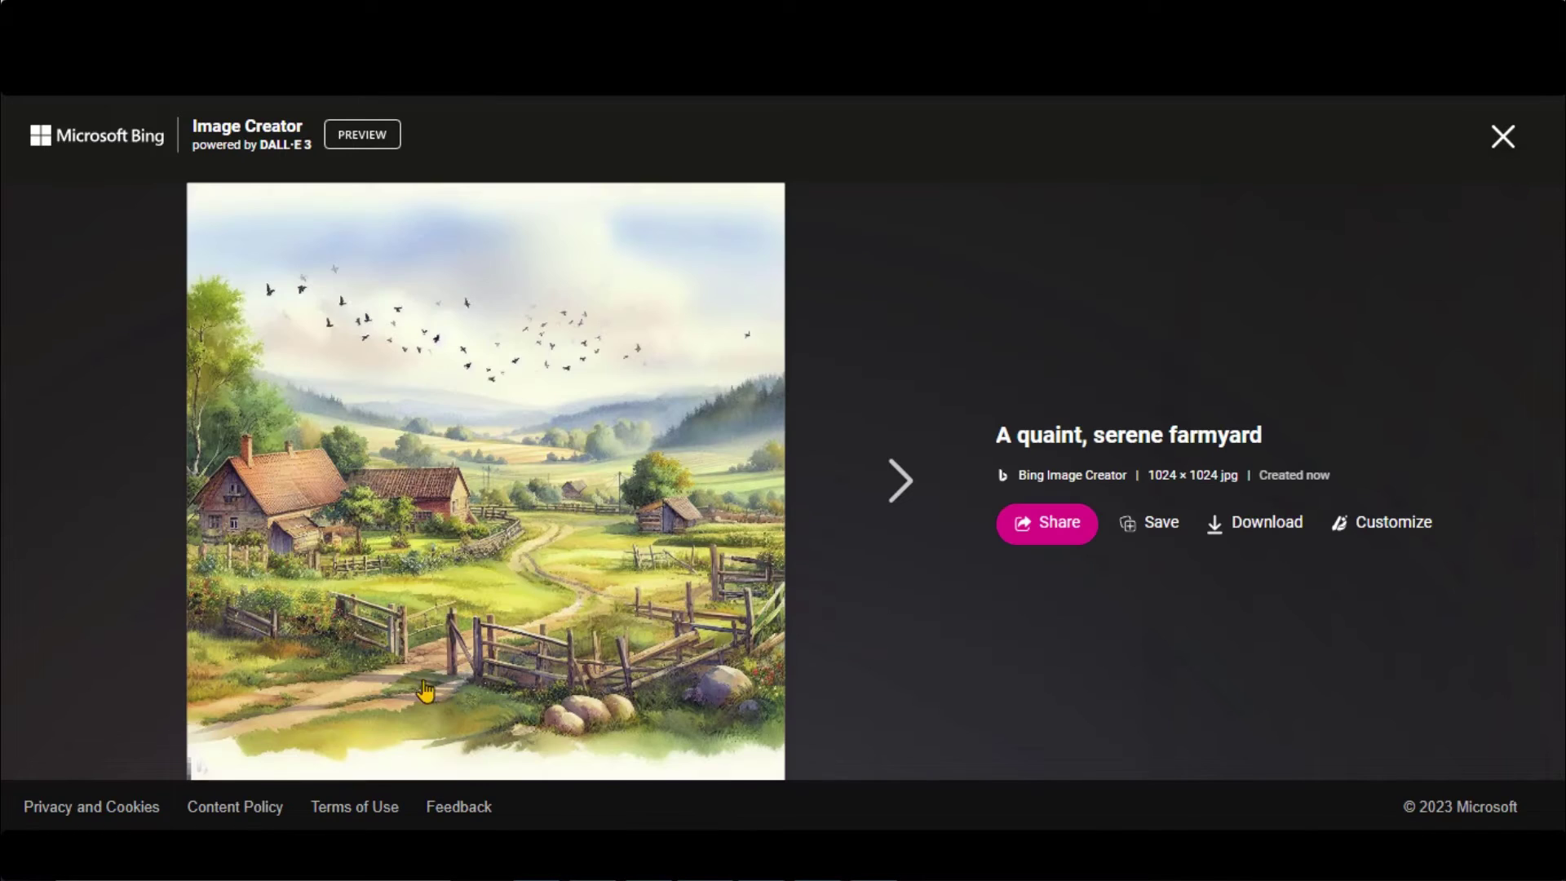
left_click(901, 490)
left_click(900, 489)
left_click(1502, 137)
- Replace the prompt with the red barn farmyard prompt, generate, and view all four barn images
left_click_drag(262, 221, 57, 221)
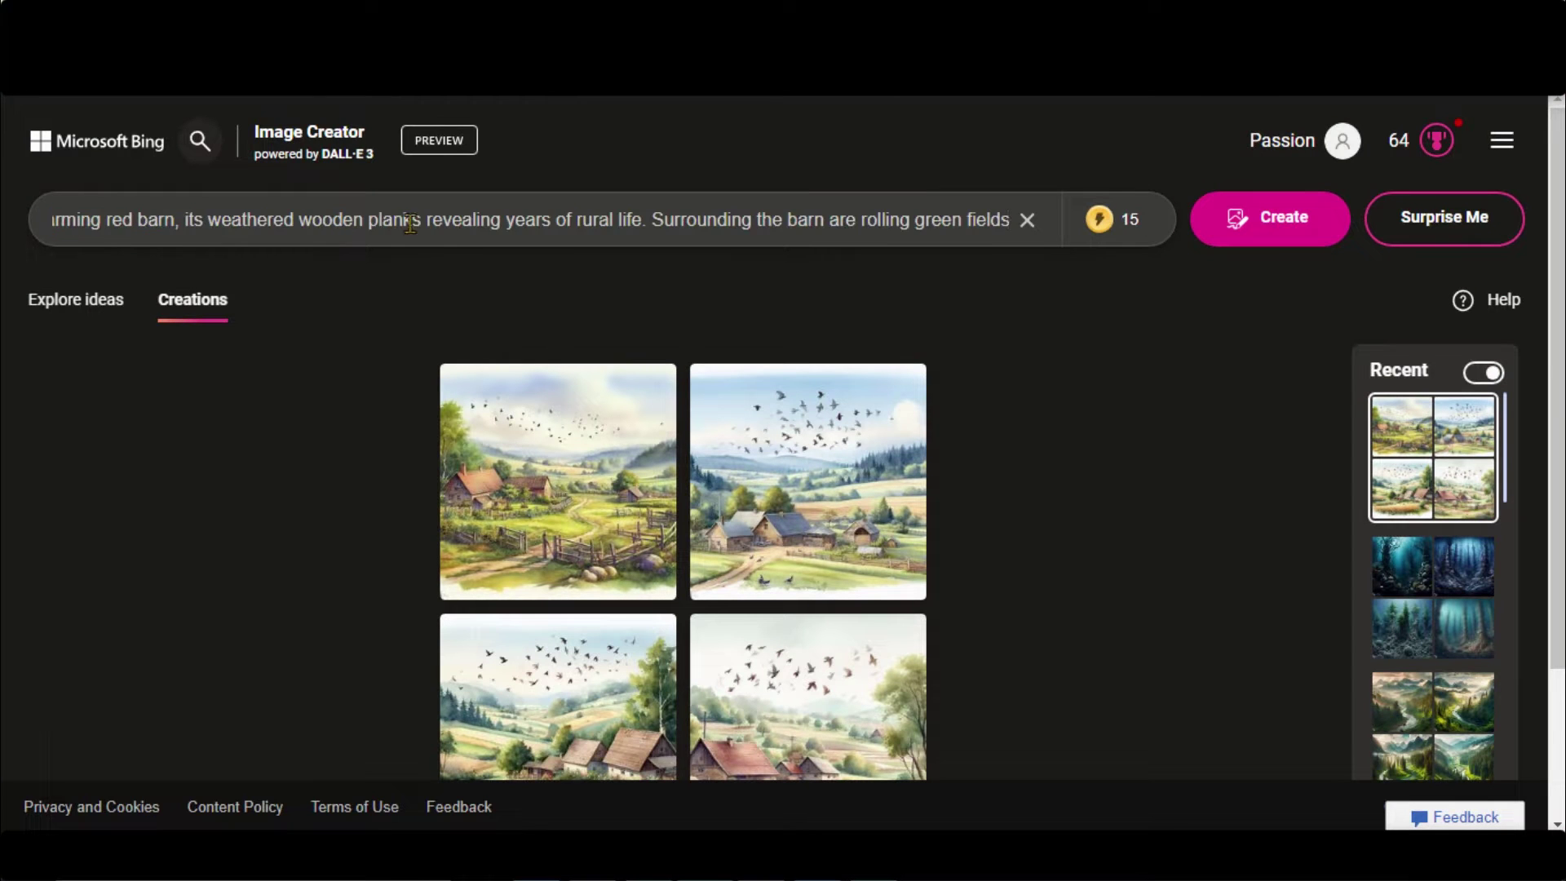
left_click(1260, 219)
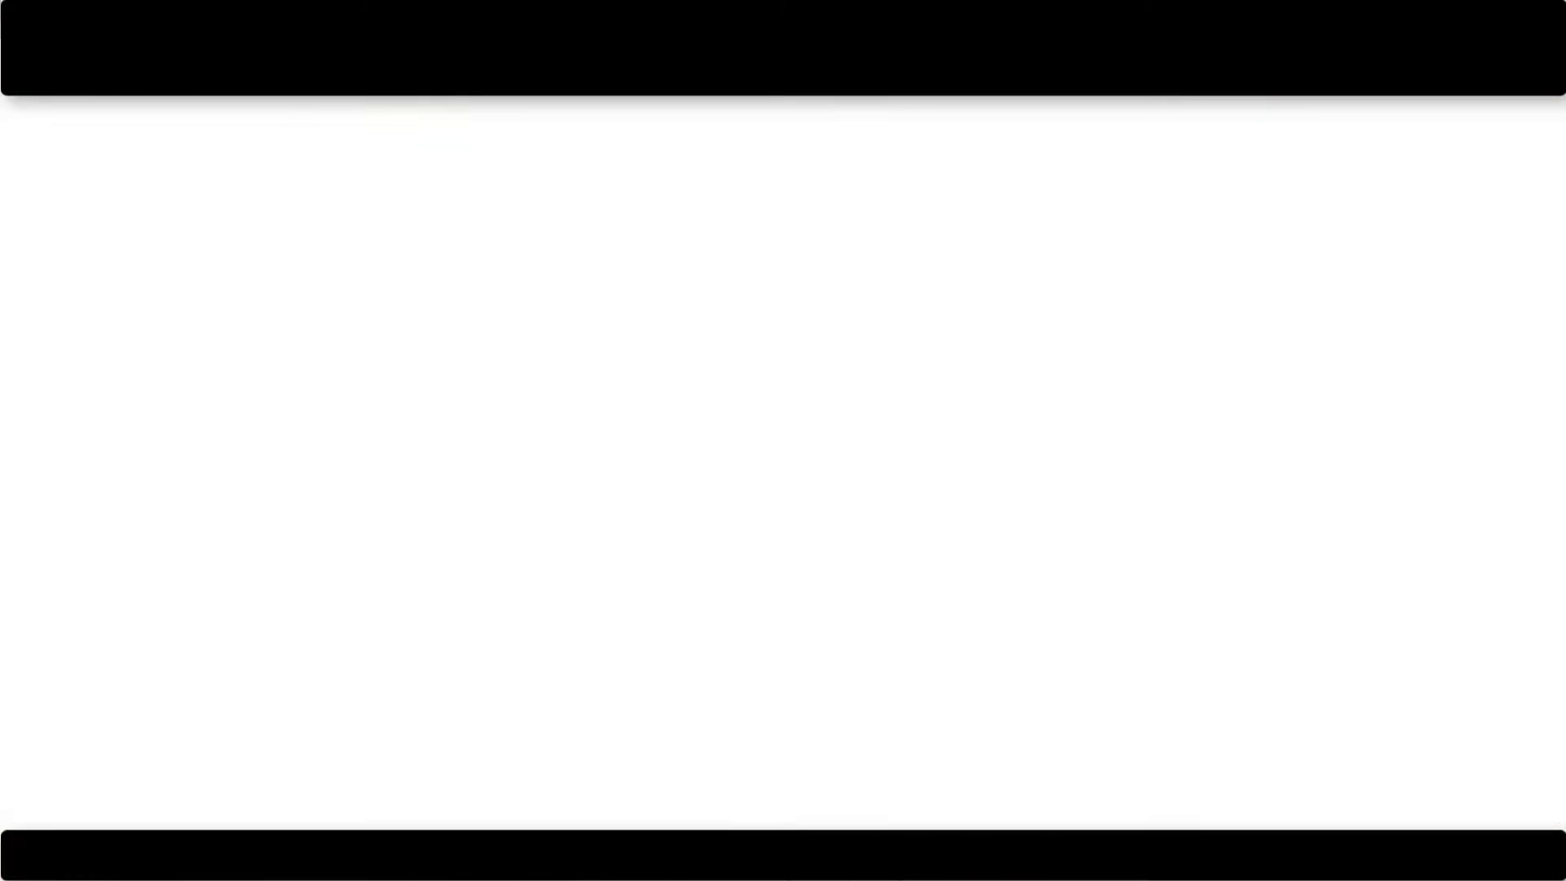
left_click(584, 454)
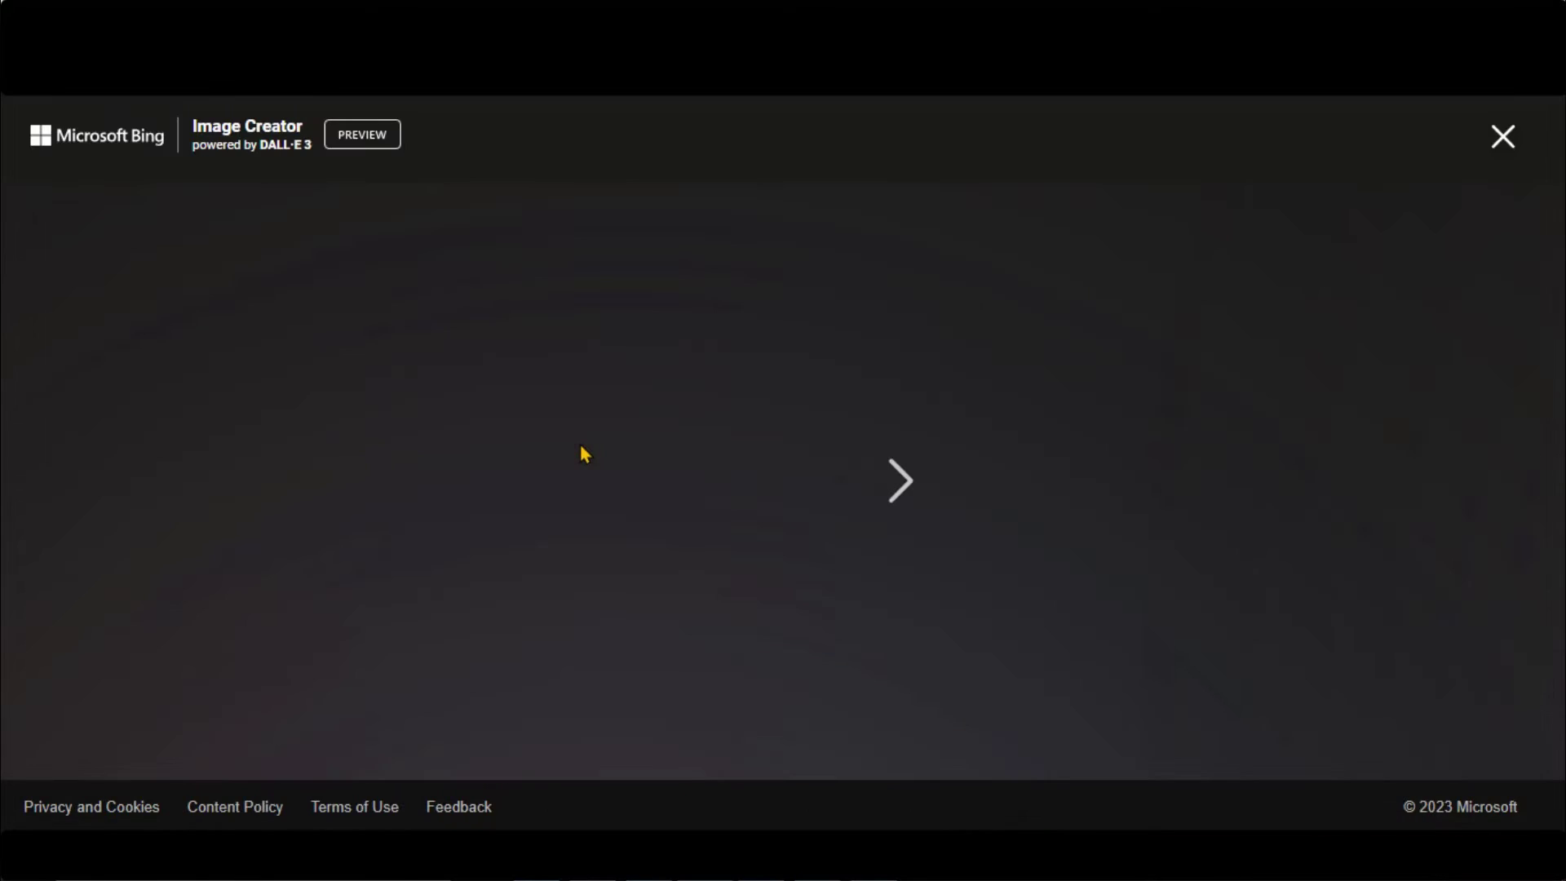
left_click(897, 483)
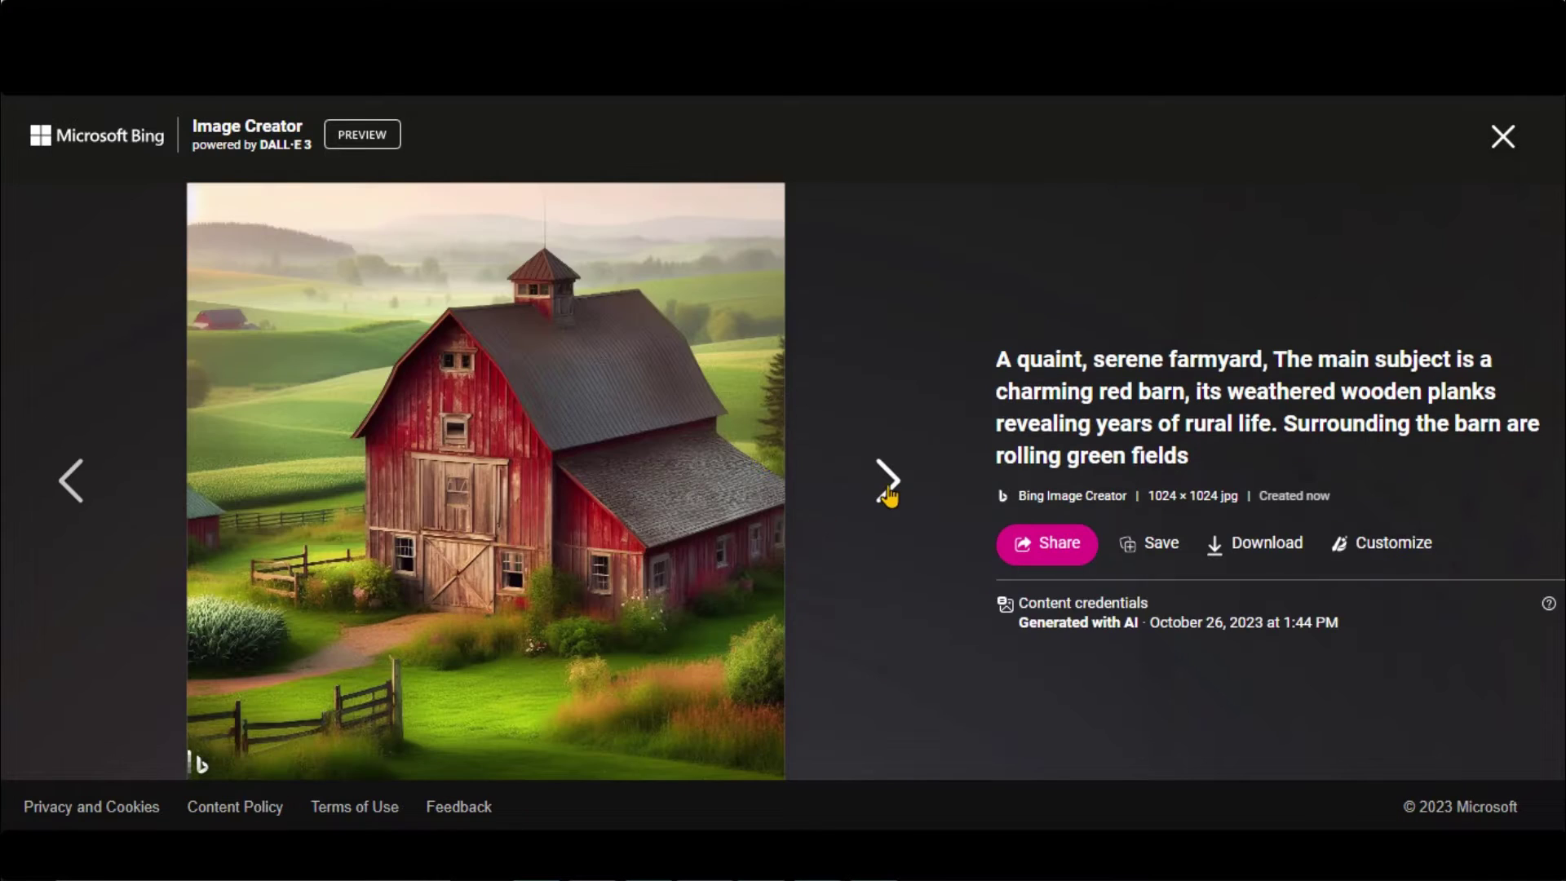
left_click(888, 489)
left_click(887, 490)
left_click(1501, 137)
left_click_drag(558, 481, 1006, 216)
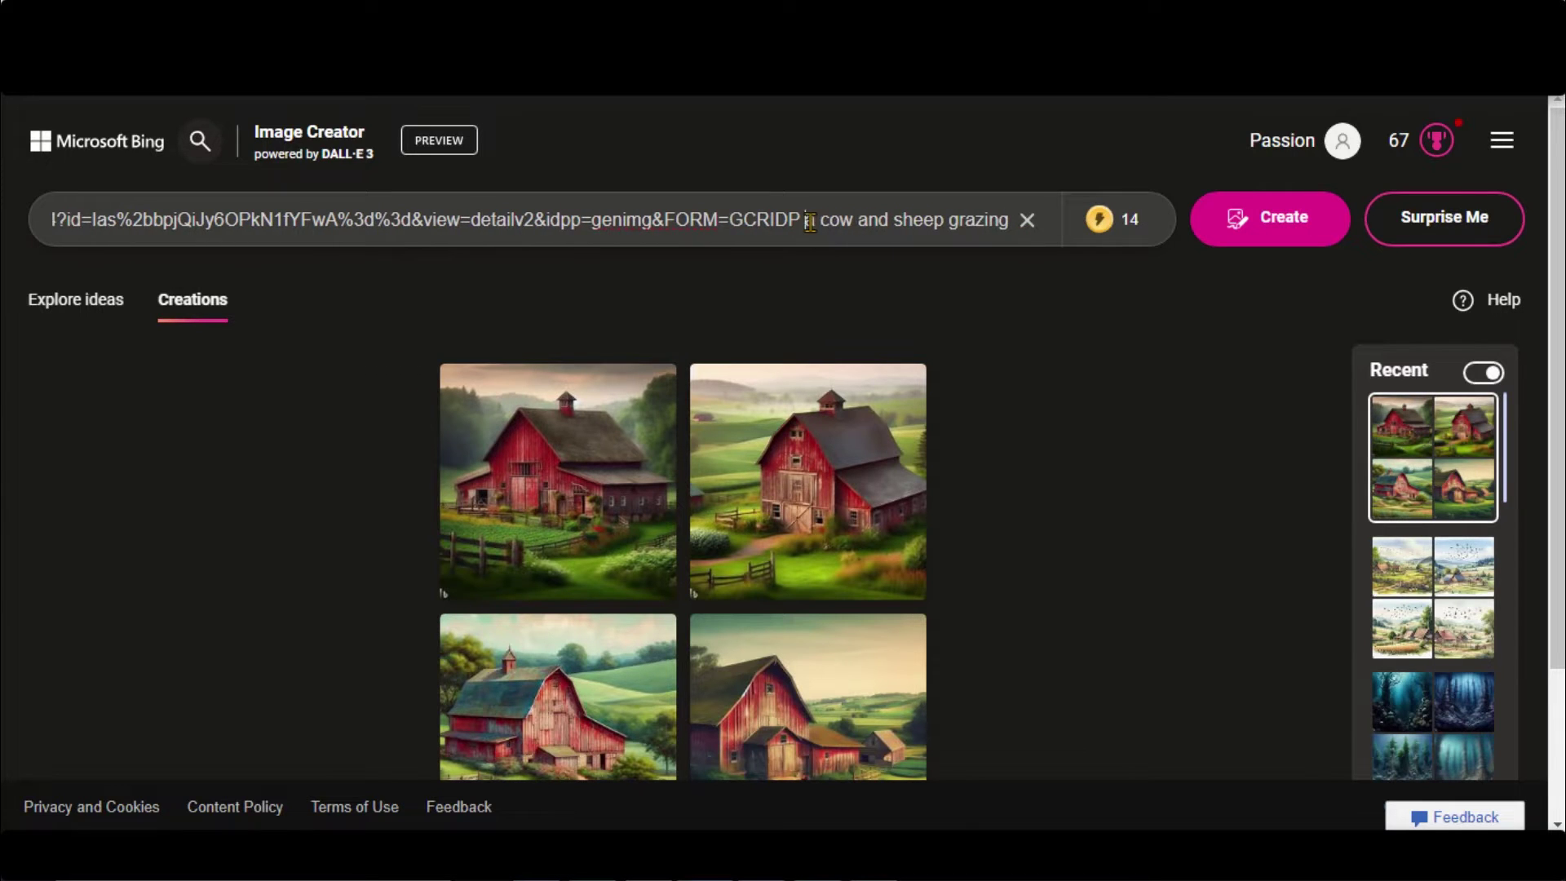
- Generate cow-and-sheep grazing images from the barn result, regenerate, and preview the new images
key("Return")
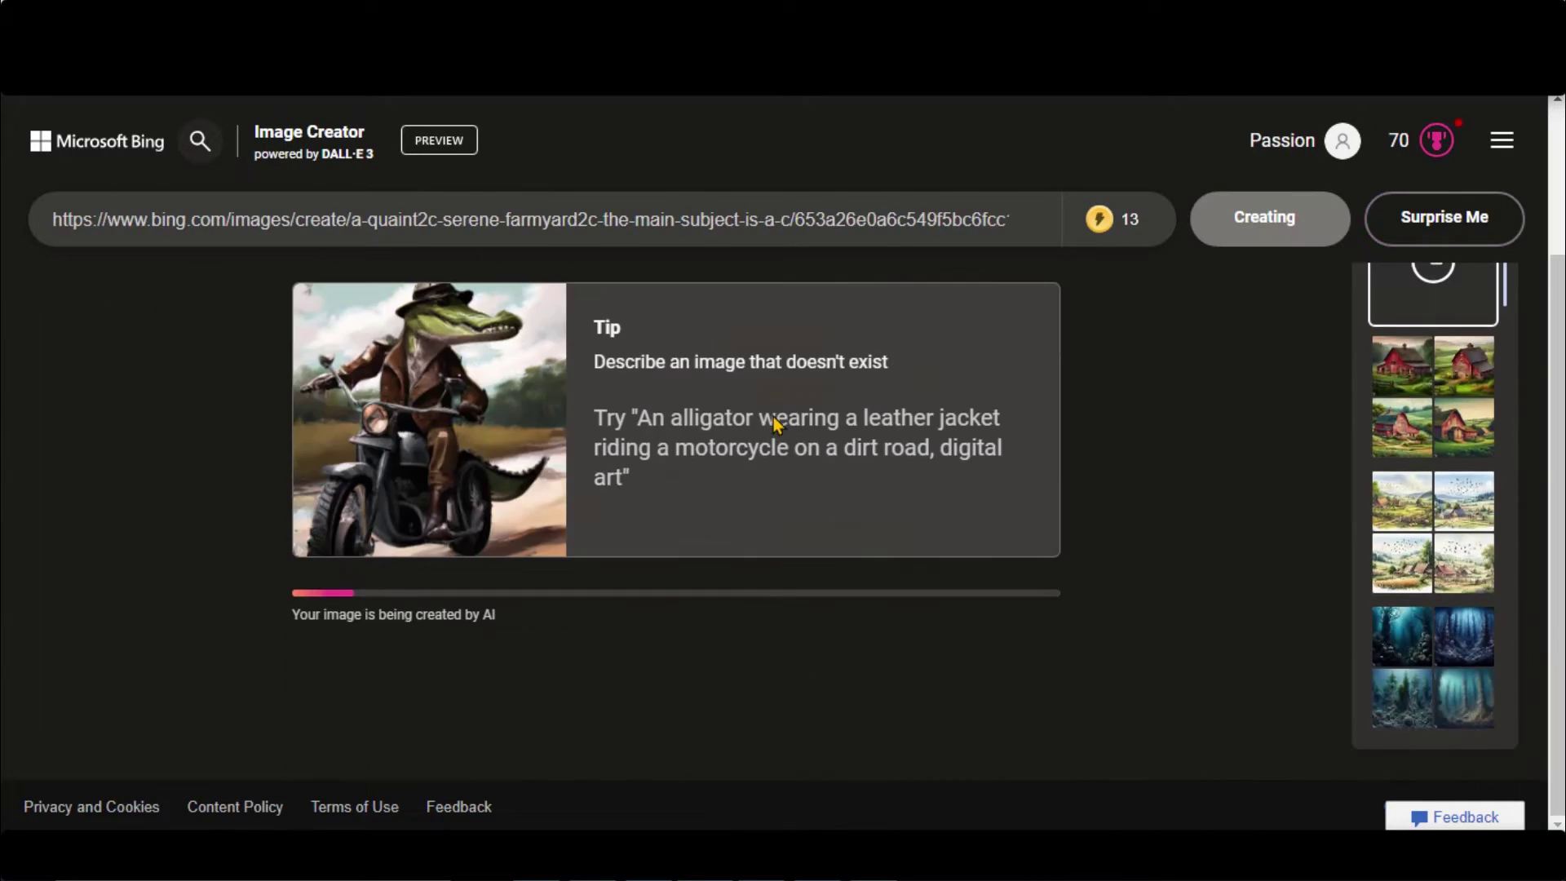
left_click(540, 408)
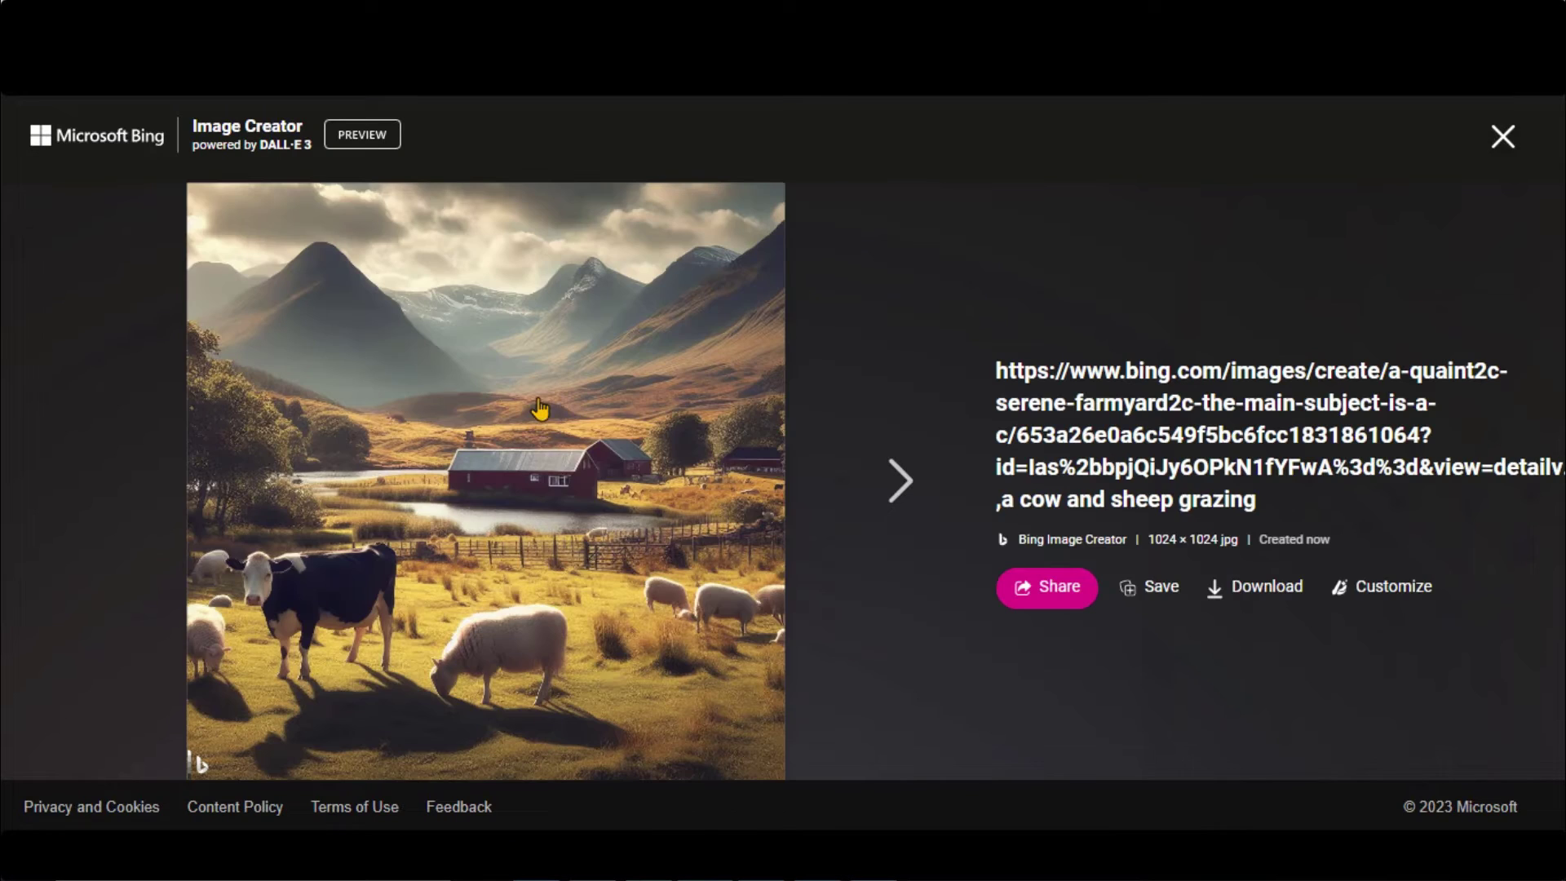
key("Escape")
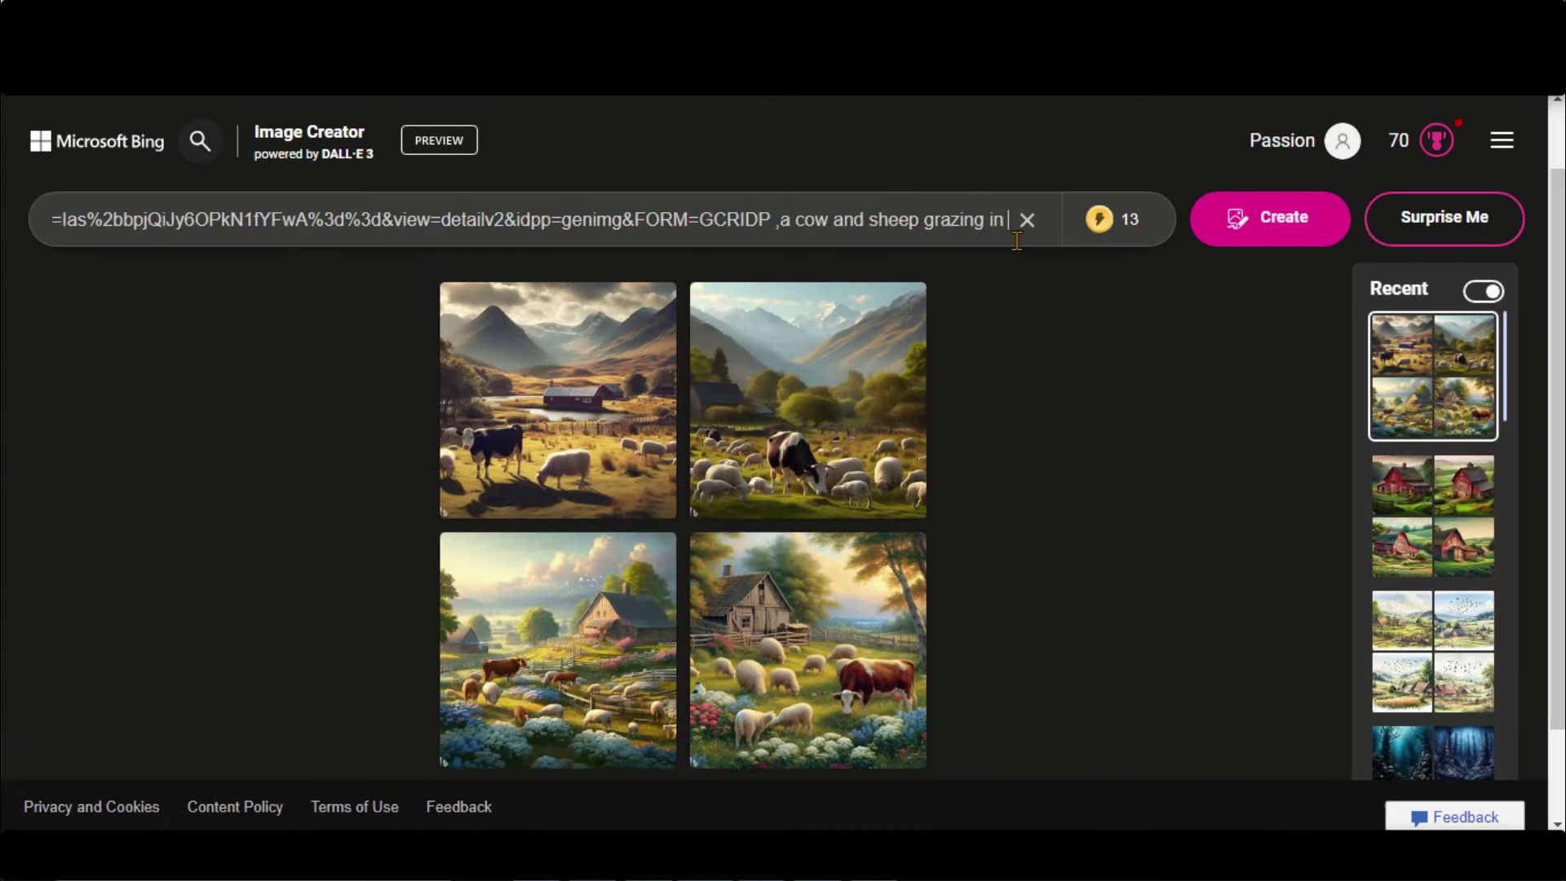
key("Return")
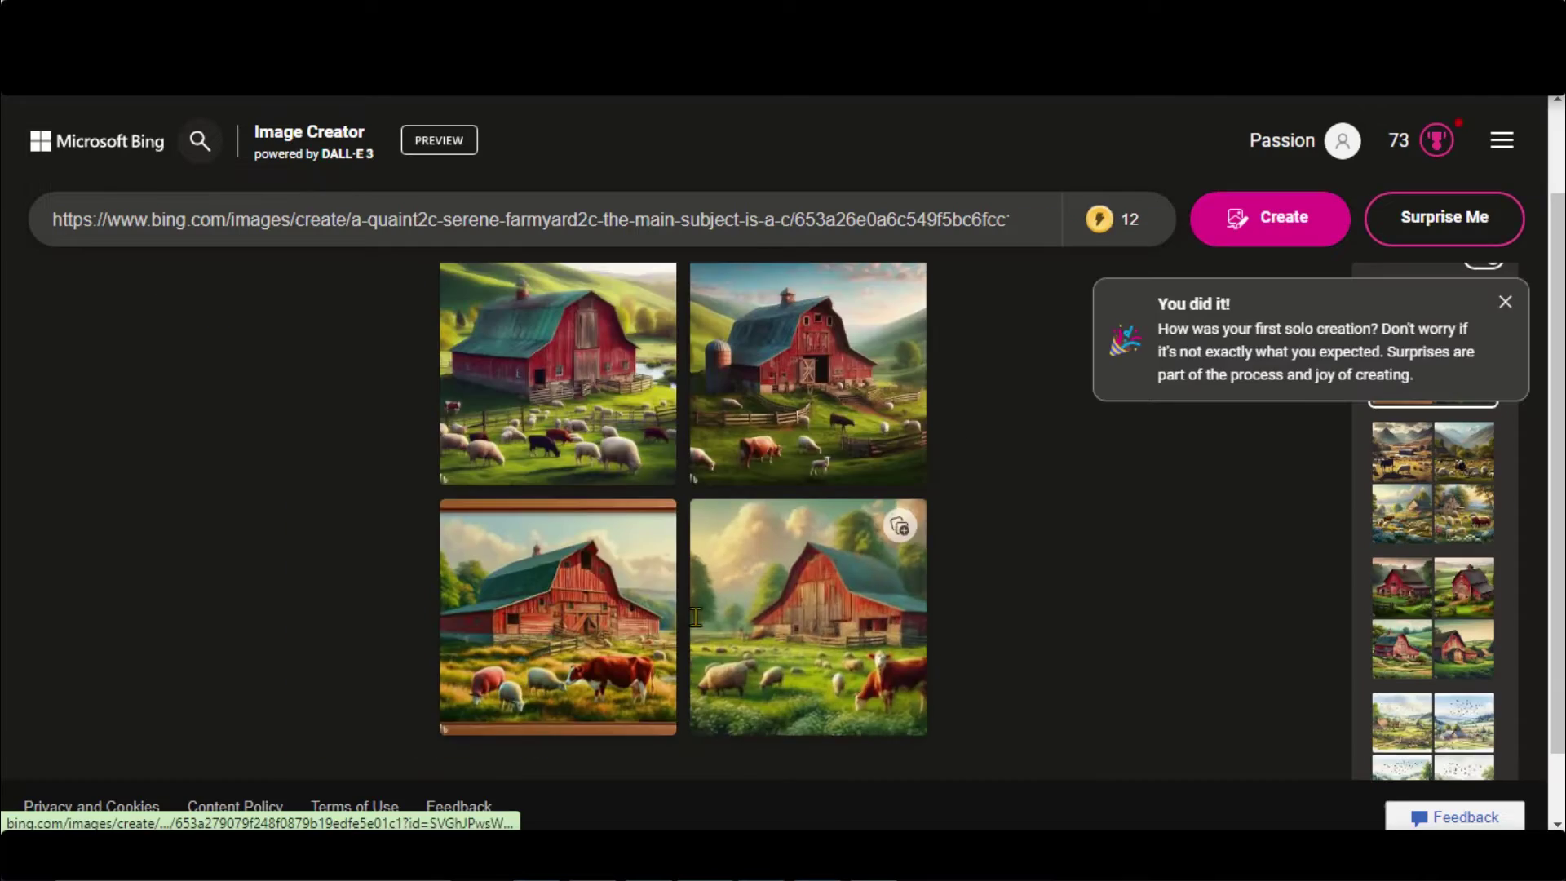
left_click(569, 419)
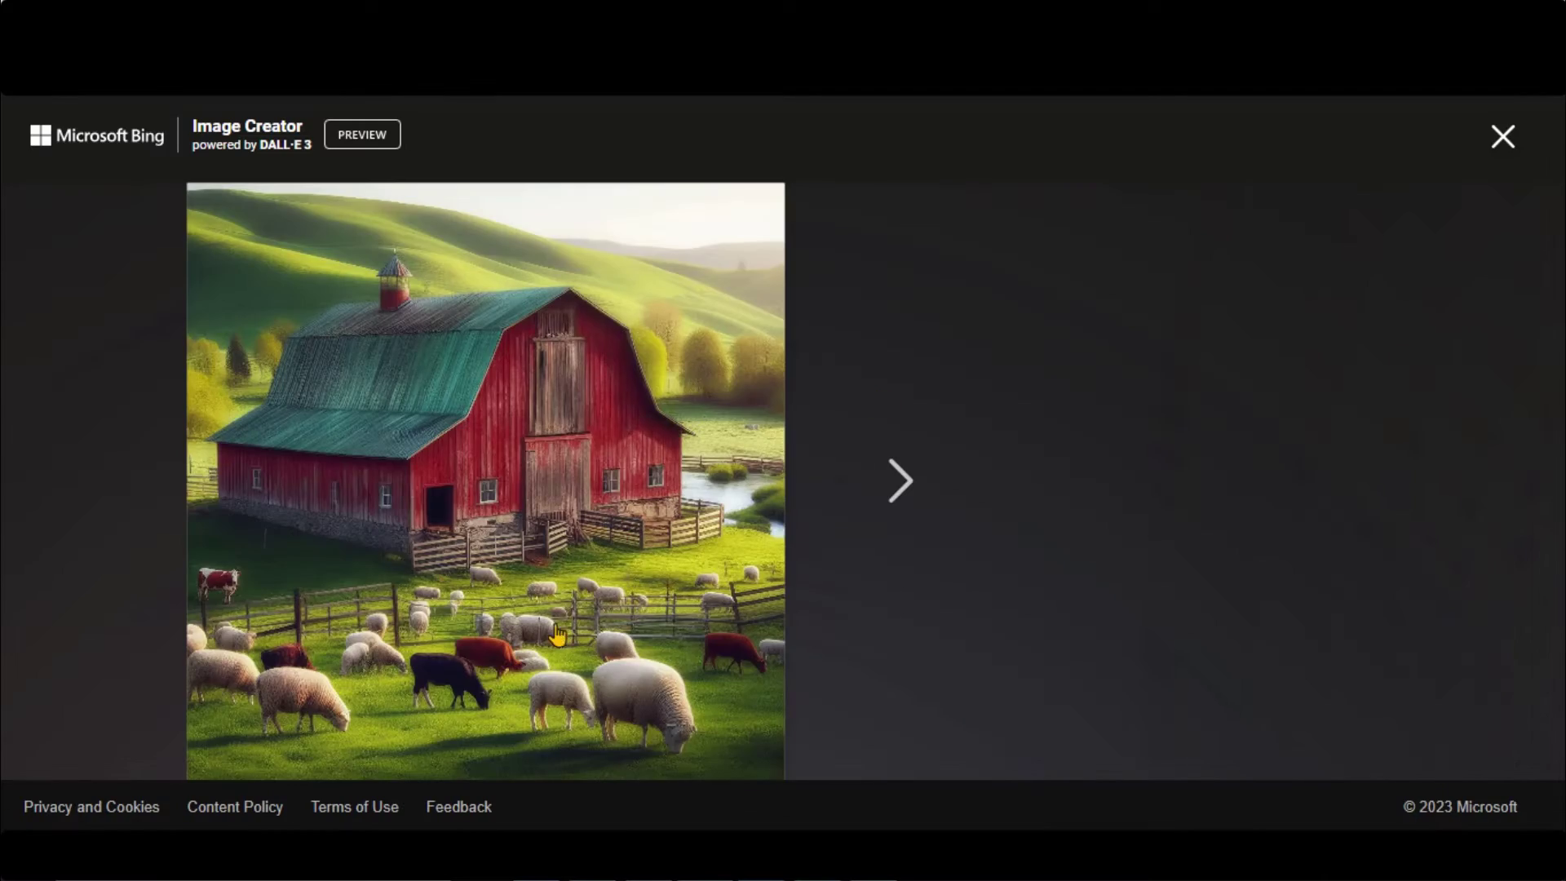
left_click(896, 488)
left_click(895, 488)
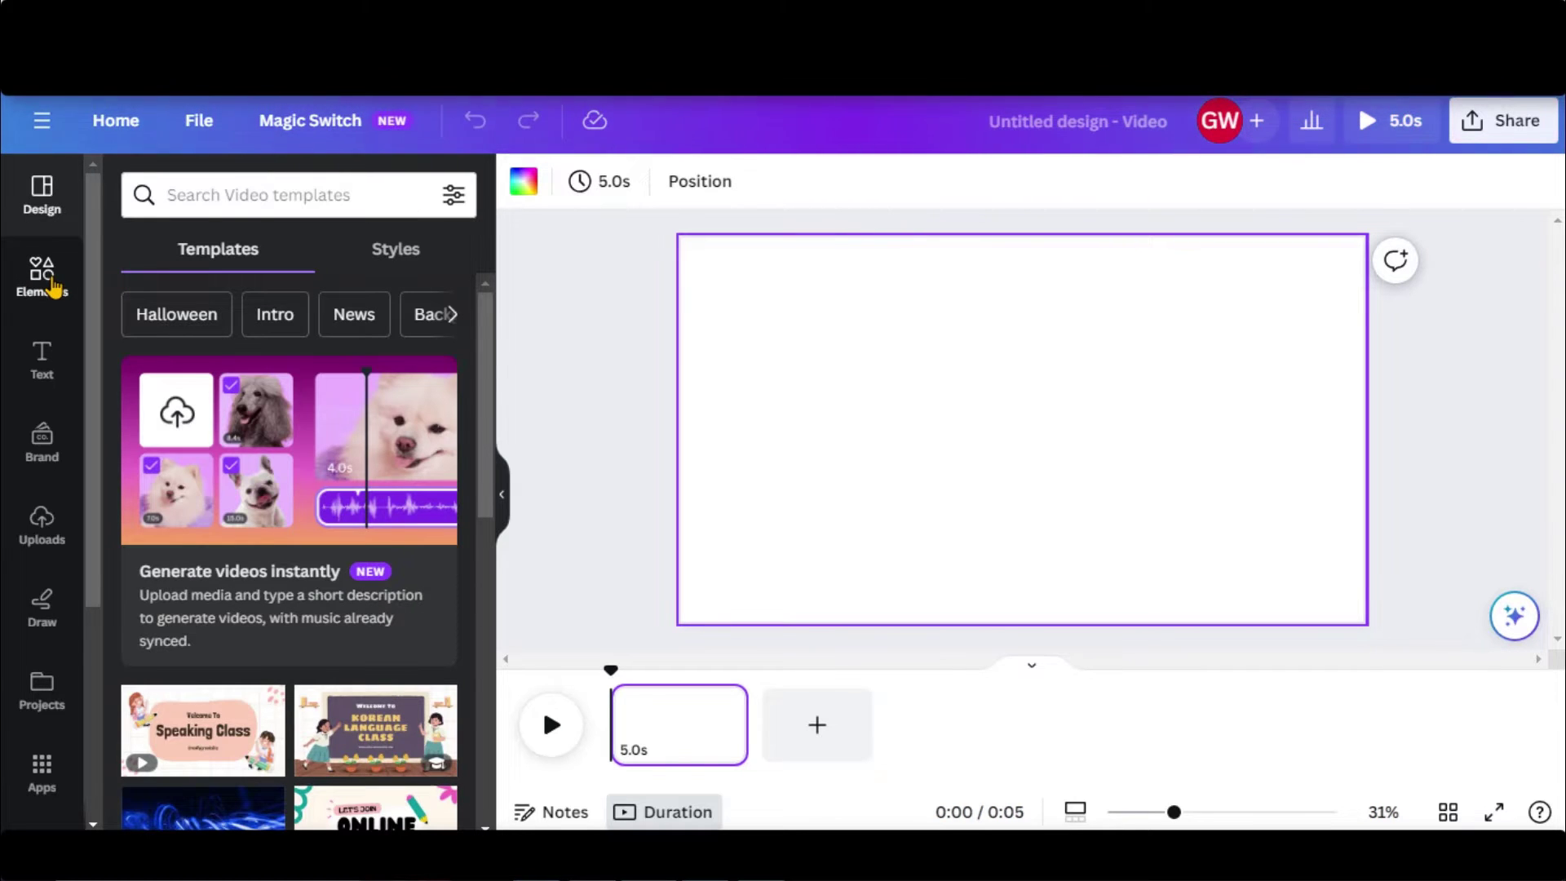
- Search elements for 'cartoon' videos and add the 9.0s girl clip to the first page
left_click(45, 277)
left_click(219, 195)
type("cartoon")
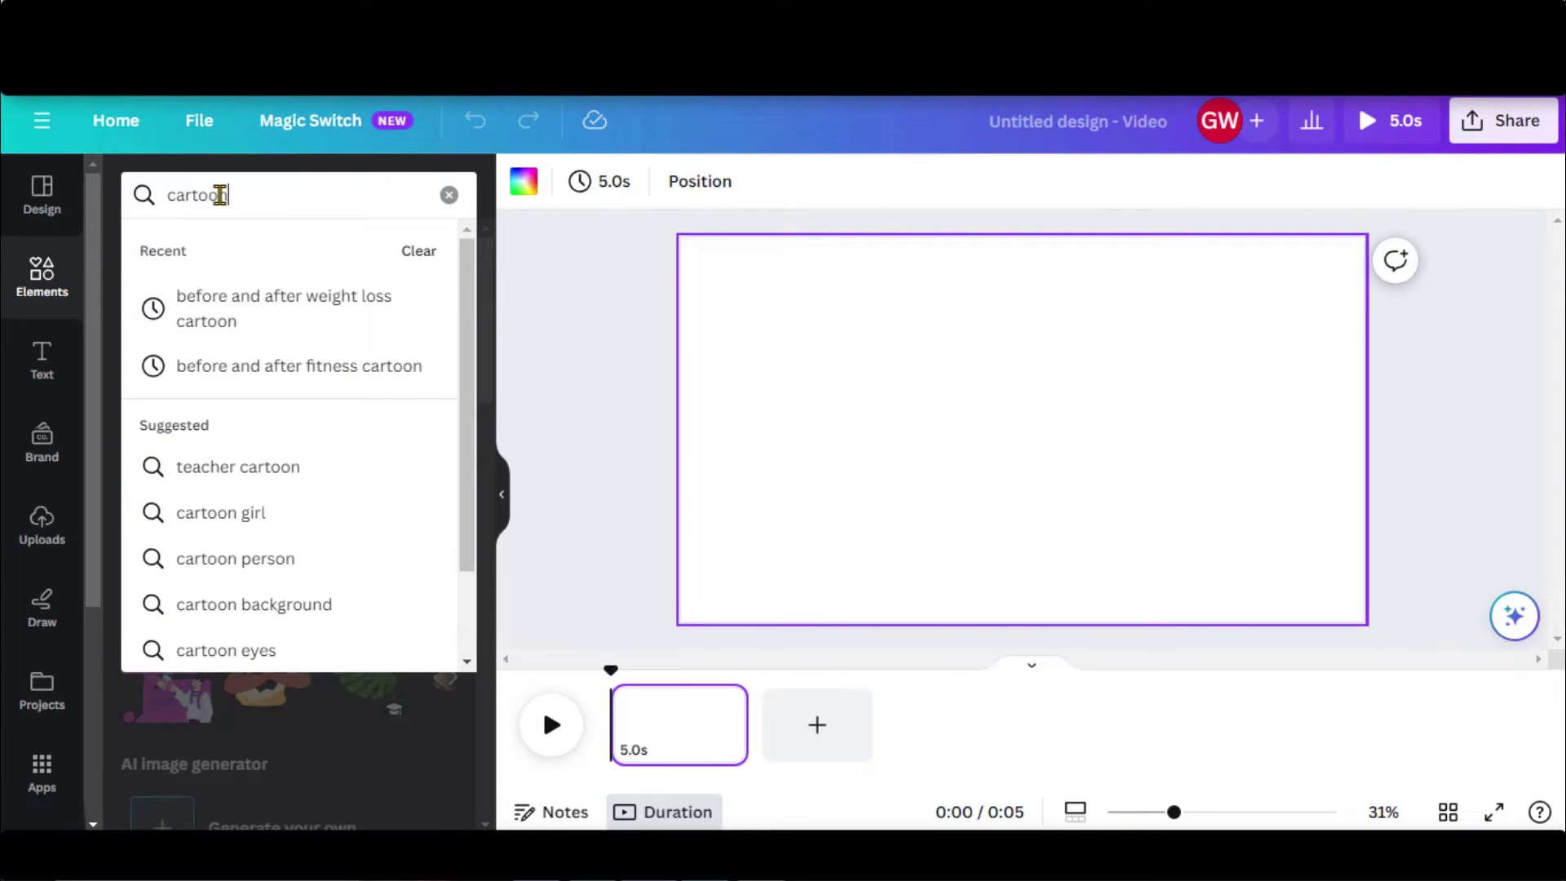
key("Return")
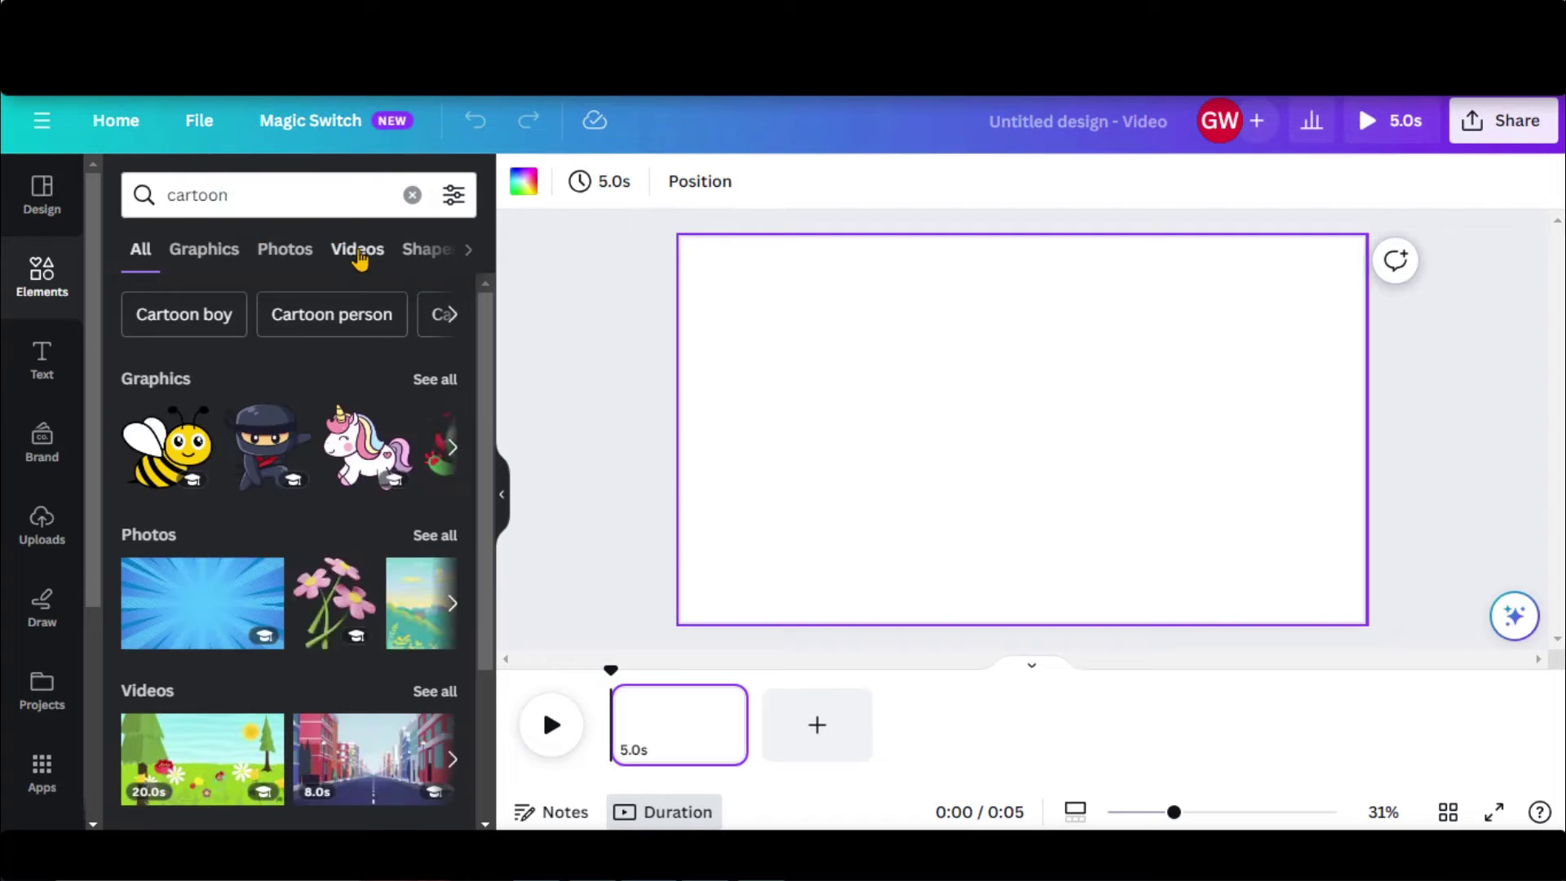
left_click(357, 251)
scroll(258, 449, "down", 10)
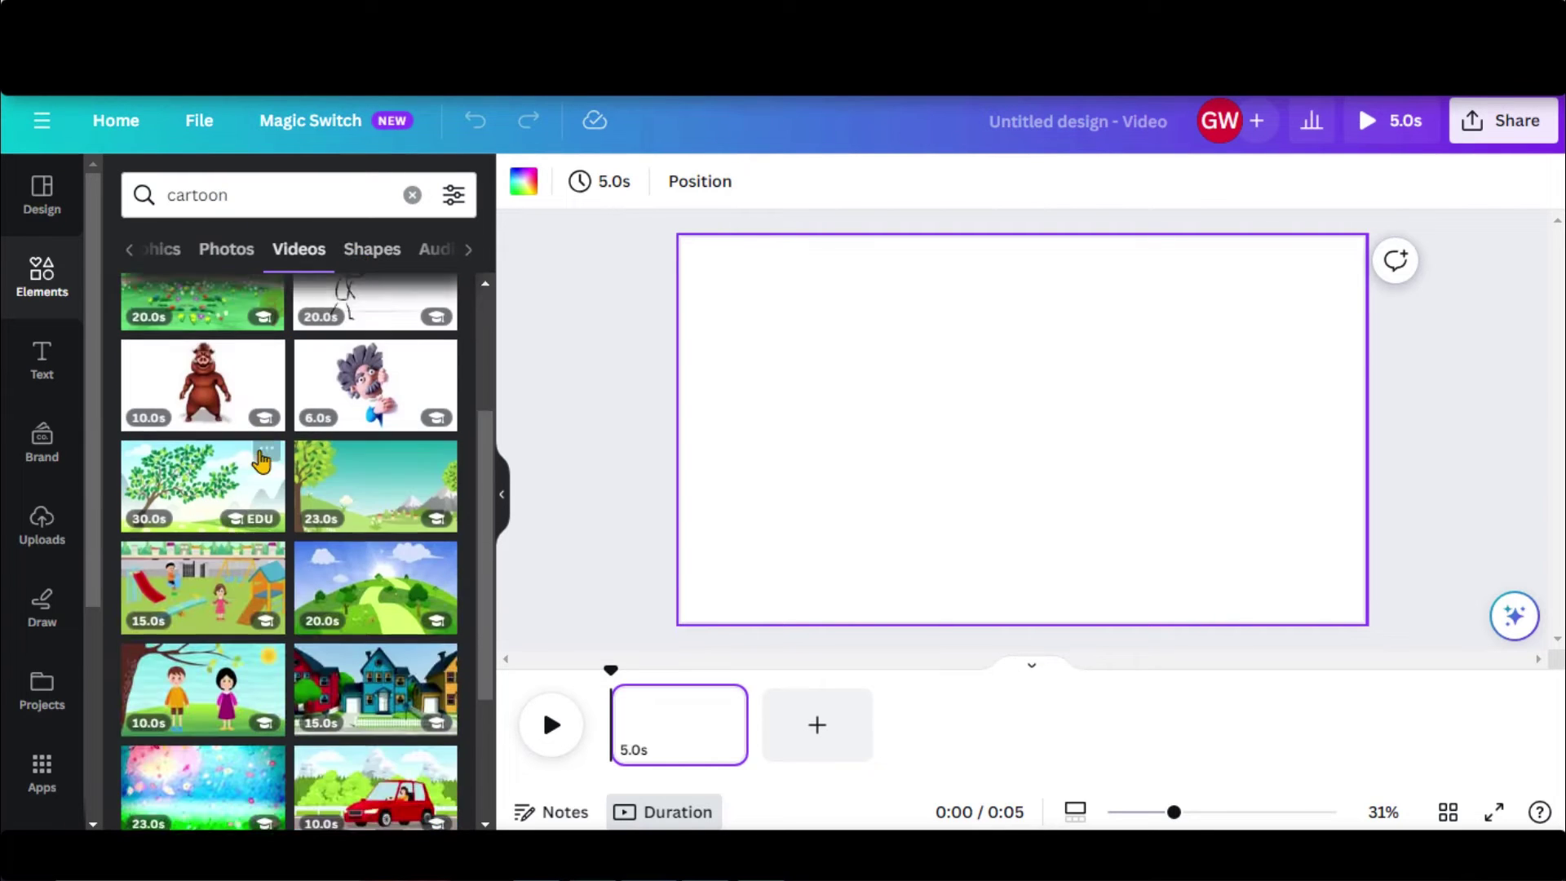
scroll(261, 464, "down", 1)
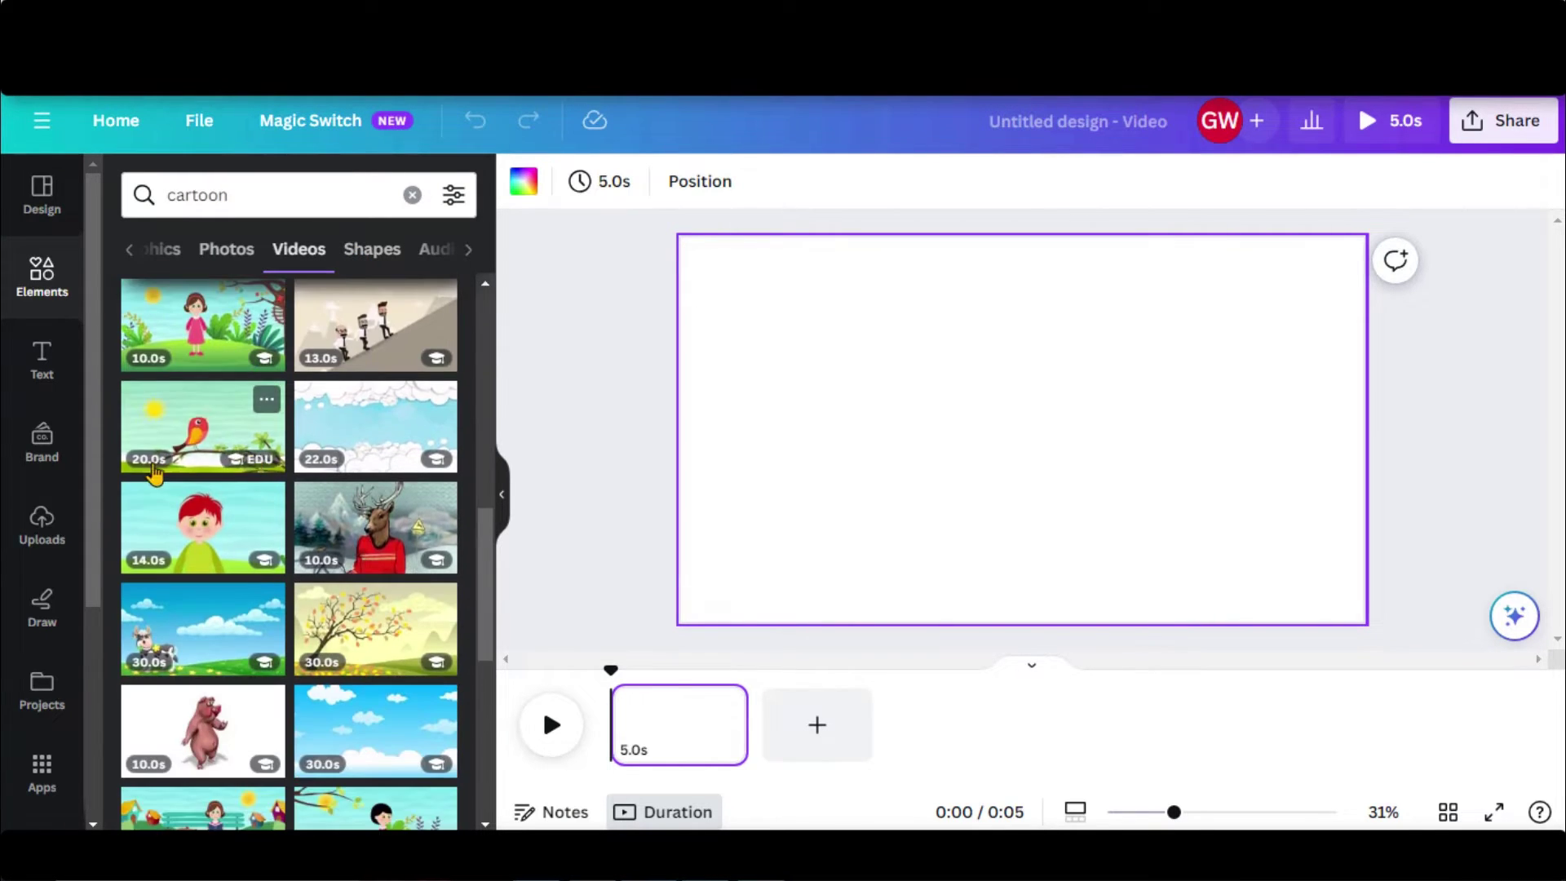
scroll(343, 487, "down", 3)
left_click(375, 604)
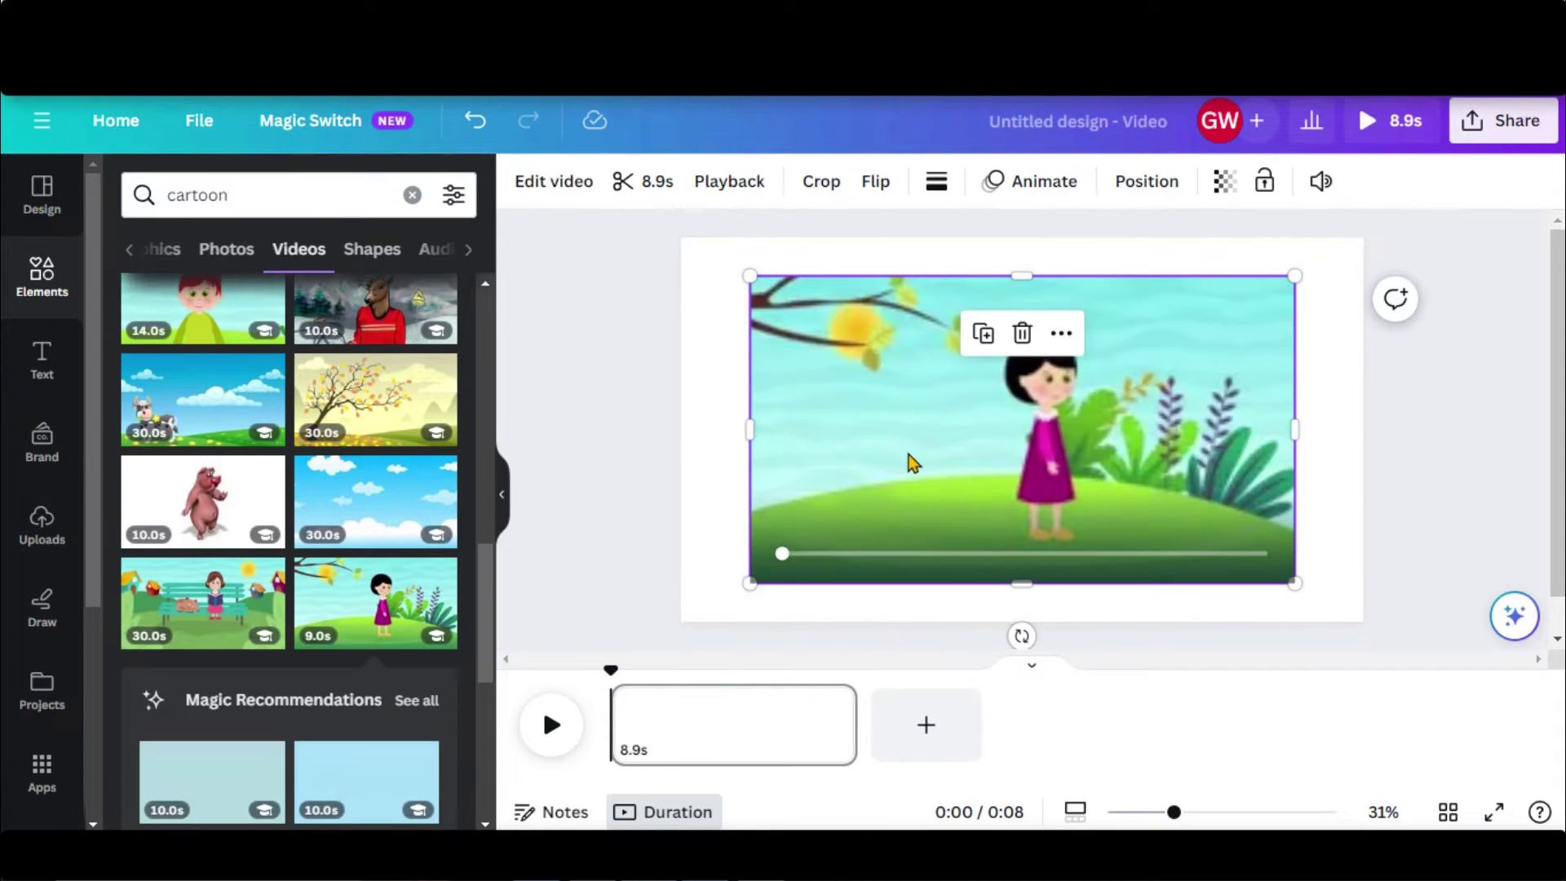
right_click(914, 562)
left_click(595, 552)
key("space")
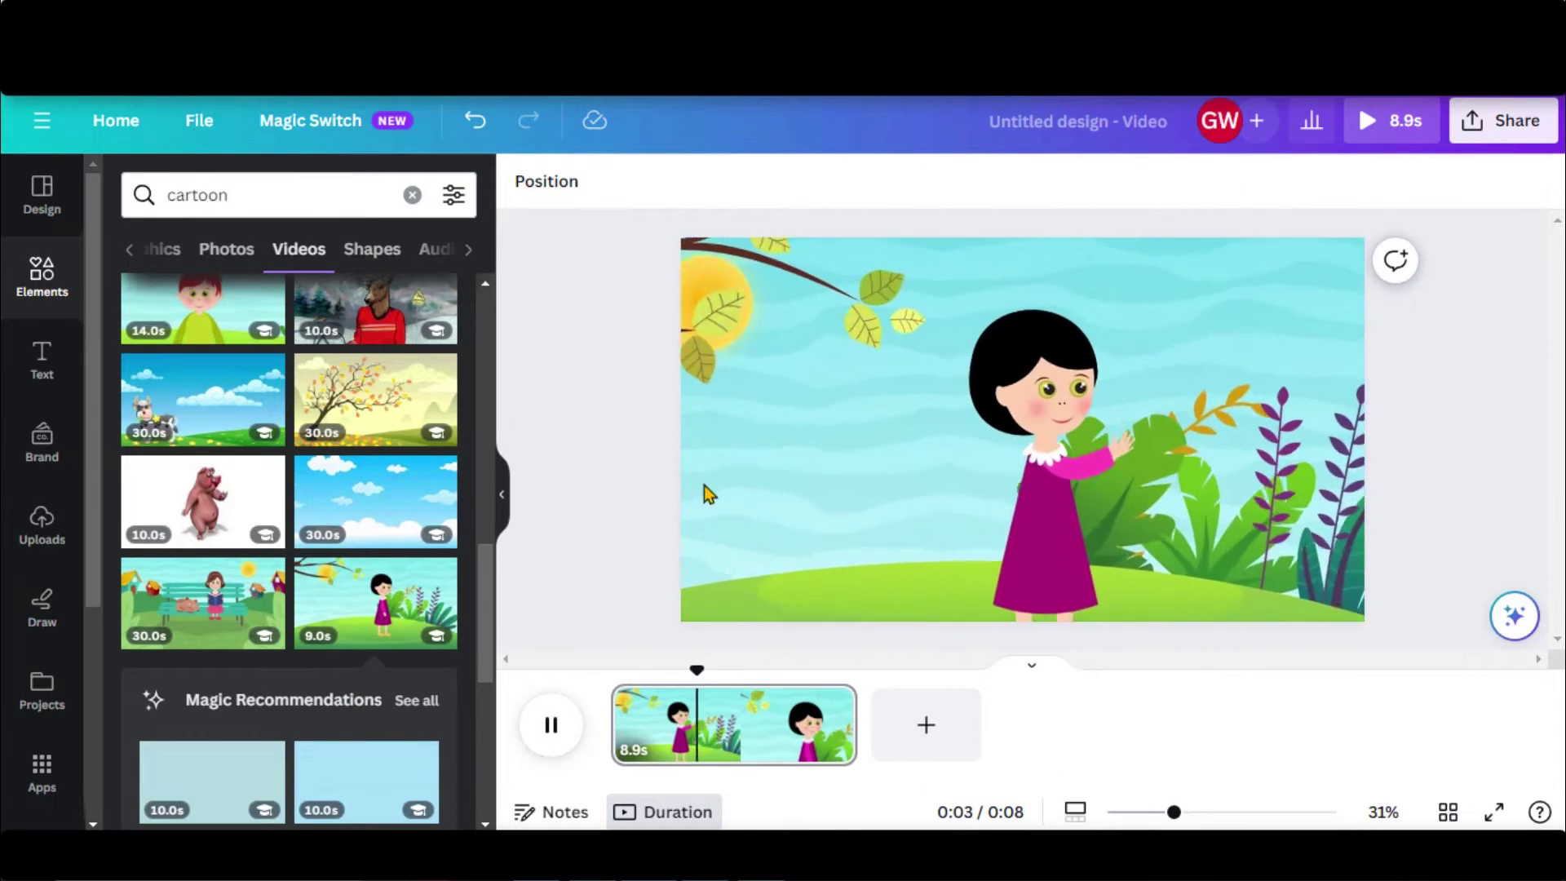
- Add a second page with the boy-among-trees cartoon clip and preview it
left_click(926, 725)
scroll(290, 506, "down", 3)
left_click(371, 566)
right_click(919, 457)
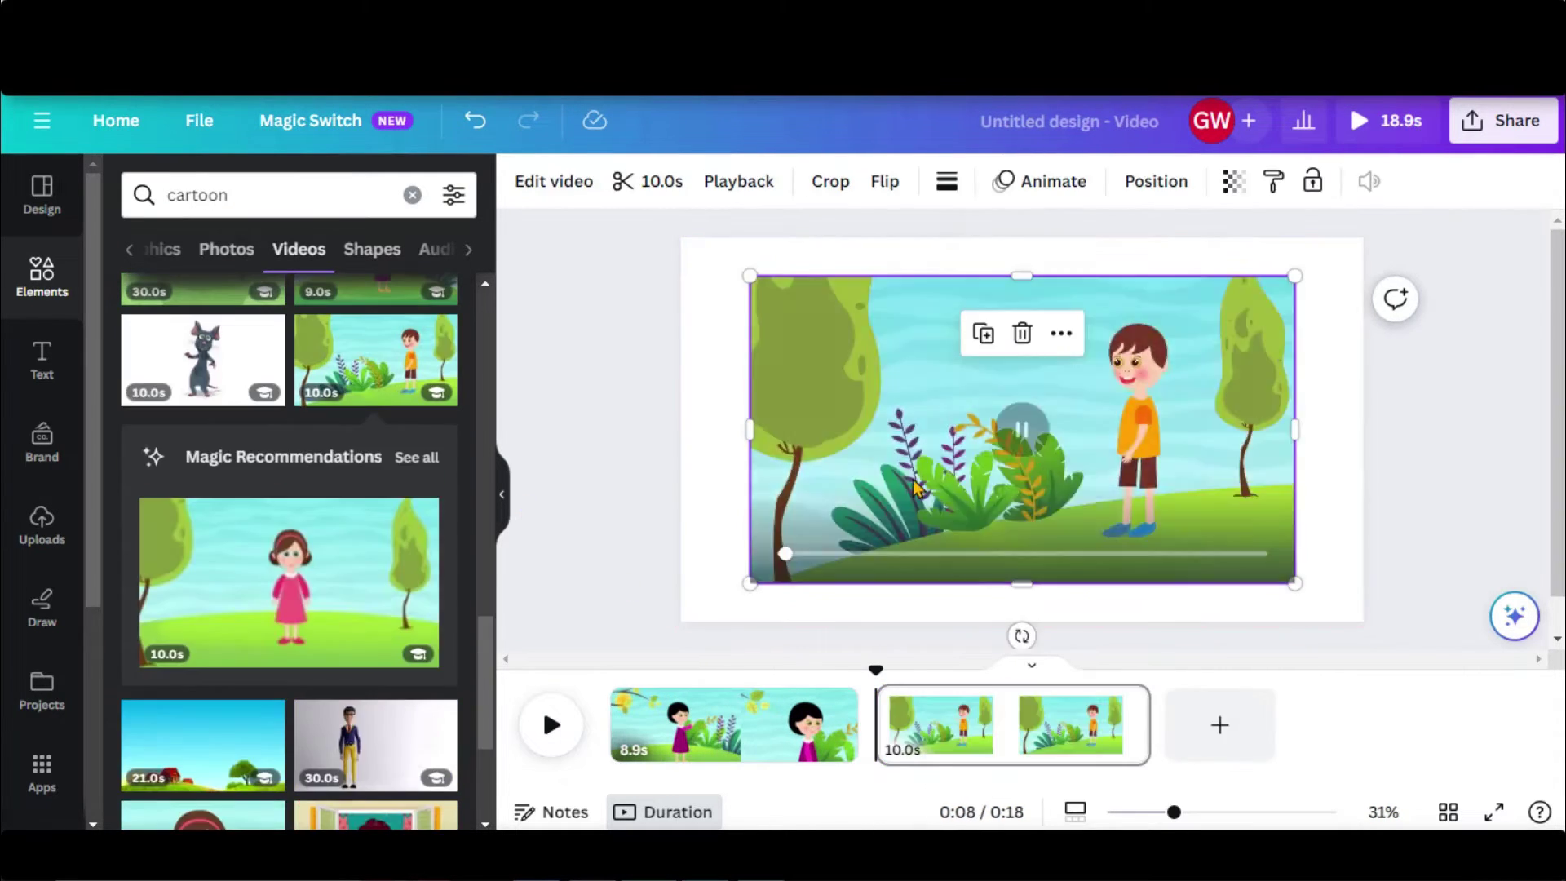
left_click(852, 665)
left_click(552, 724)
- Add a third page with the boy-at-window clip set as the page background
left_click(1219, 724)
scroll(542, 457, "down", 3)
left_click(375, 566)
right_click(1012, 456)
left_click(1171, 748)
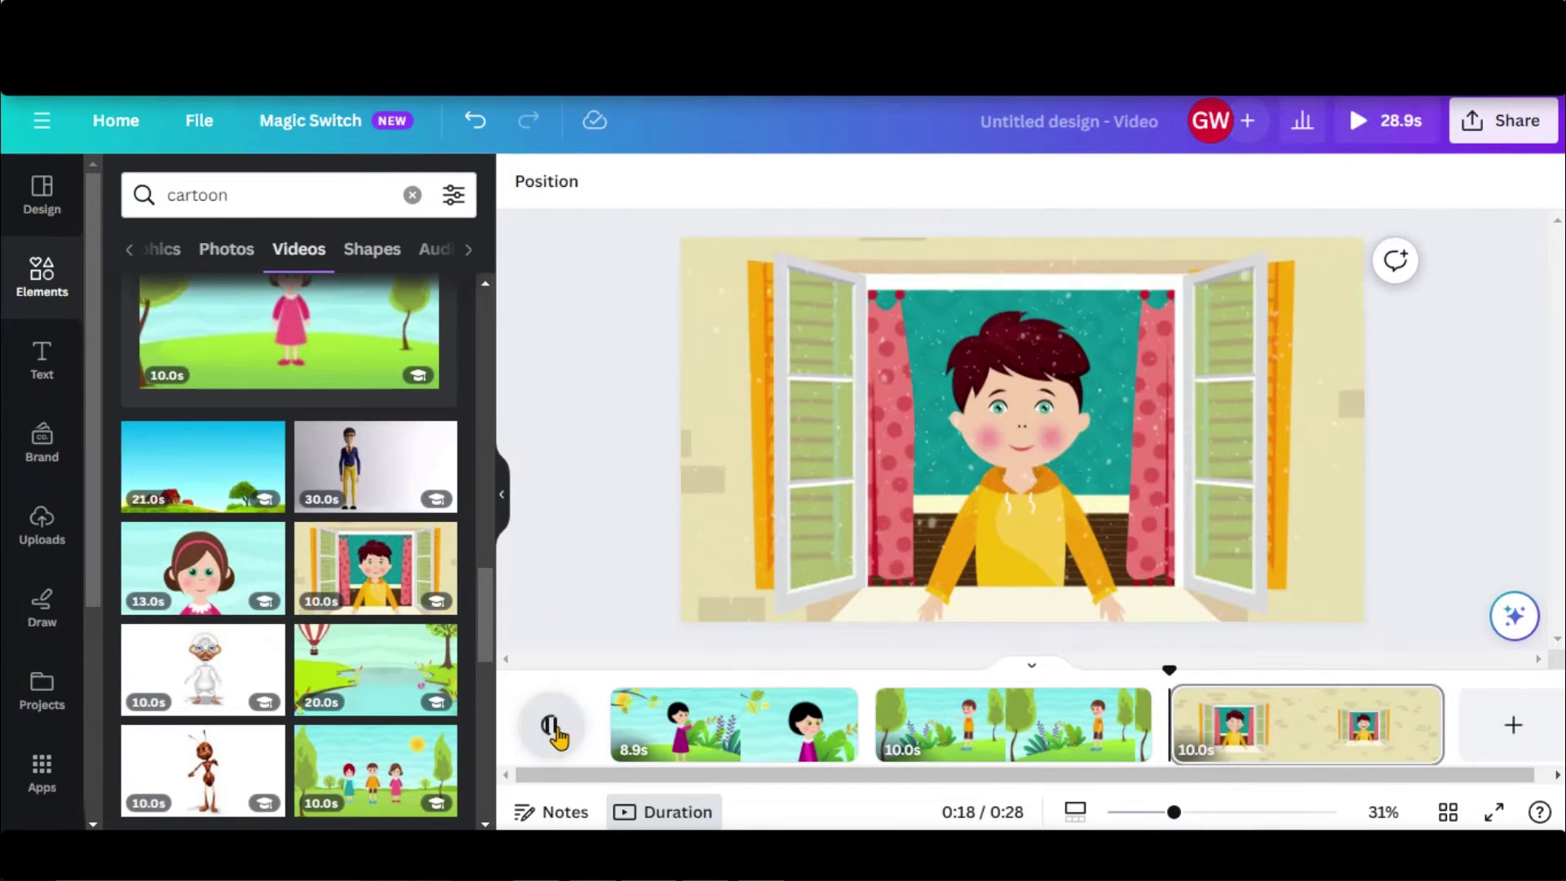
left_click(552, 724)
left_click(552, 725)
- Add a fourth page with the three-kids clip as background, then scrub the whole video
left_click(1513, 725)
left_click(375, 771)
right_click(1030, 457)
left_click(1210, 751)
scroll(897, 724, "left", 5)
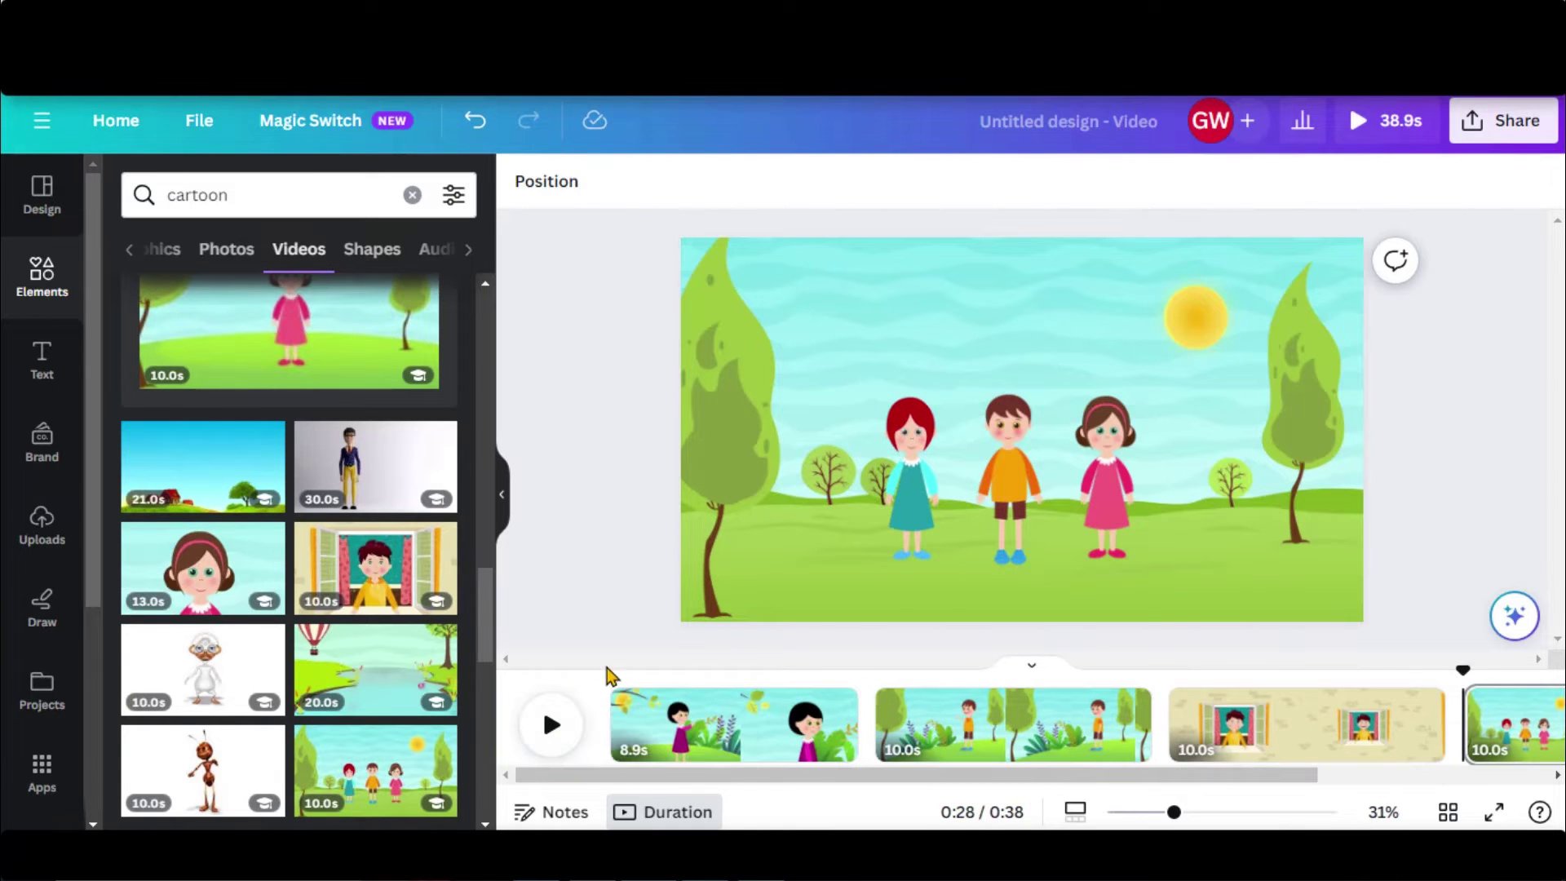
left_click(617, 689)
left_click_drag(617, 690, 1513, 721)
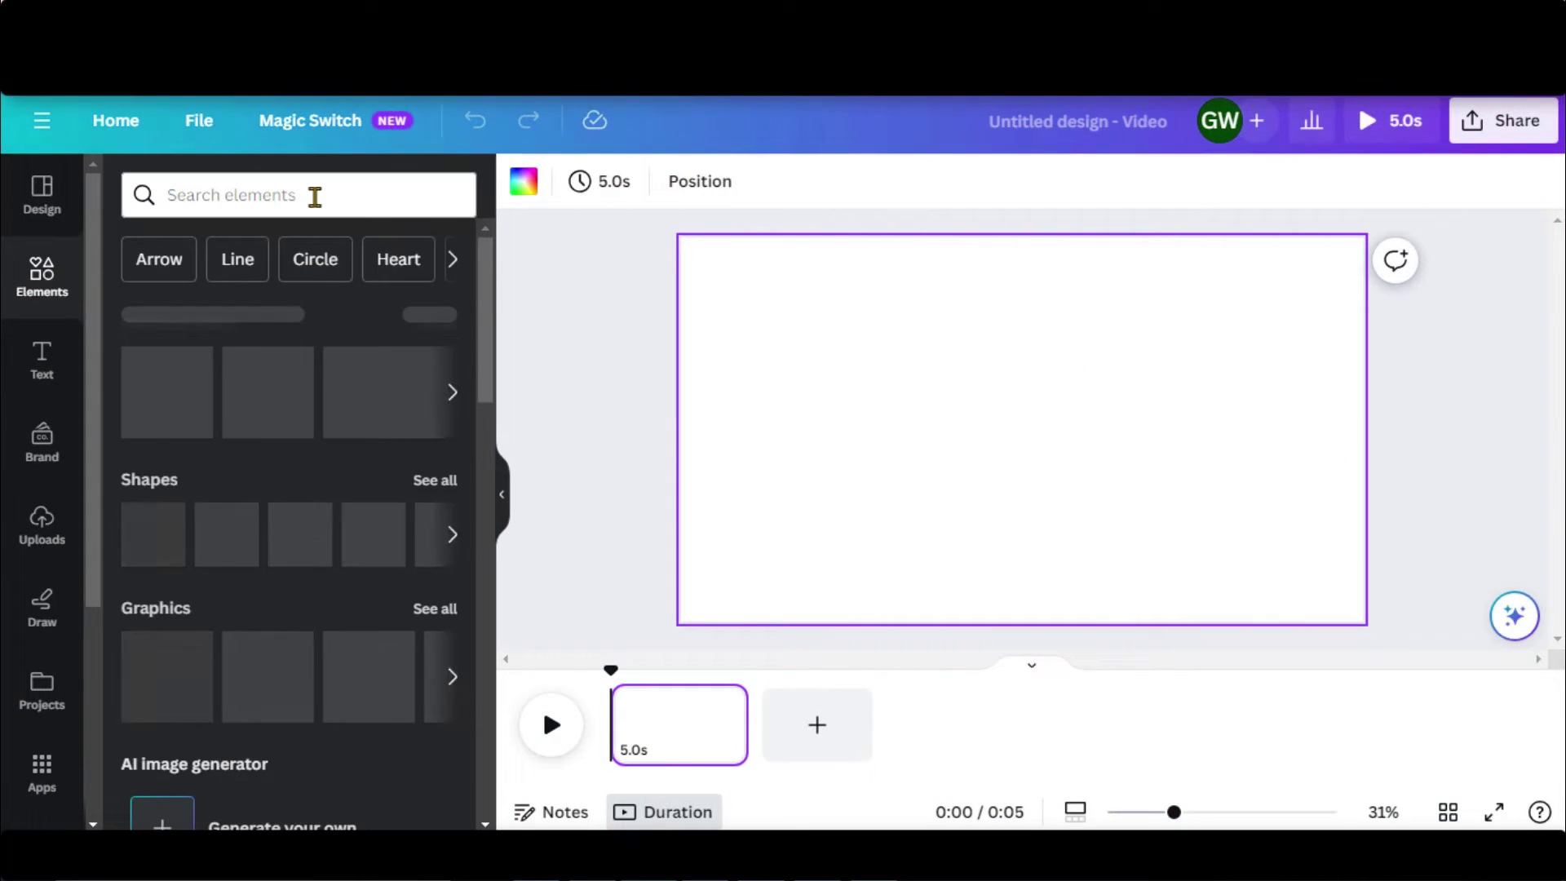
- Search 'farmyard' graphics and set the pink barn scene as the page background
left_click(314, 197)
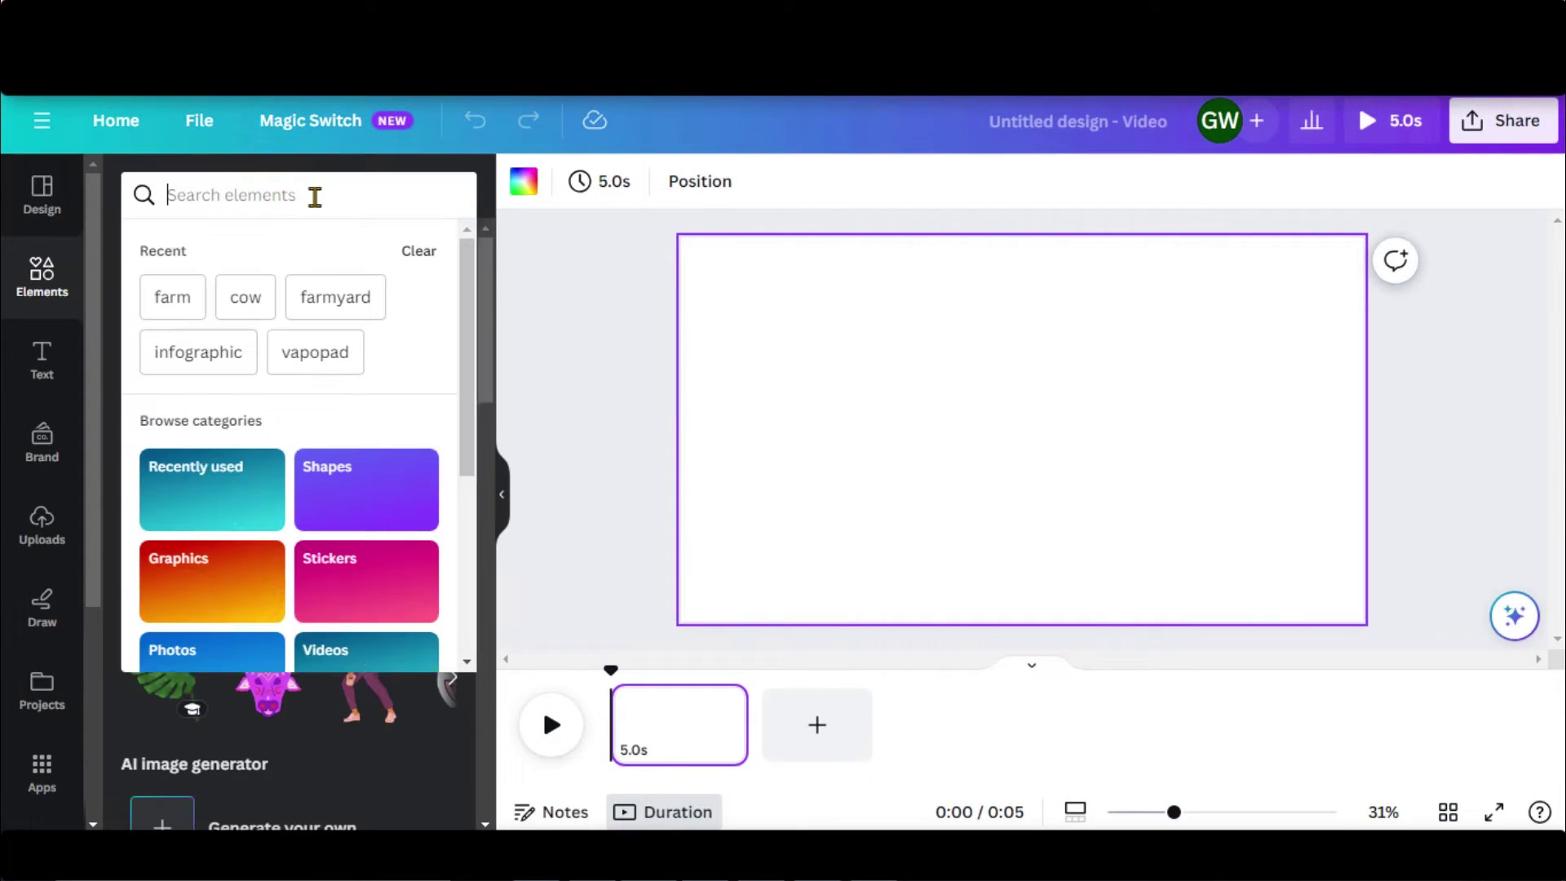
type("farmyard")
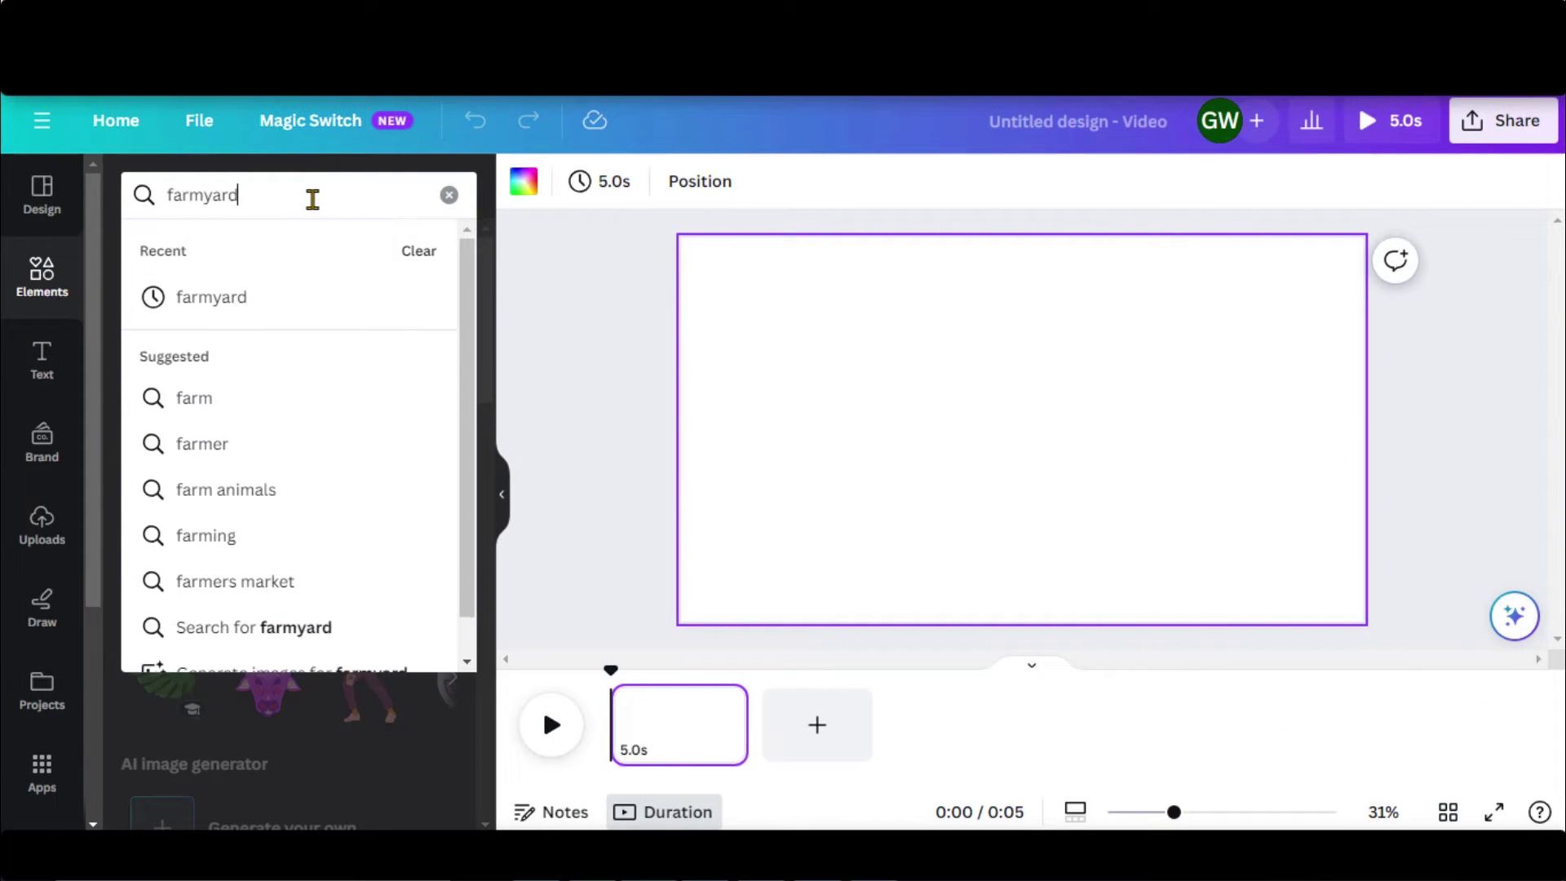
key("Return")
left_click(204, 250)
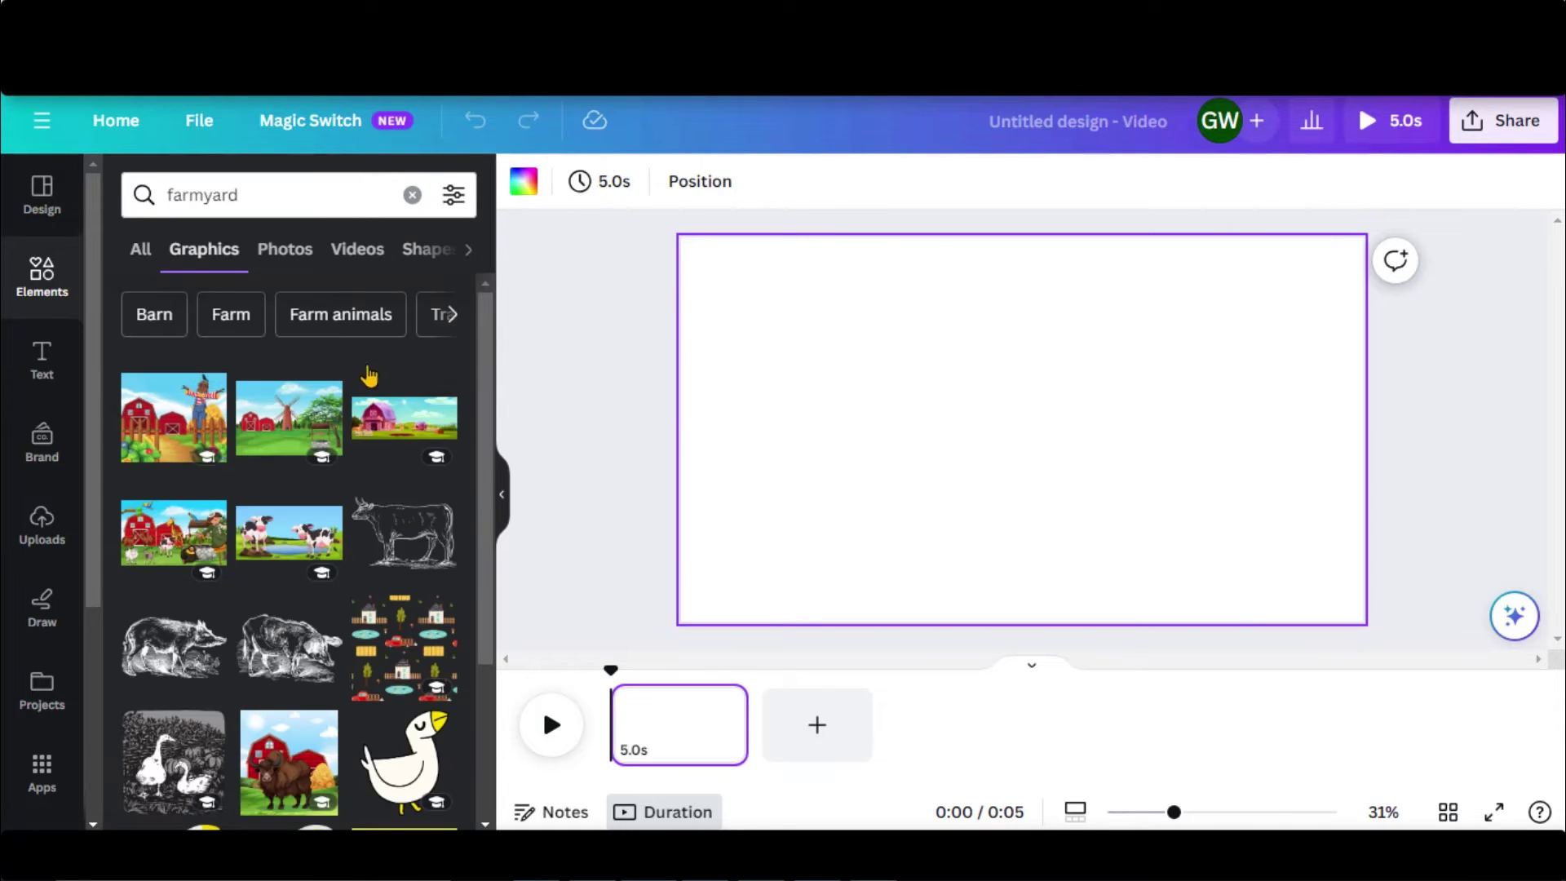
scroll(365, 399, "down", 15)
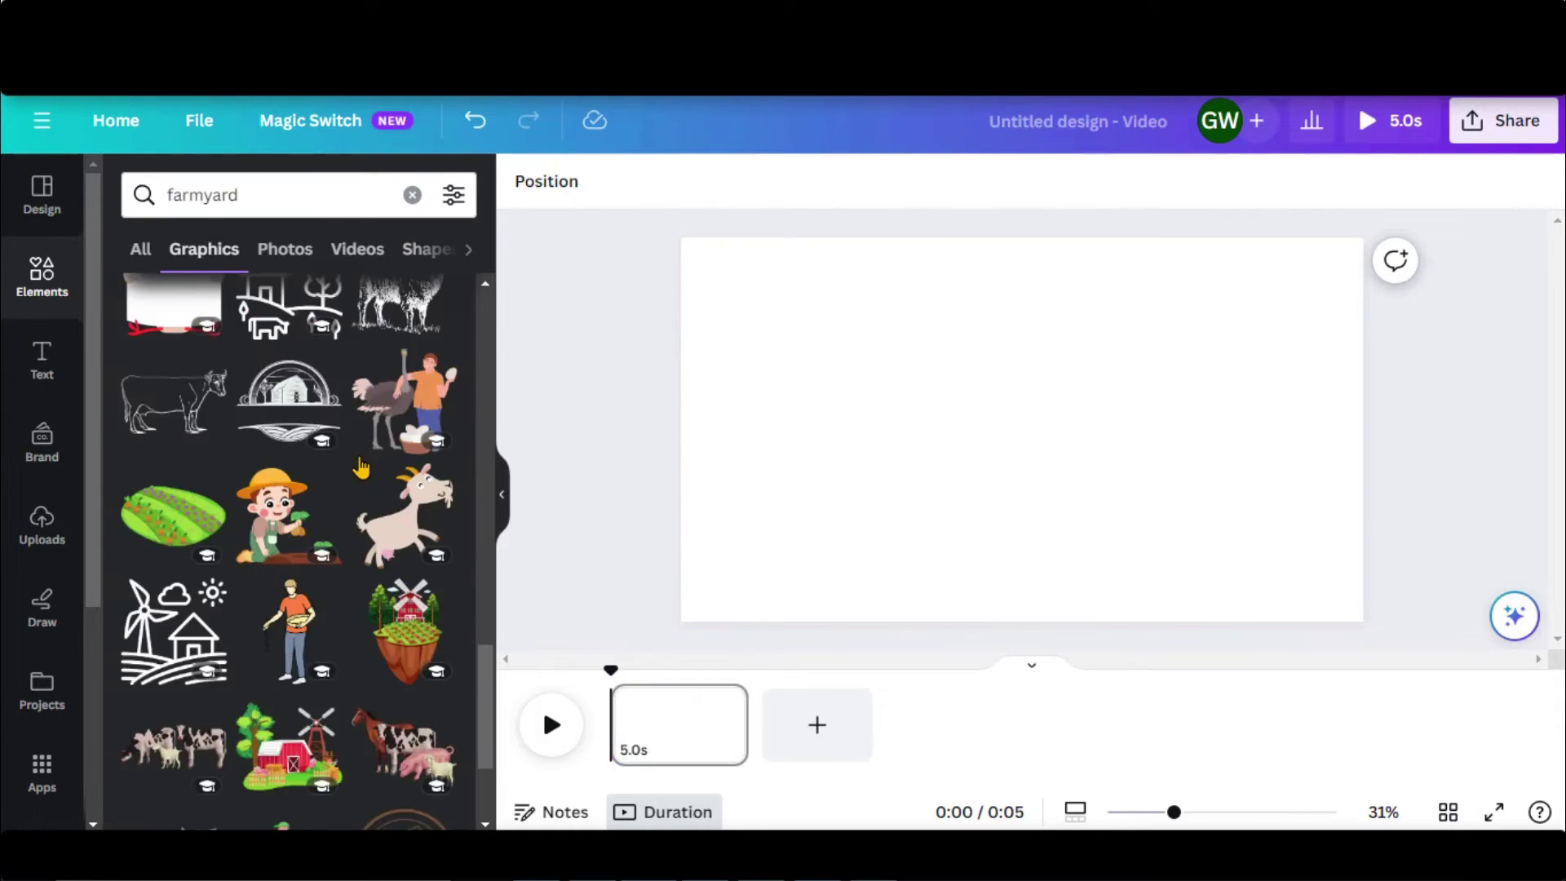
scroll(281, 509, "up", 15)
left_click_drag(404, 417, 951, 528)
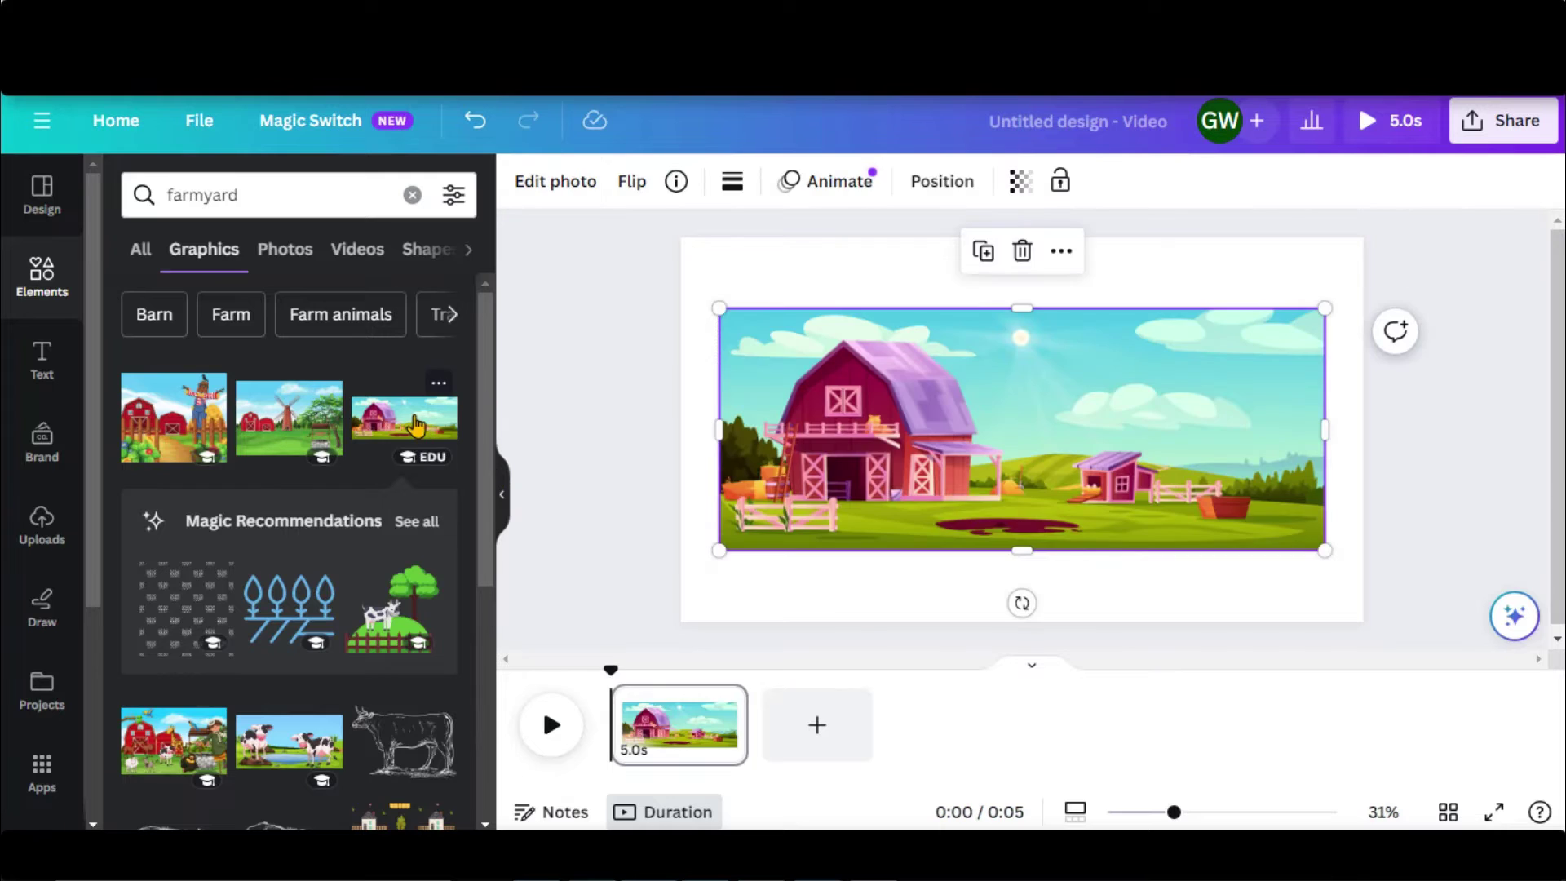
right_click(973, 470)
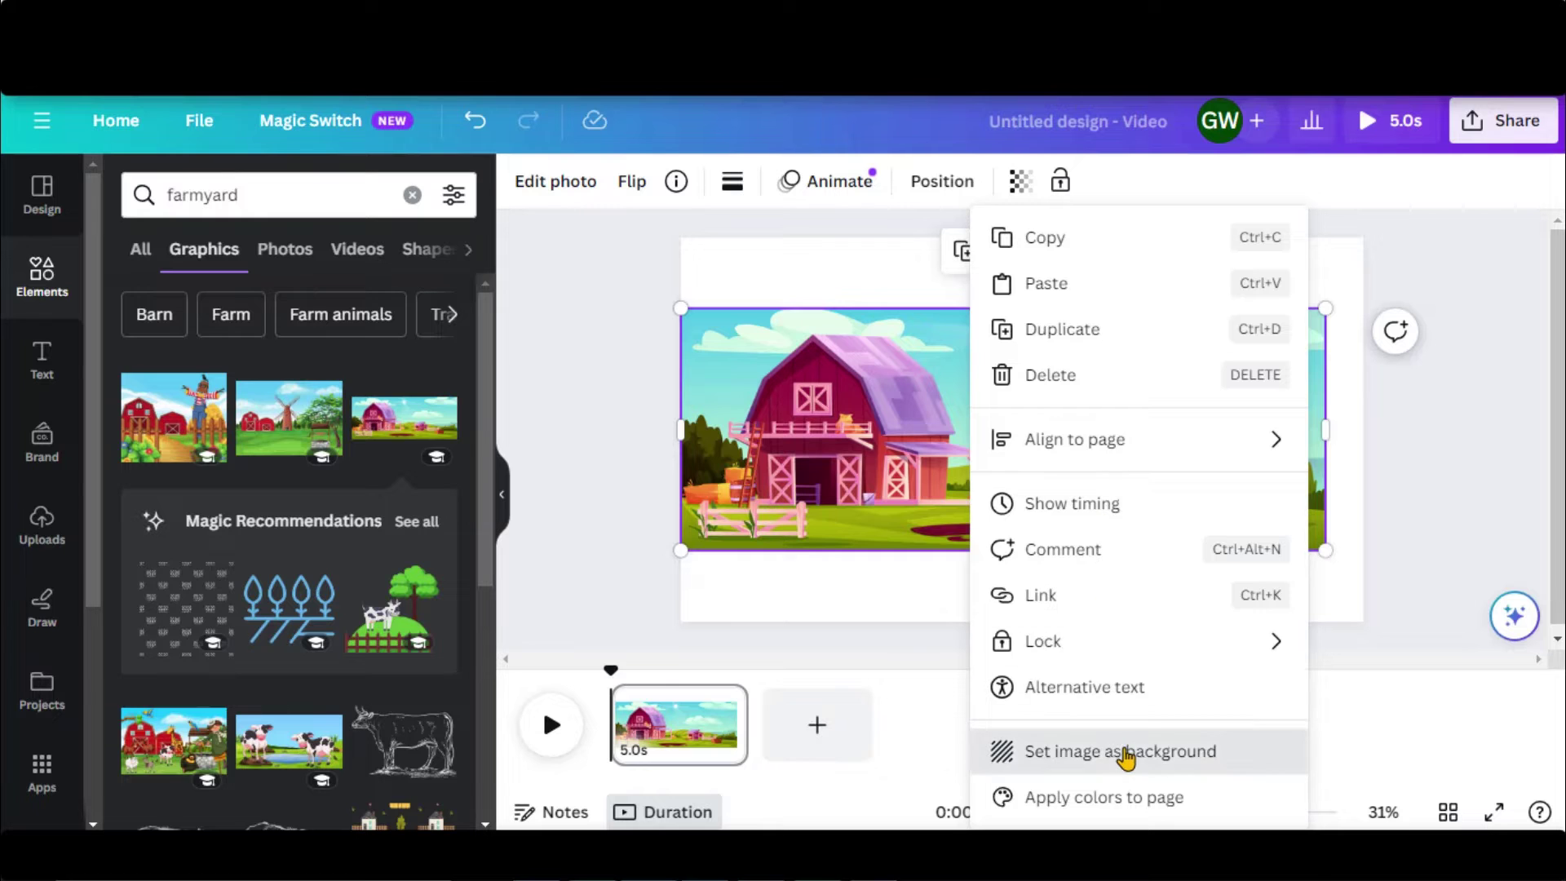
left_click(1122, 751)
- Shift the barn picture in crop mode so it fills the page
double_click(879, 398)
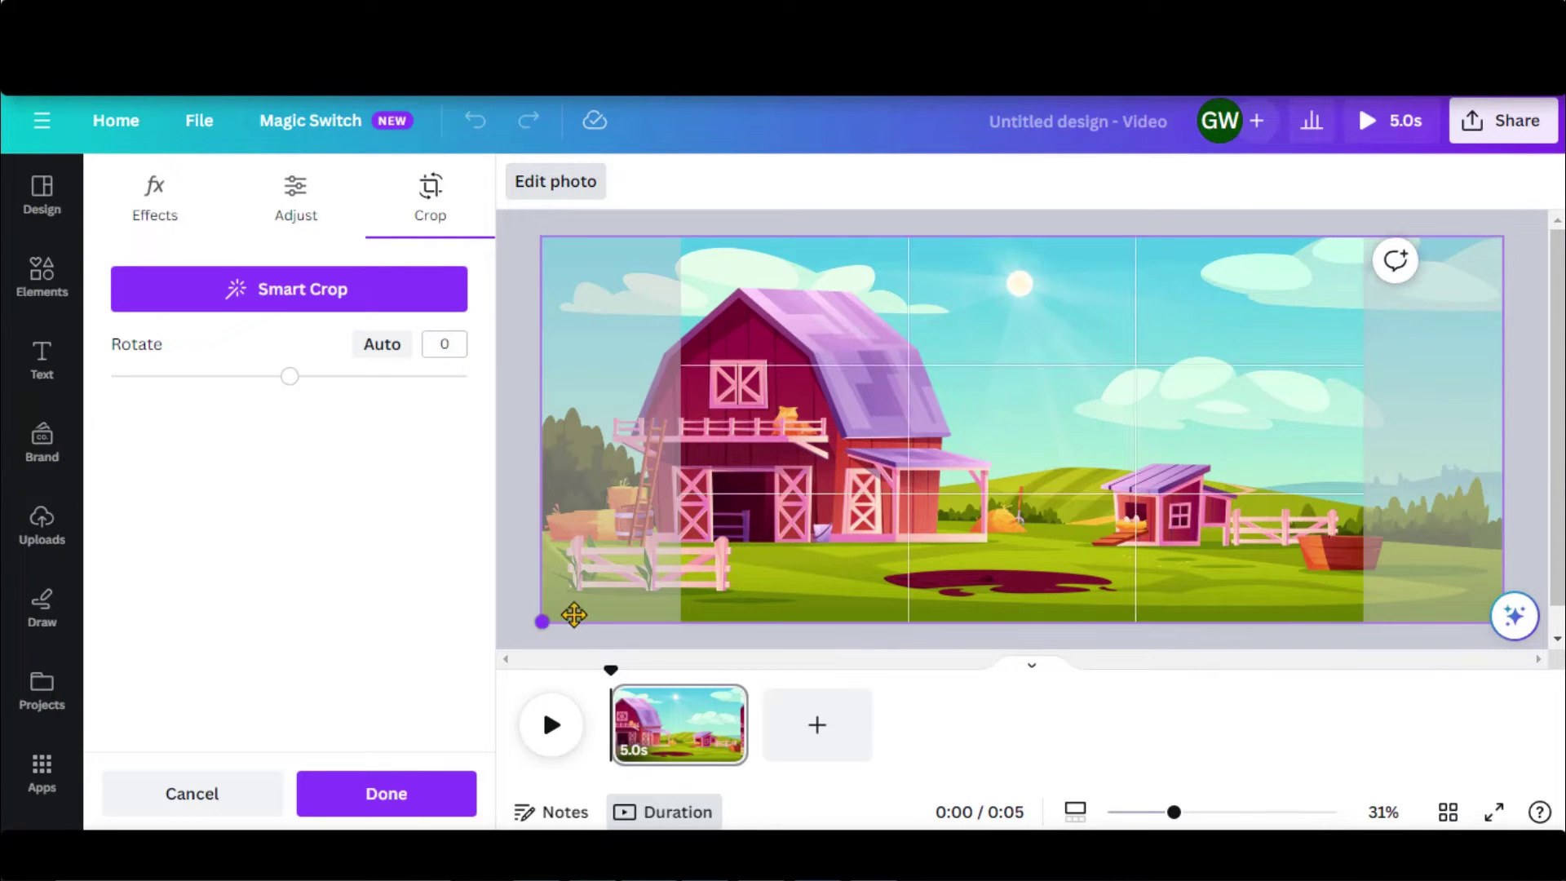
left_click_drag(930, 535, 1073, 535)
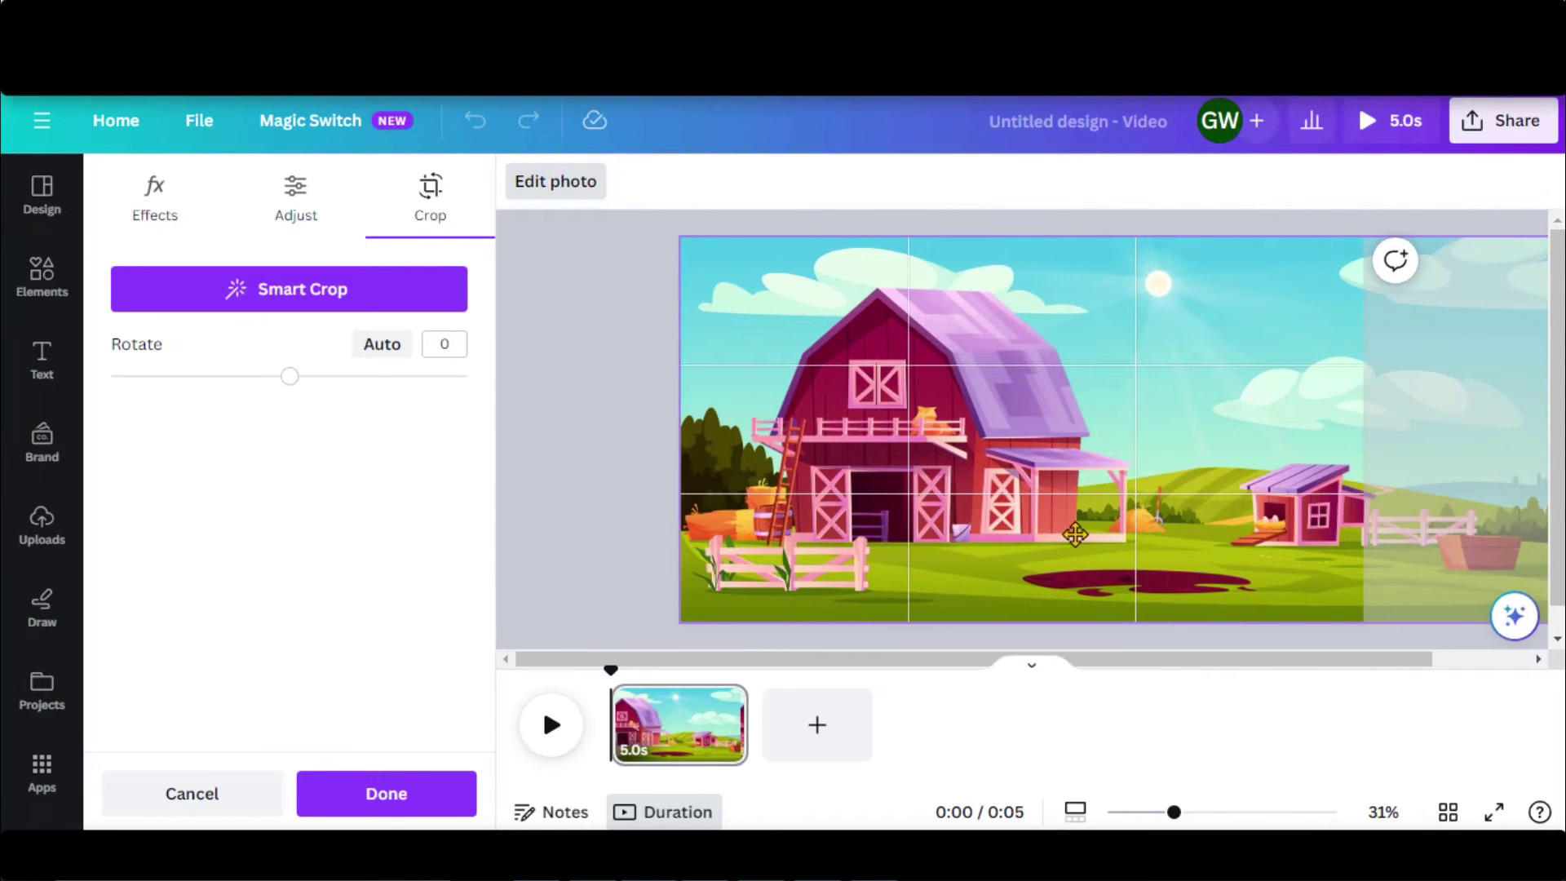
left_click(604, 235)
- Download the design as a JPG image
left_click(1494, 134)
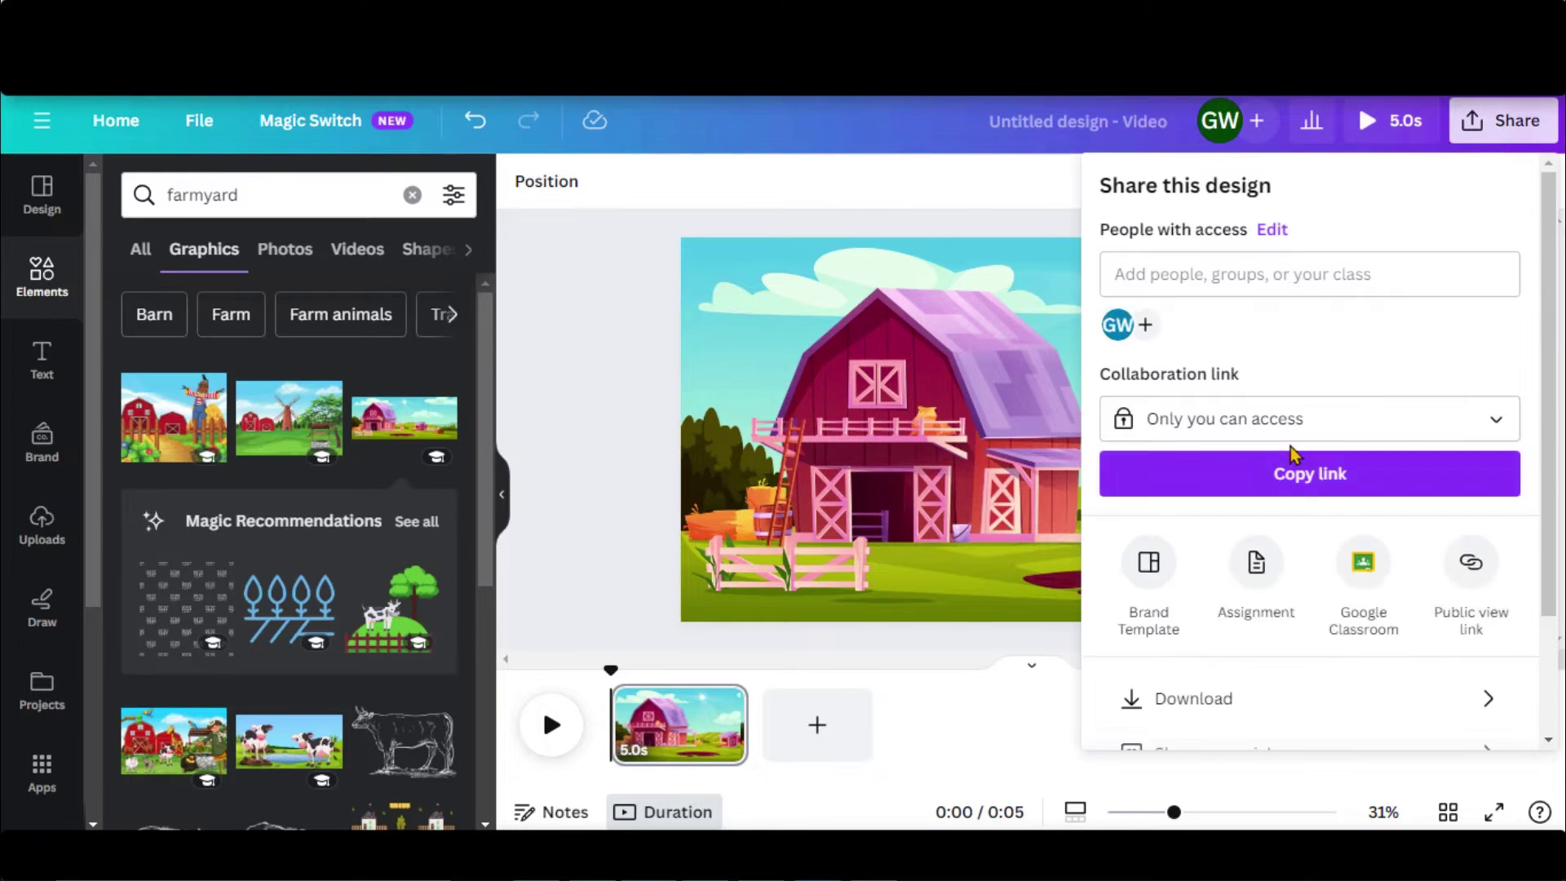
left_click(1280, 696)
left_click(1270, 288)
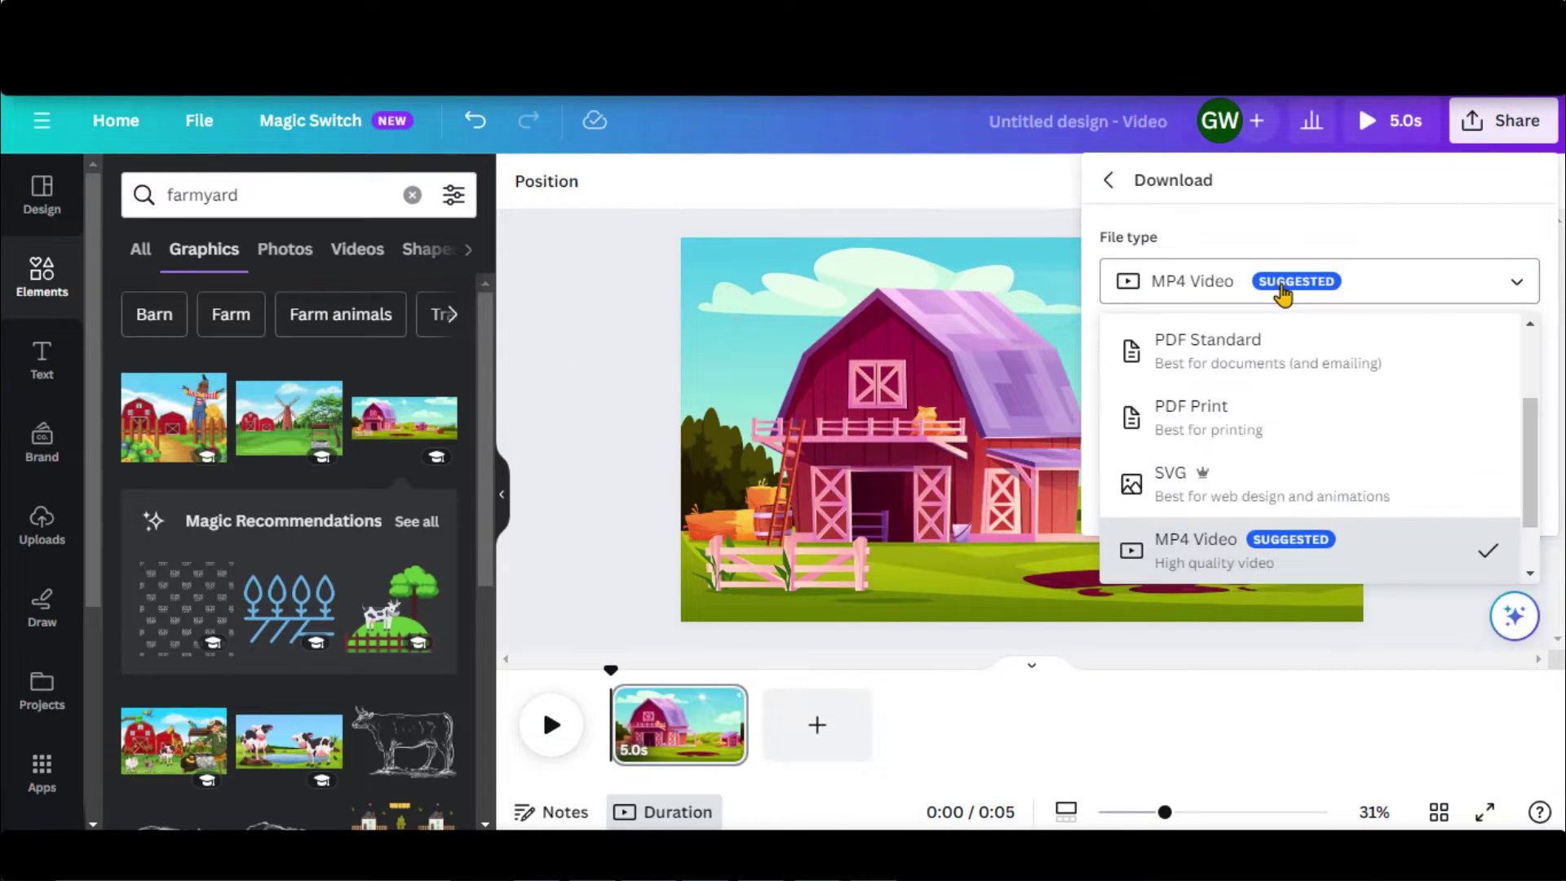
scroll(1265, 497, "up", 3)
left_click(1264, 375)
left_click(1342, 555)
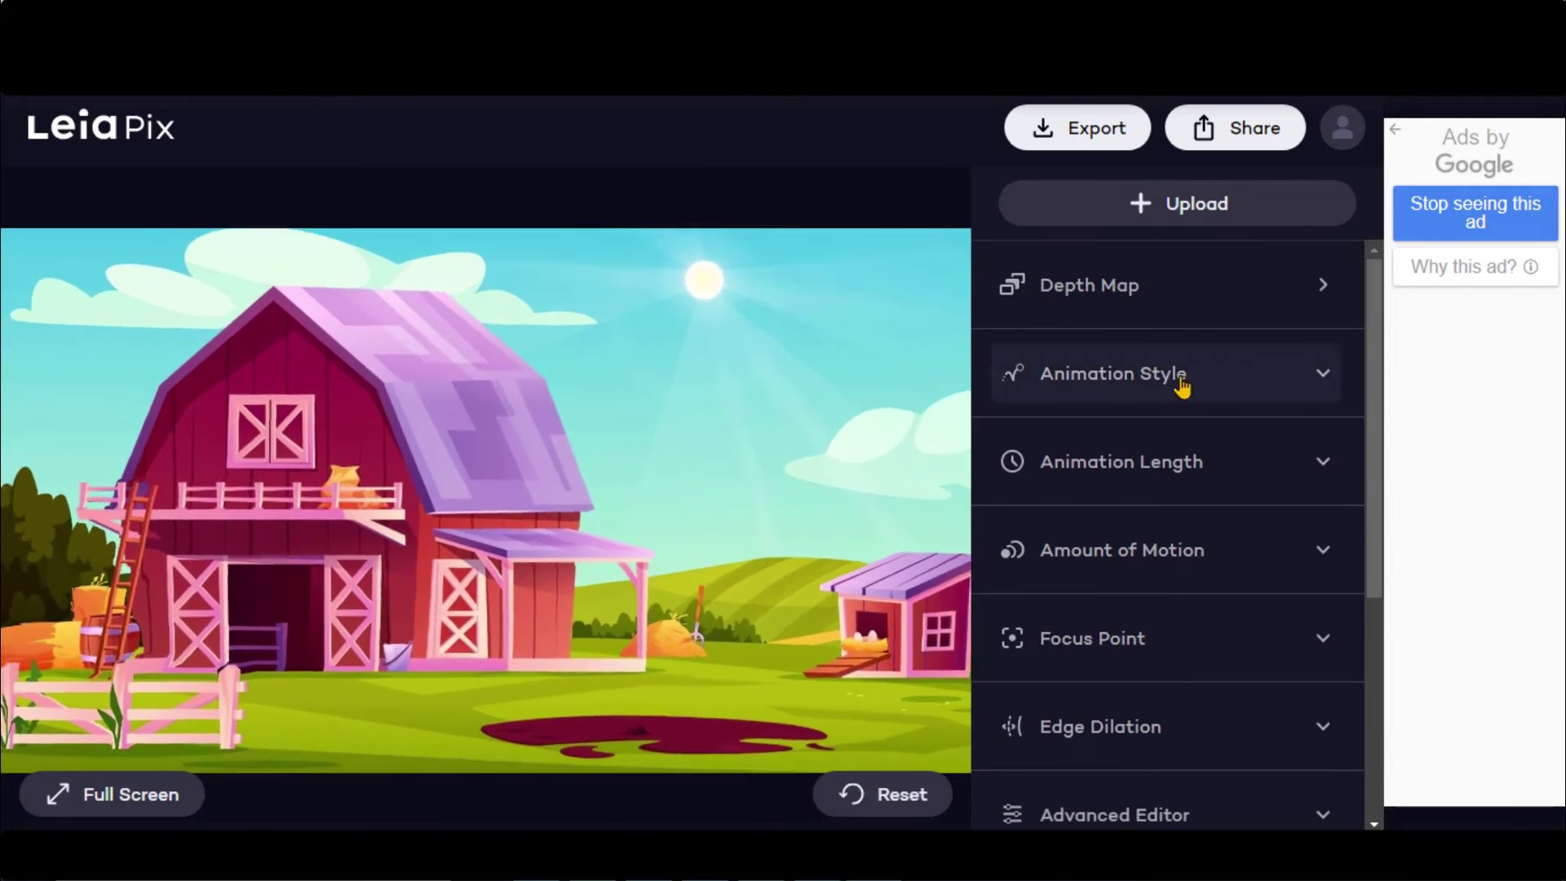
- Set the barn animation style to Horizontal and its length to Long
left_click(1221, 378)
left_click(1050, 497)
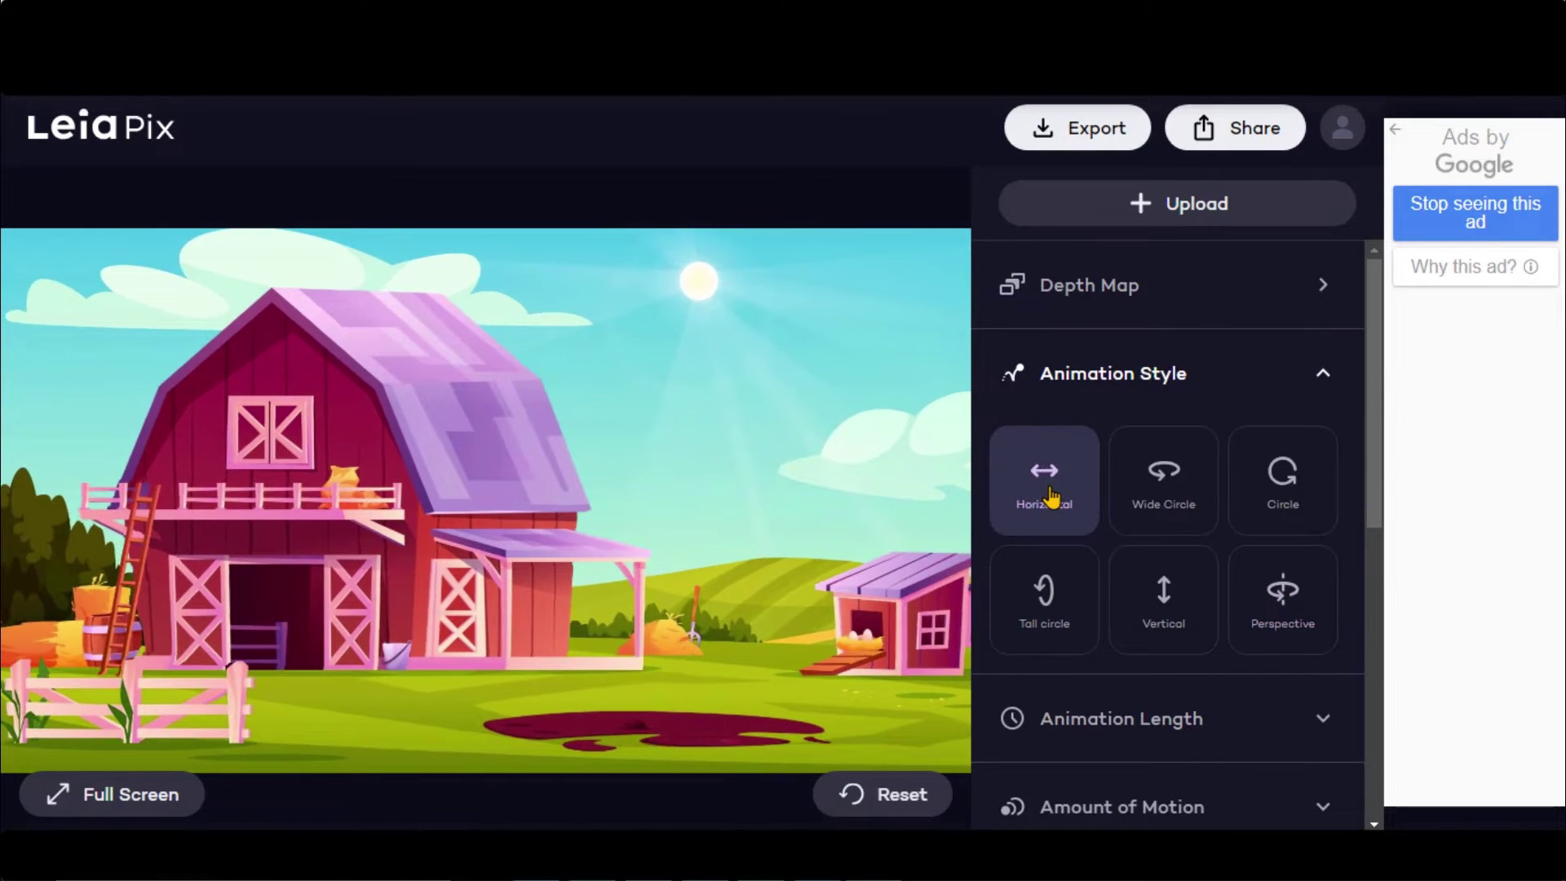
scroll(1232, 504, "down", 4)
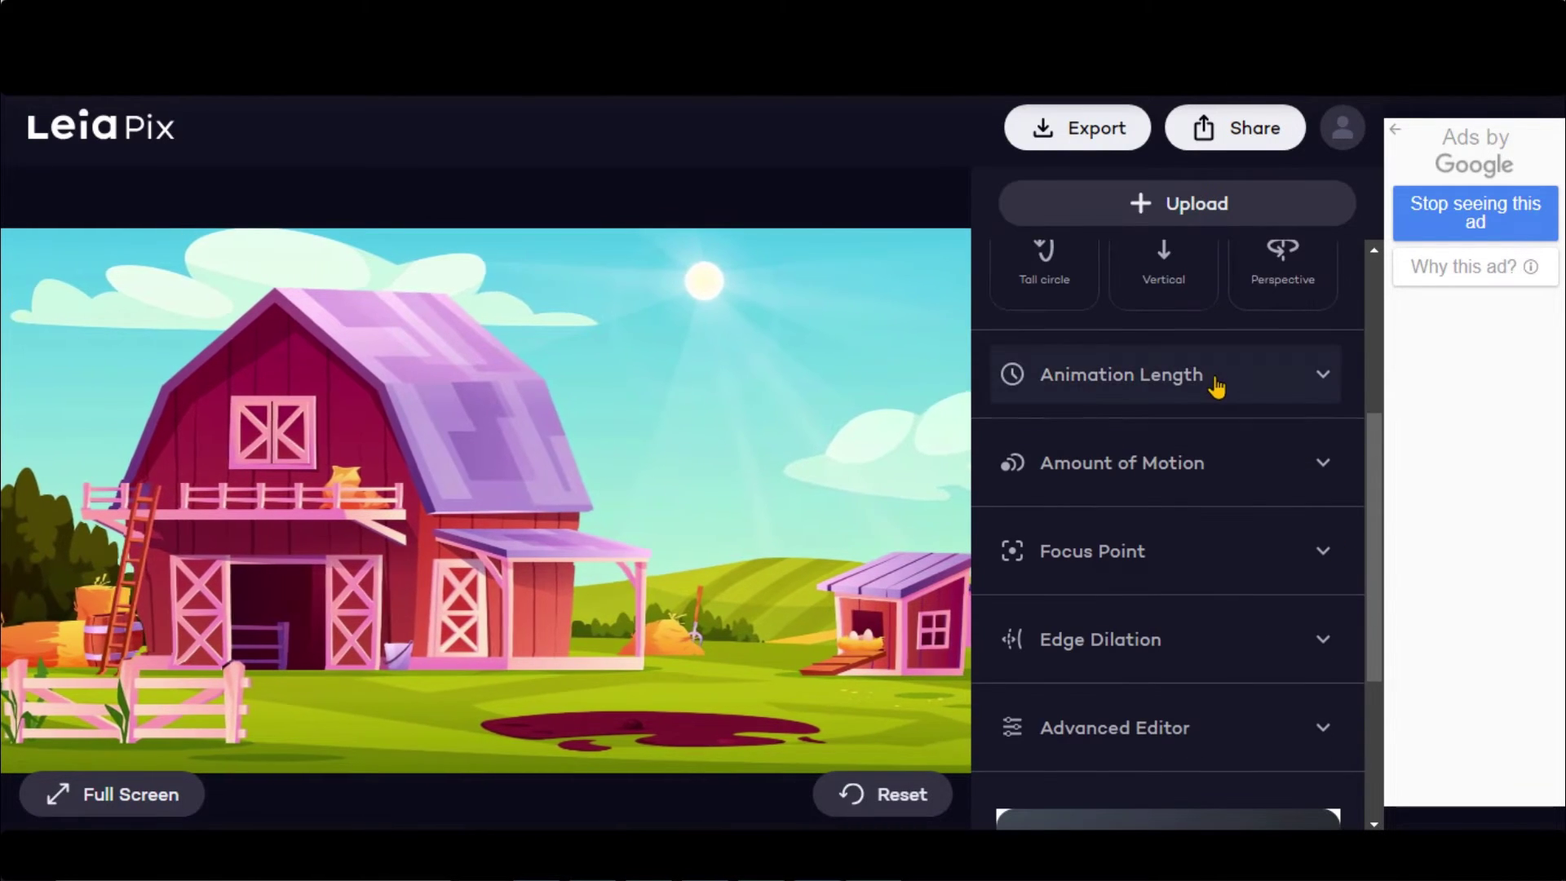
left_click(1216, 388)
left_click(1335, 361)
- Lower Amount of Motion, set Focus Point to step two and Edge Dilation to minimum
left_click(1325, 464)
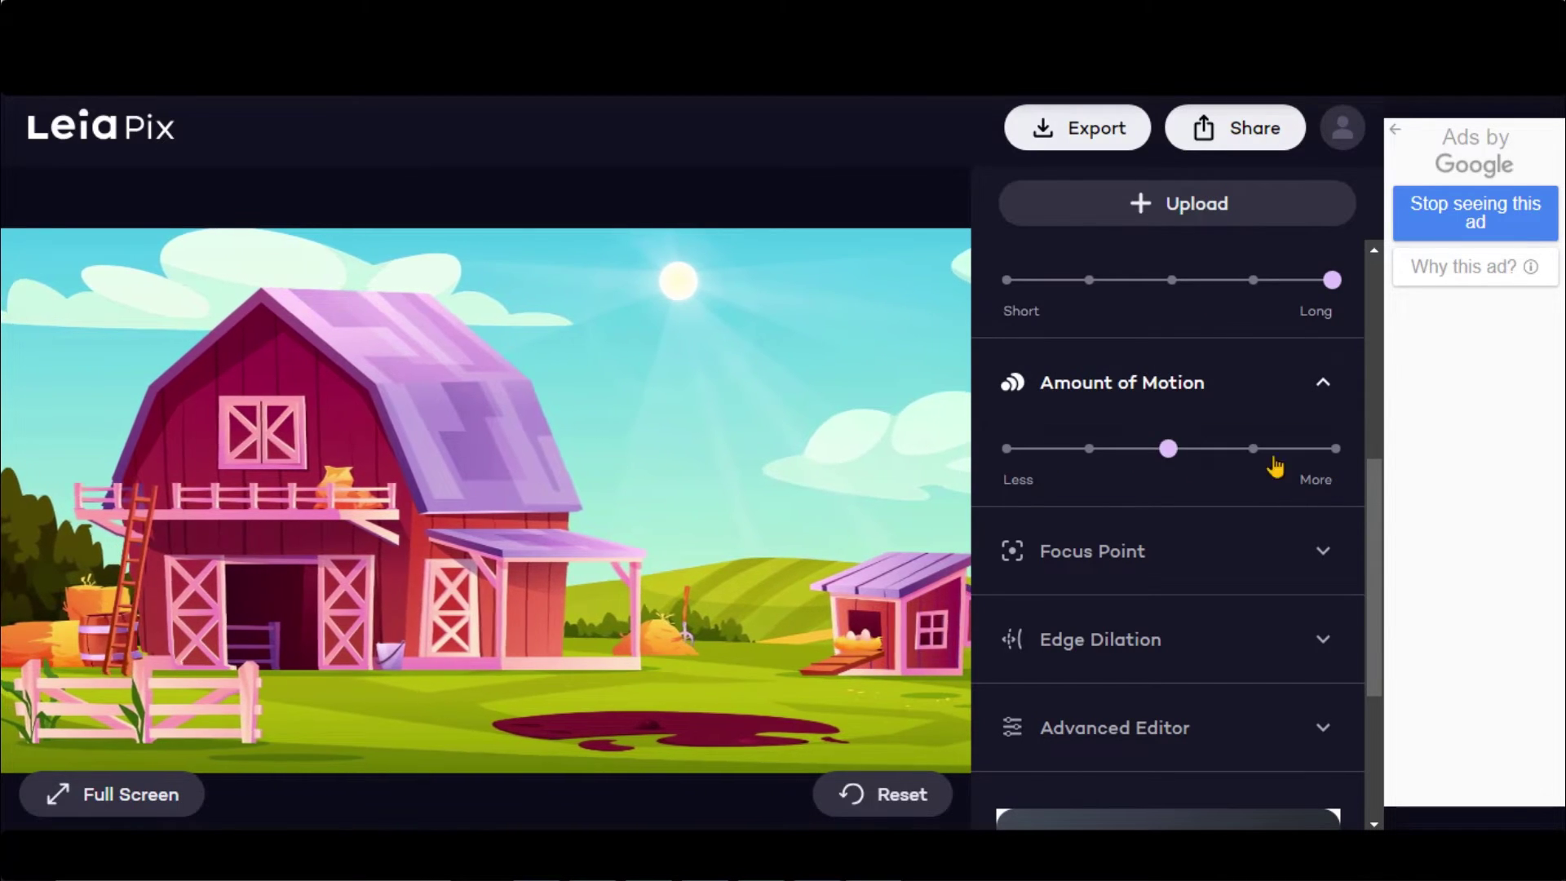
left_click(1090, 449)
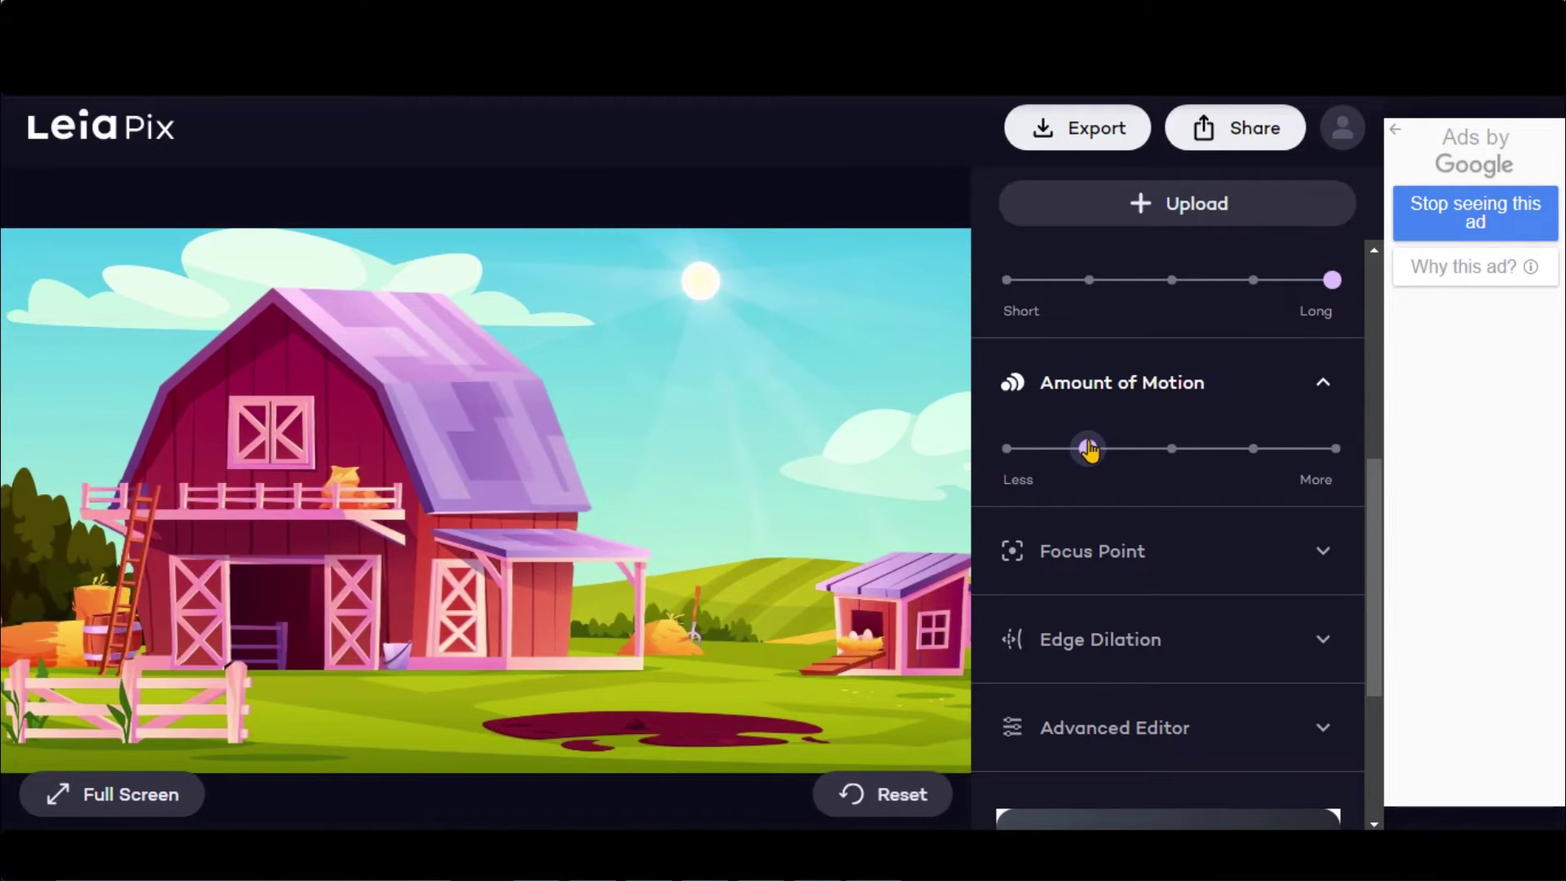
left_click(1318, 395)
left_click(1251, 544)
left_click(1089, 537)
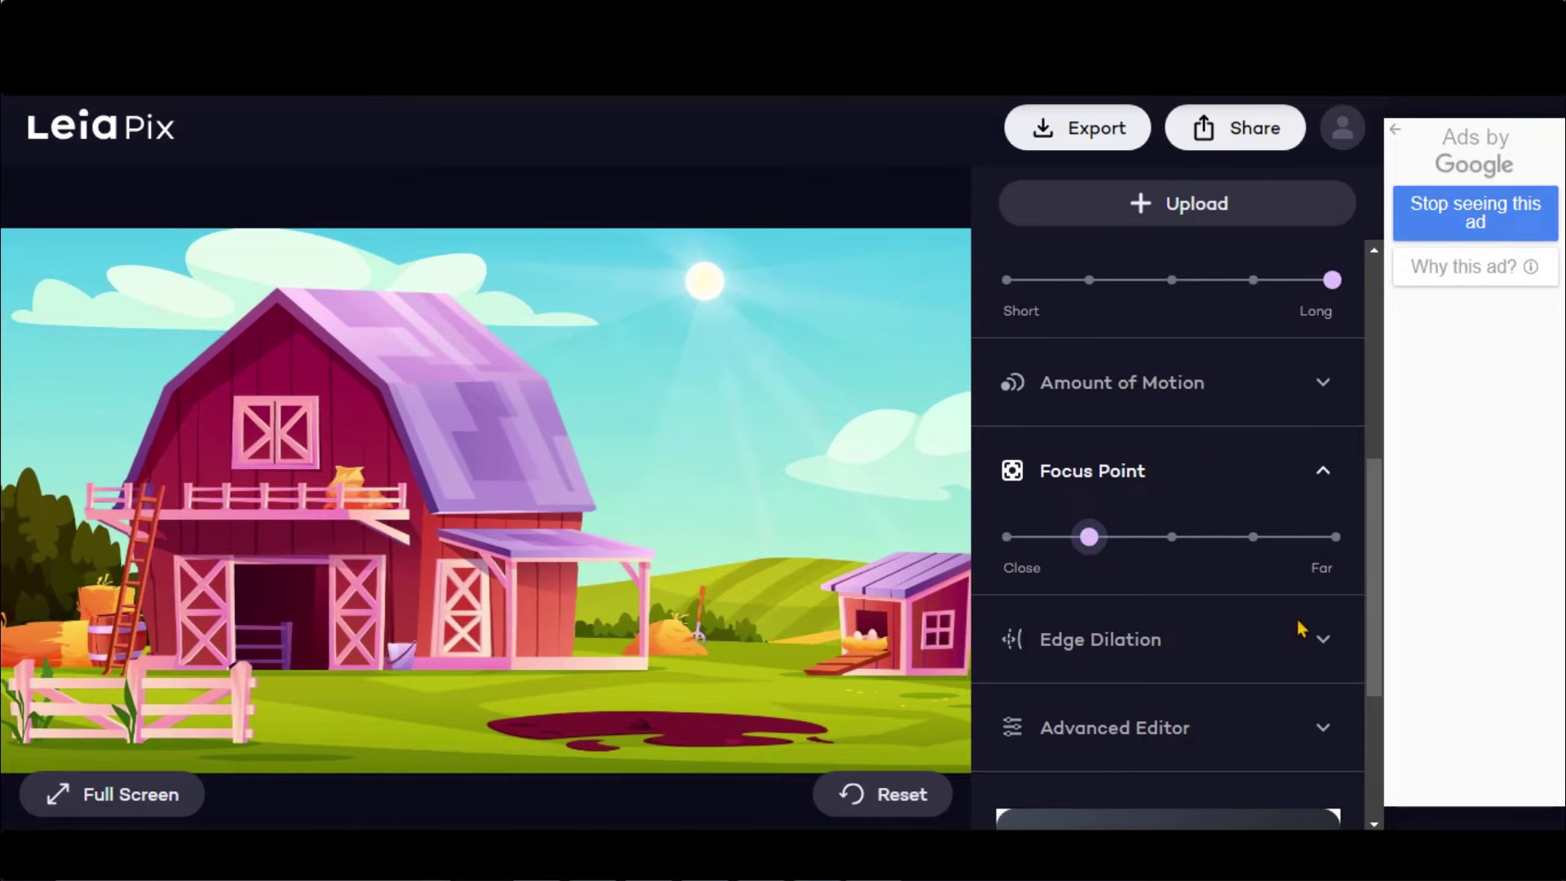
left_click(1322, 639)
left_click(1019, 625)
scroll(1290, 668, "down", 2)
left_click(1314, 612)
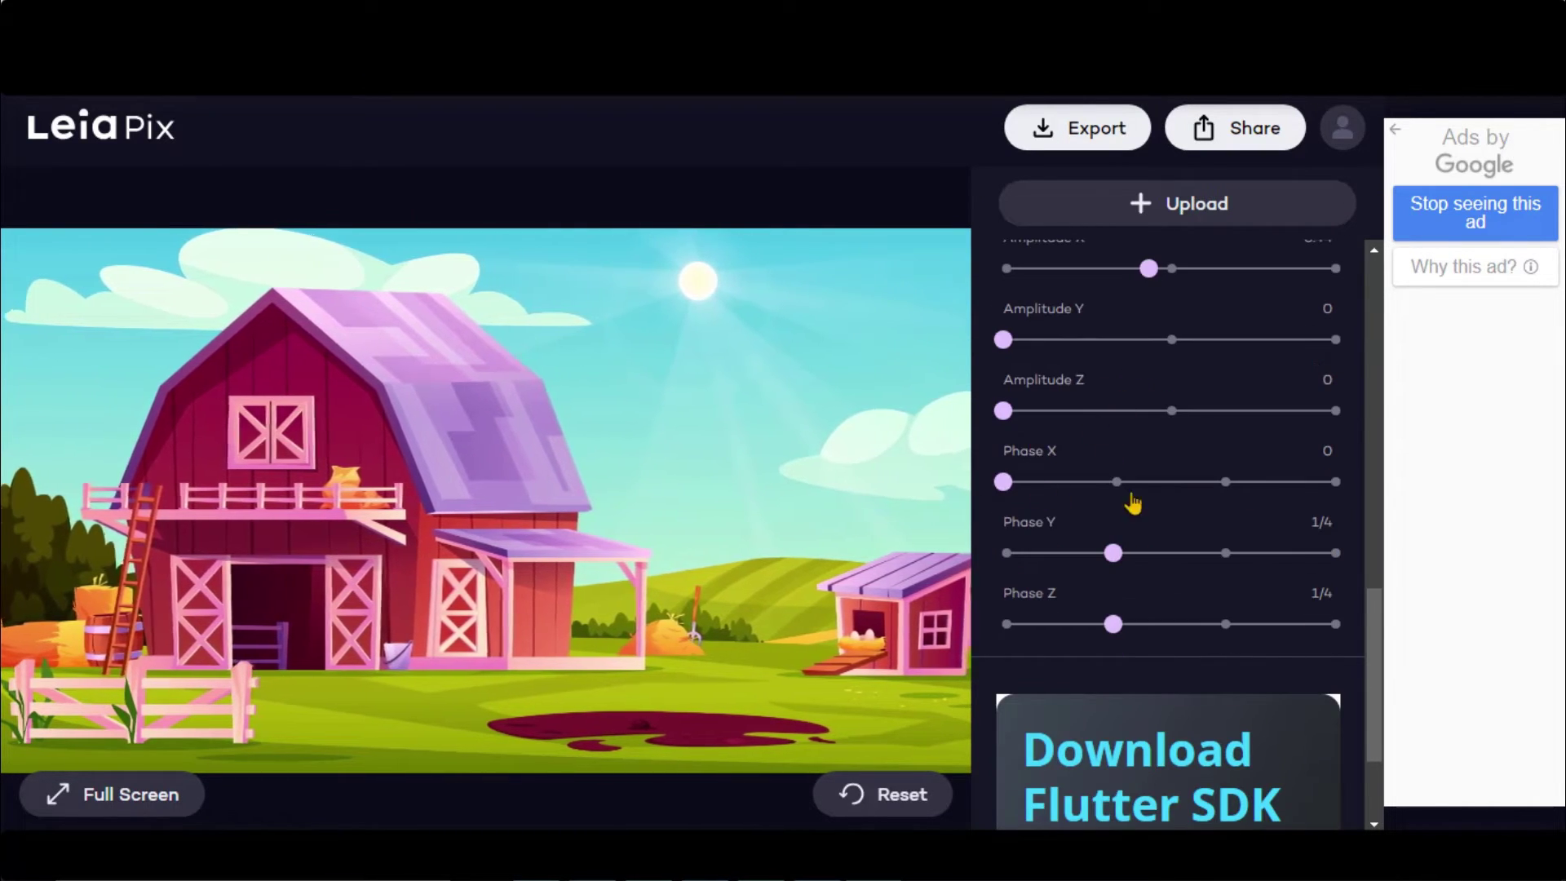
scroll(1138, 514, "up", 10)
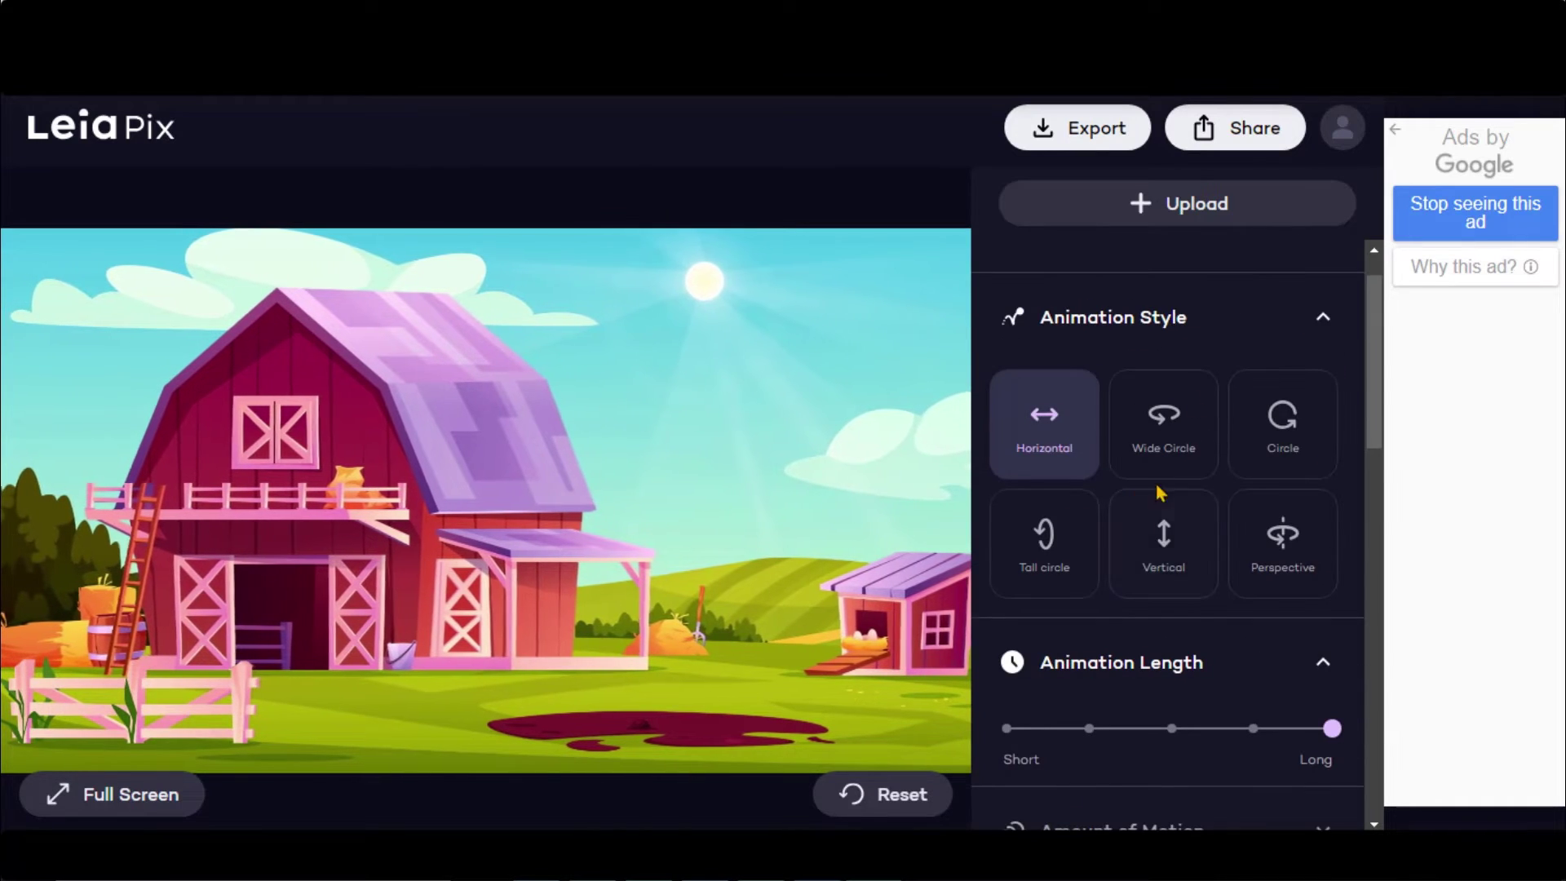
- Export the animated barn with File Type MP4 (limited to 720p) and save it
left_click(1083, 138)
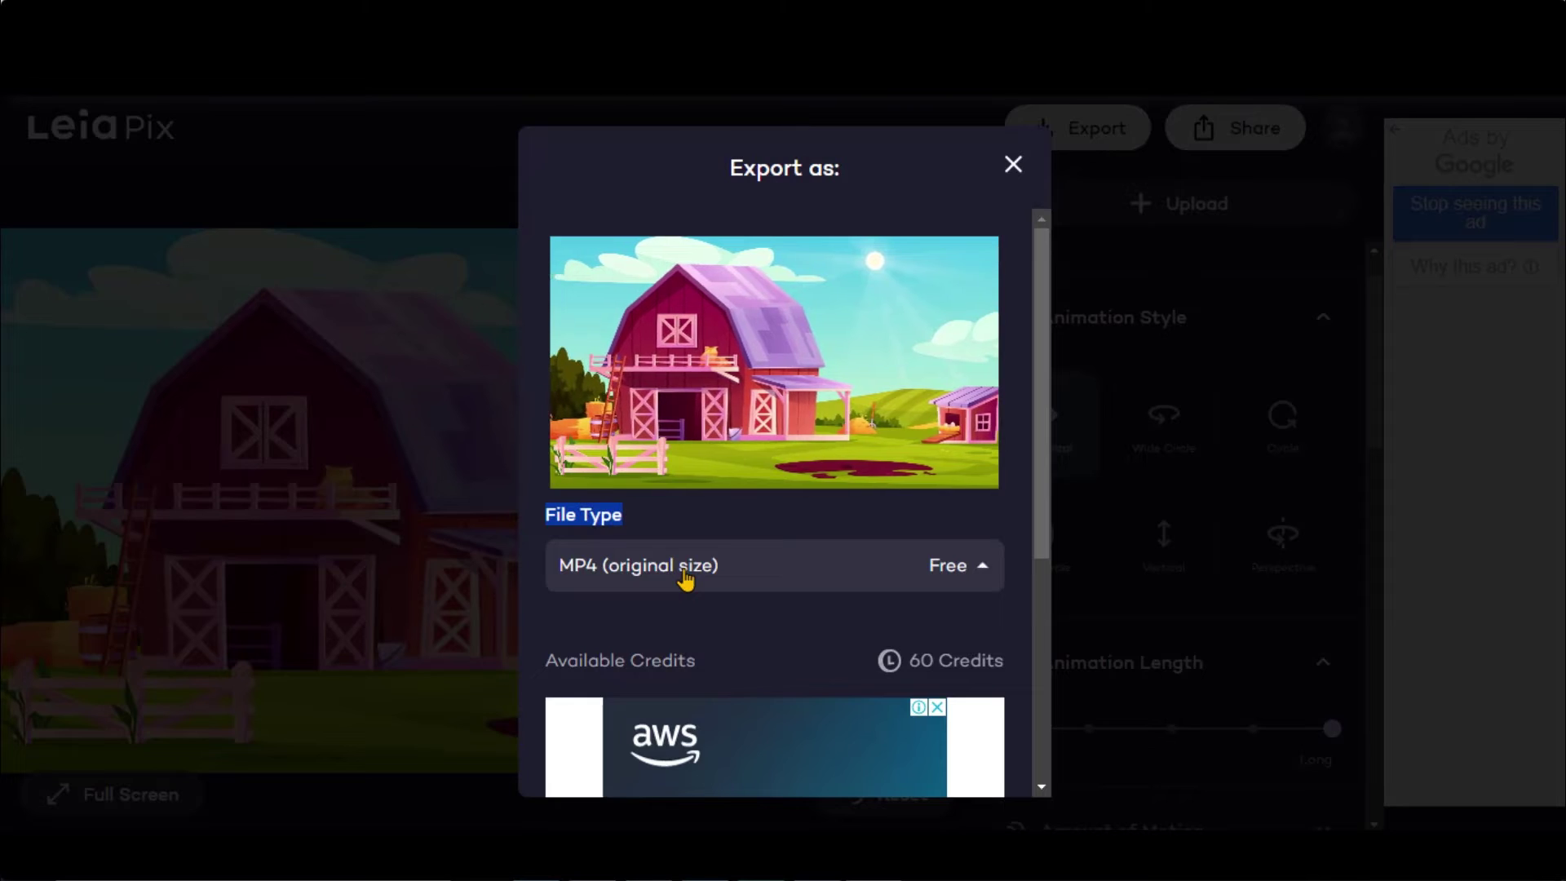
left_click(685, 568)
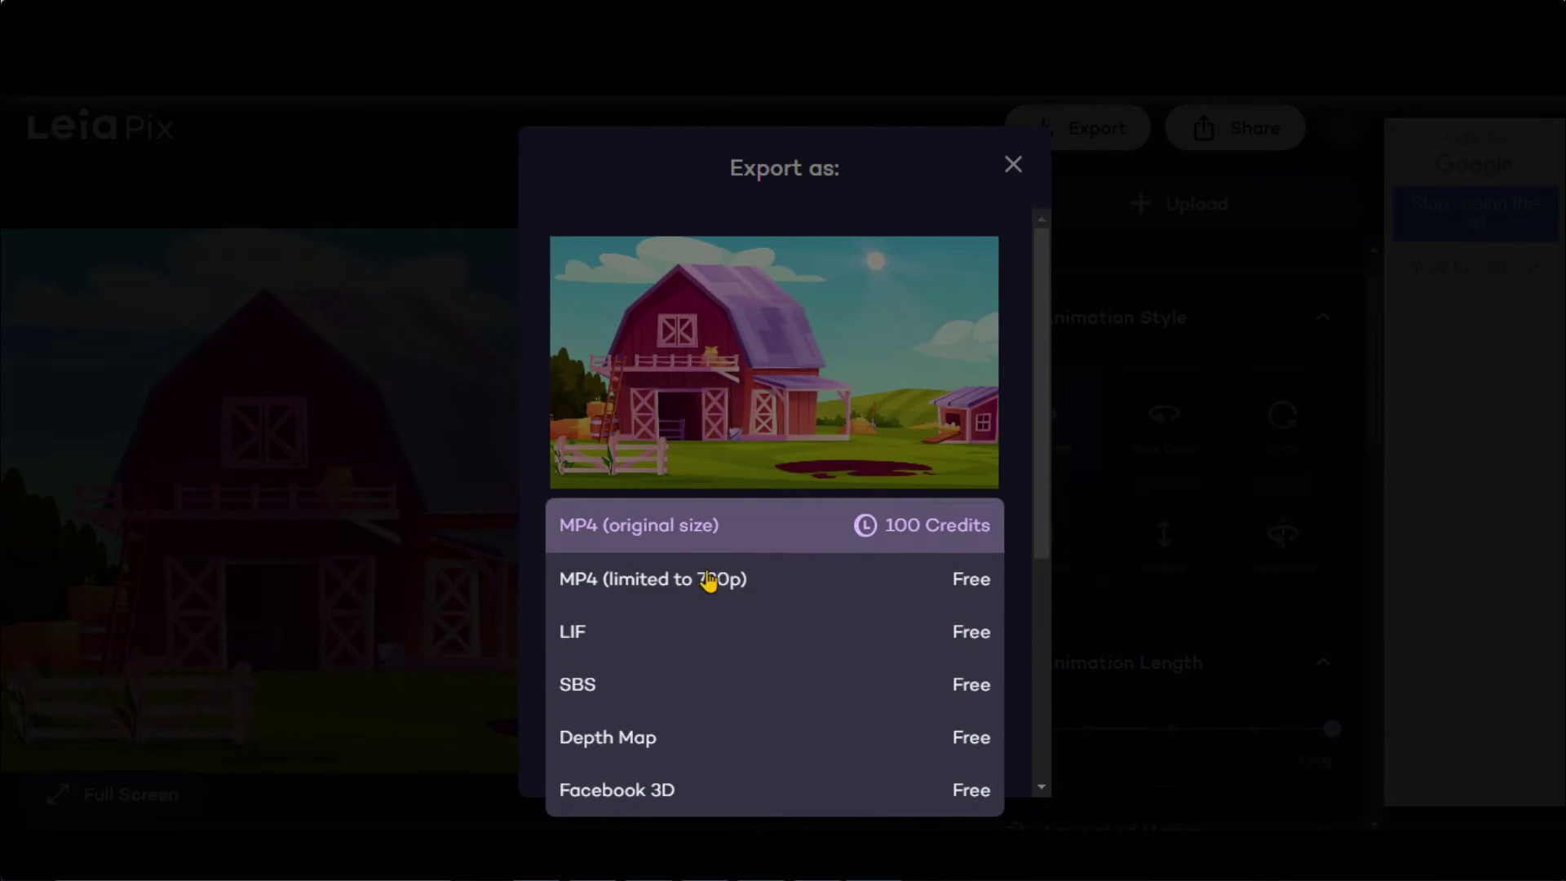
left_click(687, 586)
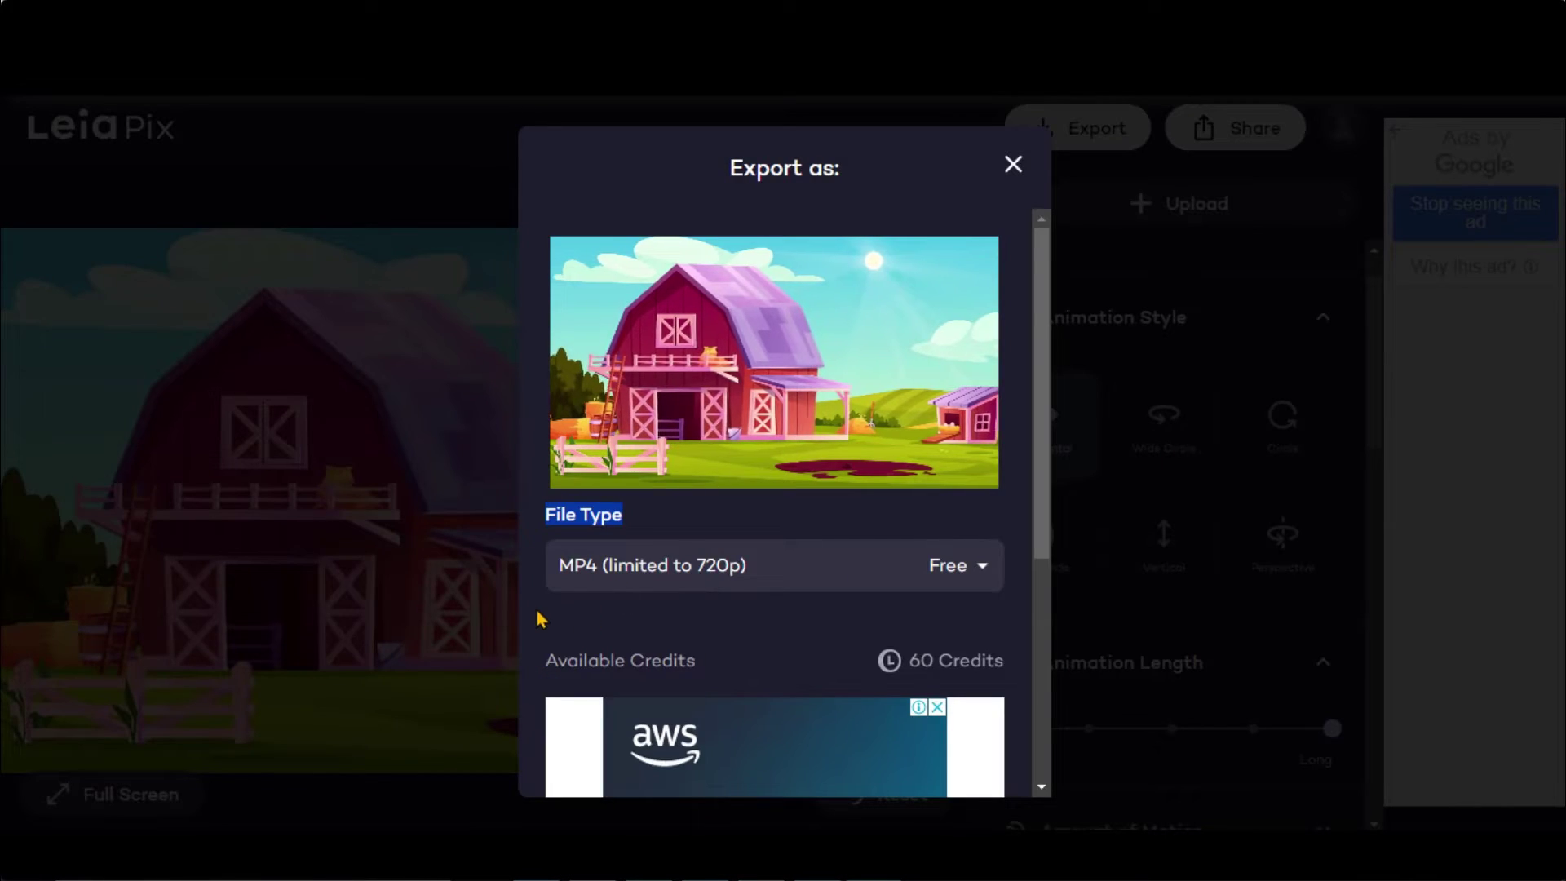
scroll(814, 563, "down", 5)
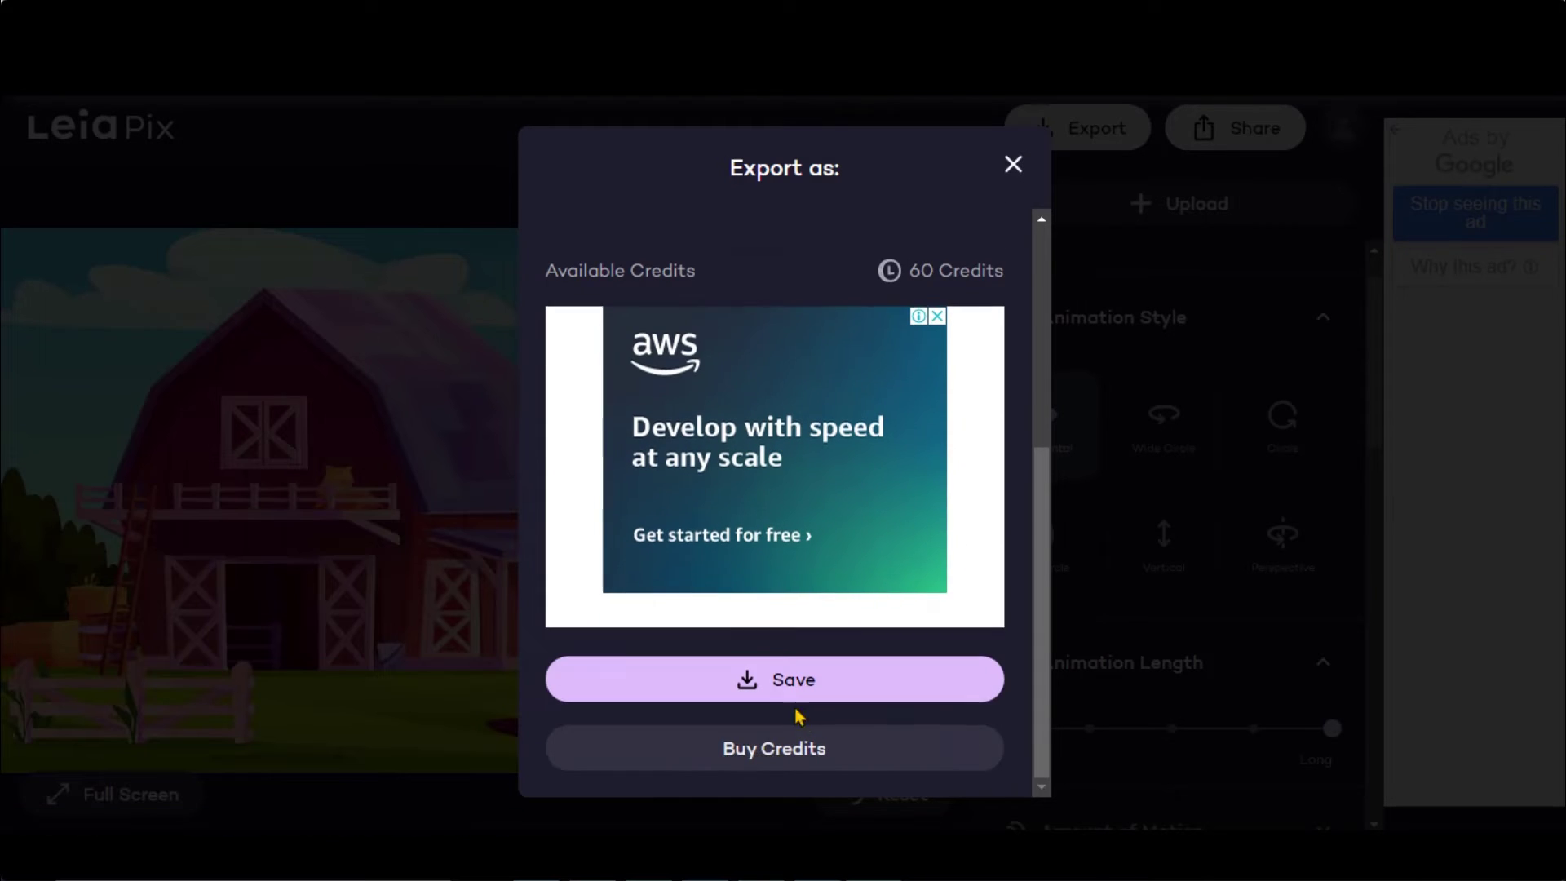
left_click(780, 687)
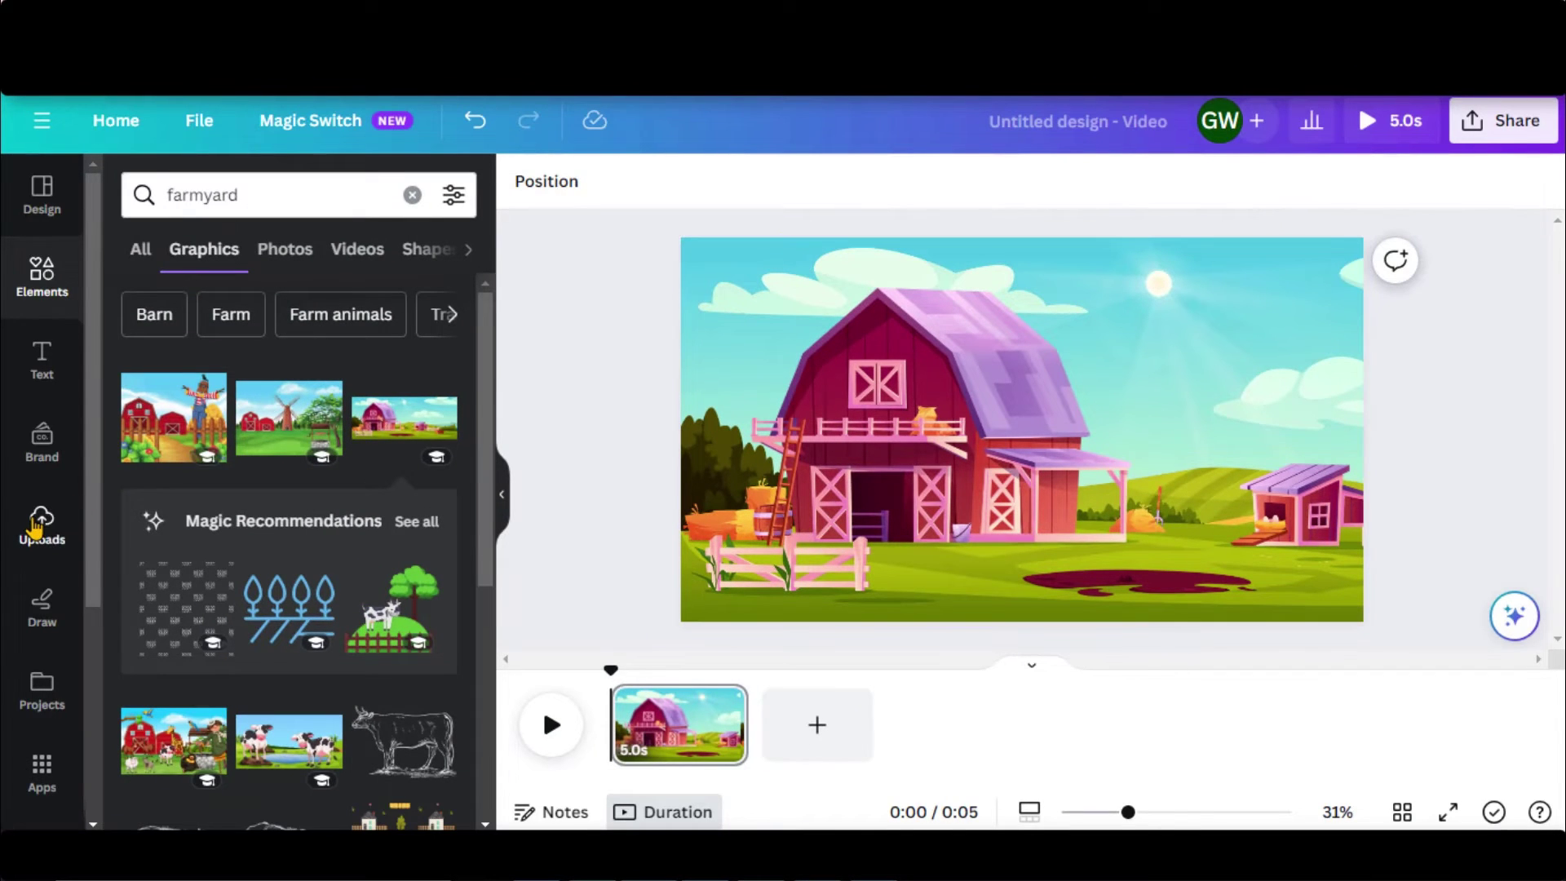
- Add the uploaded animated barn video as a new page's background
left_click(36, 526)
left_click(304, 418)
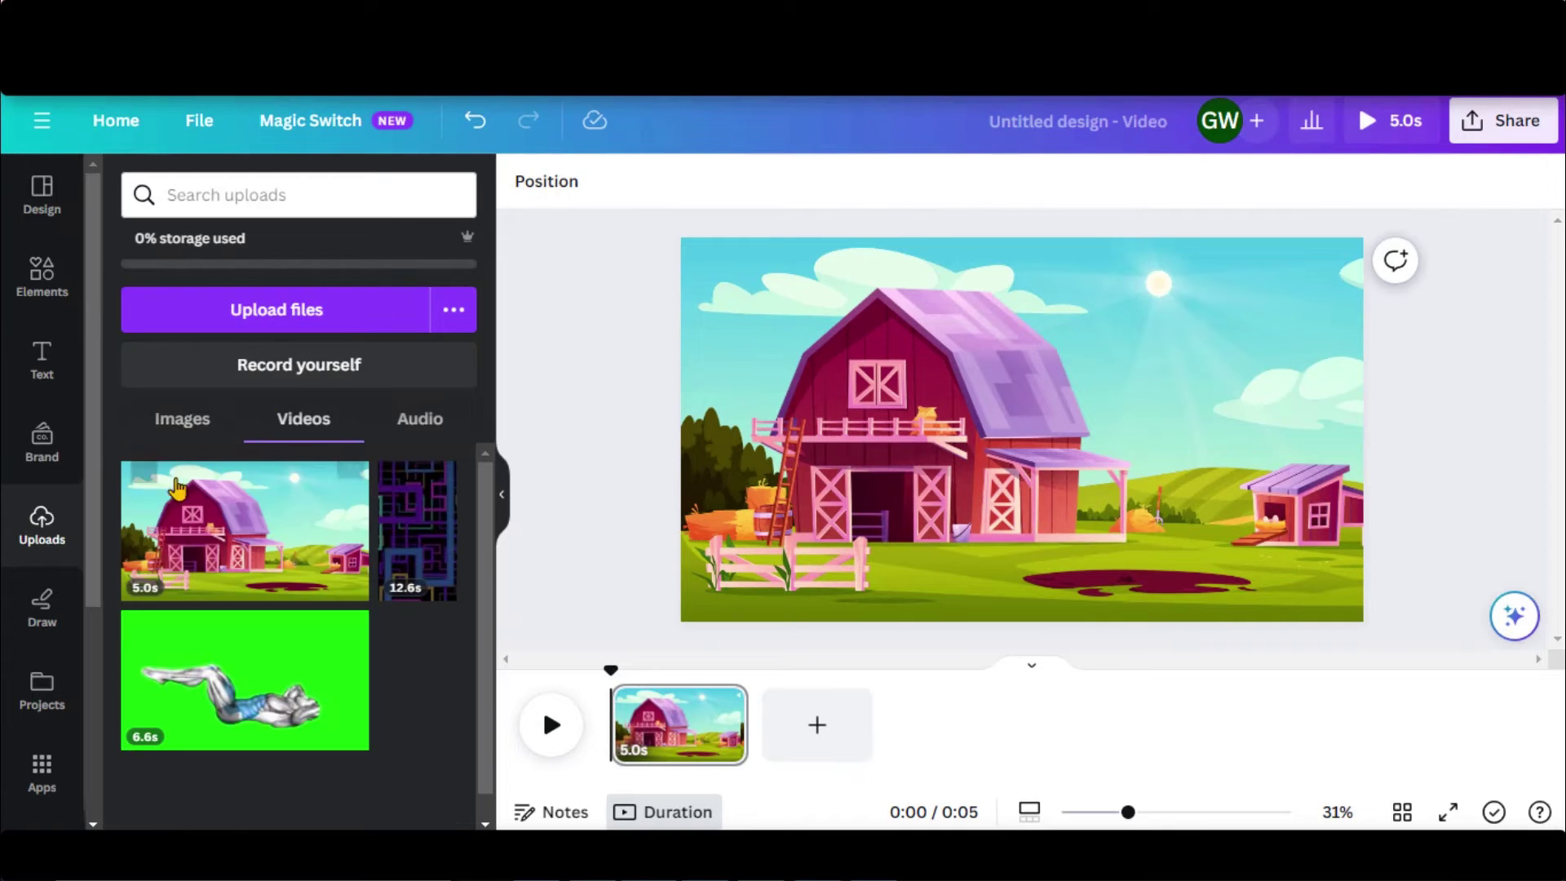
left_click(193, 510)
left_click(937, 181)
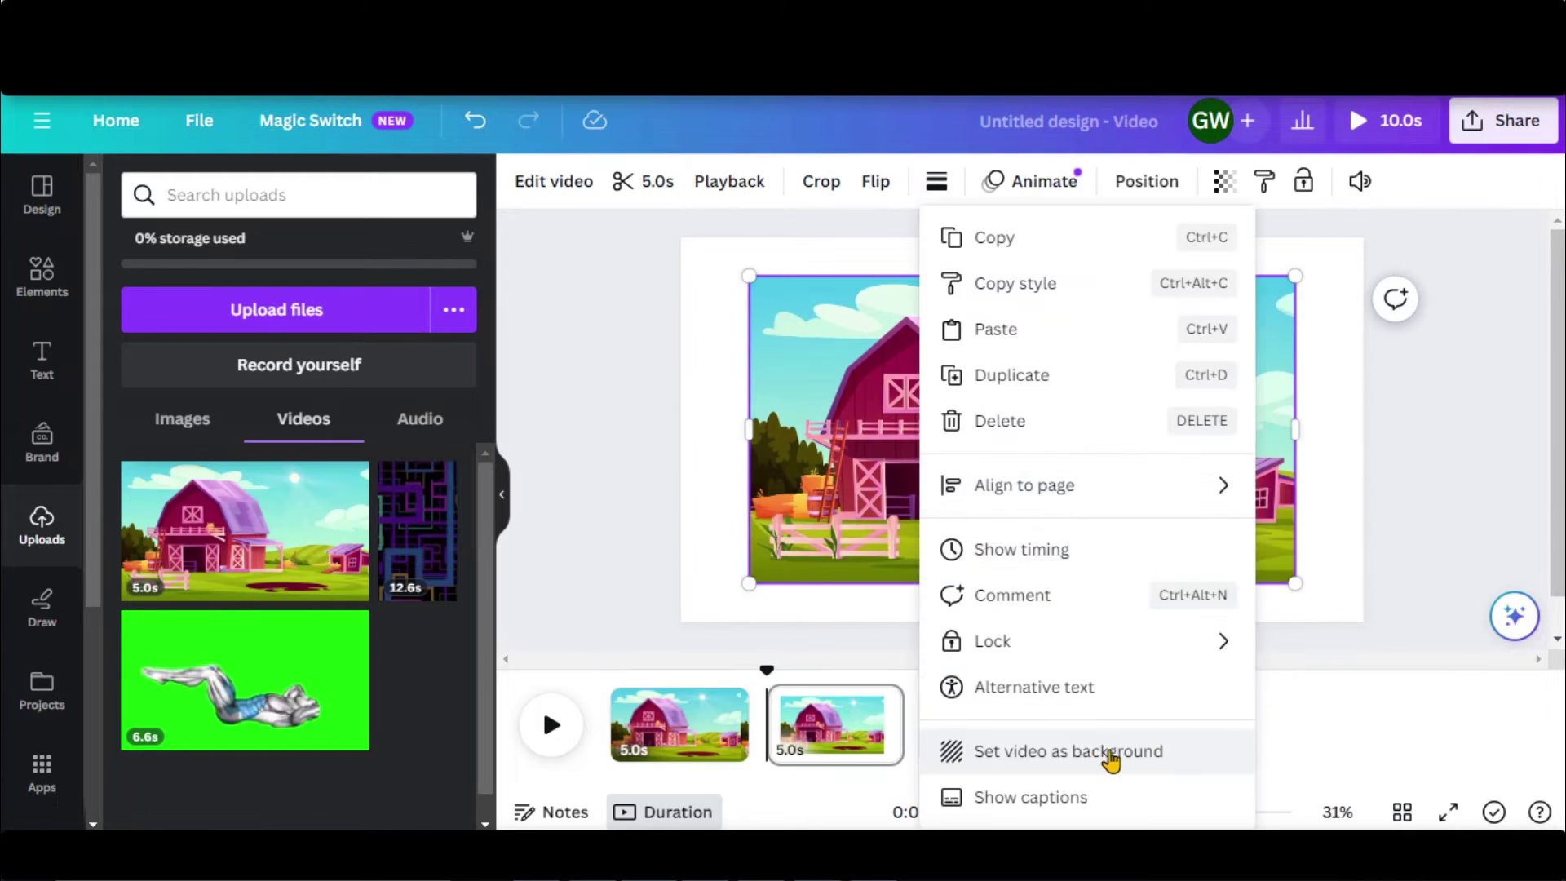
left_click(1111, 759)
- Delete the original still barn page and play the animated barn page
left_click(672, 724)
left_click(723, 703)
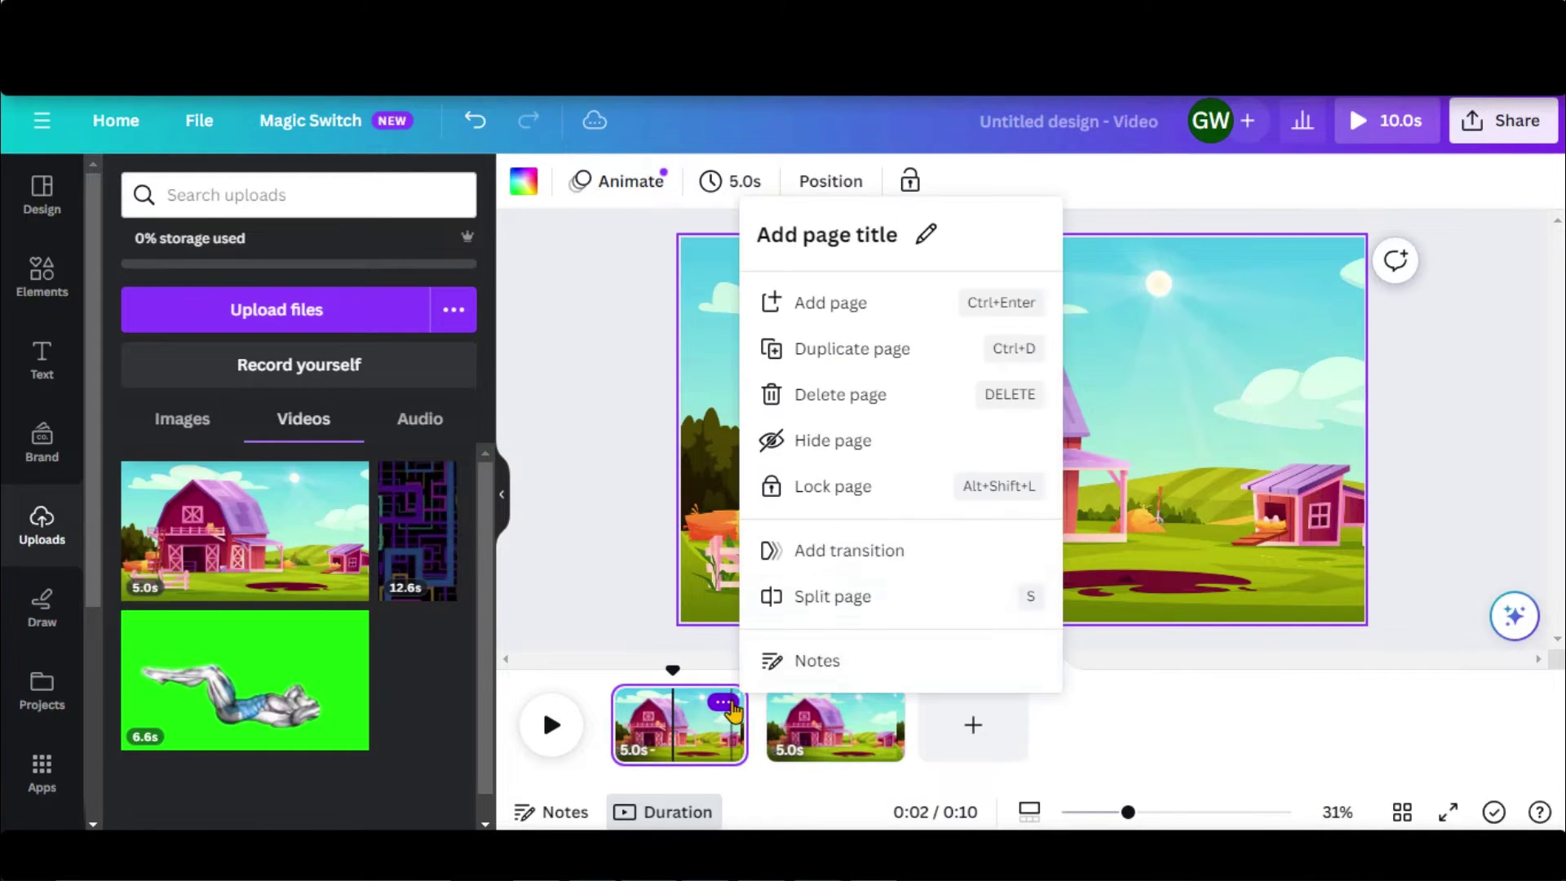
left_click(879, 398)
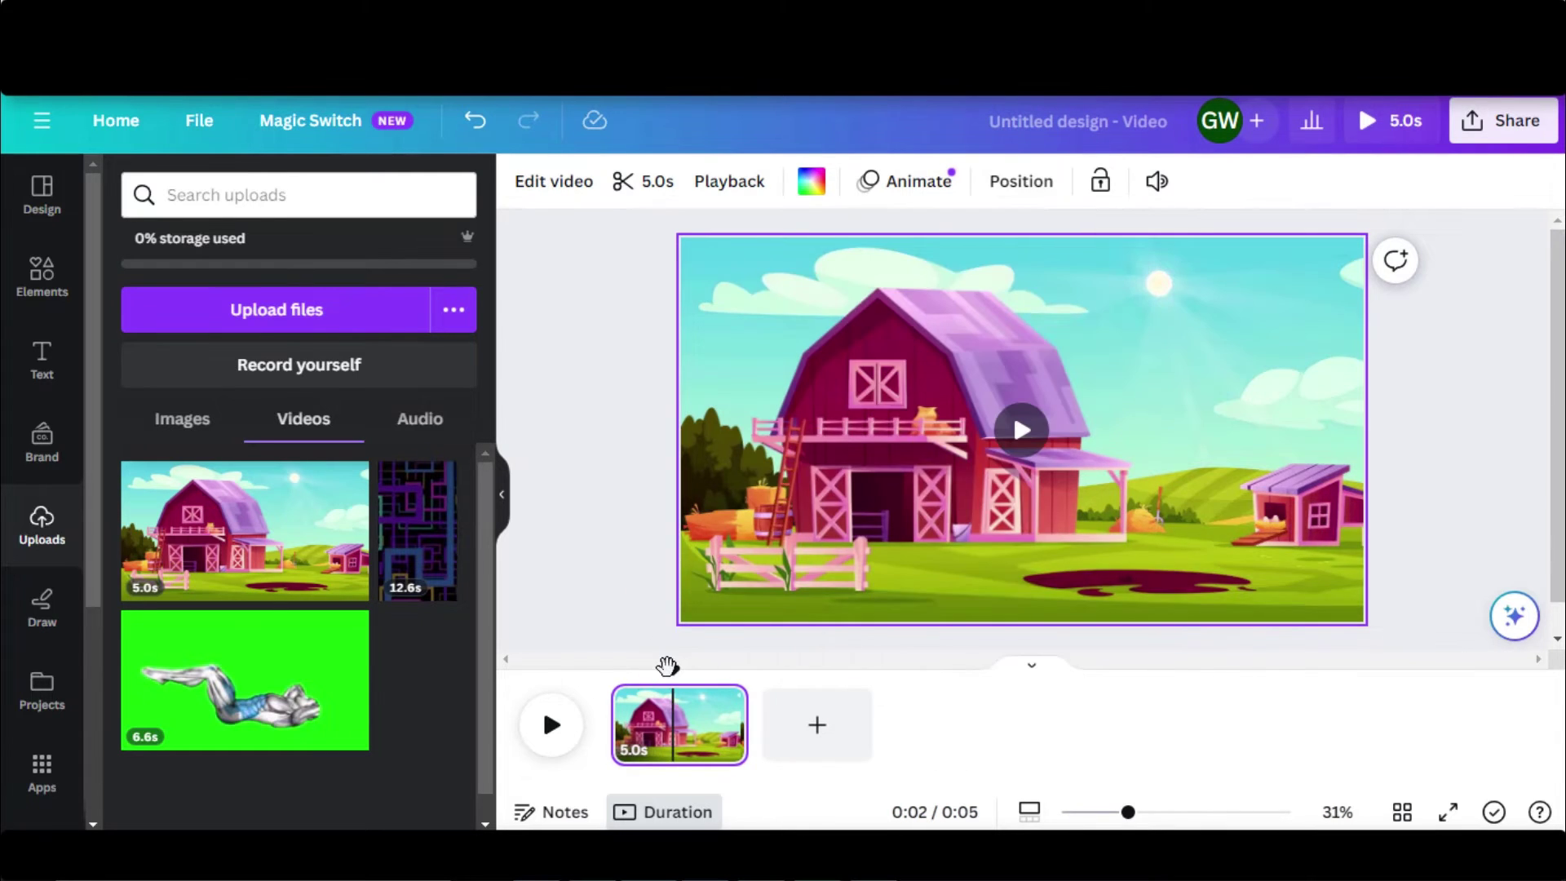
left_click(561, 730)
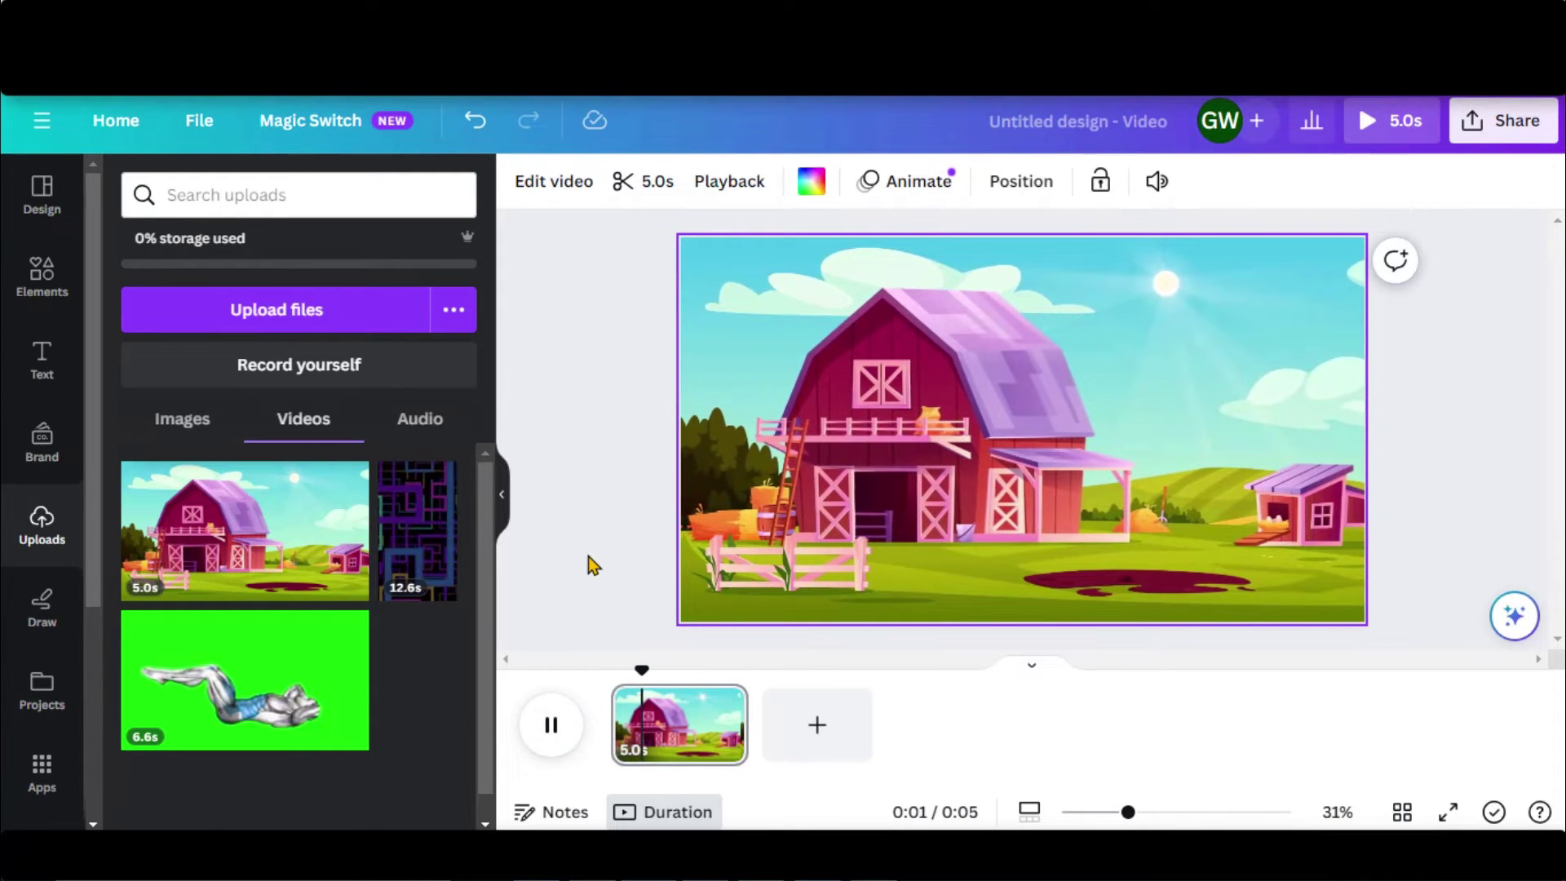
- Add the brown-spotted cow from a 'cow' graphics search, enlarged, at the lower right
left_click(550, 723)
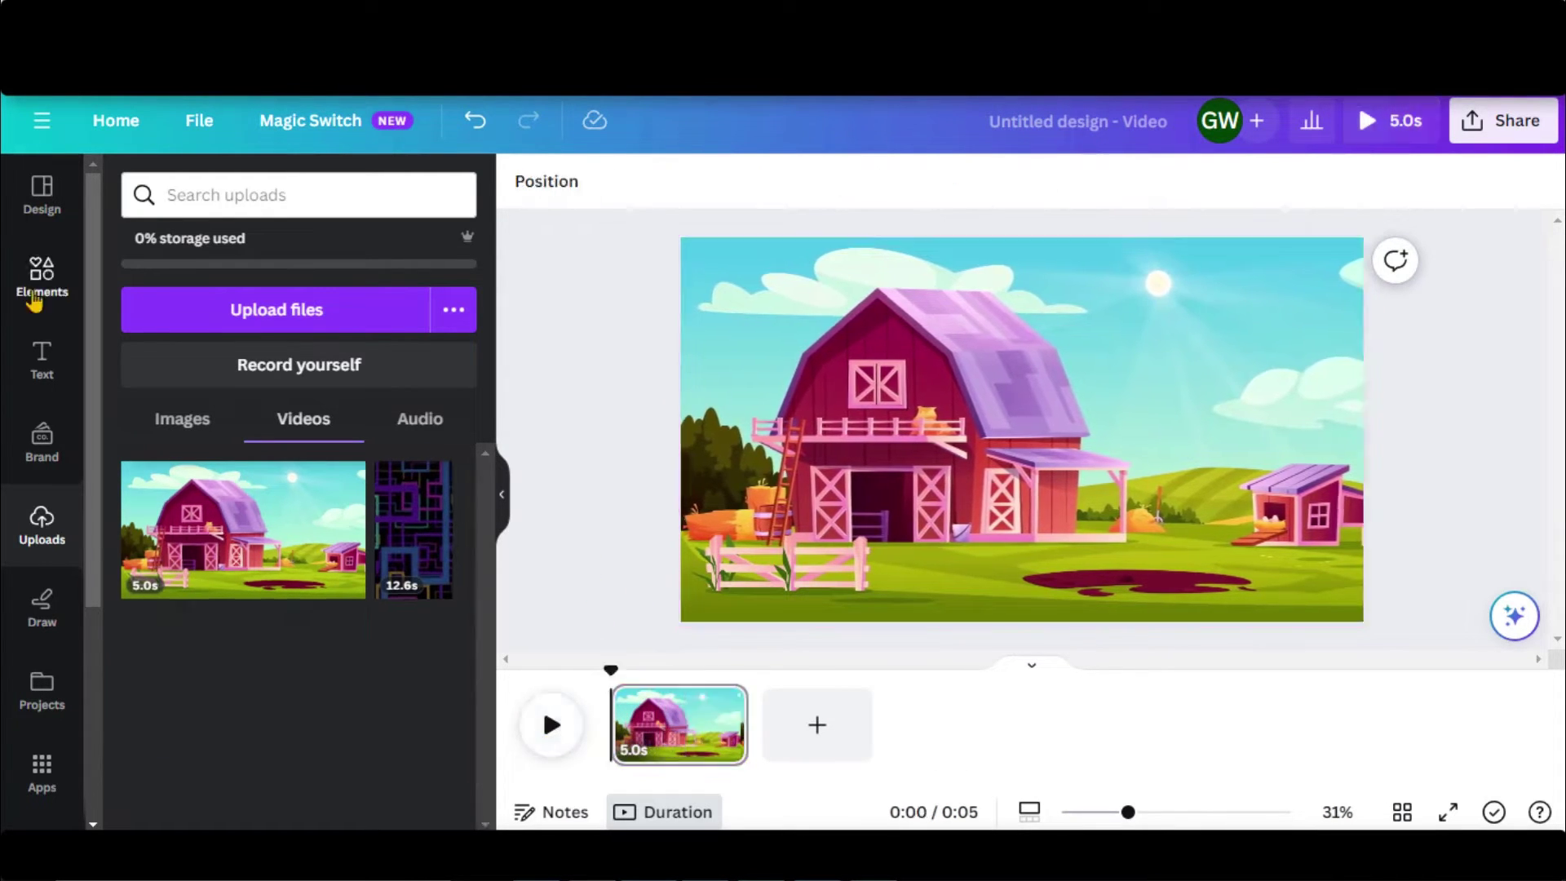
left_click(34, 299)
left_click(412, 194)
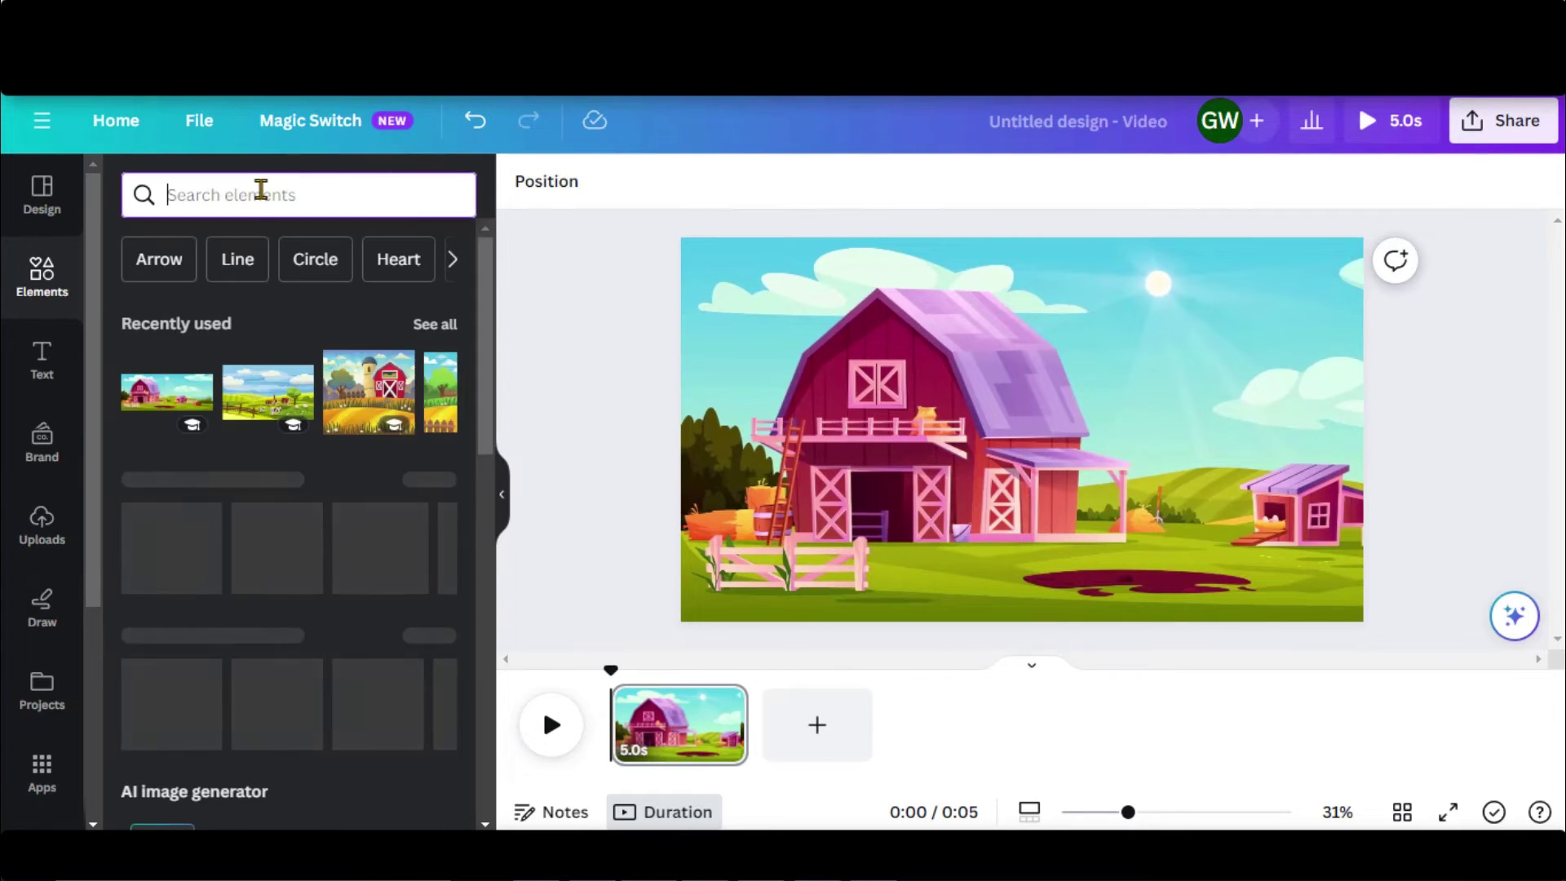
type("cow")
left_click(207, 314)
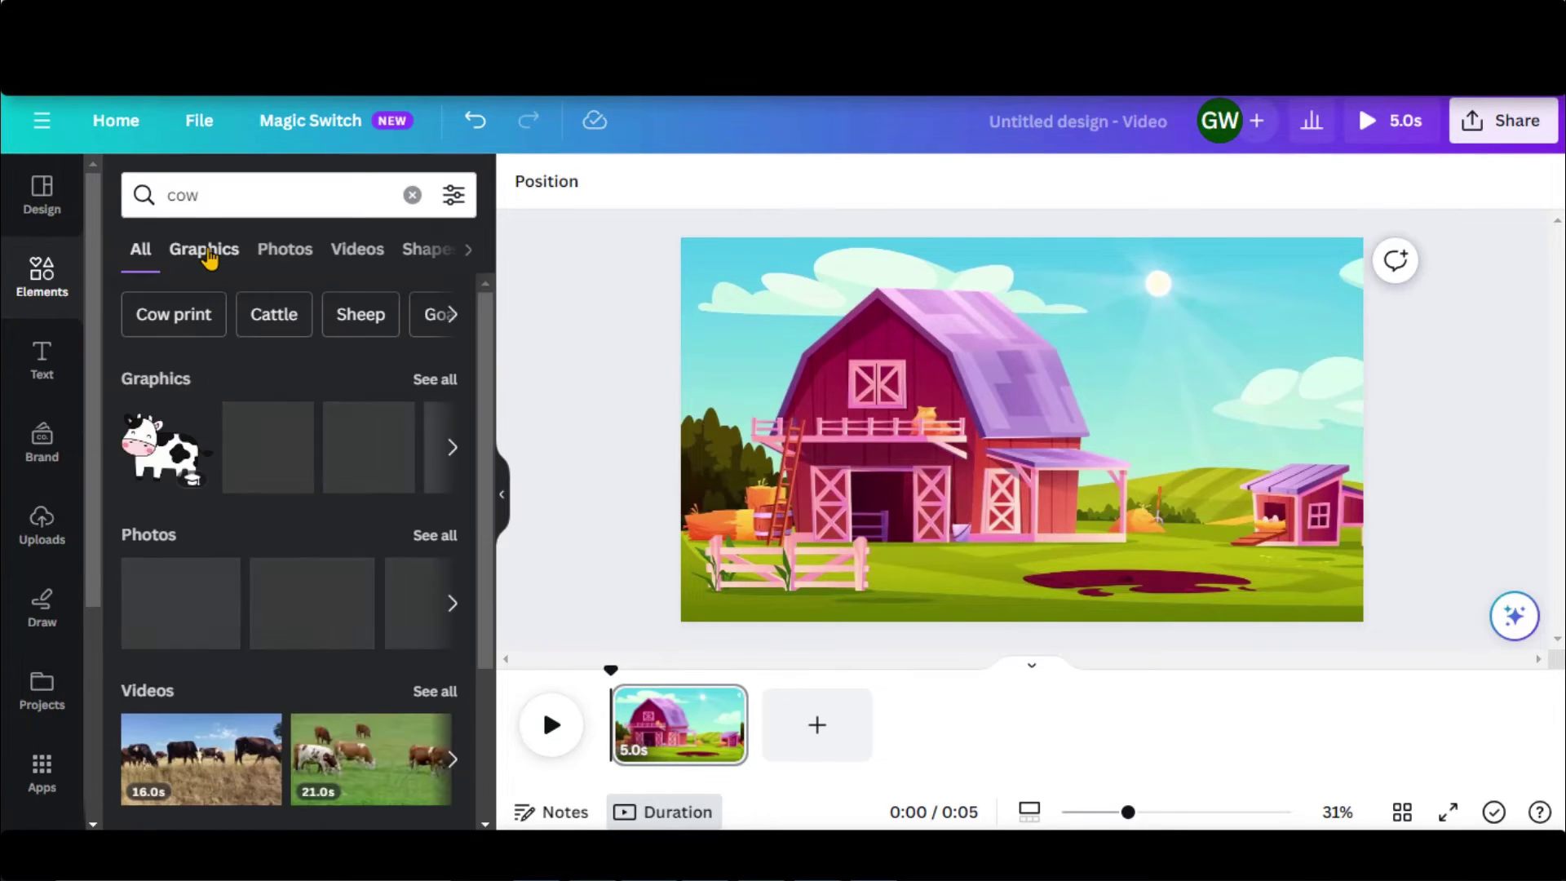
left_click(206, 249)
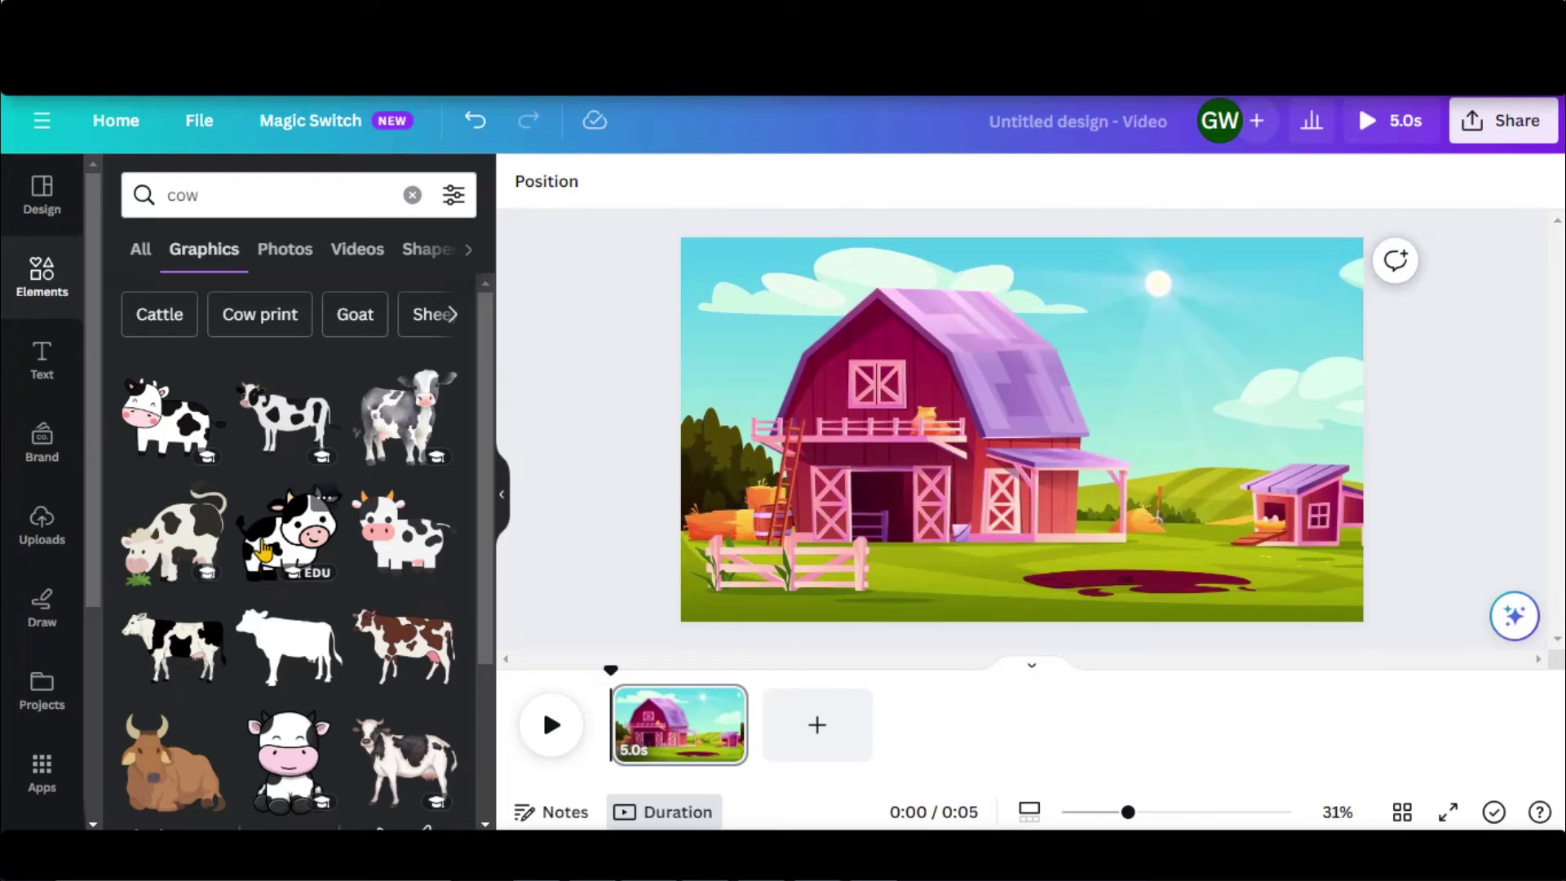
left_click(402, 650)
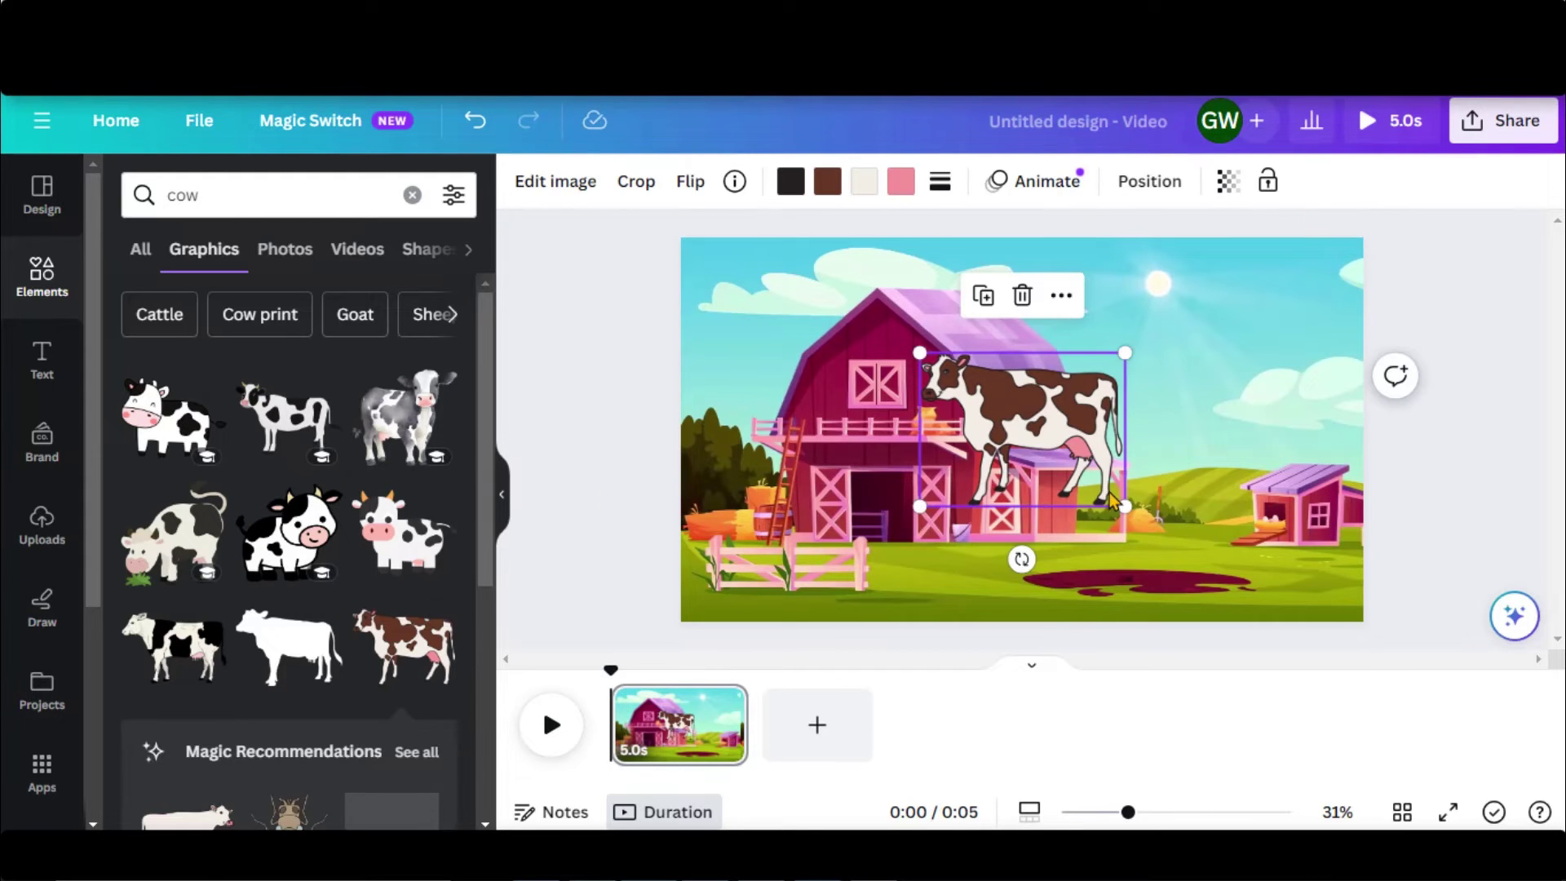
left_click_drag(1125, 512, 1195, 541)
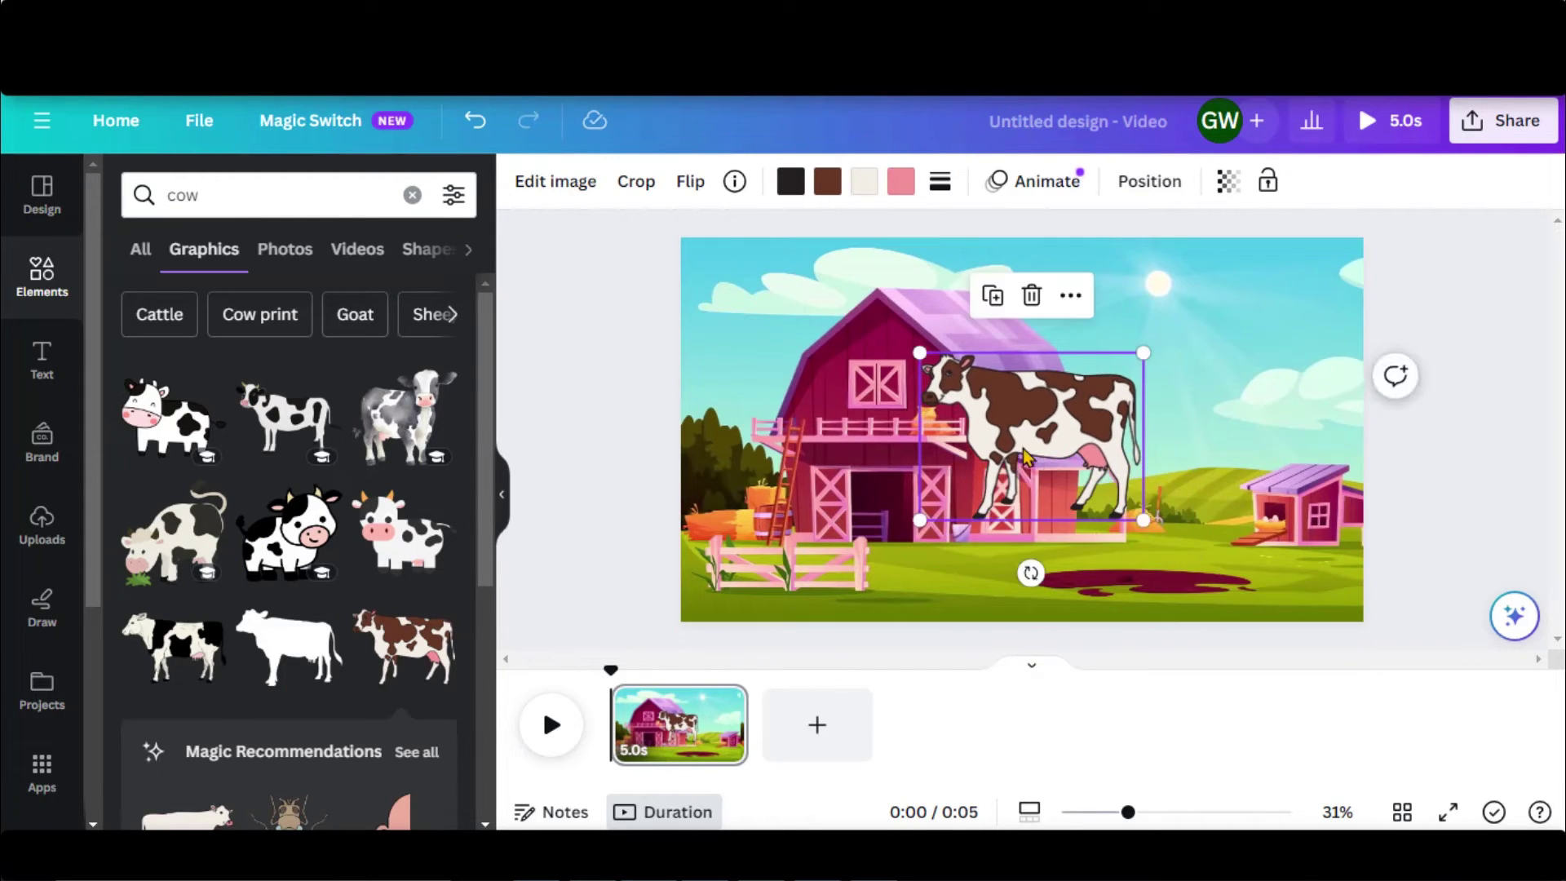
left_click_drag(1065, 471, 1230, 534)
- Filter the cow graphics results to Animated only
left_click(454, 195)
scroll(332, 485, "down", 5)
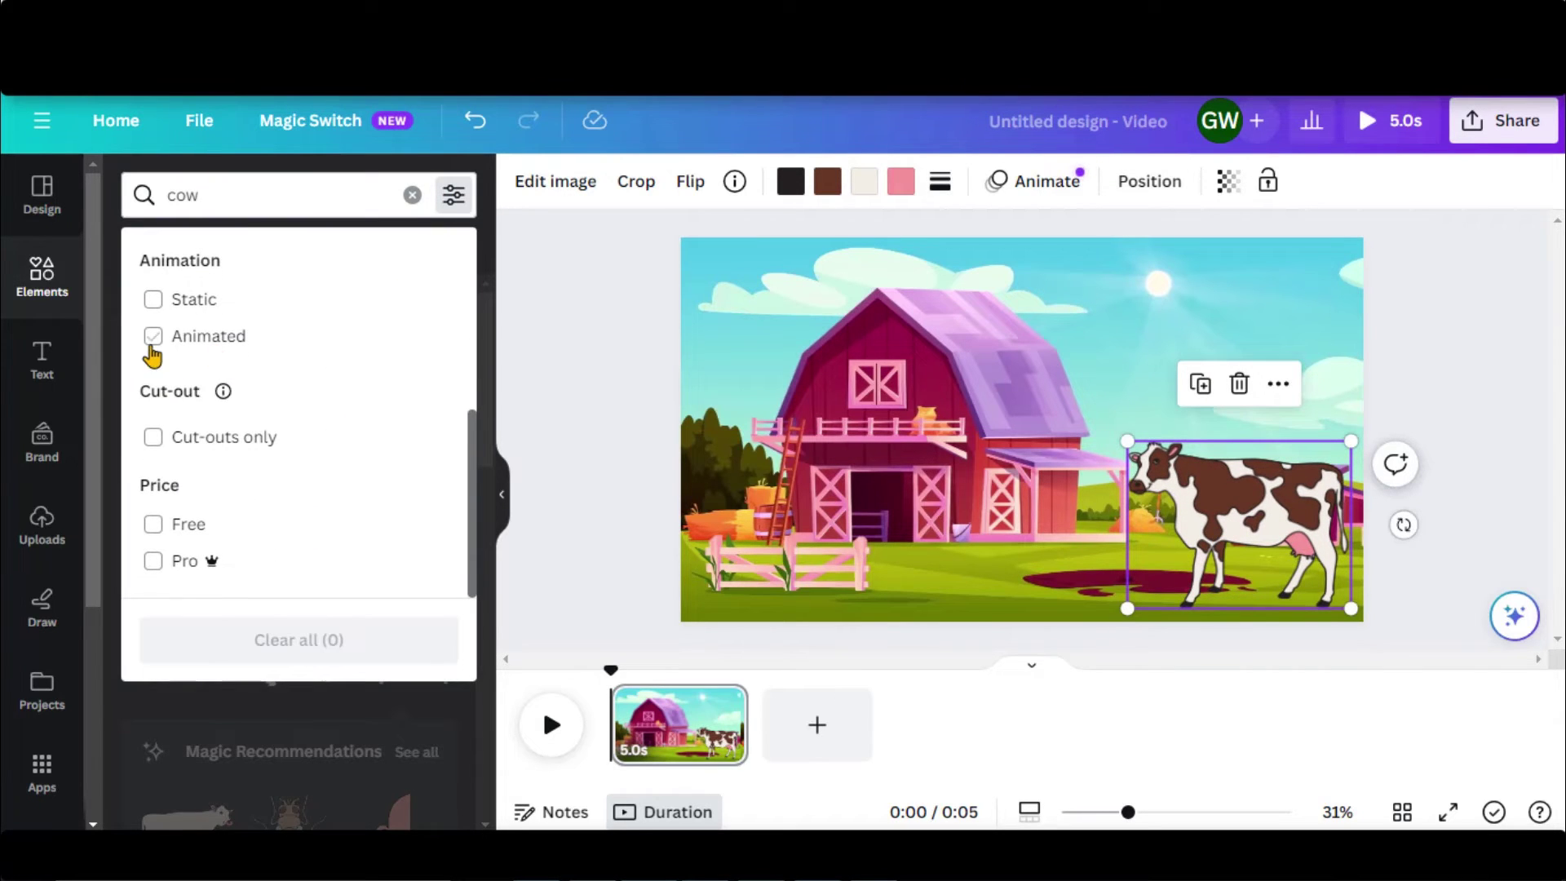
left_click(152, 337)
left_click(453, 195)
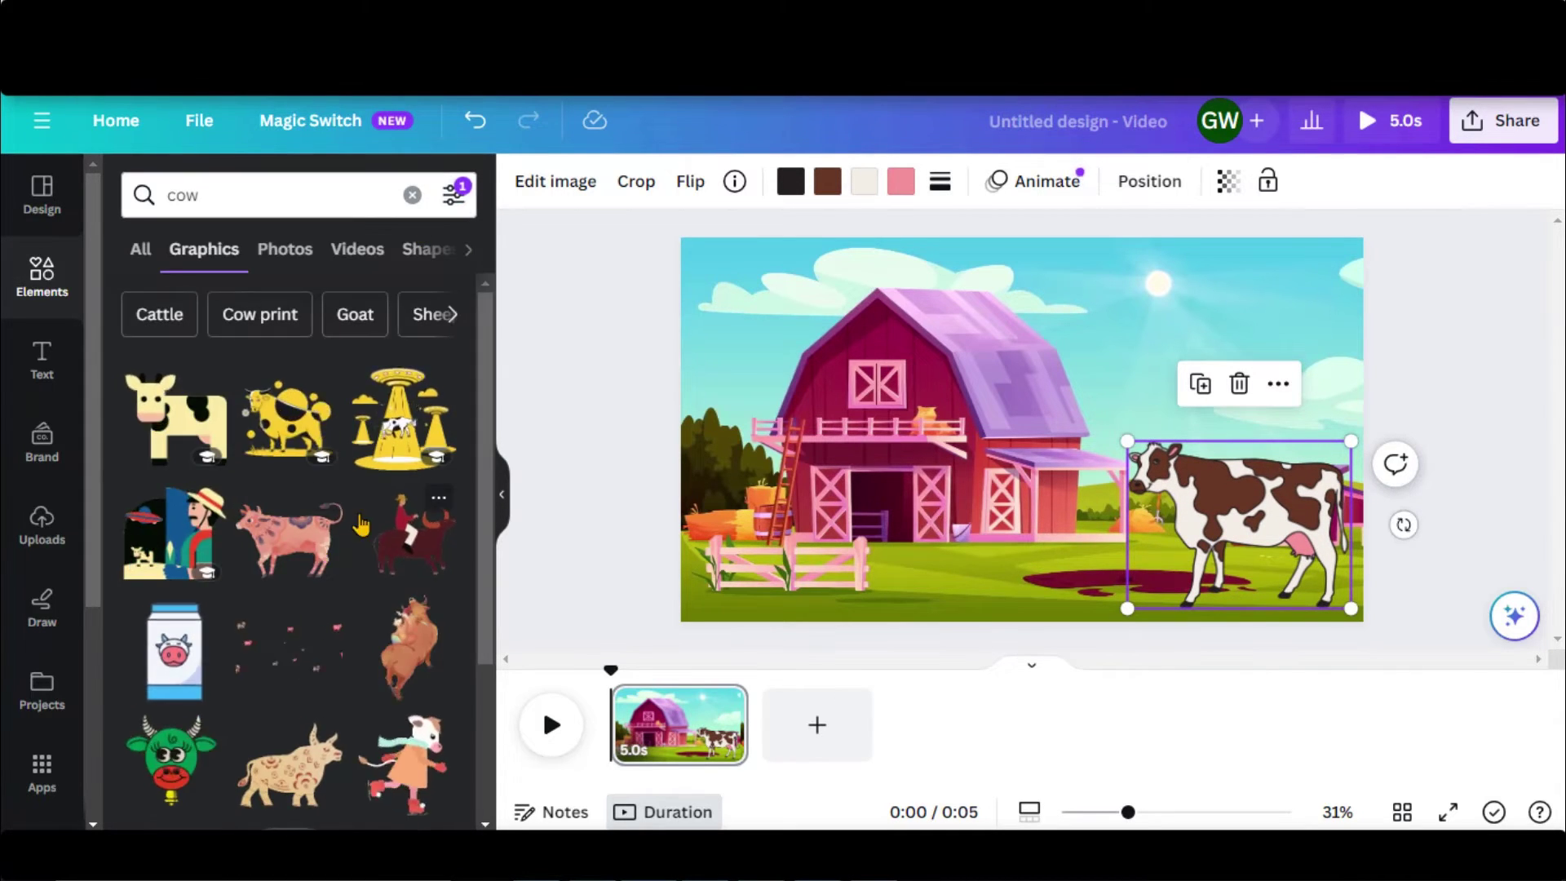
scroll(337, 571, "down", 5)
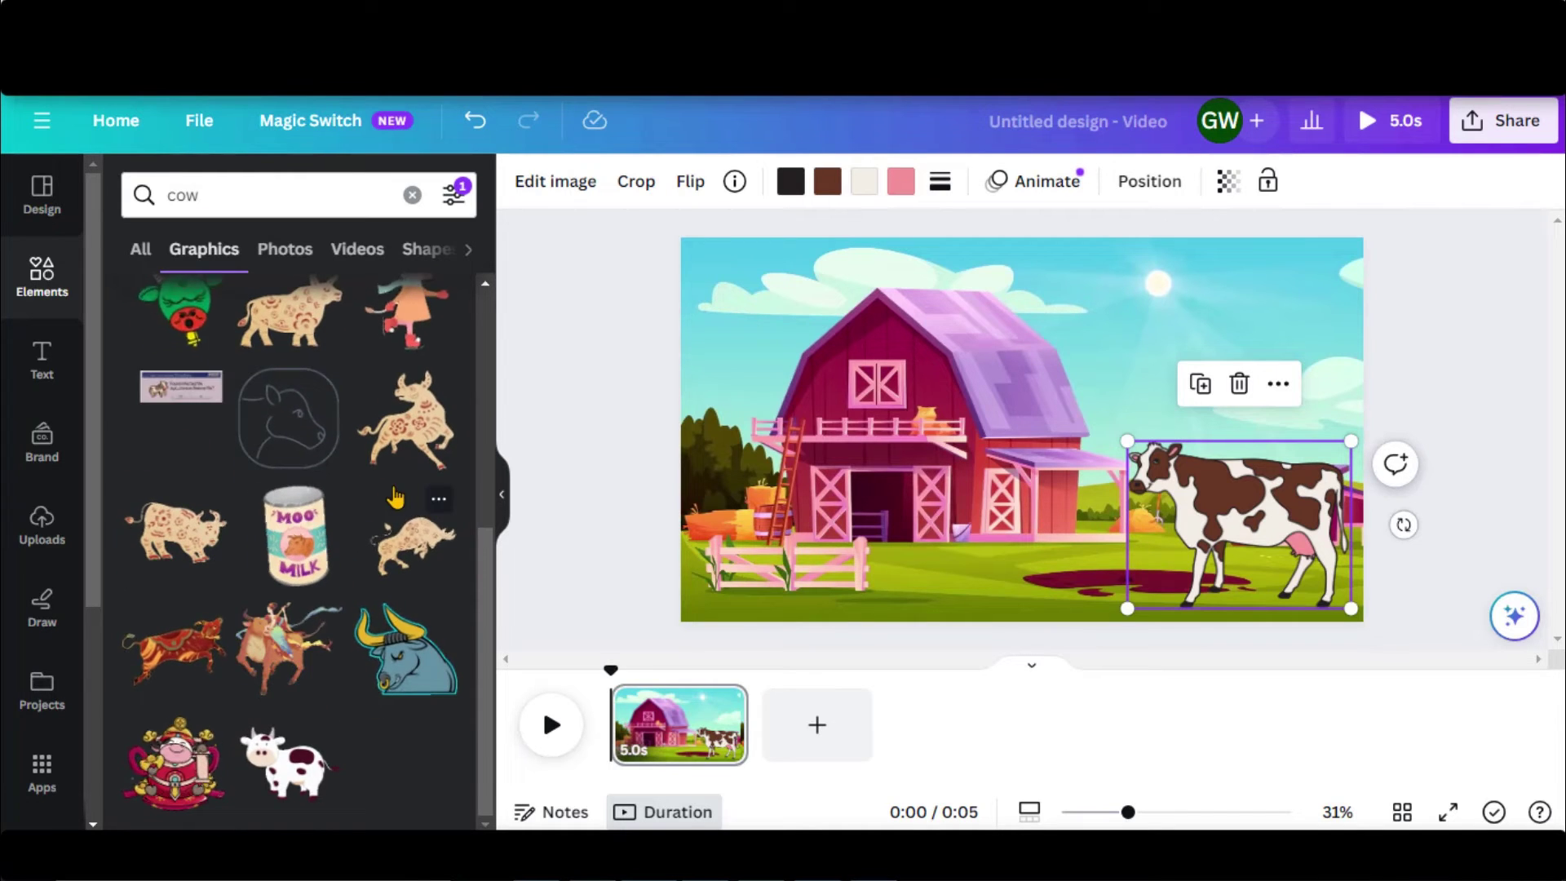
- Search graphics for 'sheep' and clear the Animated filter
left_click(157, 195)
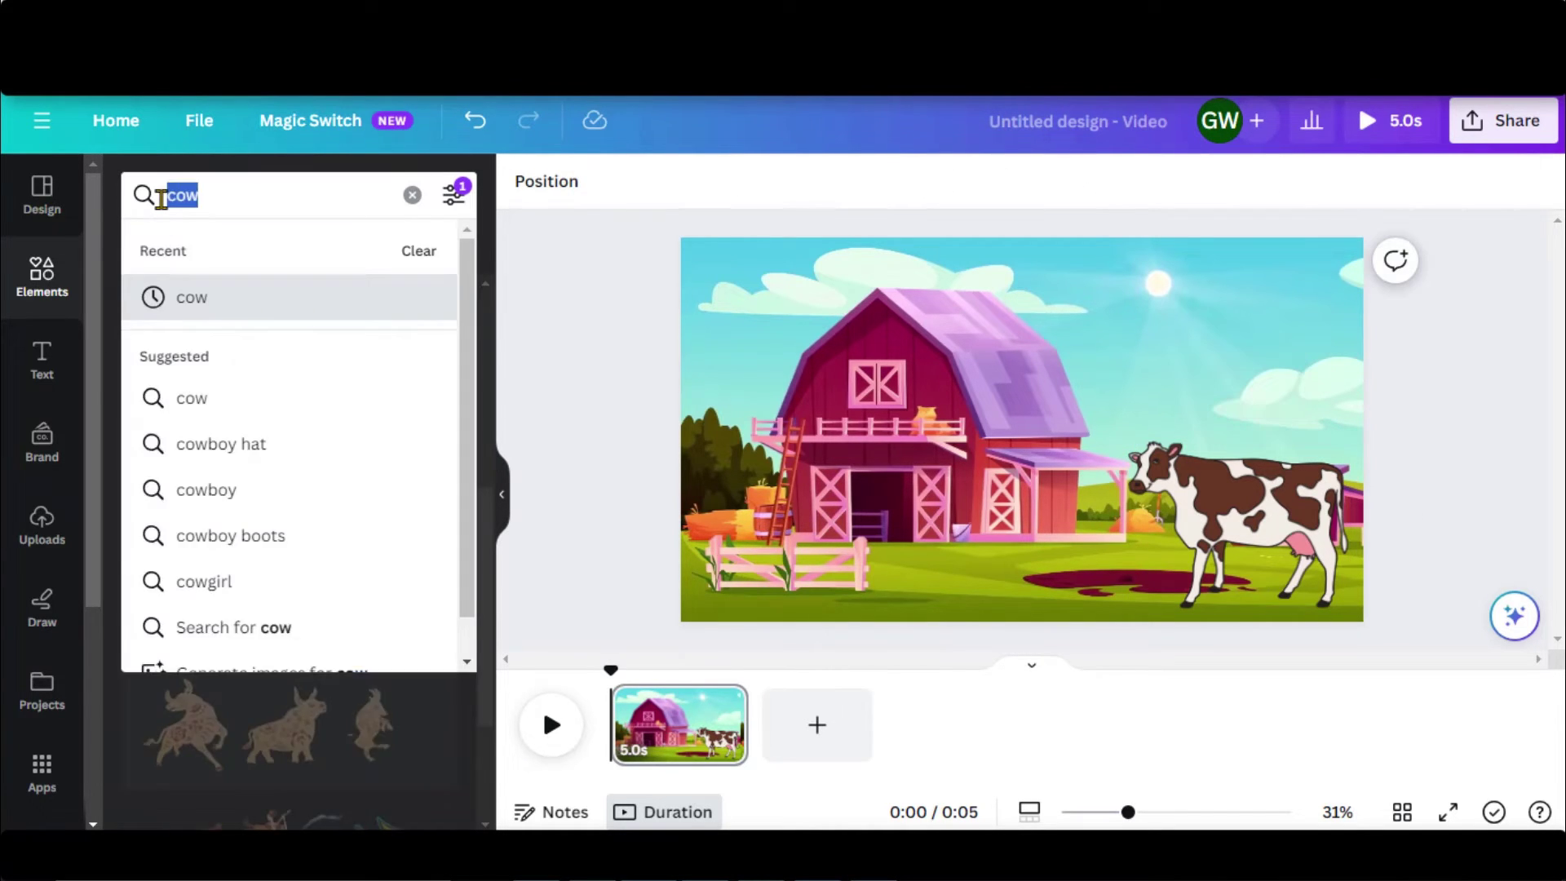
type("sheep")
key("Return")
left_click(453, 195)
scroll(273, 425, "down", 3)
left_click(252, 640)
scroll(346, 571, "down", 3)
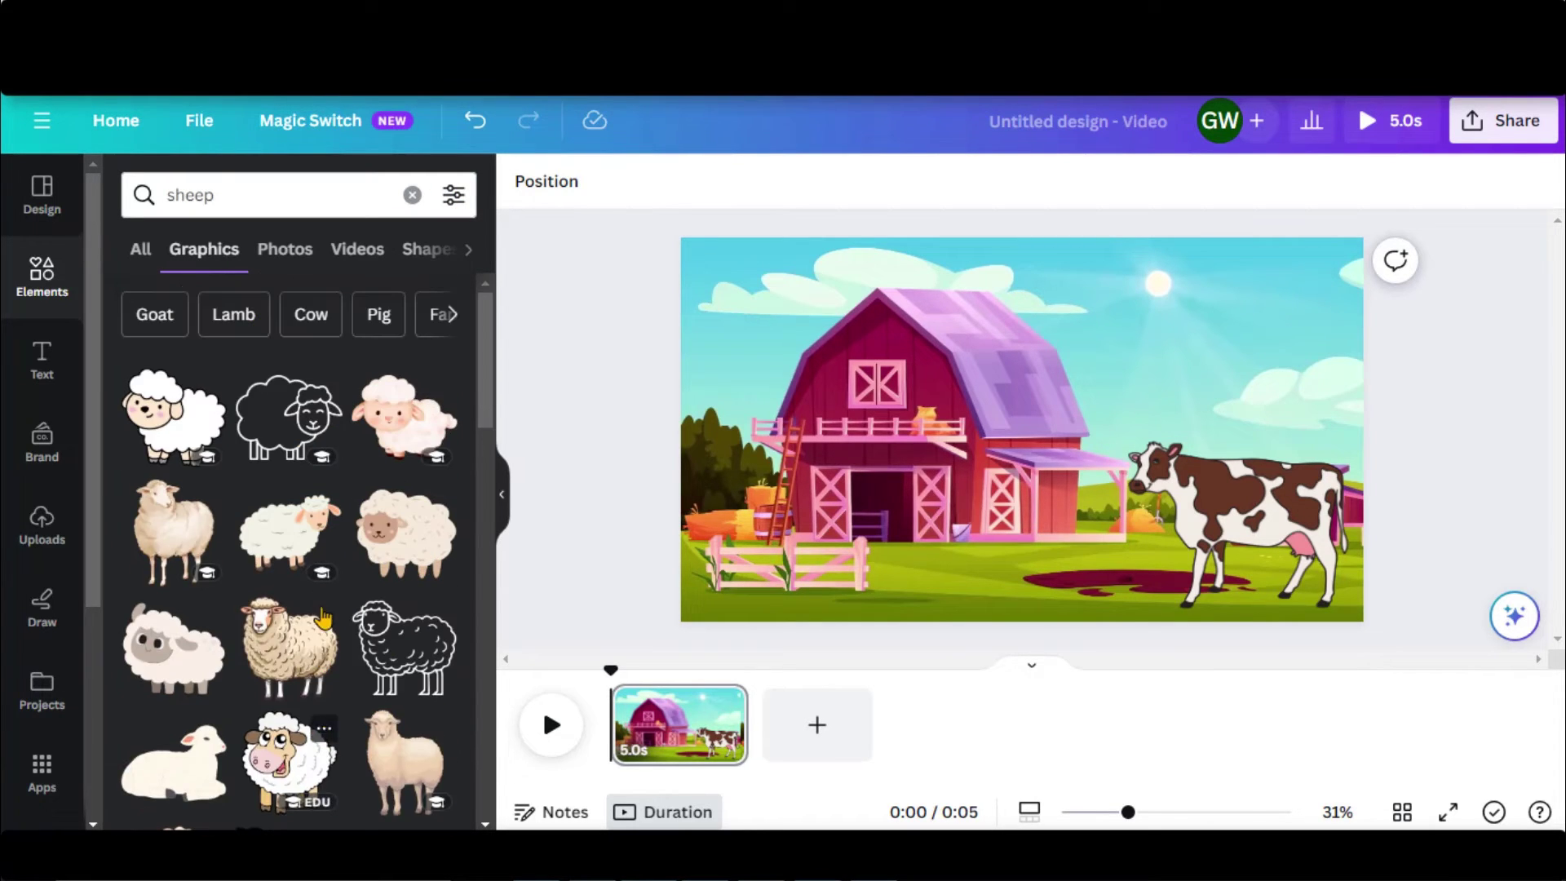
- Add the woolly sheep, flip it horizontally, place it by the lower-left fence, and preview
left_click(290, 643)
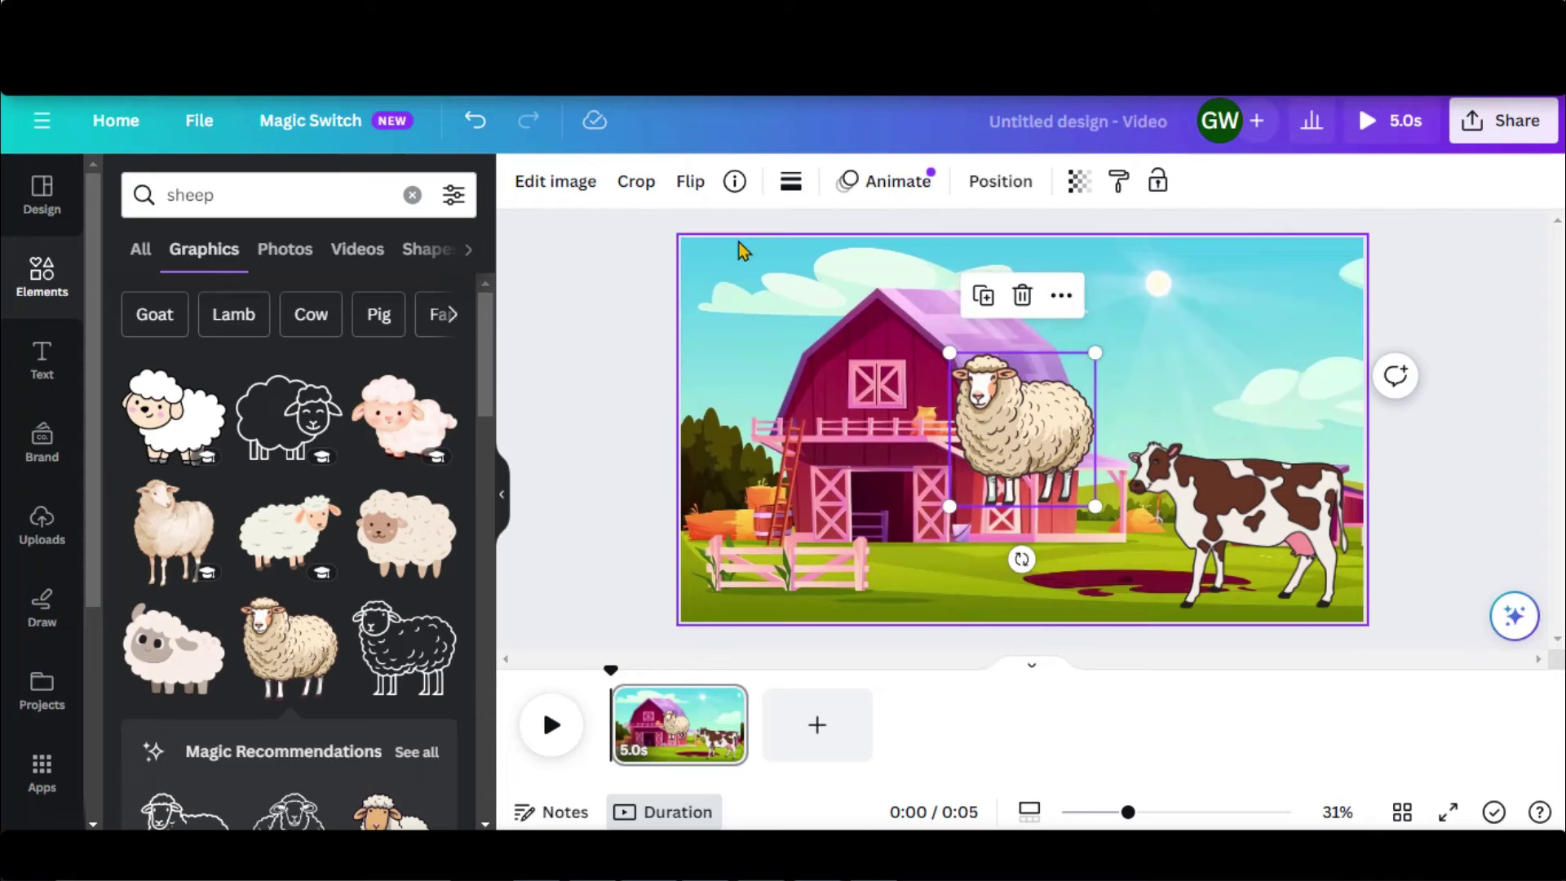
left_click(689, 182)
left_click(767, 250)
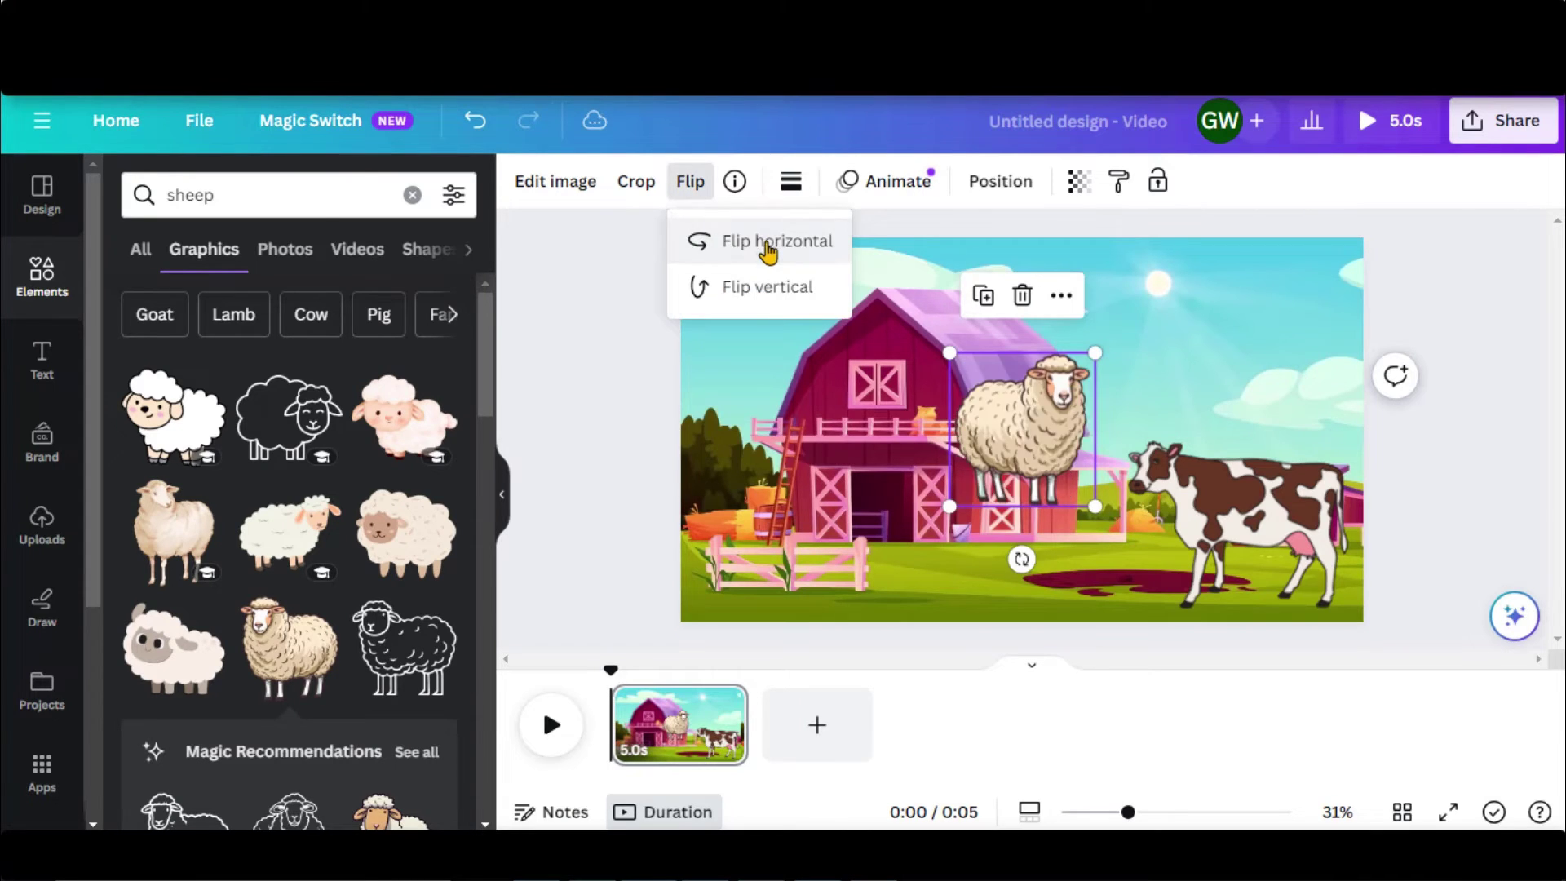
left_click_drag(1037, 434, 815, 549)
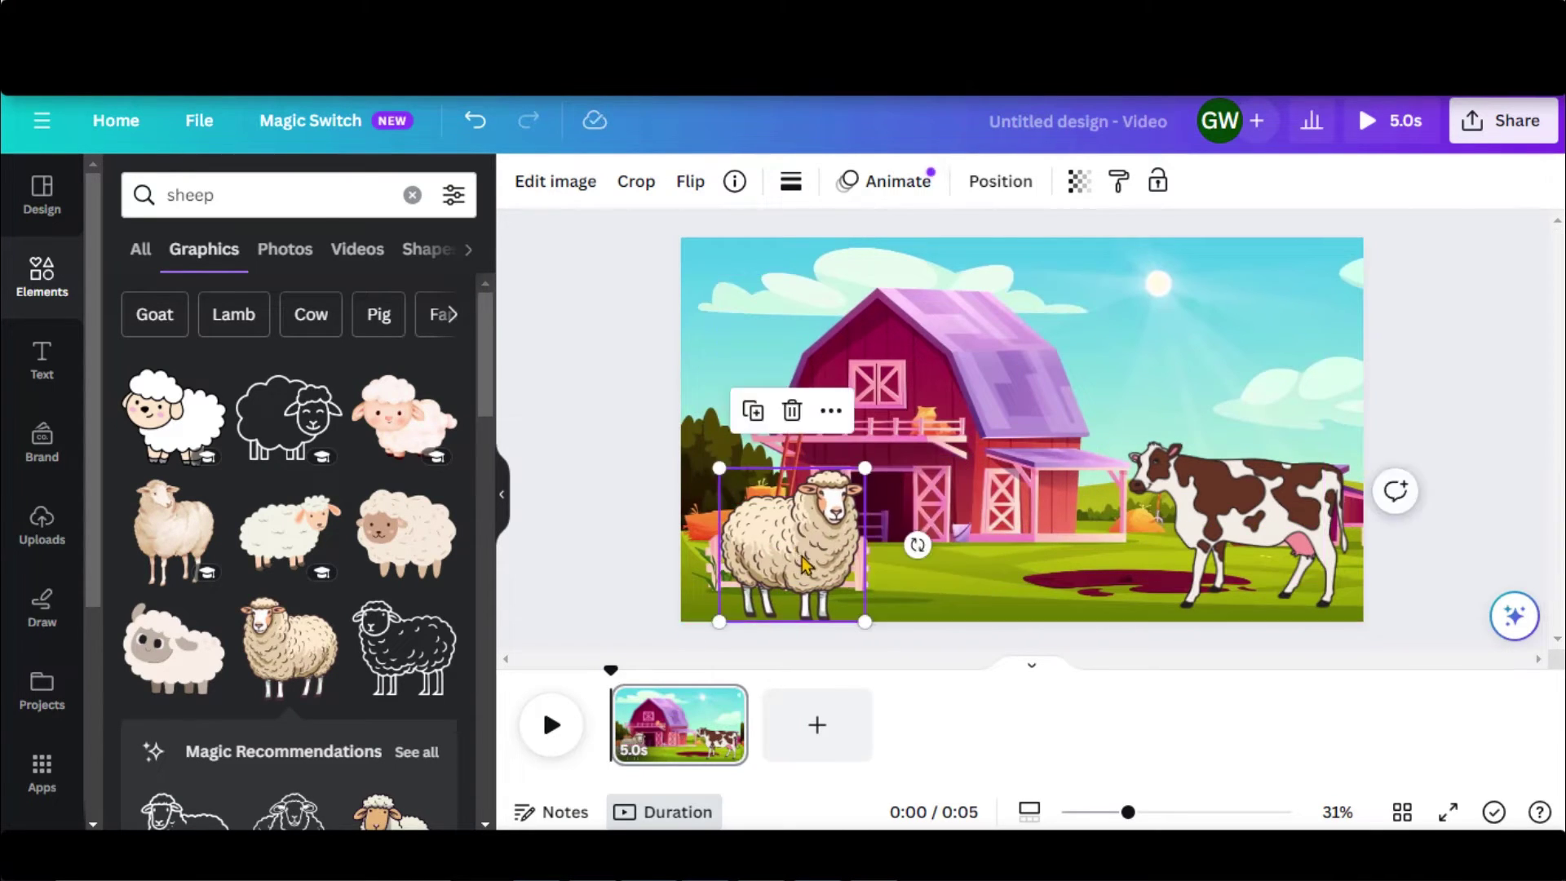
left_click(552, 724)
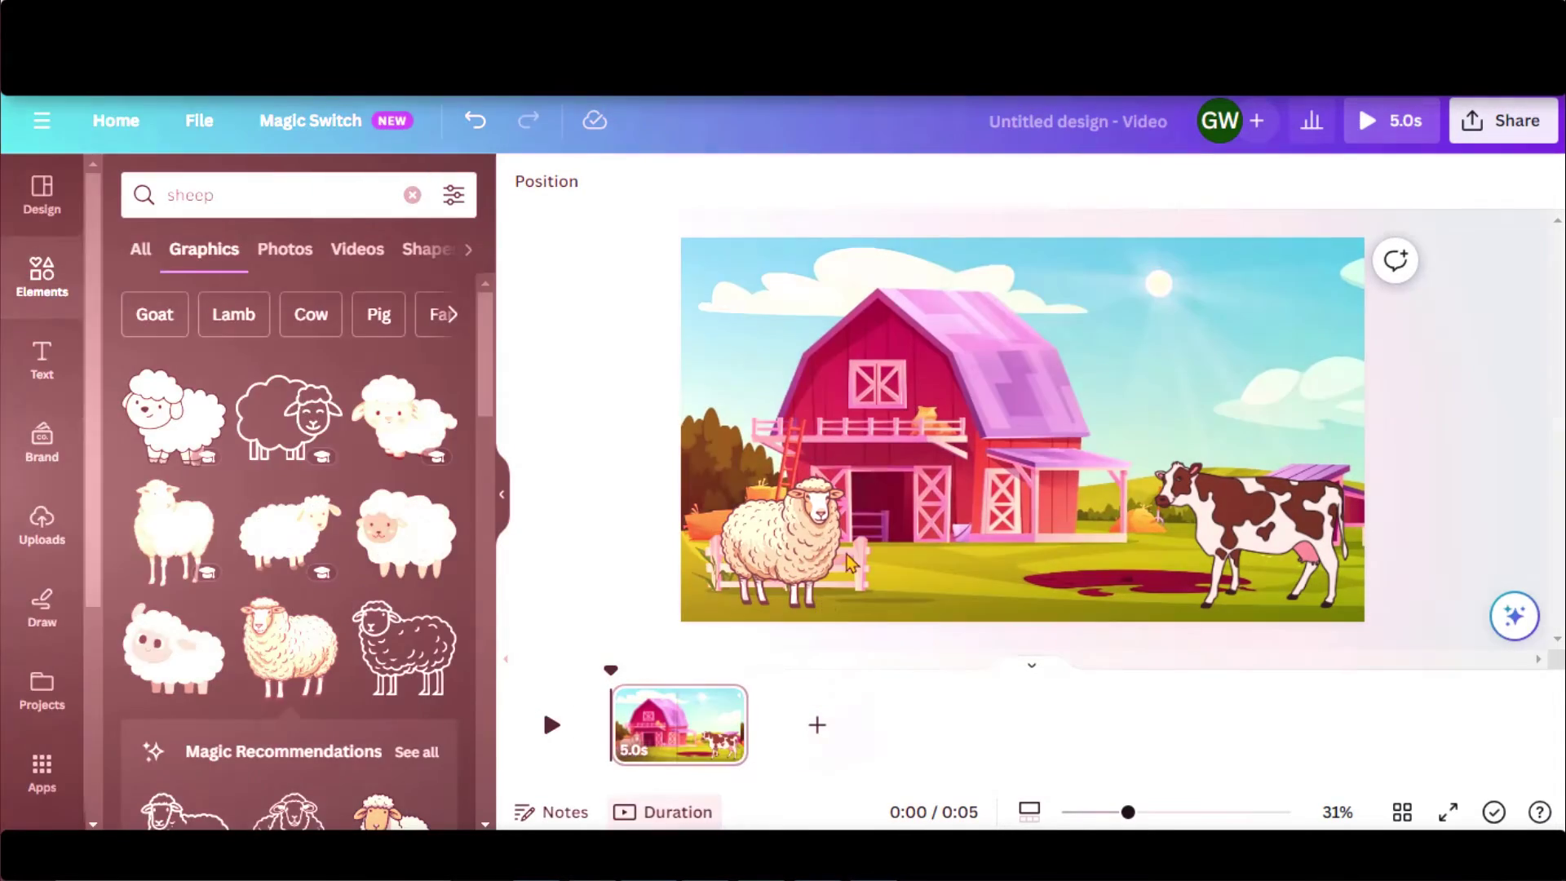
- Draw a custom path moving the sheep rightward along the fence, with Smooth style
left_click(848, 563)
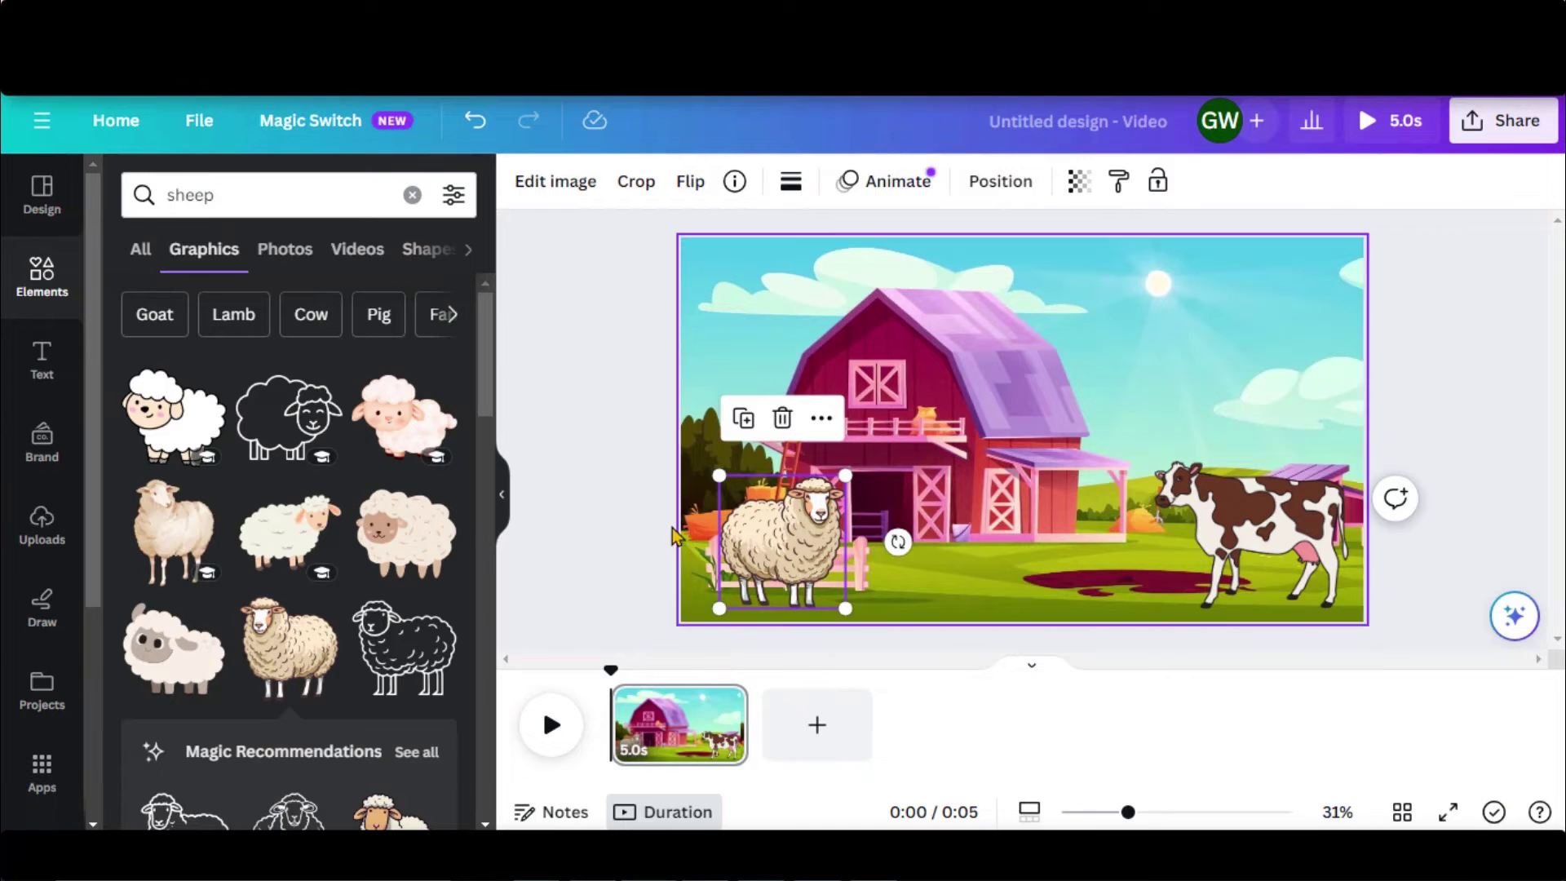
left_click(885, 196)
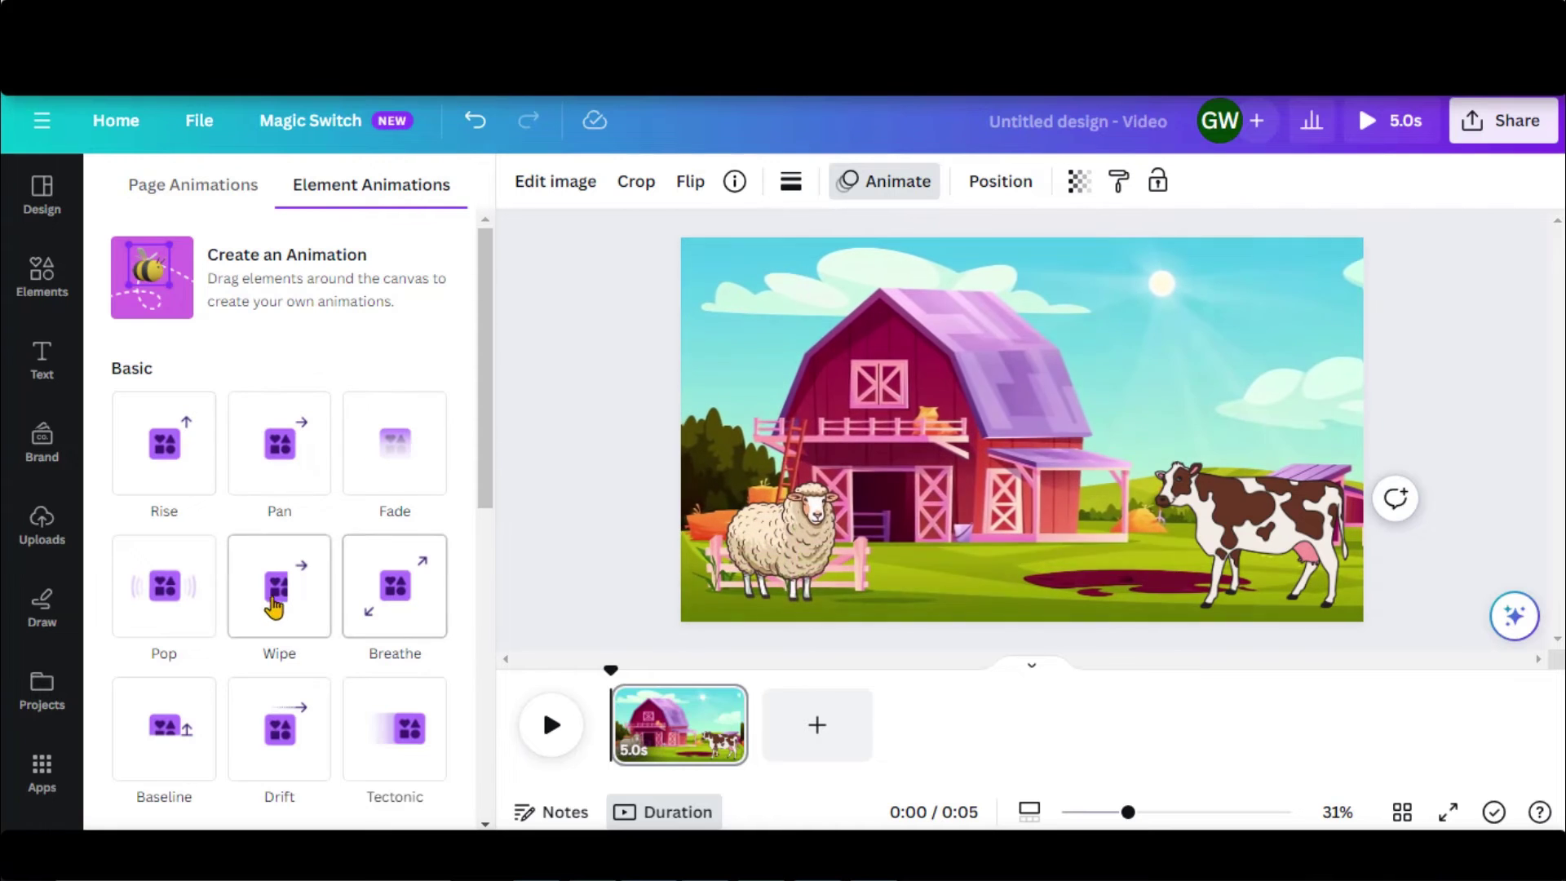
left_click(184, 298)
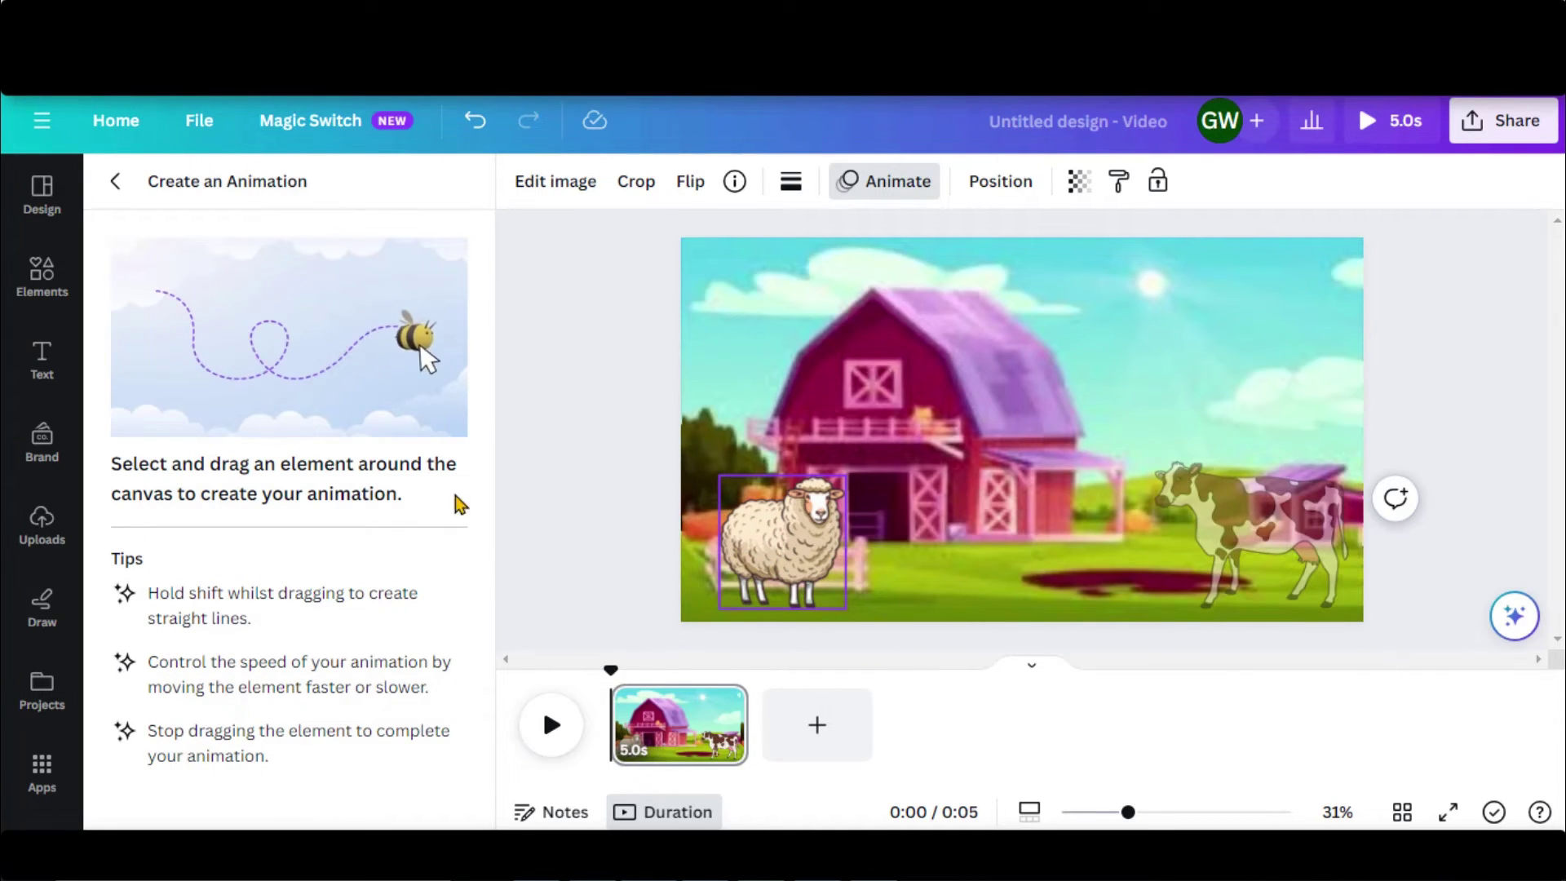
left_click_drag(780, 550, 788, 550)
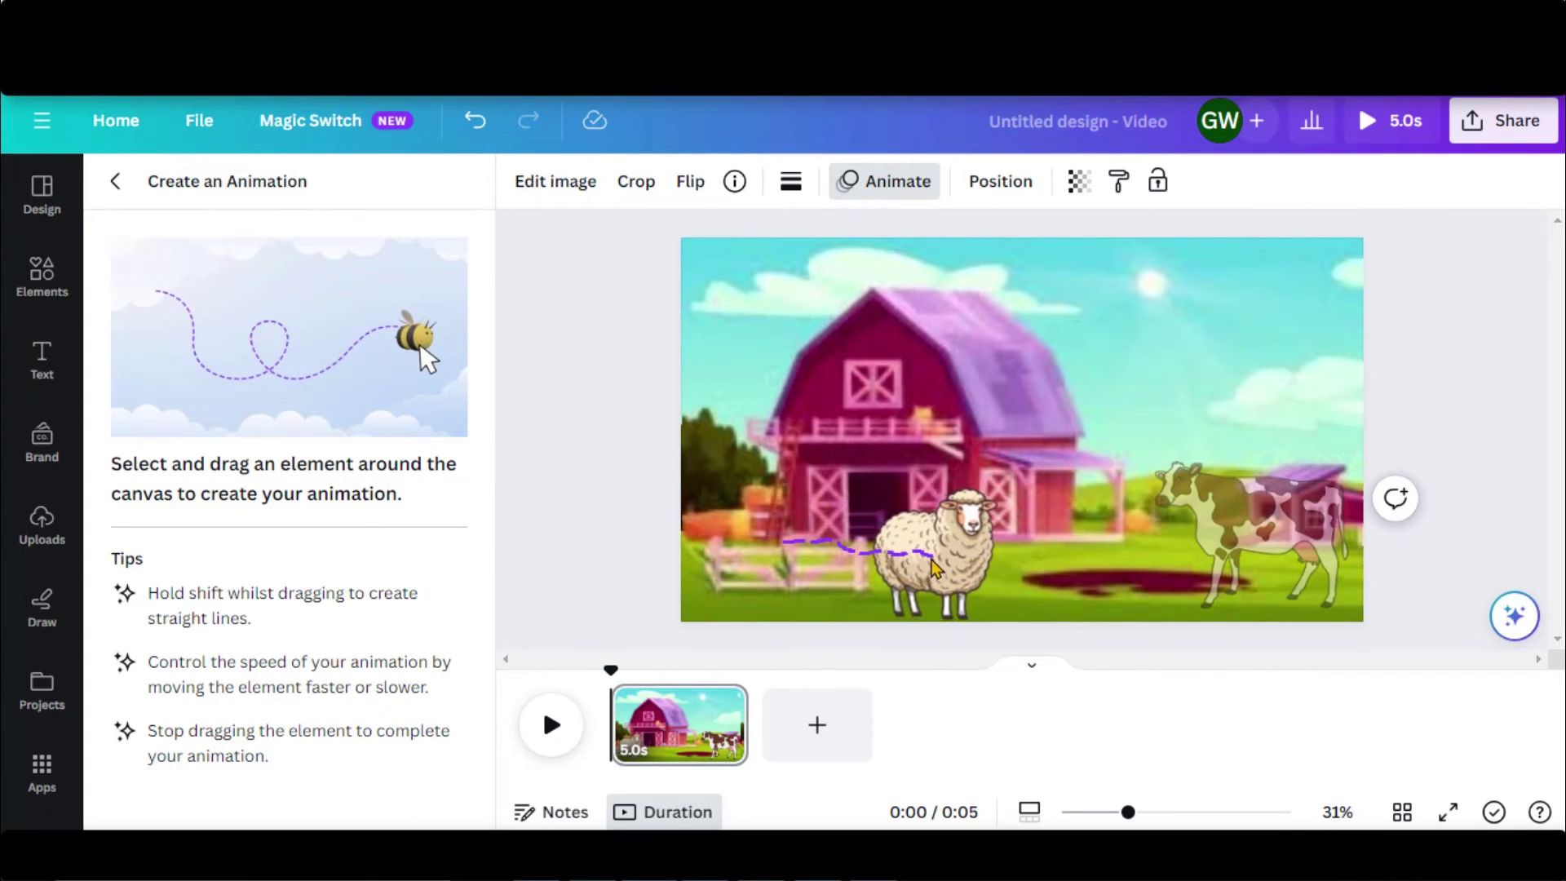
left_click_drag(961, 566, 995, 544)
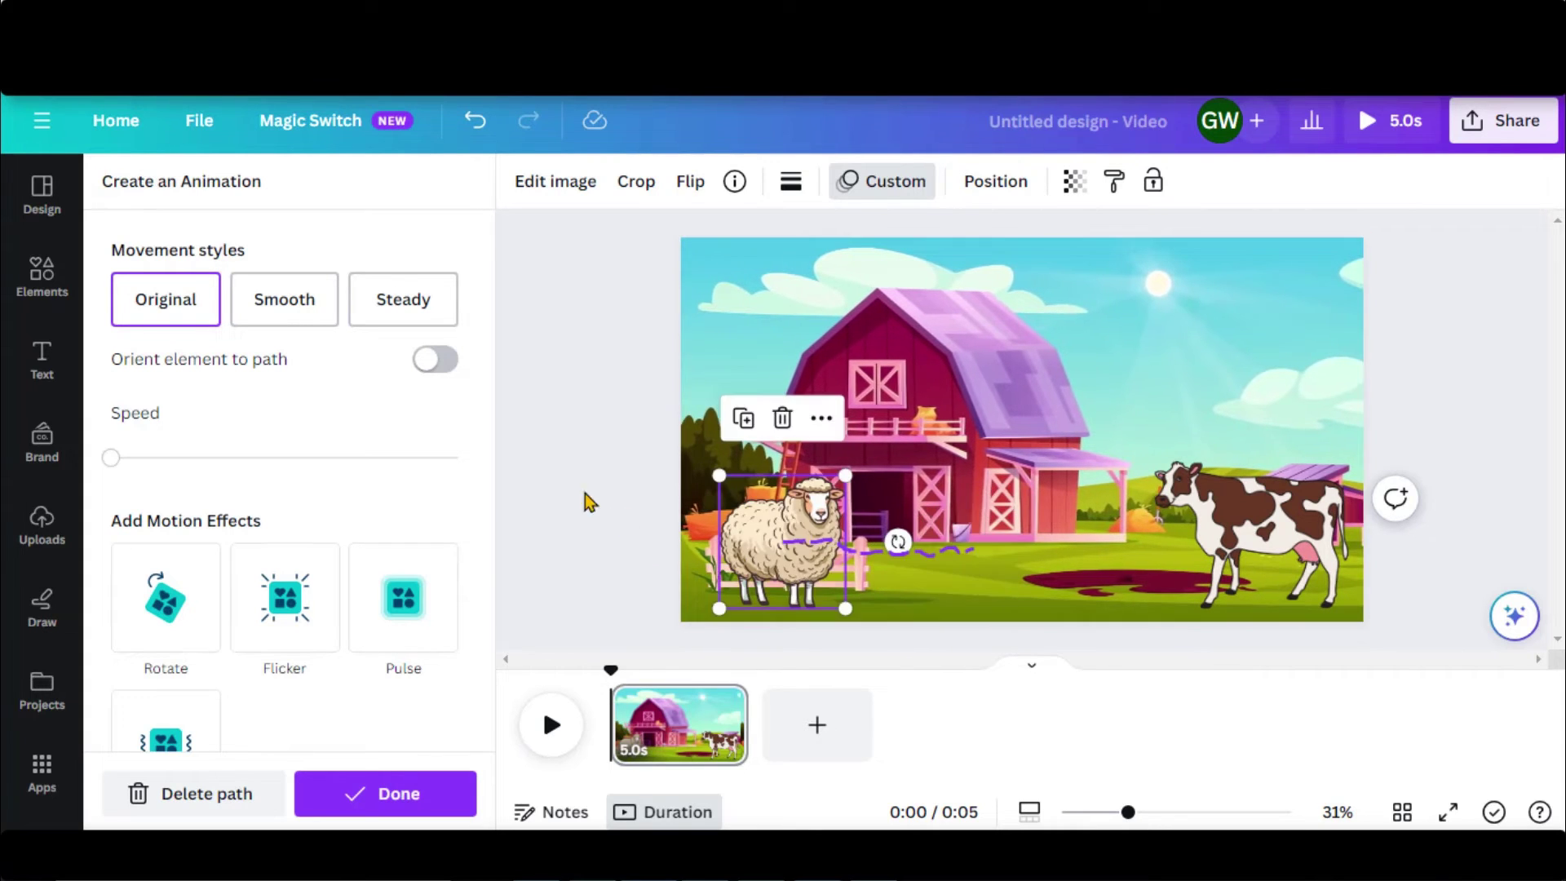
left_click(285, 305)
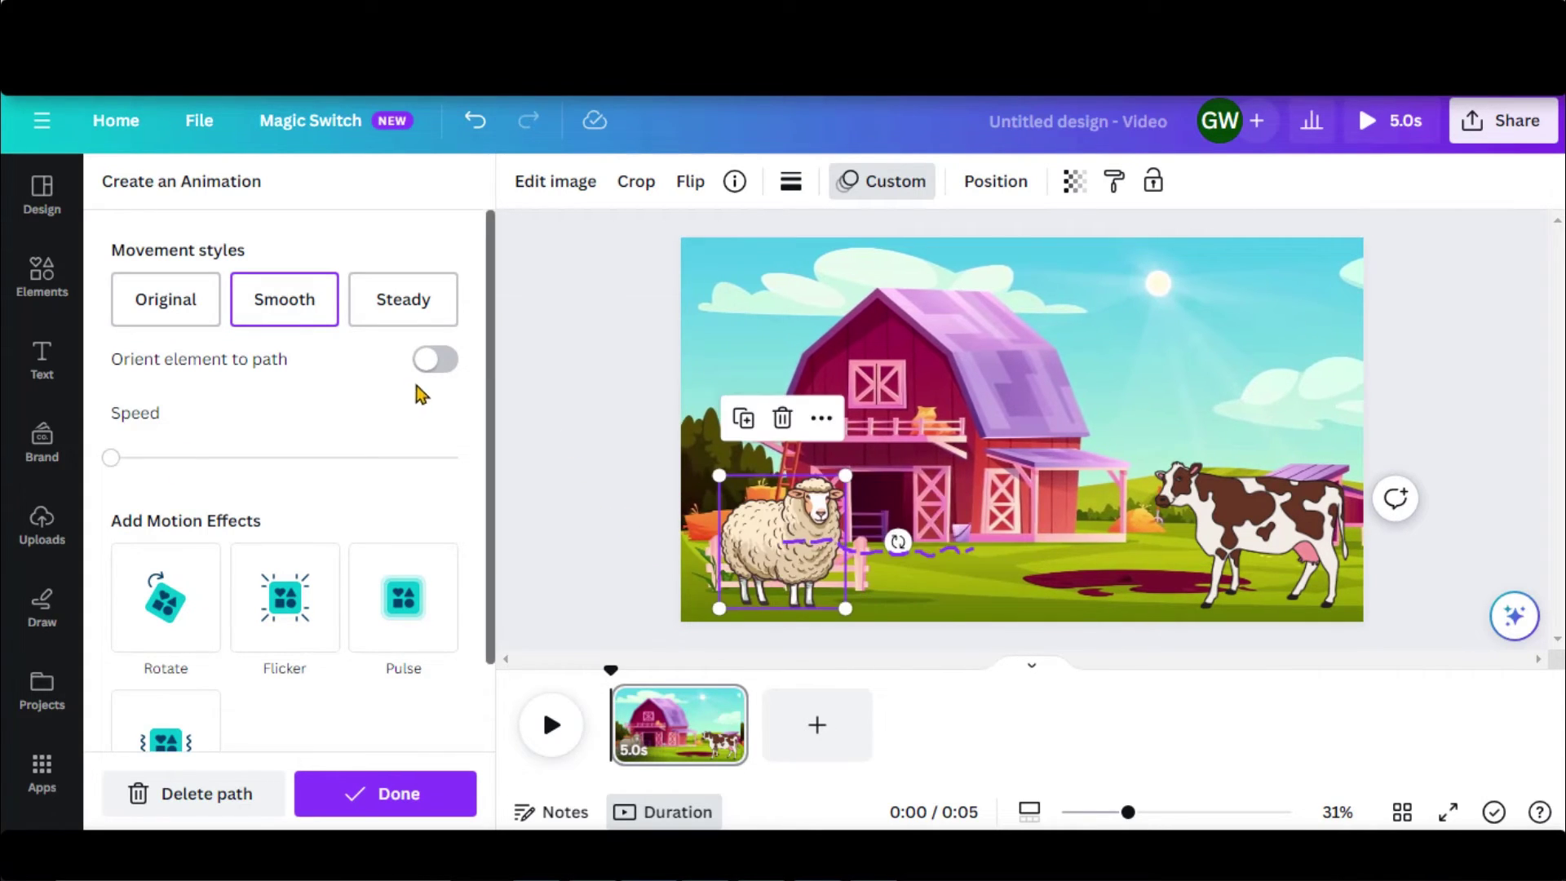
left_click(418, 308)
left_click(286, 301)
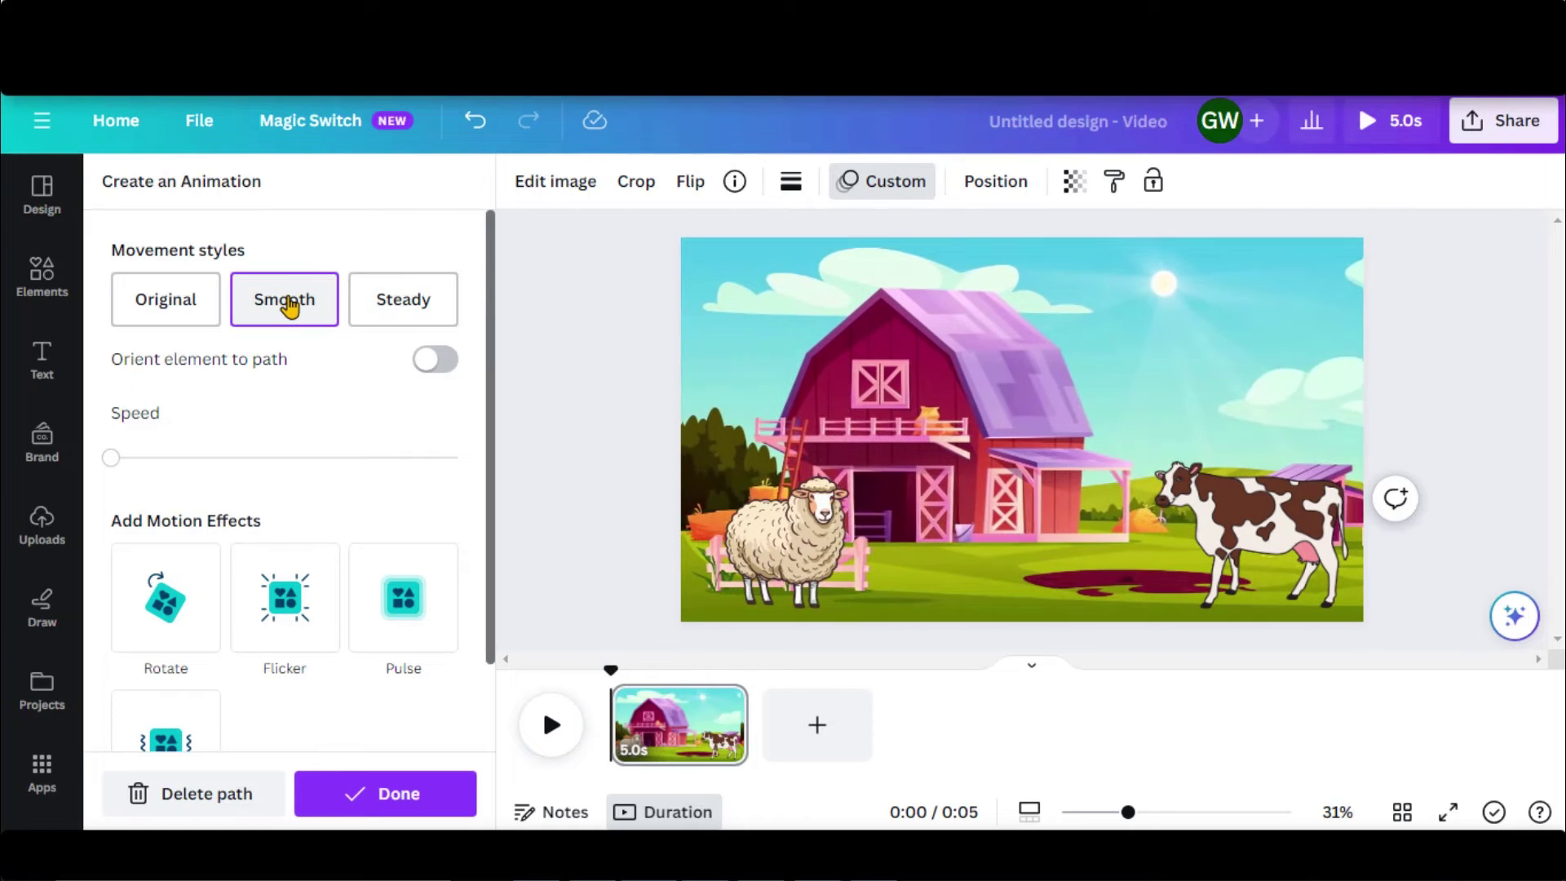
- Give the cow a custom walking path with Smooth movement style
left_click(440, 790)
left_click(1256, 530)
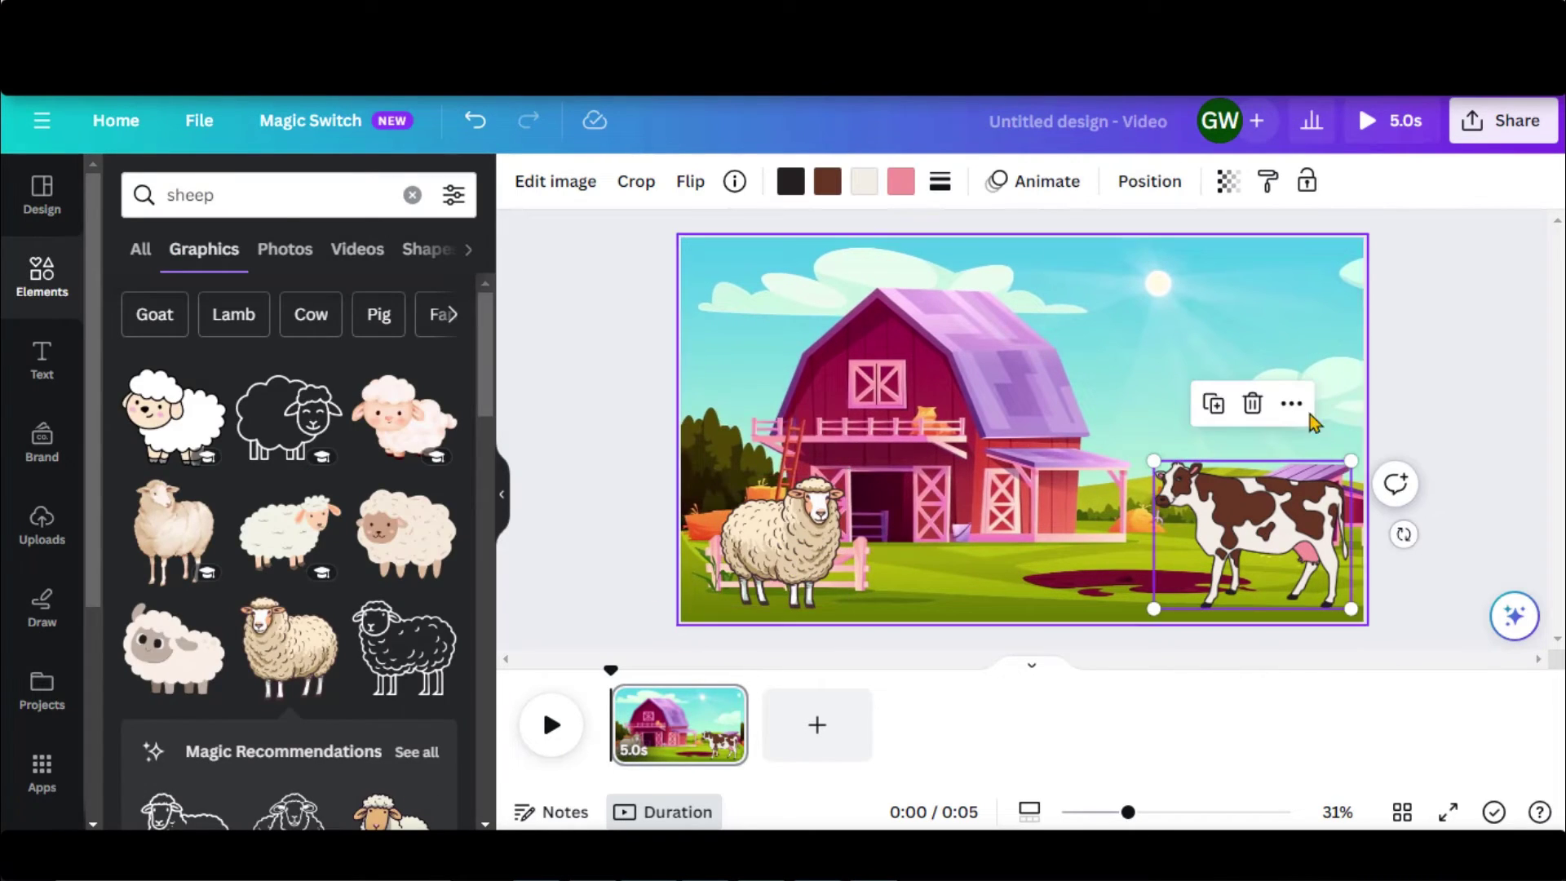
left_click(1047, 181)
left_click(154, 287)
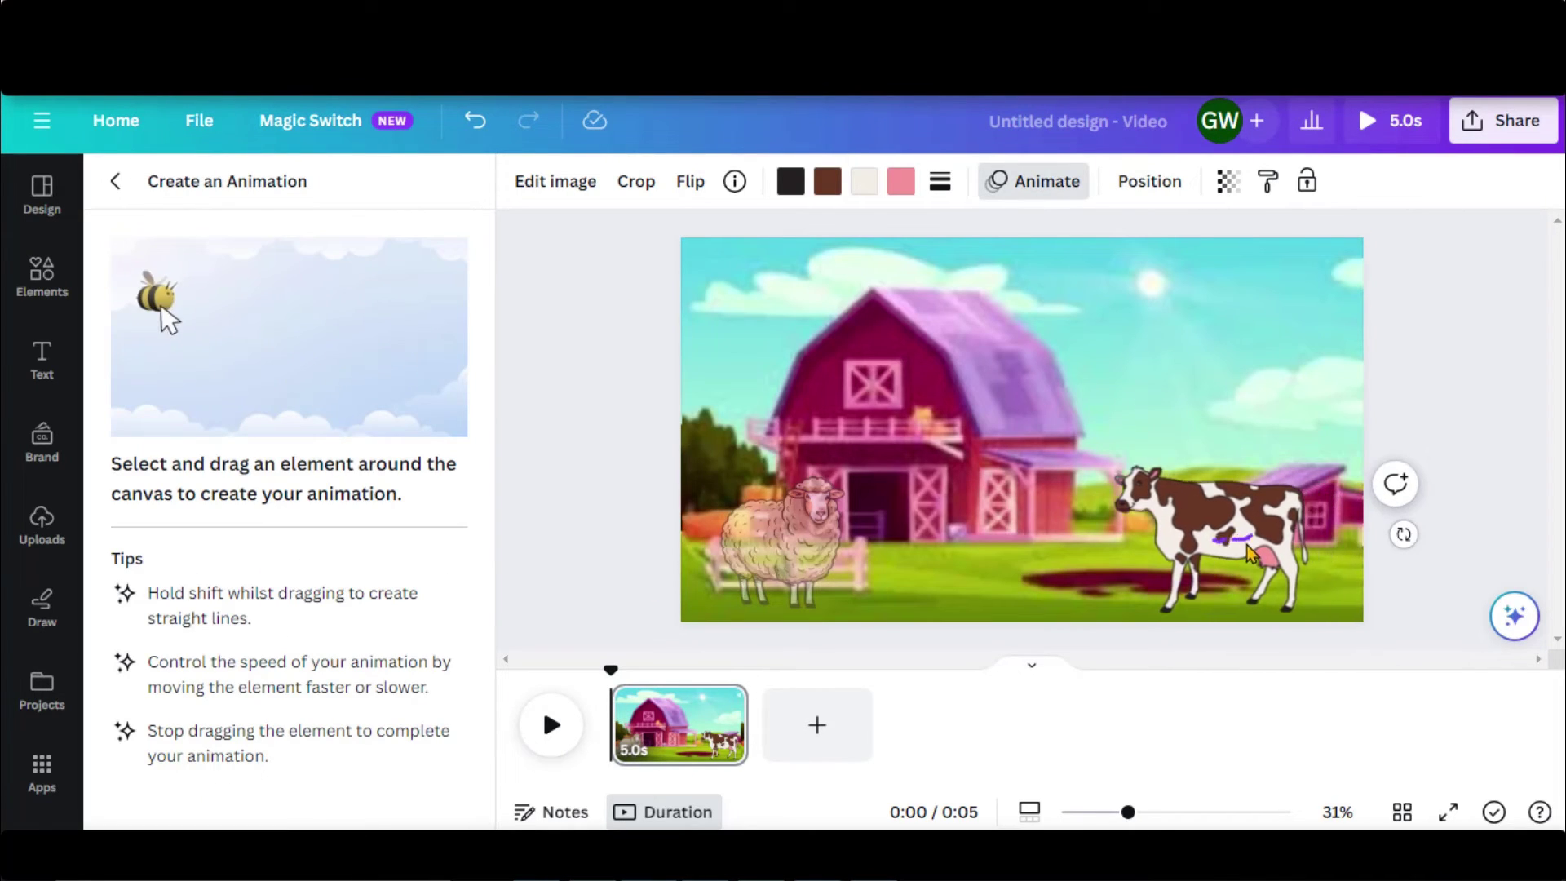
left_click_drag(1208, 557, 1203, 557)
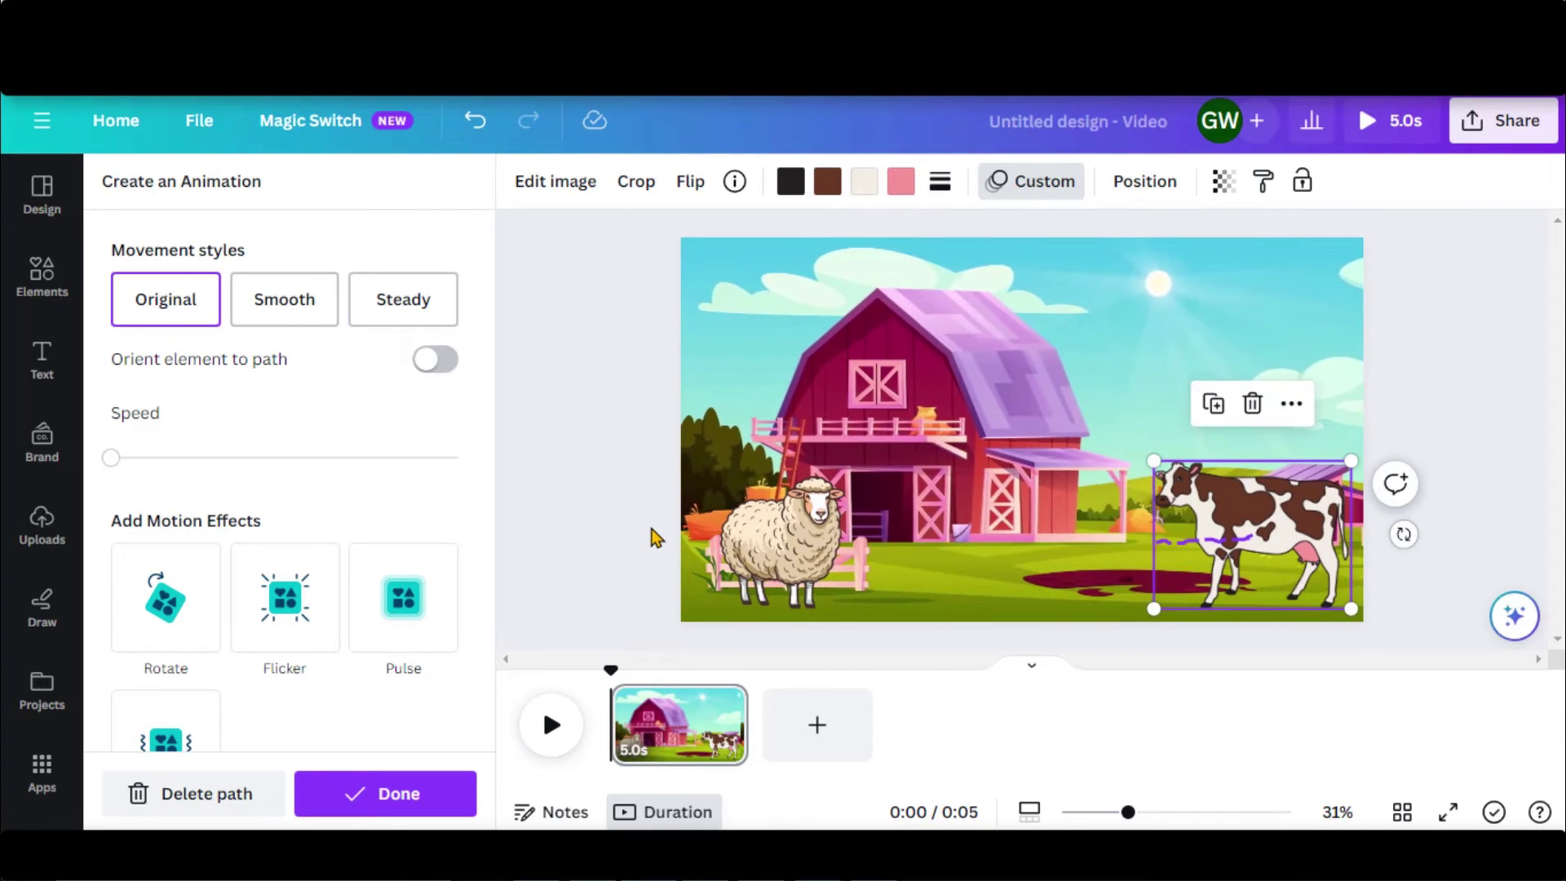
left_click(295, 318)
left_click(385, 793)
- Play the farm scene, then reopen the sheep's custom animation settings
left_click(551, 724)
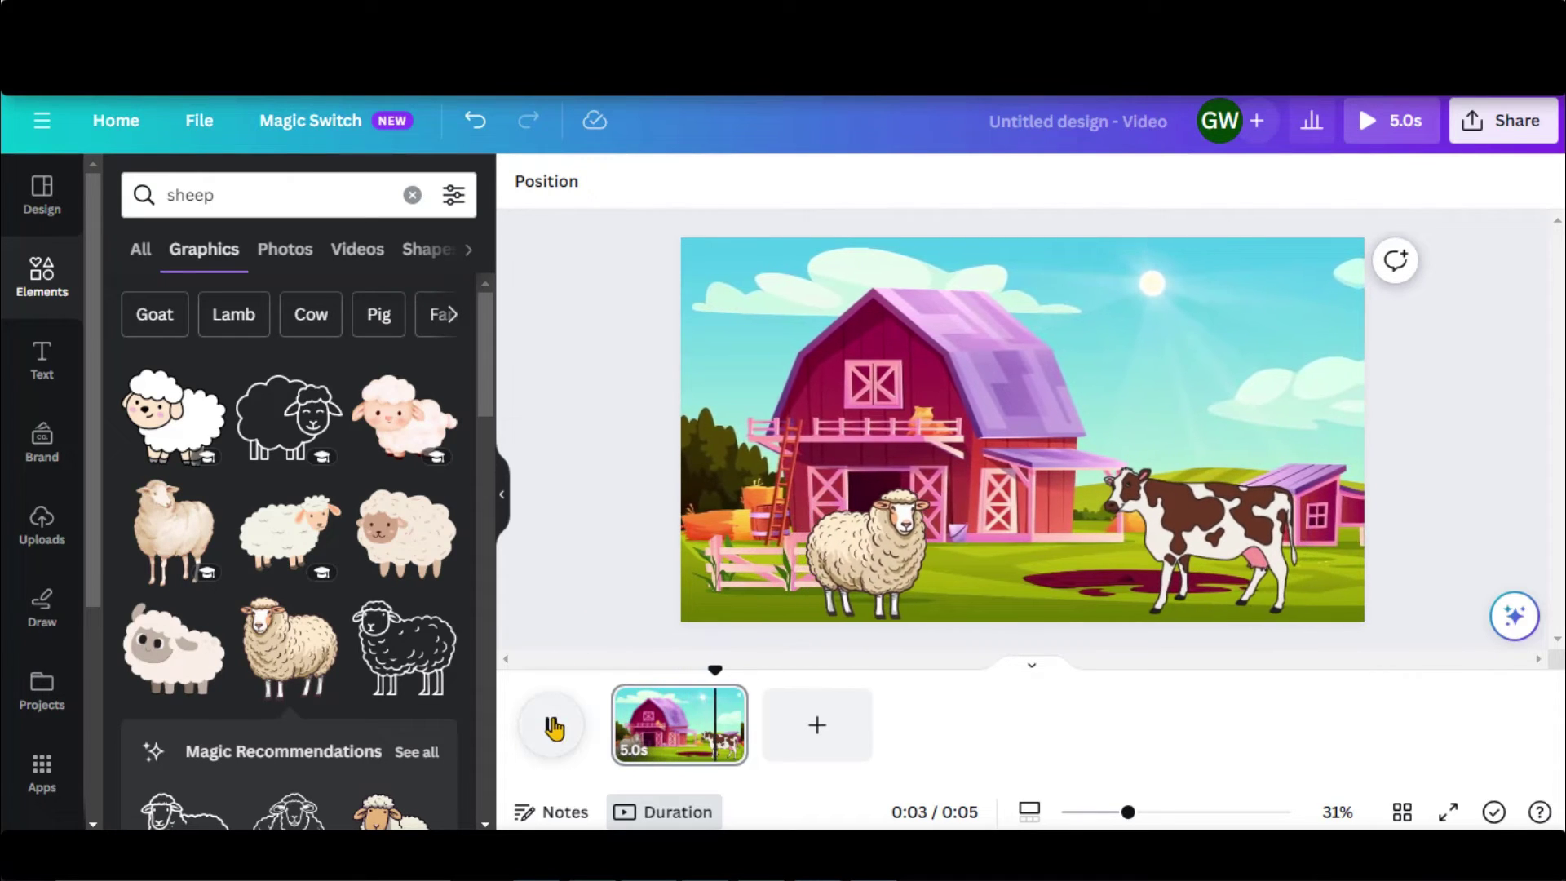
left_click(803, 563)
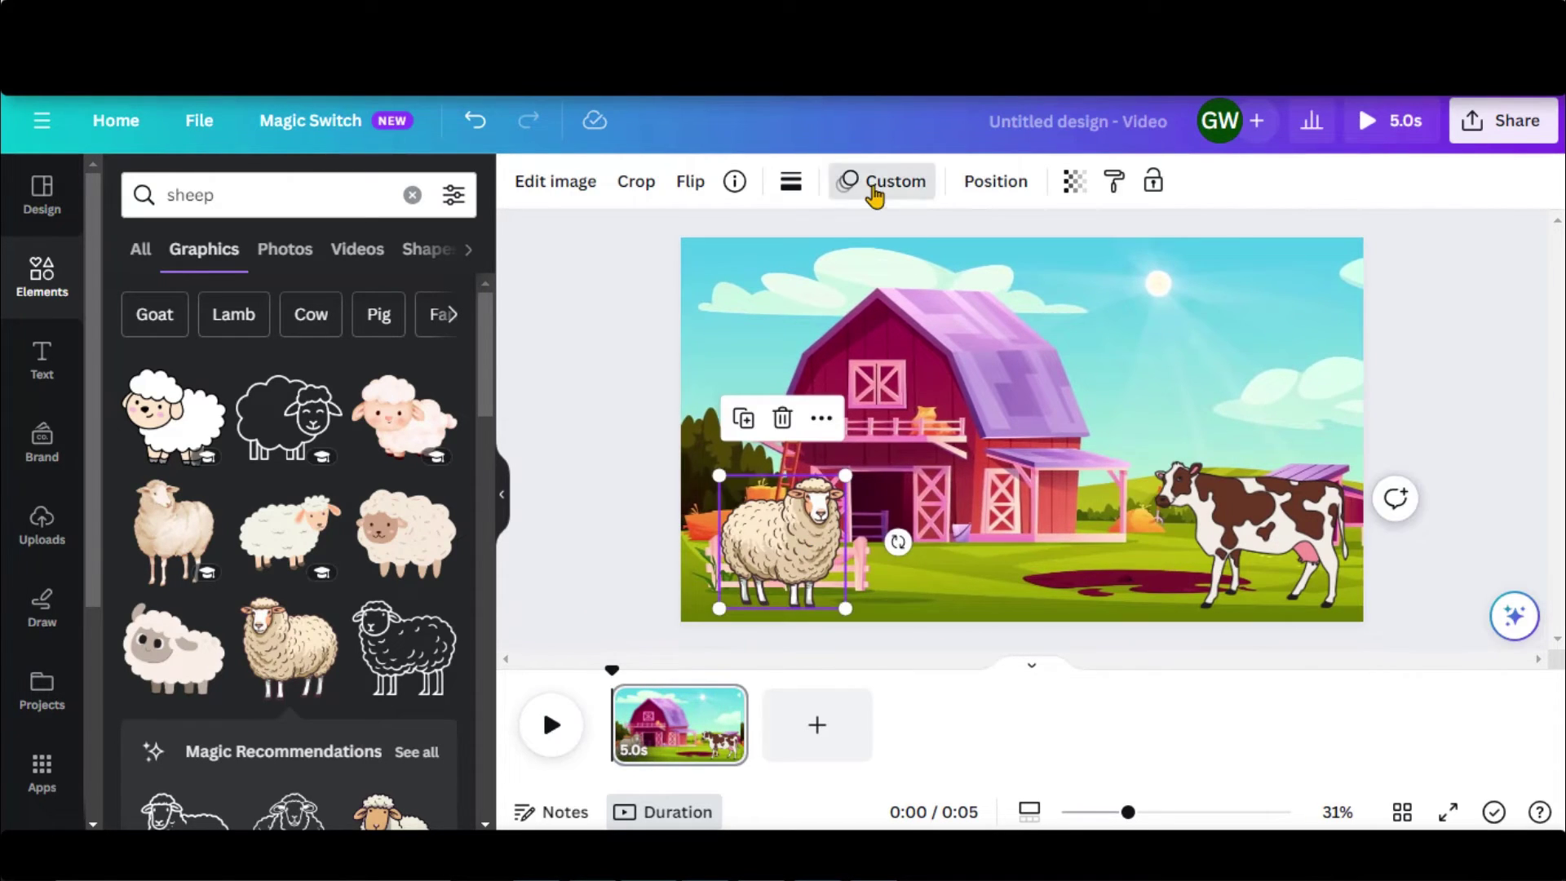
left_click(877, 183)
scroll(163, 644, "down", 2)
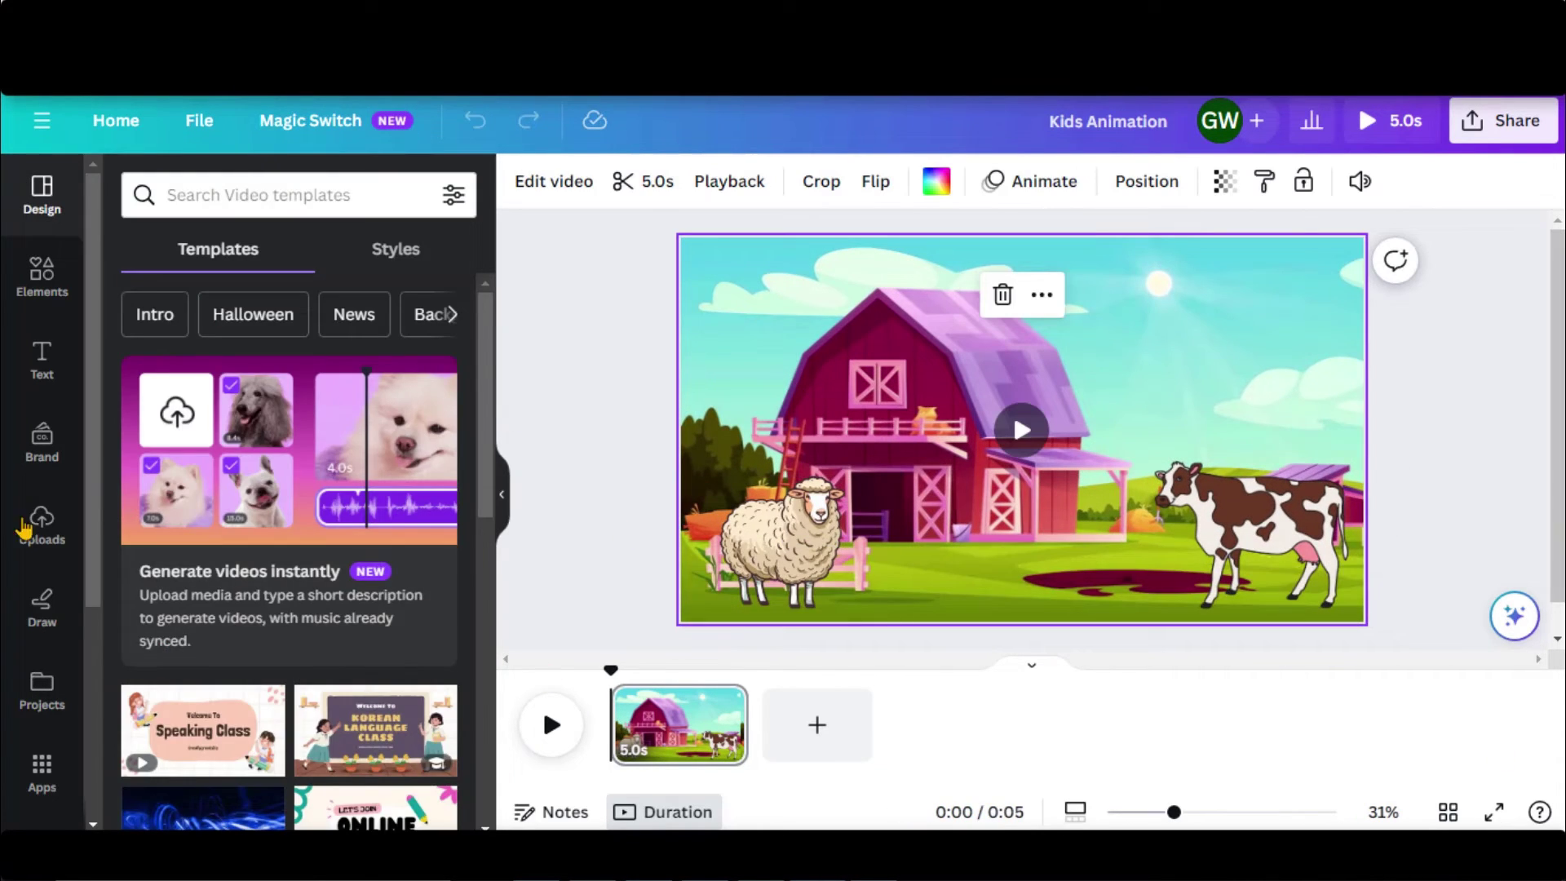
- Replace the pink barn background with the uploaded red barn video and play it
left_click(41, 526)
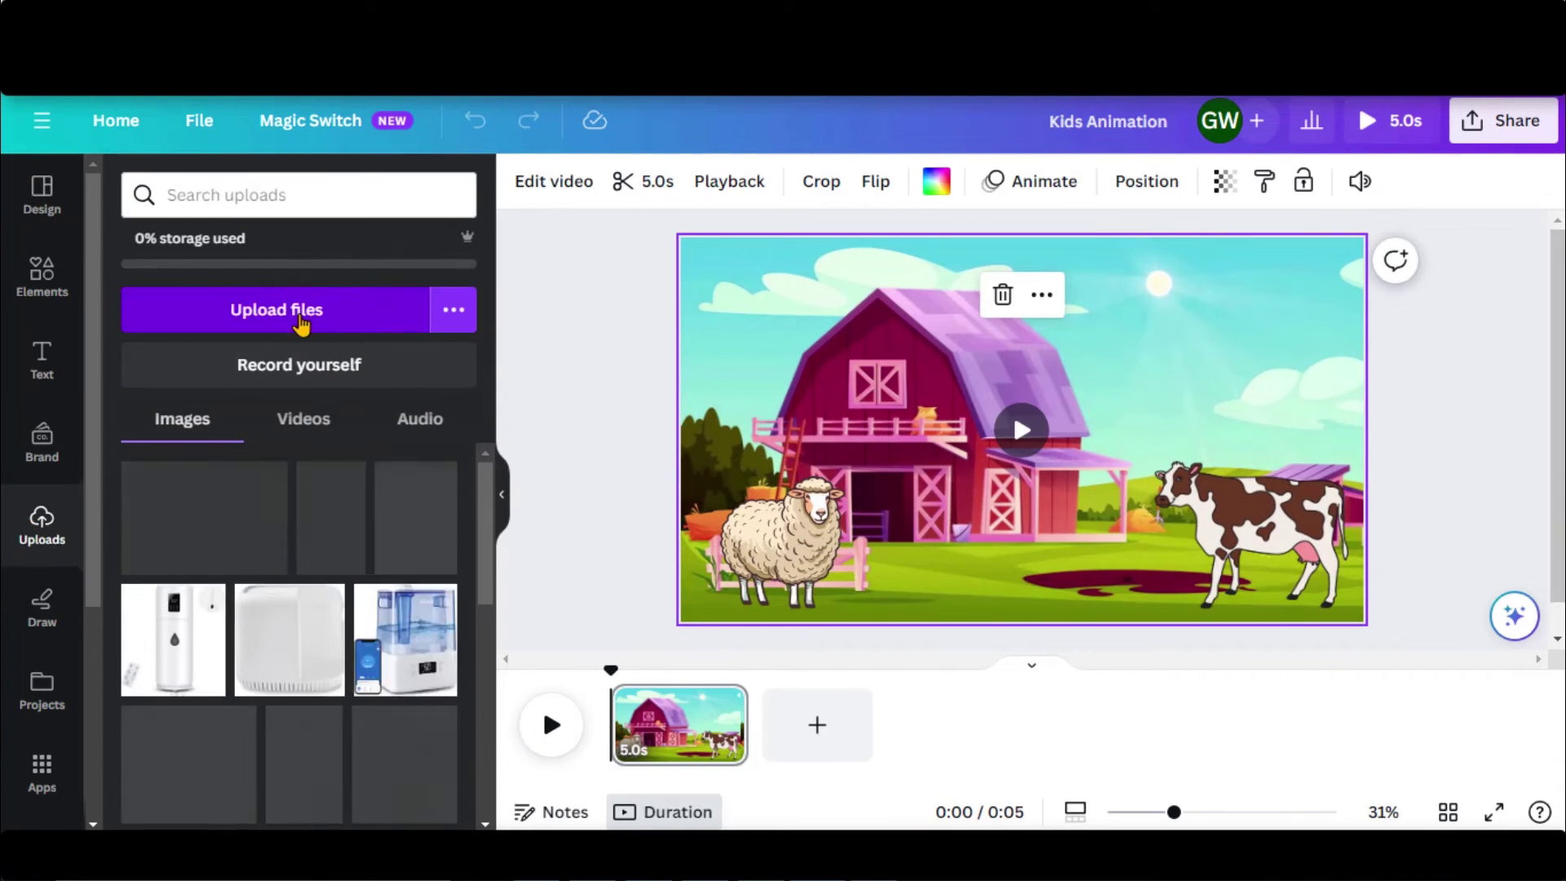
left_click(303, 418)
scroll(339, 628, "down", 2)
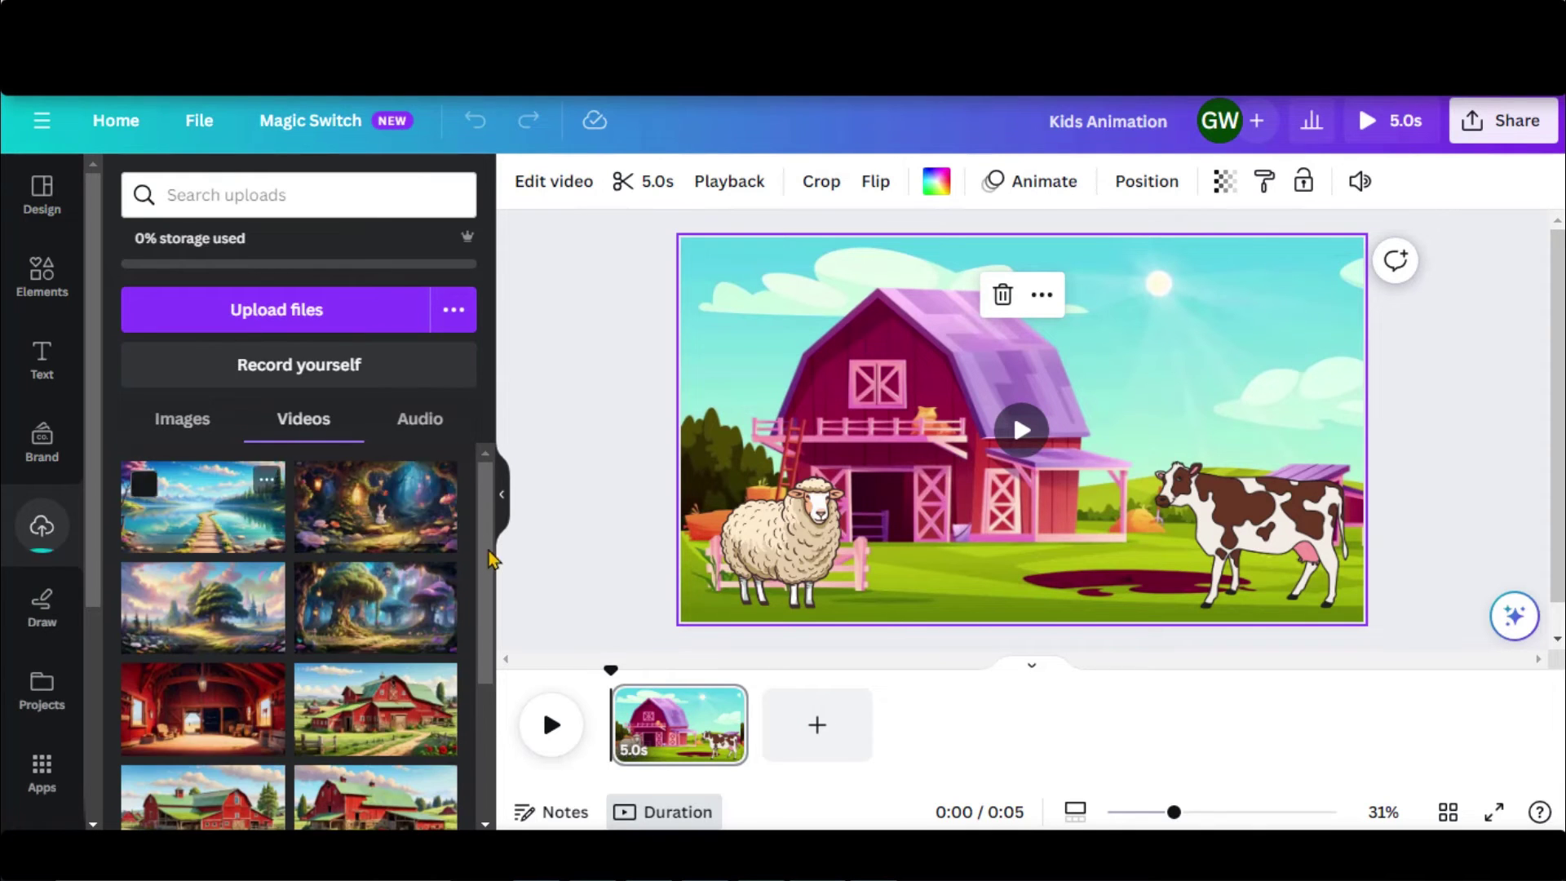
key("Delete")
left_click(359, 573)
right_click(897, 554)
left_click(1035, 748)
left_click(551, 725)
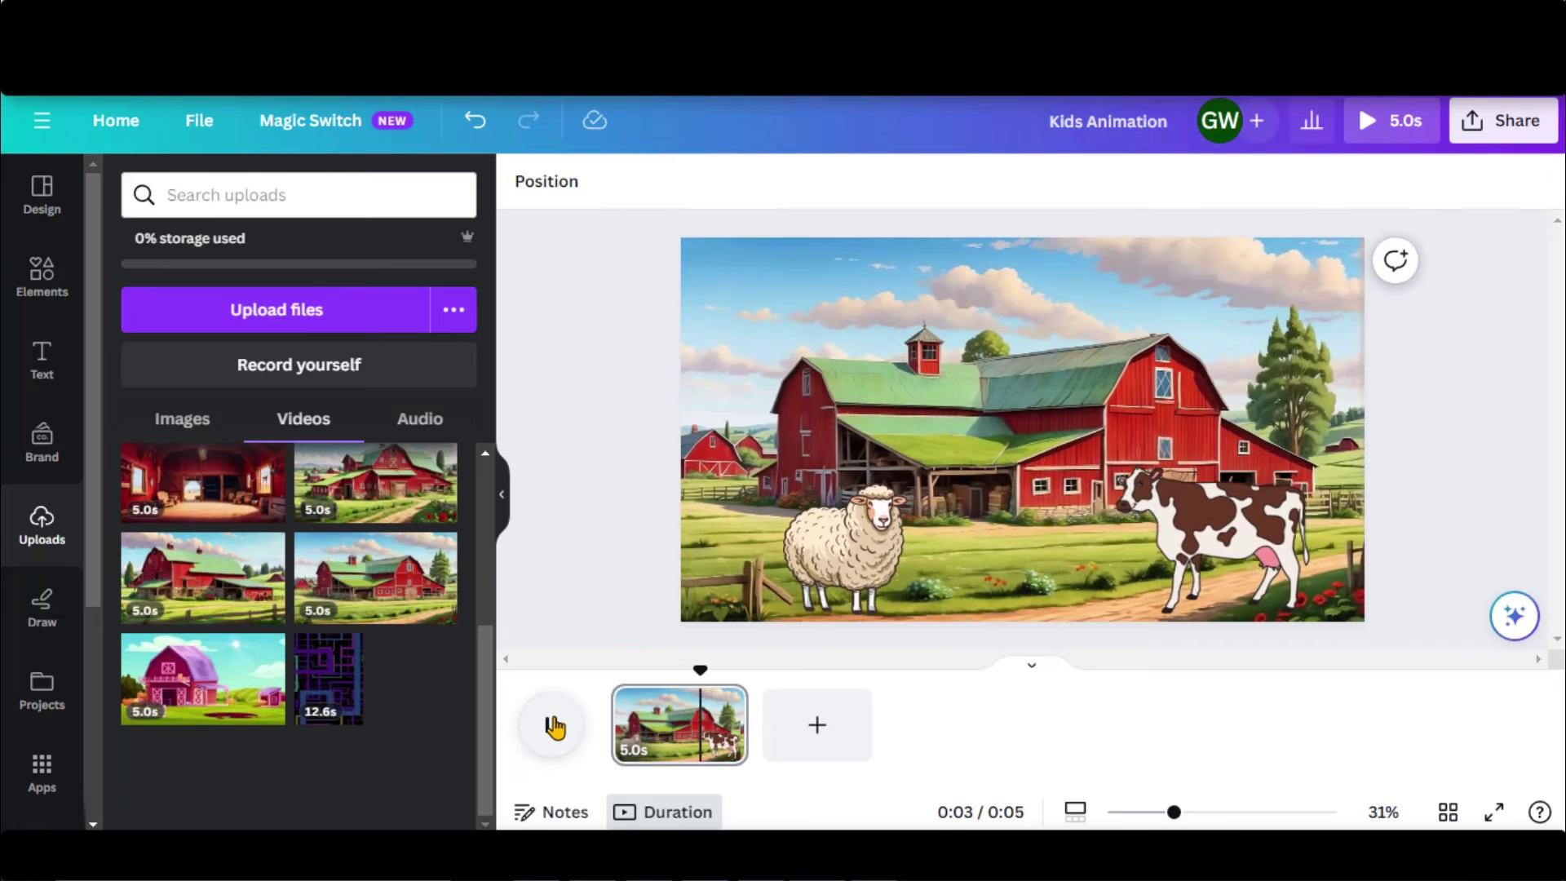
- Duplicate the page, then delete the sheep and cow from page 1
right_click(679, 717)
left_click(767, 391)
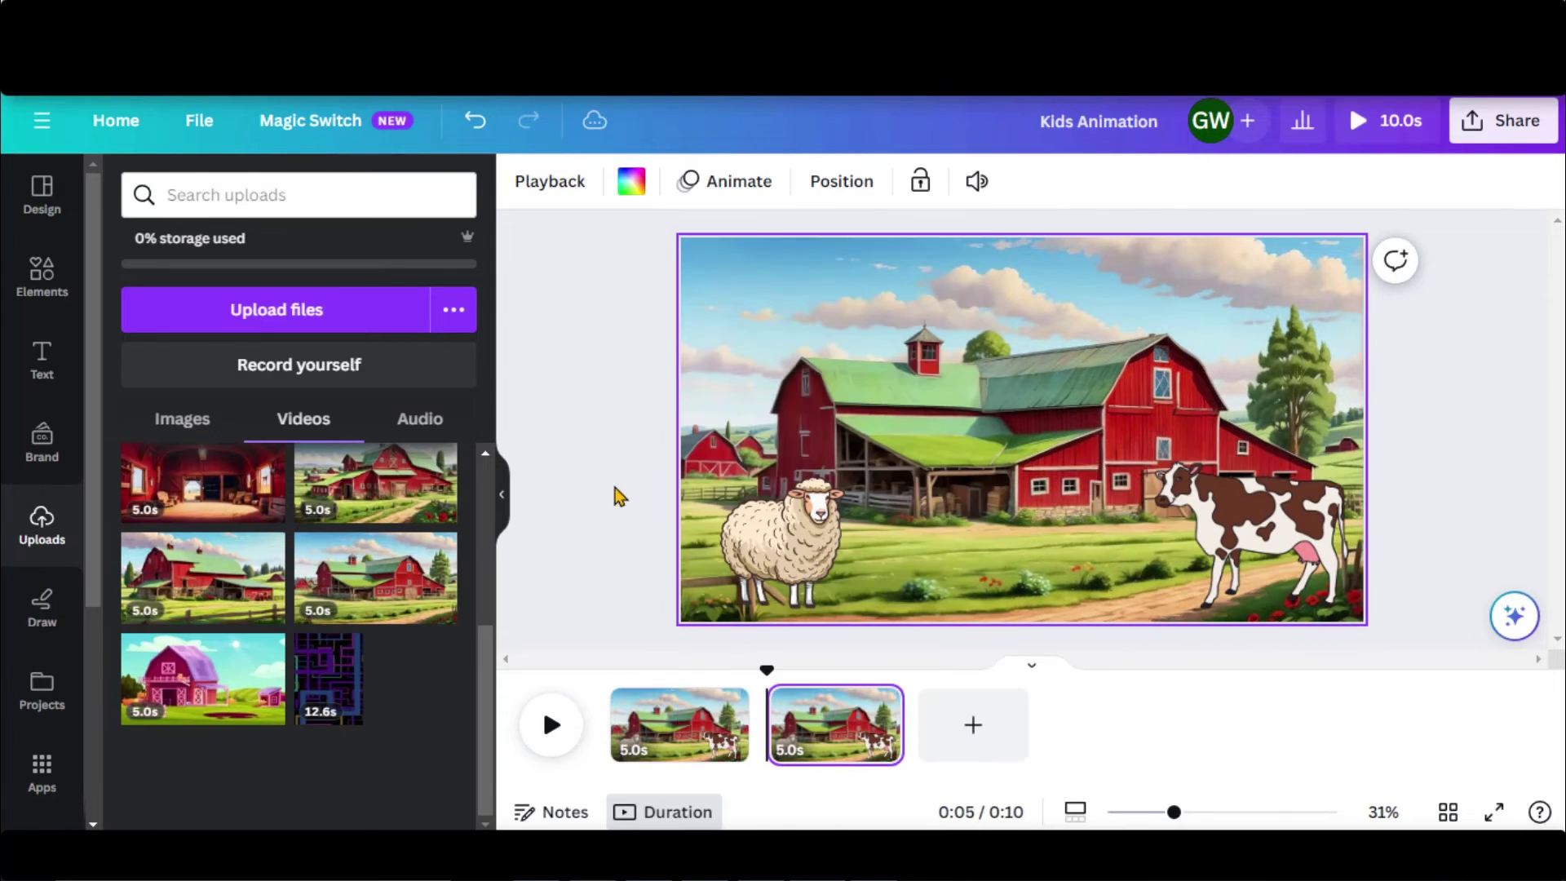
left_click(680, 724)
left_click(779, 530)
key("Delete")
left_click(1213, 516)
key("Delete")
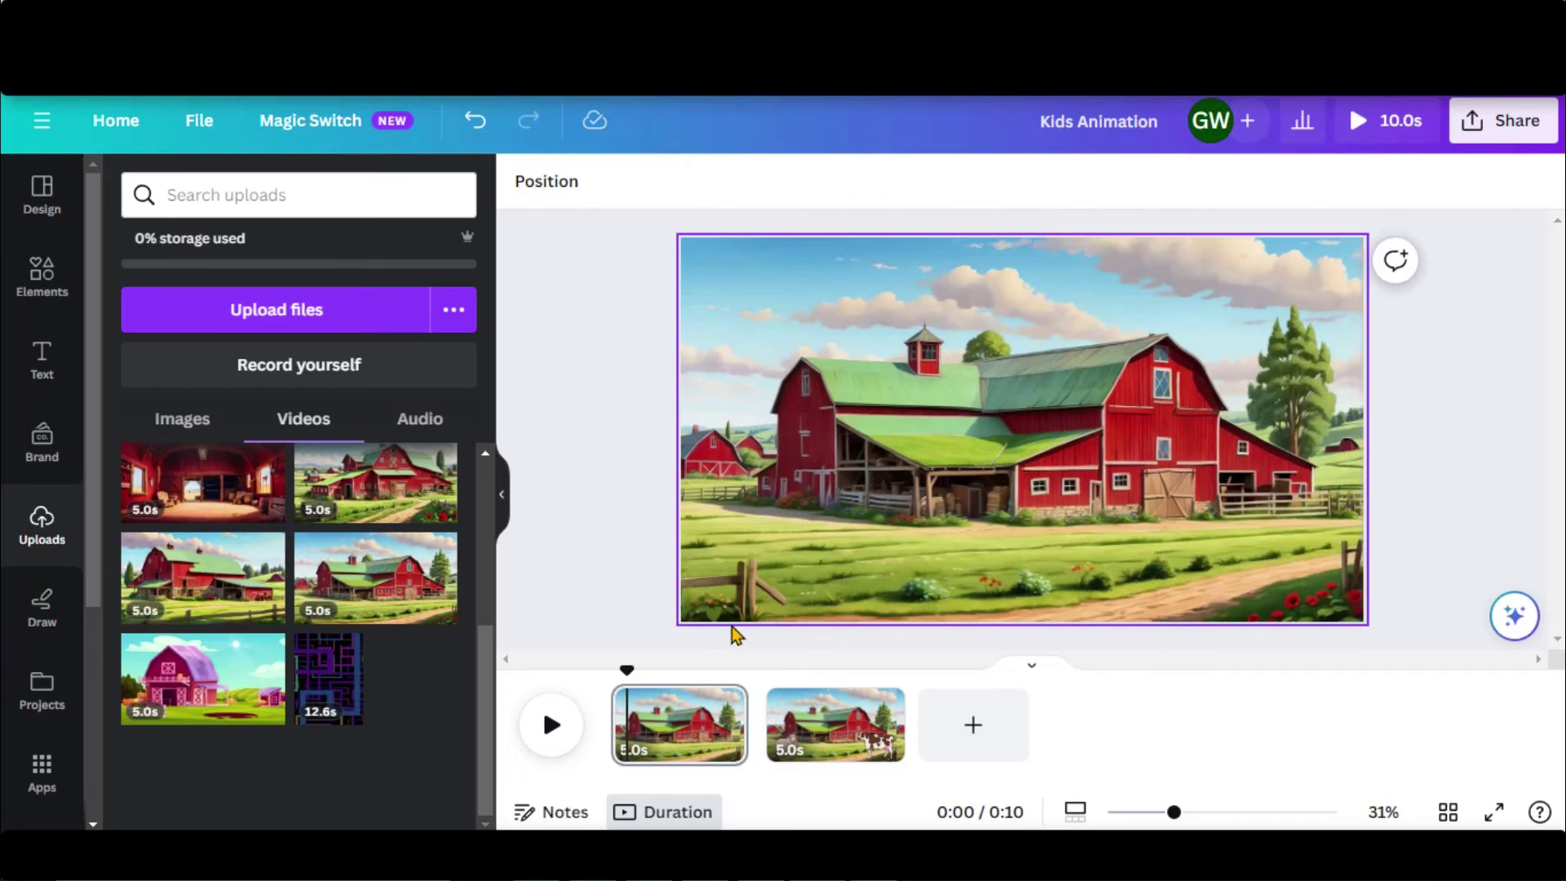
- Add the VO-1.mp3 voiceover, then trim page 1 to 2.6 seconds and page 2 to 2.0 seconds
left_click(419, 418)
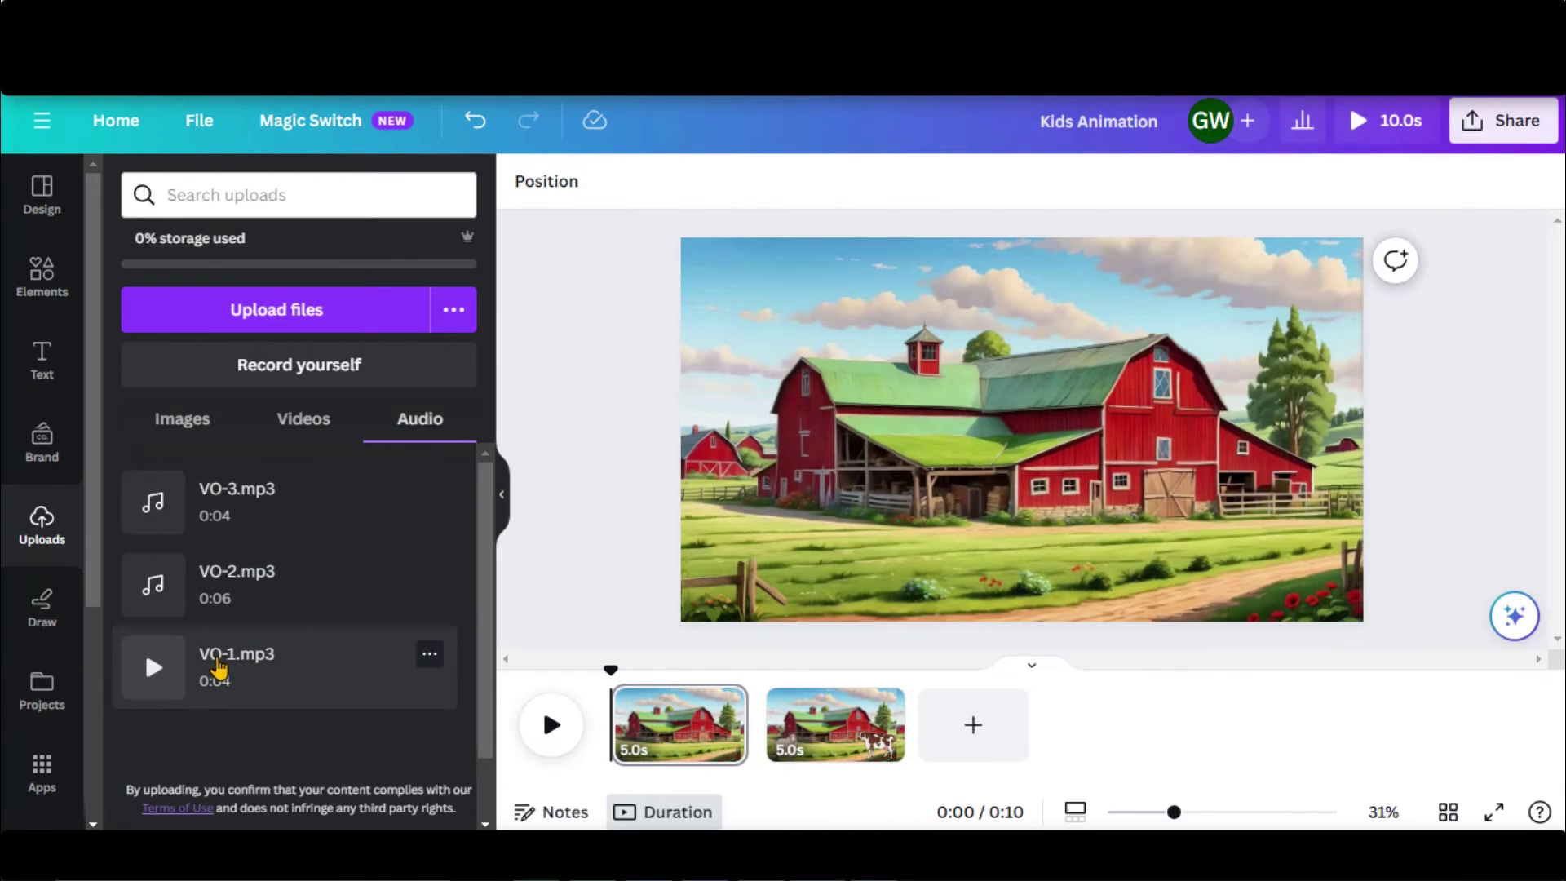
left_click(210, 662)
left_click_drag(707, 676, 652, 670)
left_click(718, 671)
left_click(550, 701)
left_click(551, 706)
left_click(769, 670)
left_click_drag(844, 671, 726, 620)
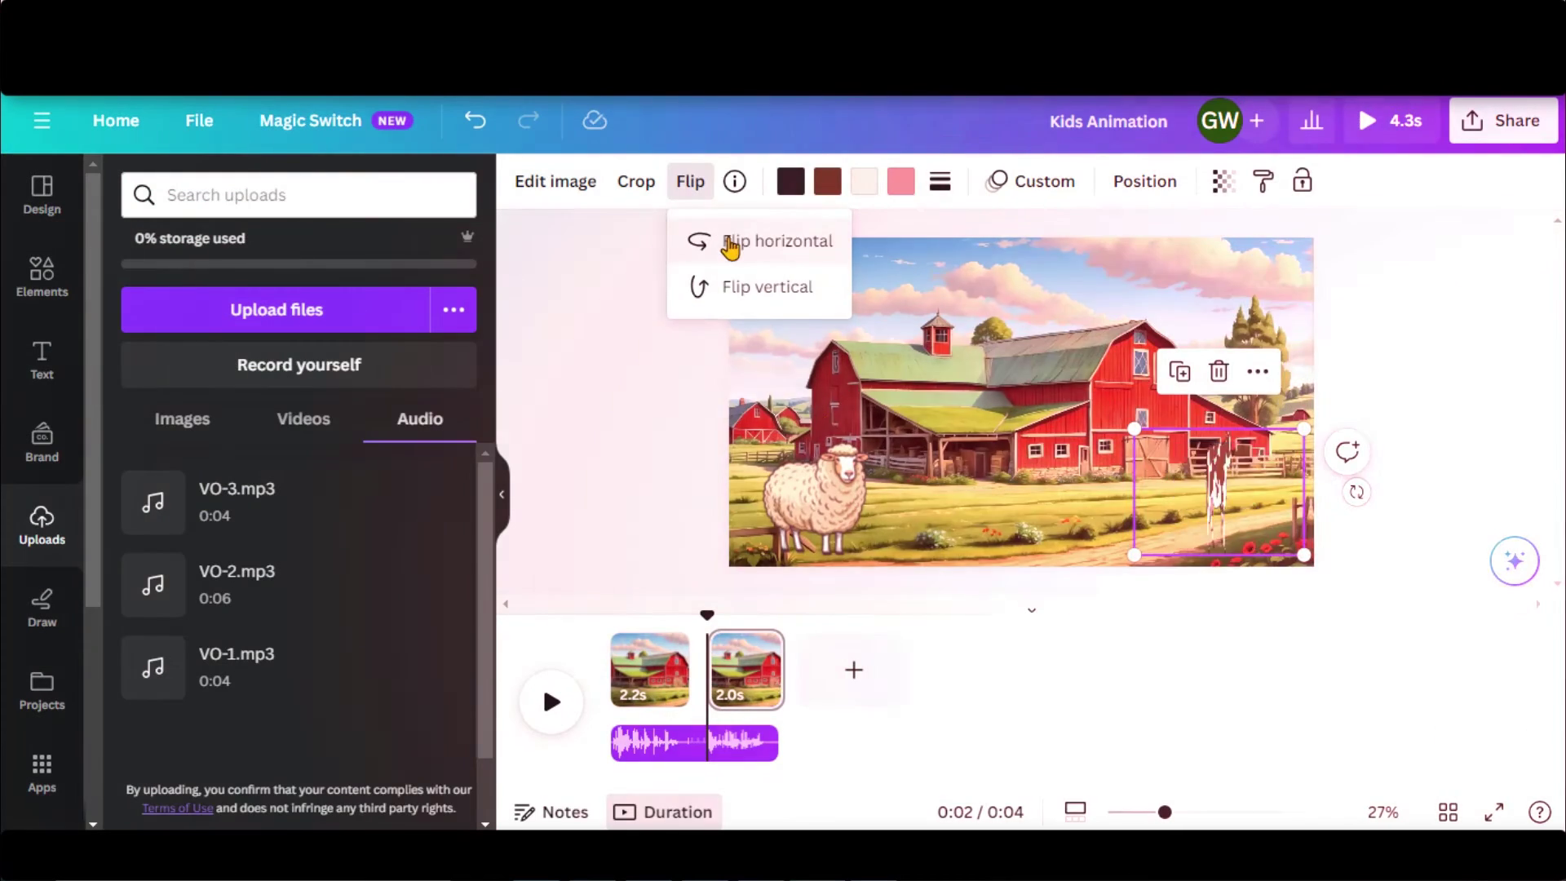
- Move the sheep up onto the barn roof and flip it to face left
left_click_drag(887, 490, 1073, 349)
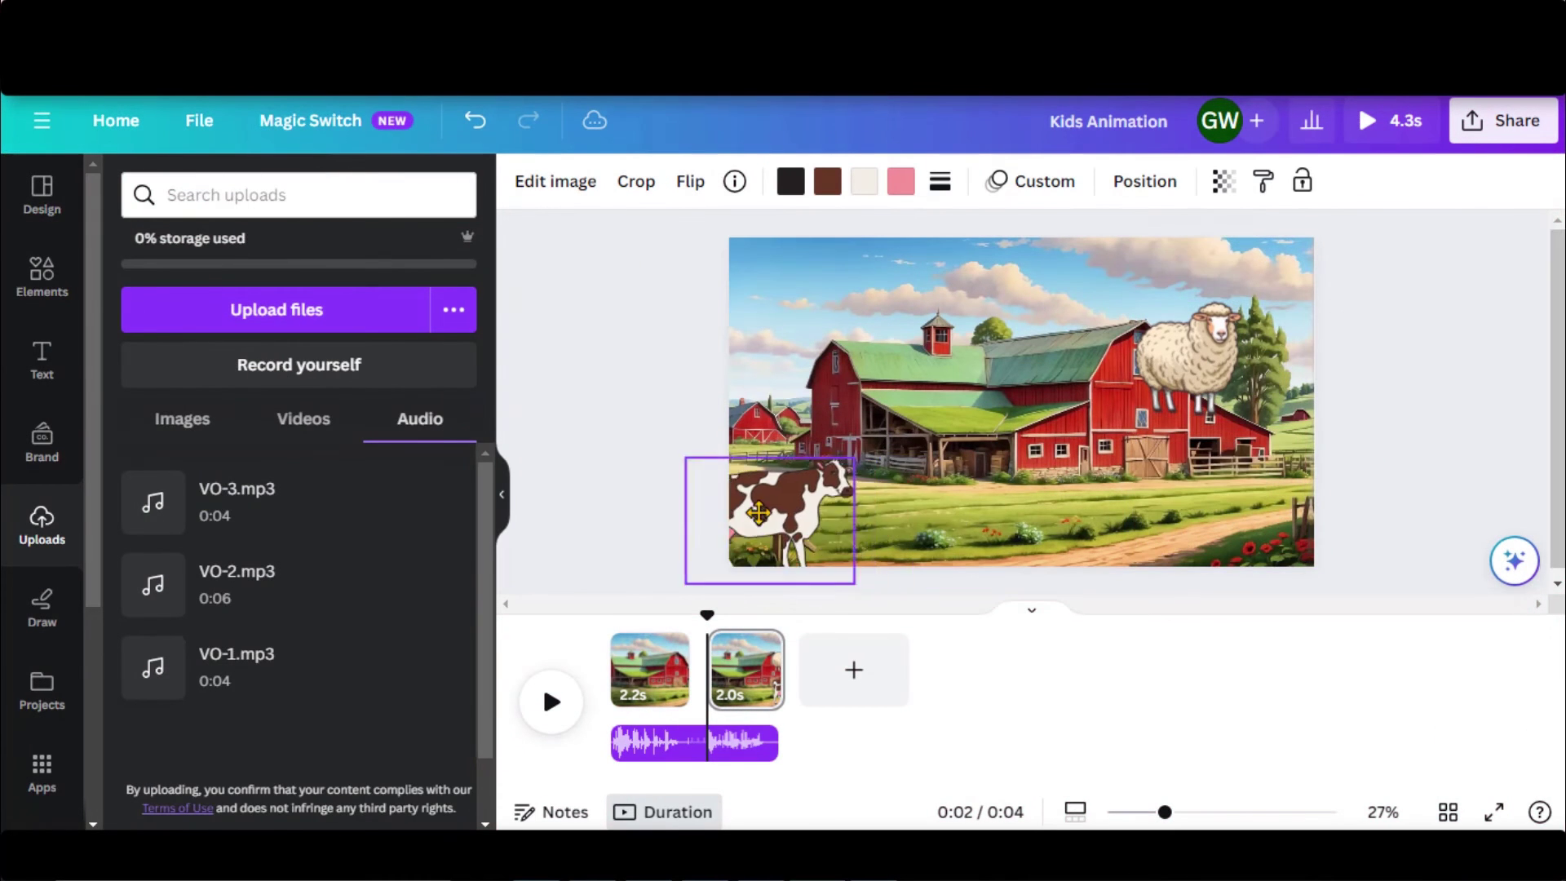
left_click(692, 183)
left_click(744, 253)
- Replace the cow's old motion path with a new short walking path to the left
left_click(874, 520)
left_click(1036, 184)
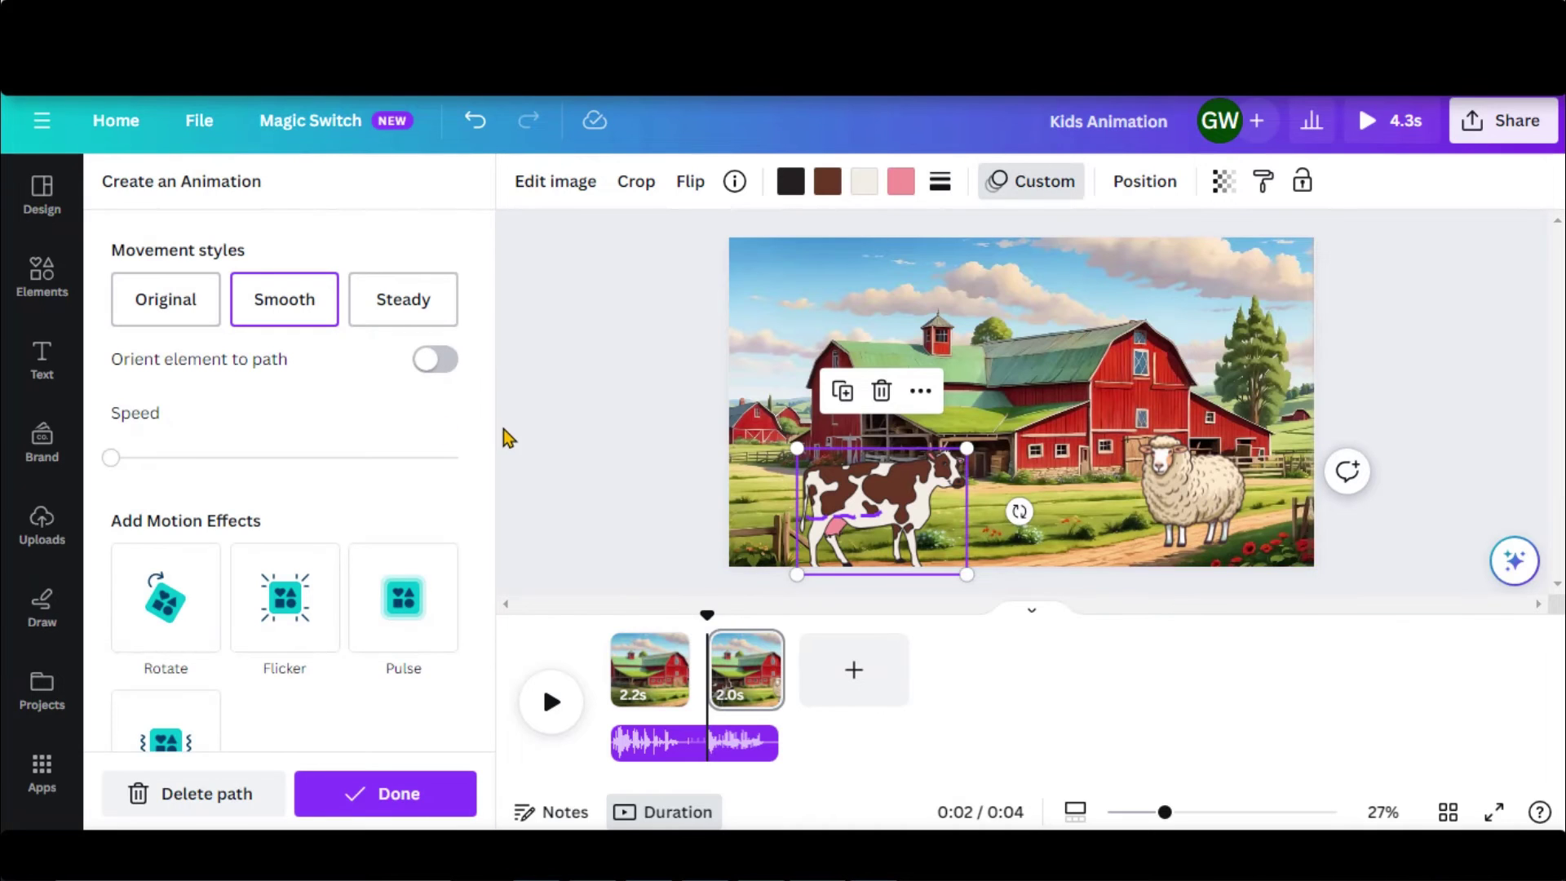
left_click(186, 798)
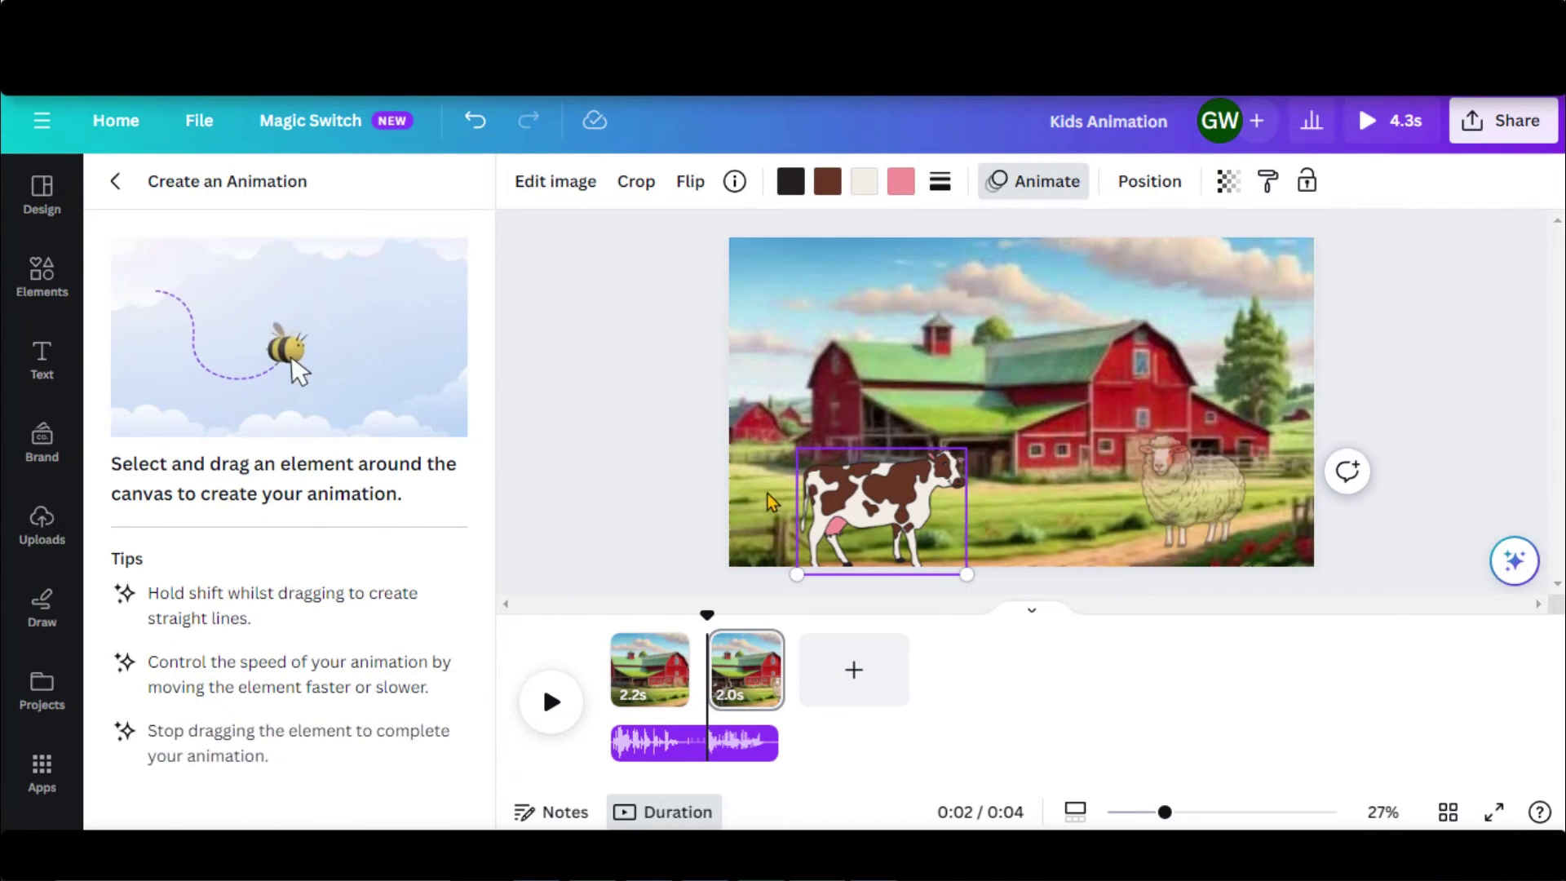
left_click_drag(917, 514, 826, 514)
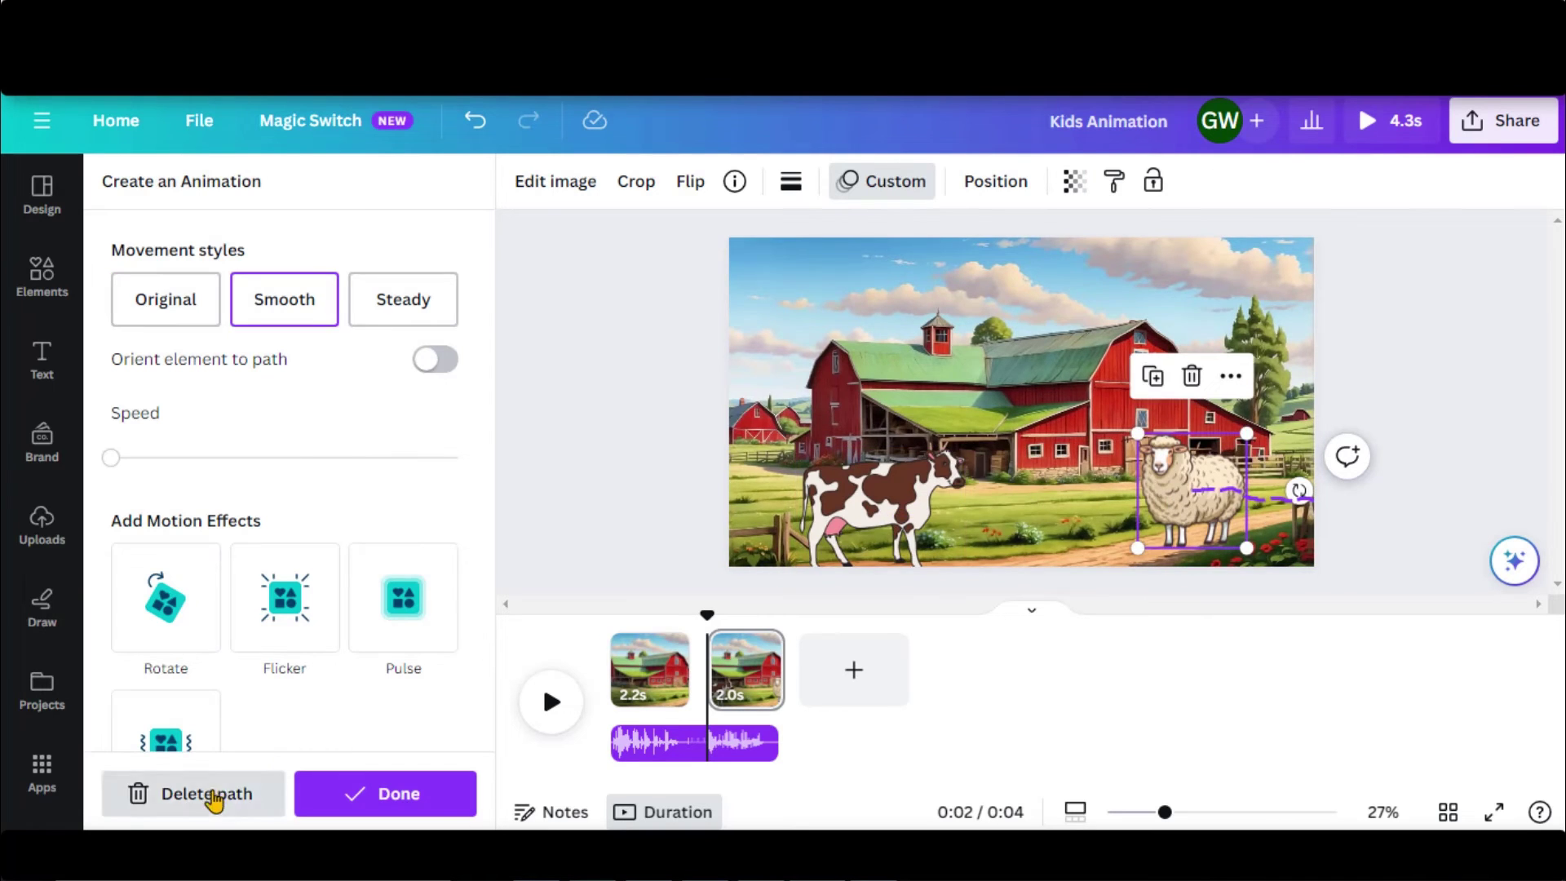
- Draw a new leftward walking path for the sheep across the field and preview the page
left_click(208, 795)
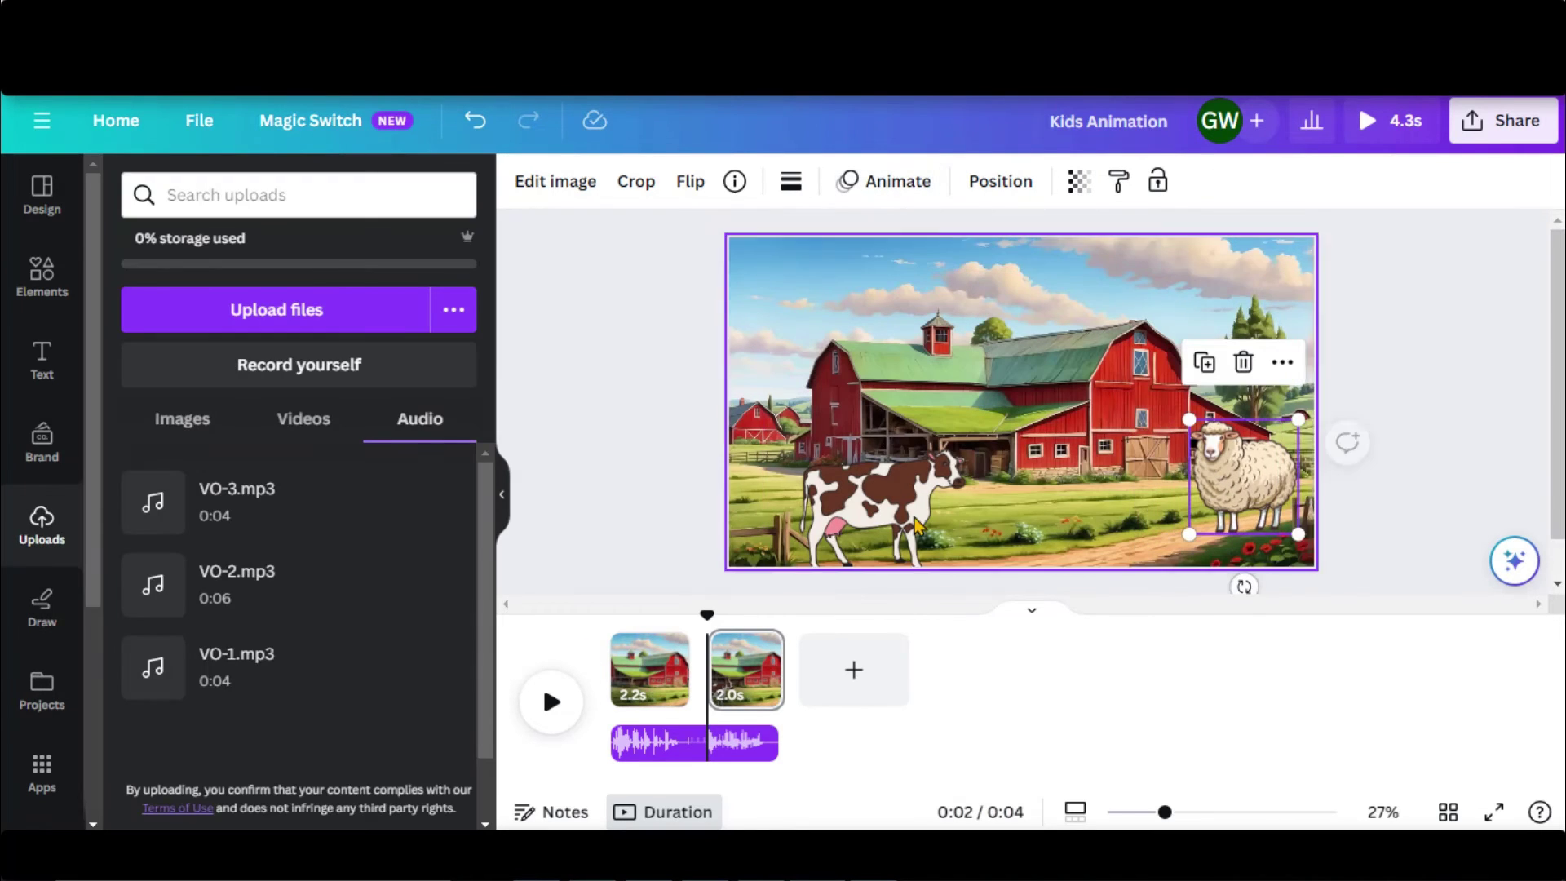
left_click(881, 187)
left_click(152, 277)
left_click_drag(1236, 498, 1159, 506)
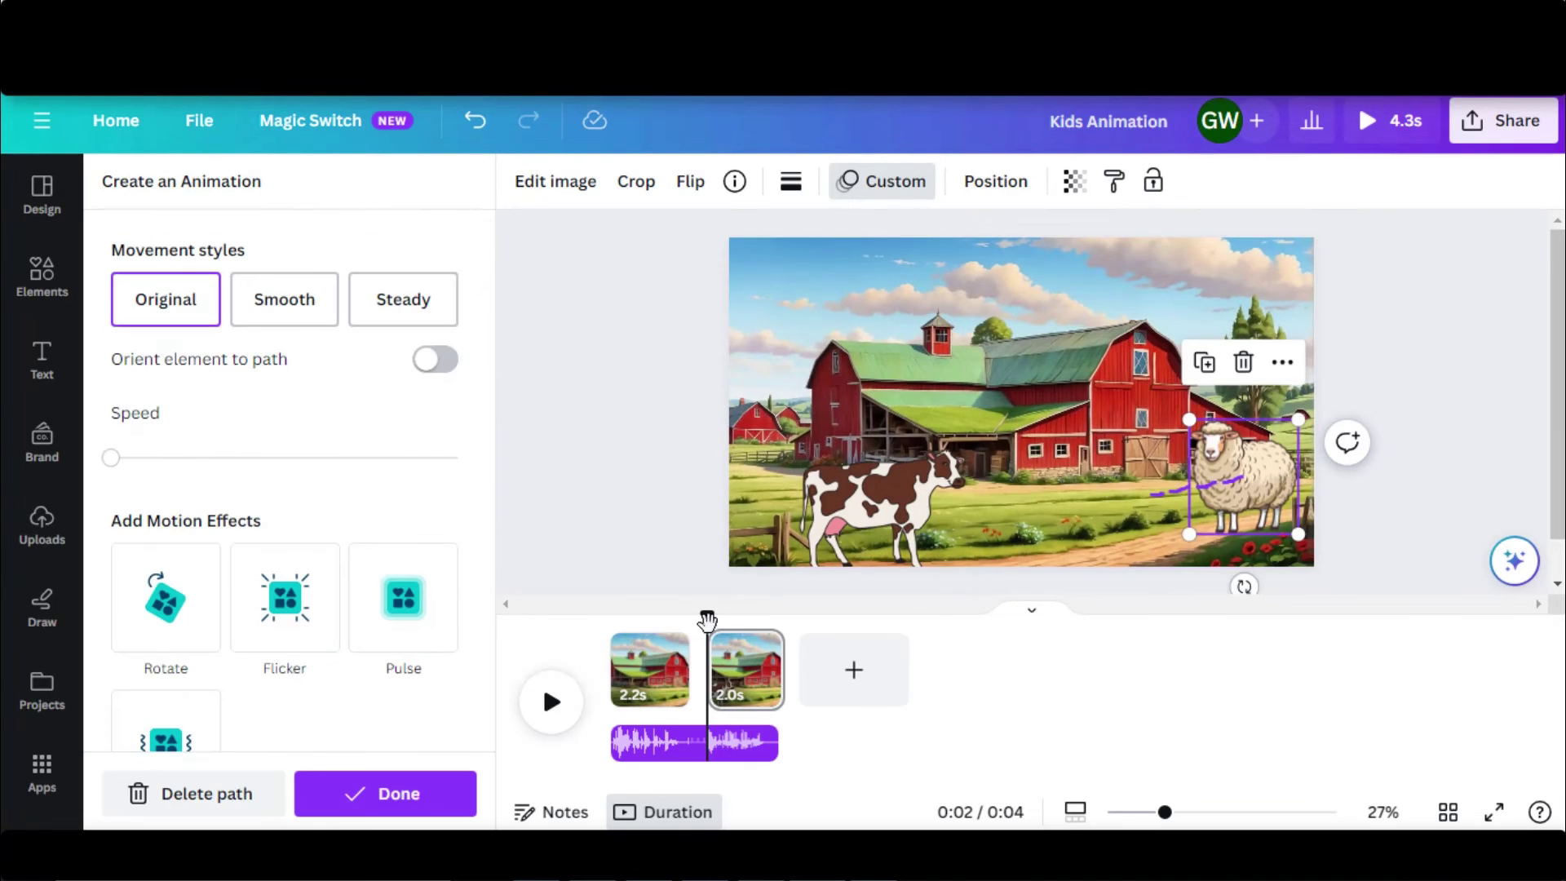
left_click(552, 702)
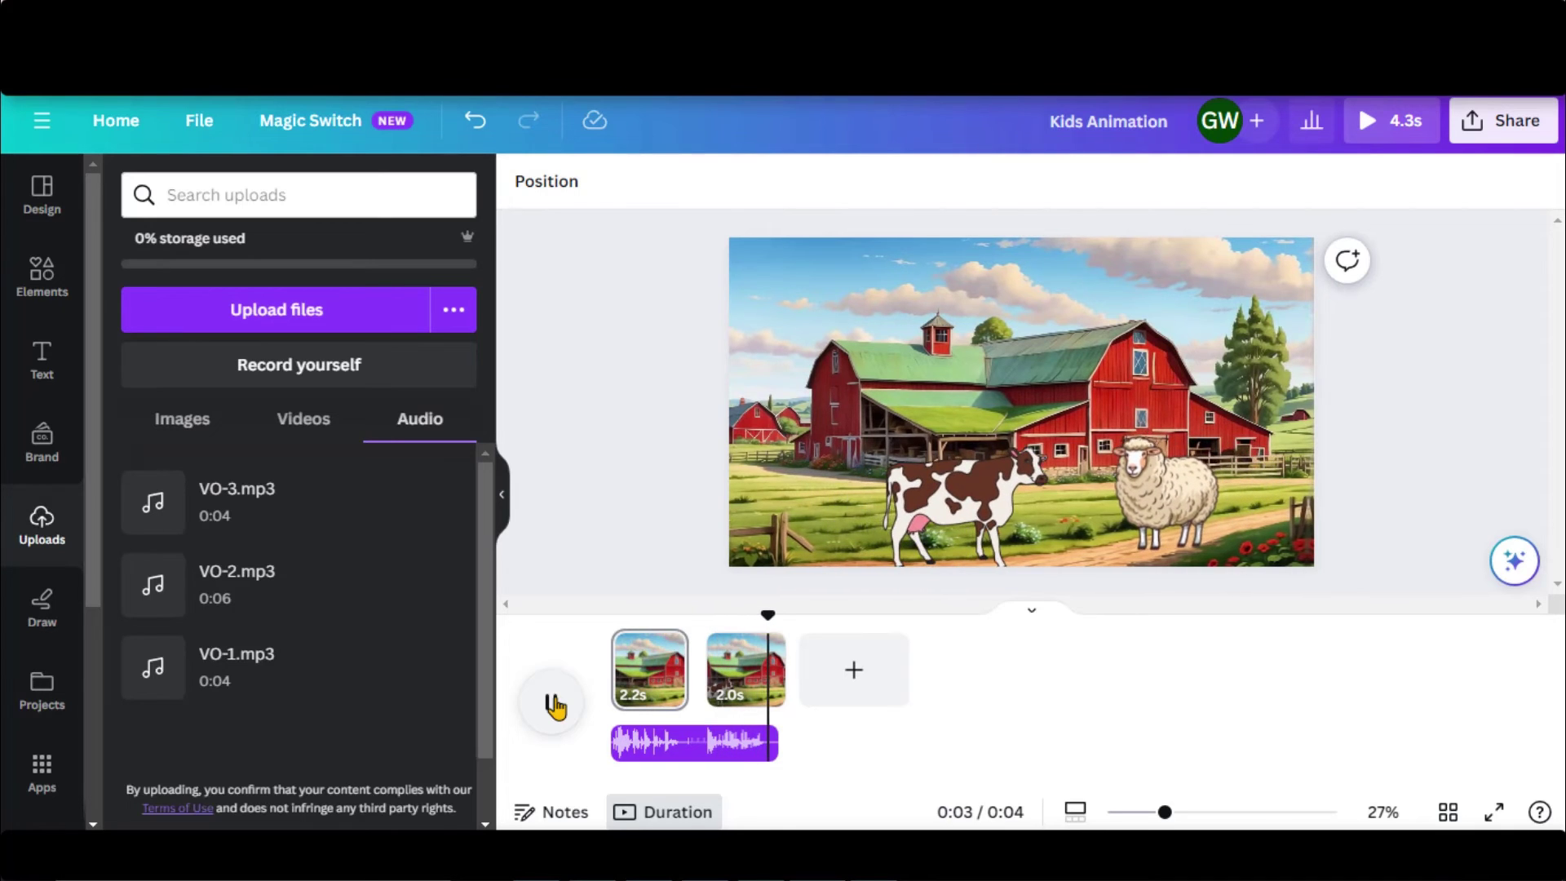
- Duplicate page 2 as a longer page 3, trim page 2 to 1.8 seconds, and add VO-2.mp3
right_click(741, 662)
left_click(824, 363)
left_click_drag(880, 667, 962, 665)
left_click_drag(784, 668, 778, 667)
left_click(299, 584)
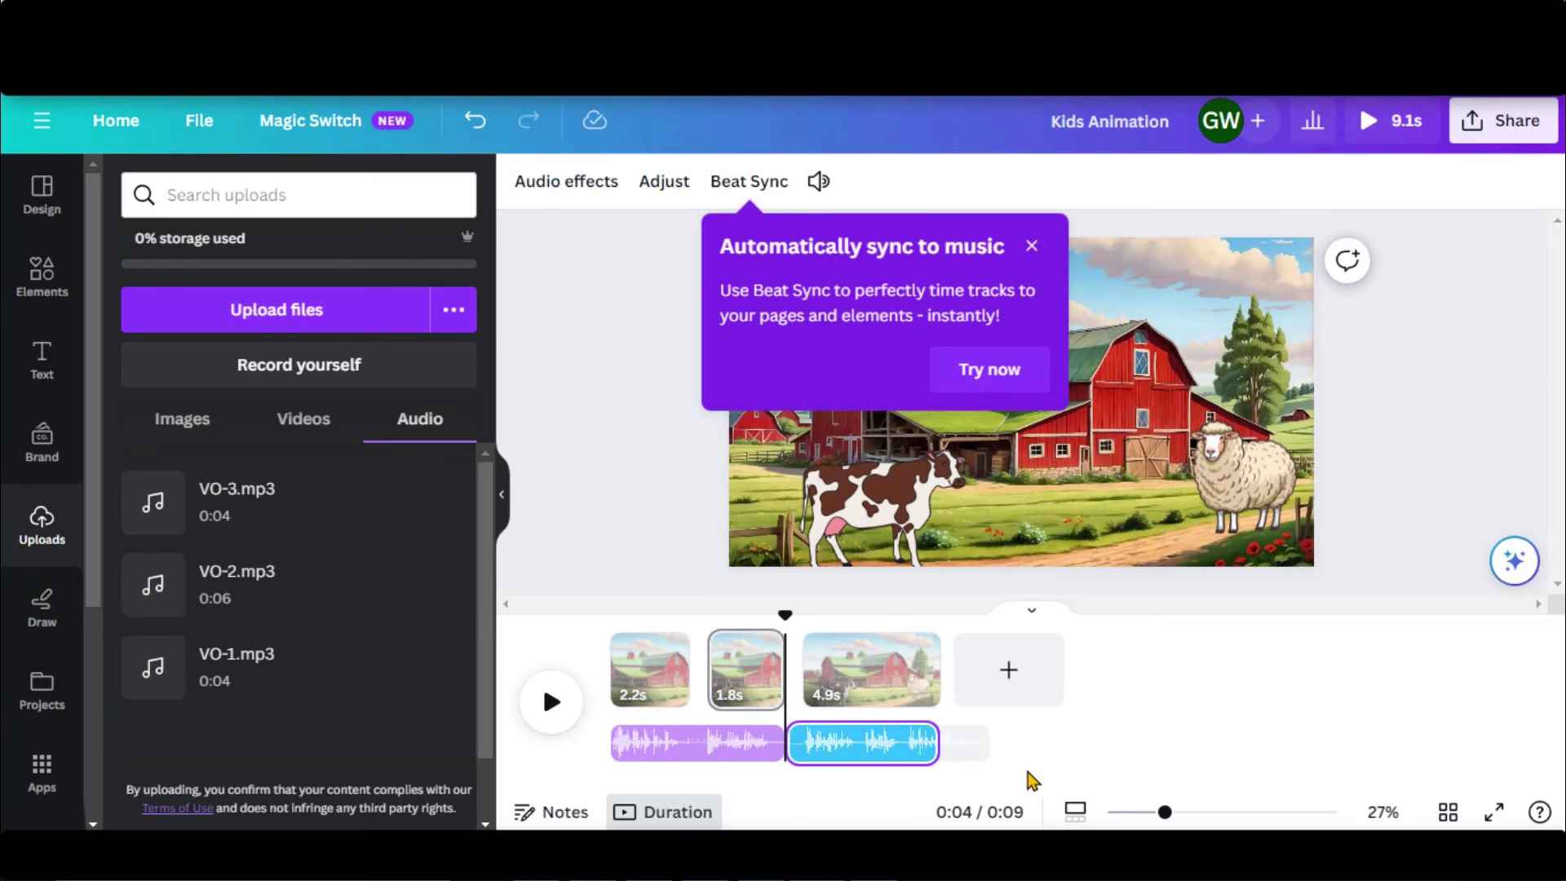
- Replace page 3's background image with a barn video set as the page background
left_click(303, 419)
right_click(991, 365)
left_click(1015, 528)
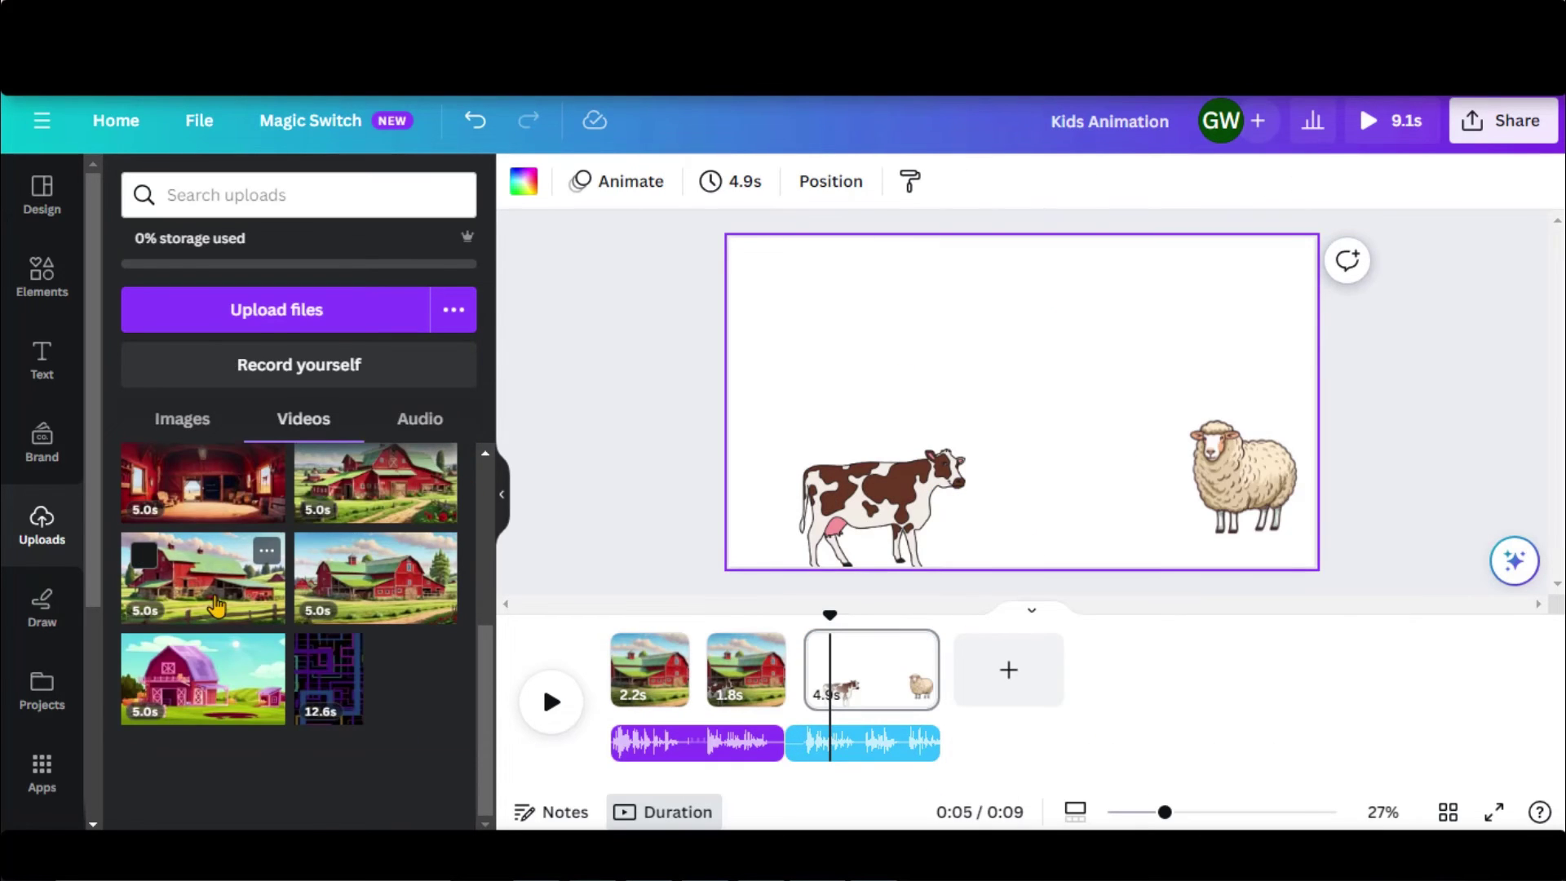
left_click(216, 605)
right_click(1038, 408)
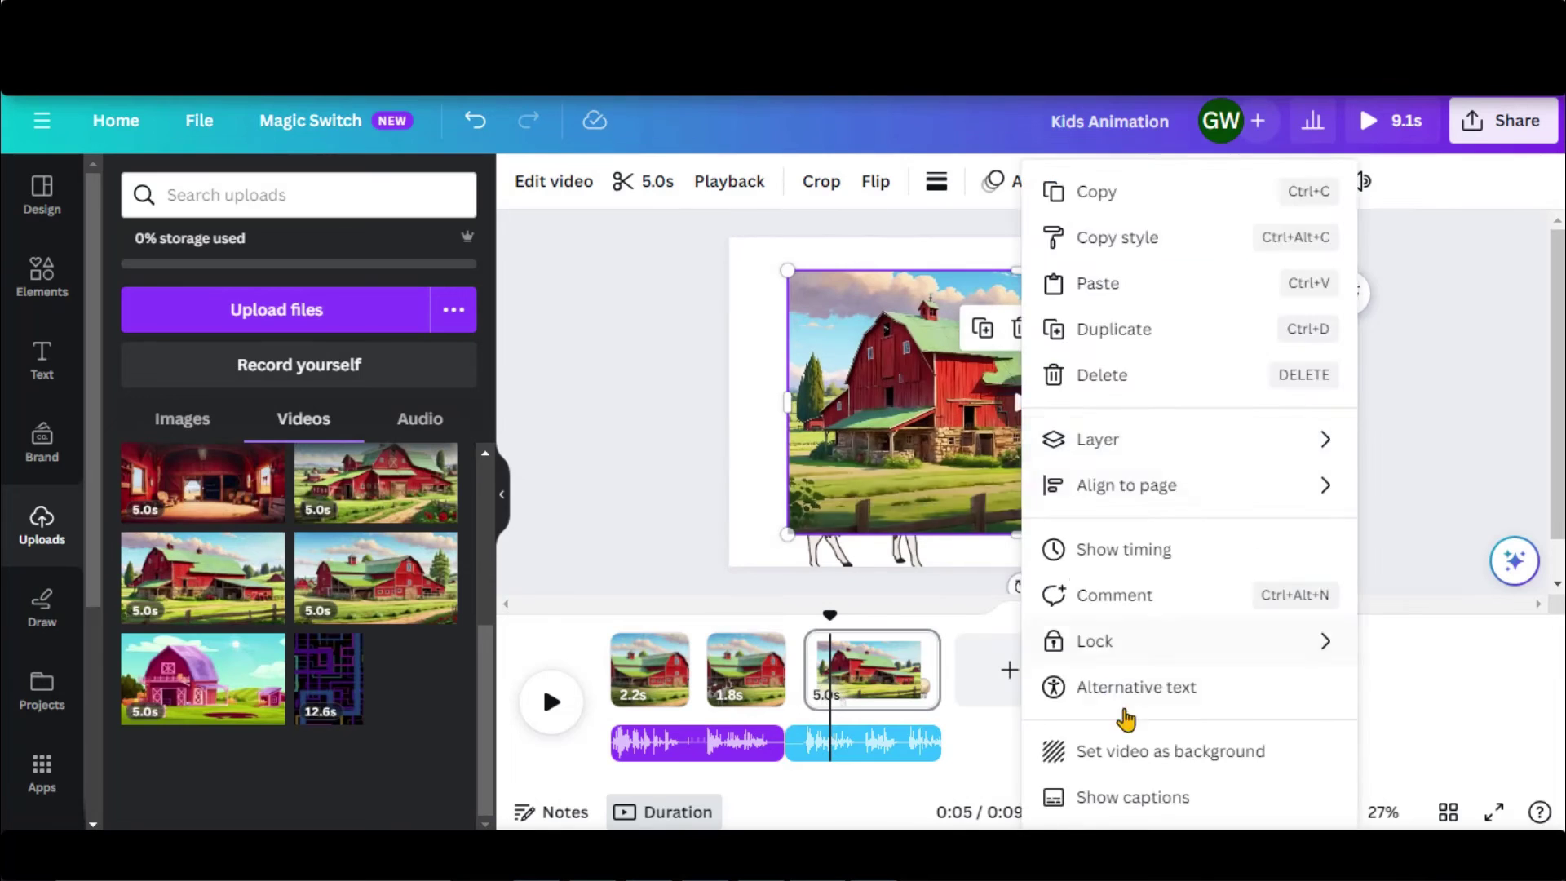
left_click(1143, 745)
left_click(833, 644)
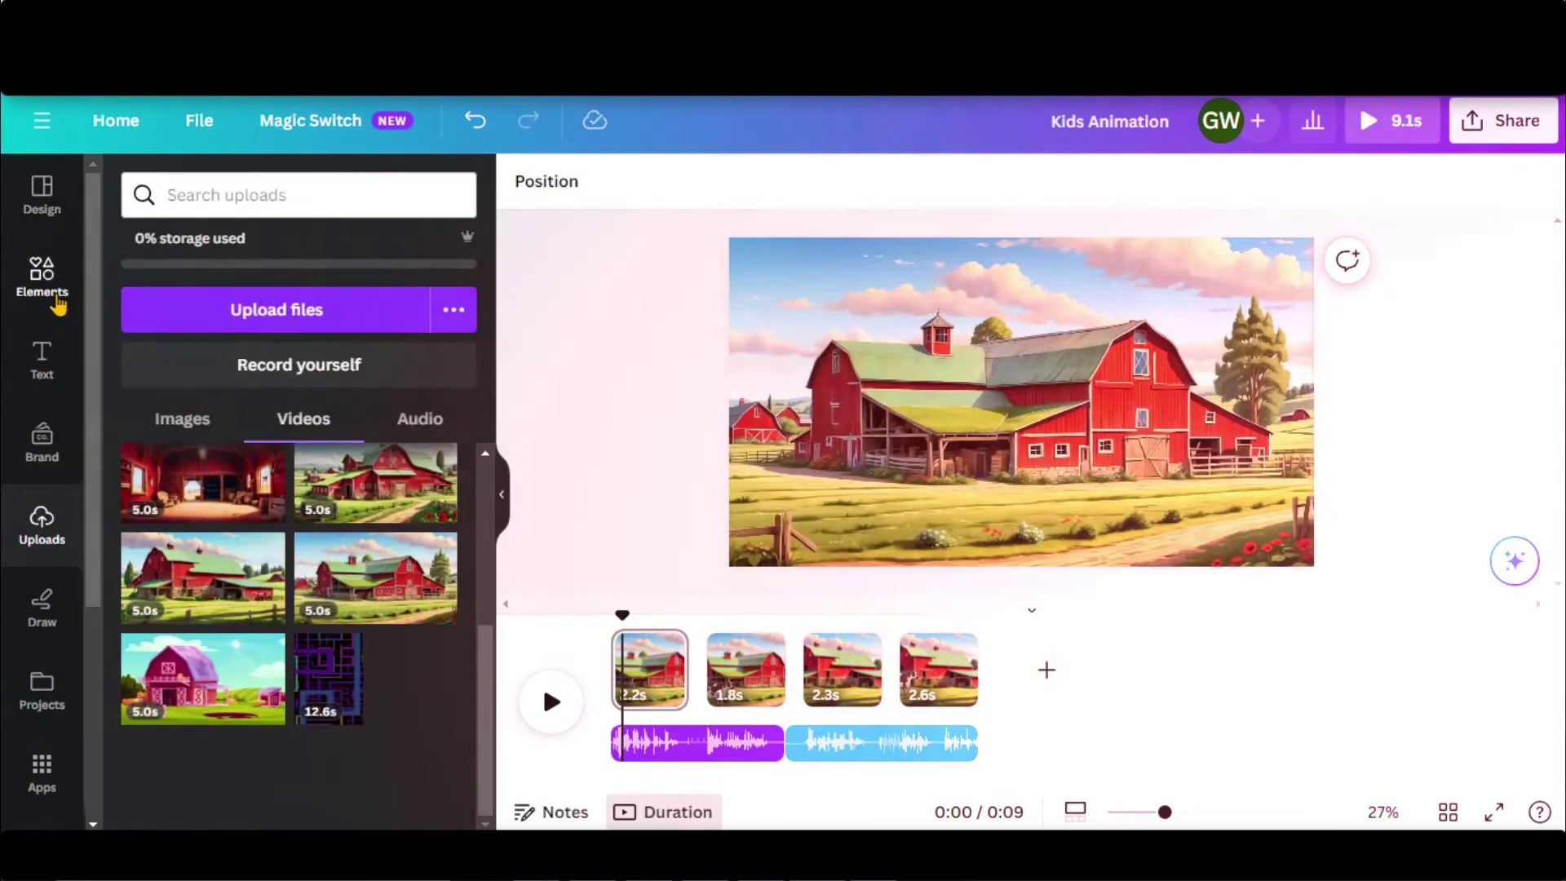
- Add an animated blue butterfly graphic, shrunk and placed beside the barn
left_click(57, 302)
type("butter")
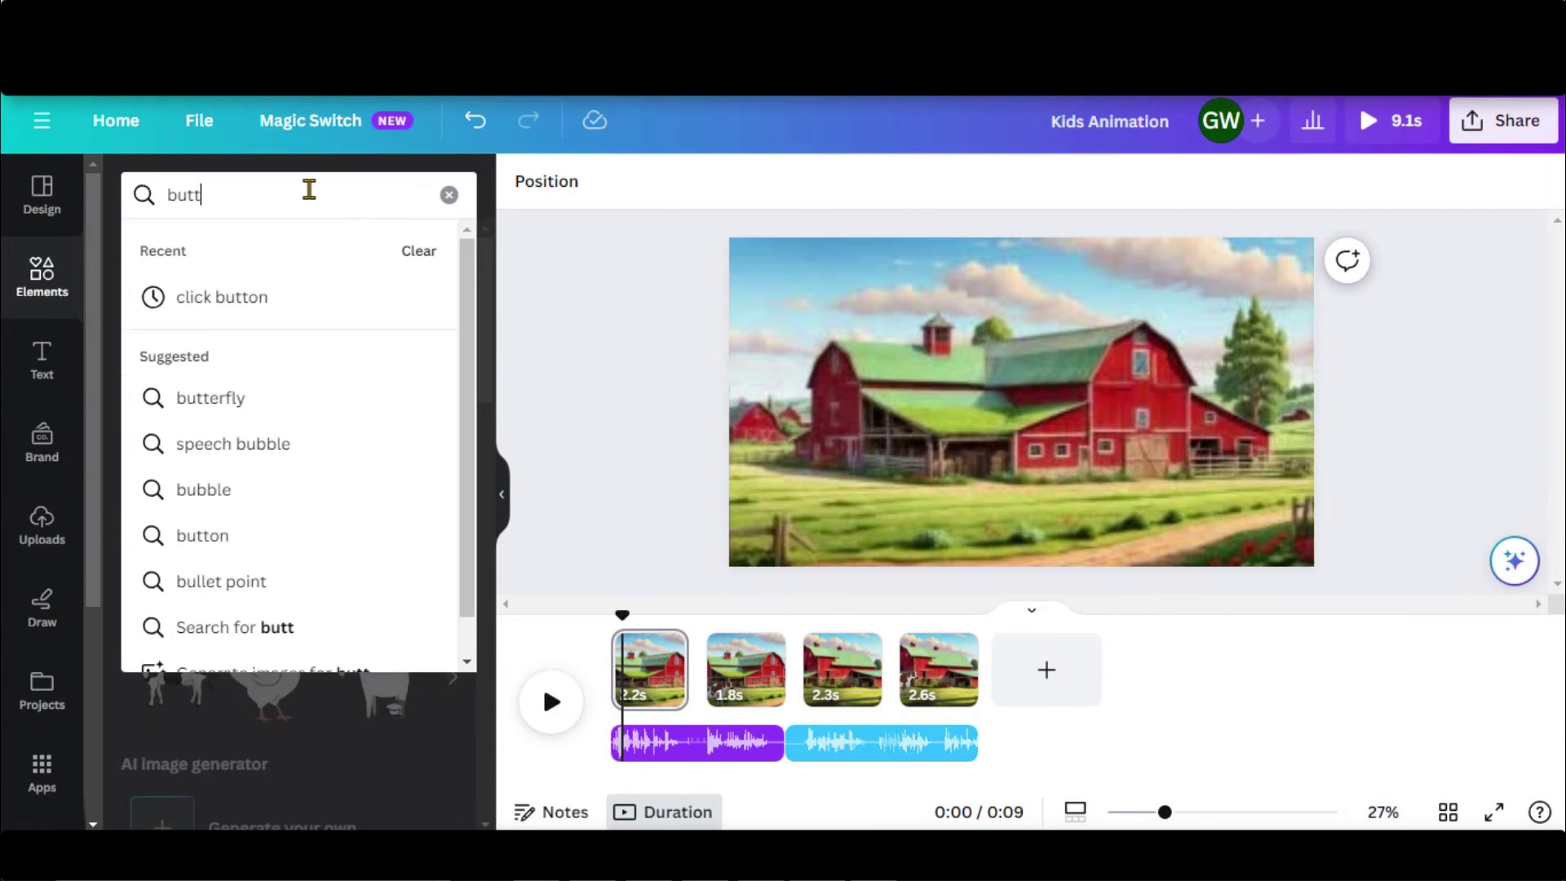
left_click(259, 285)
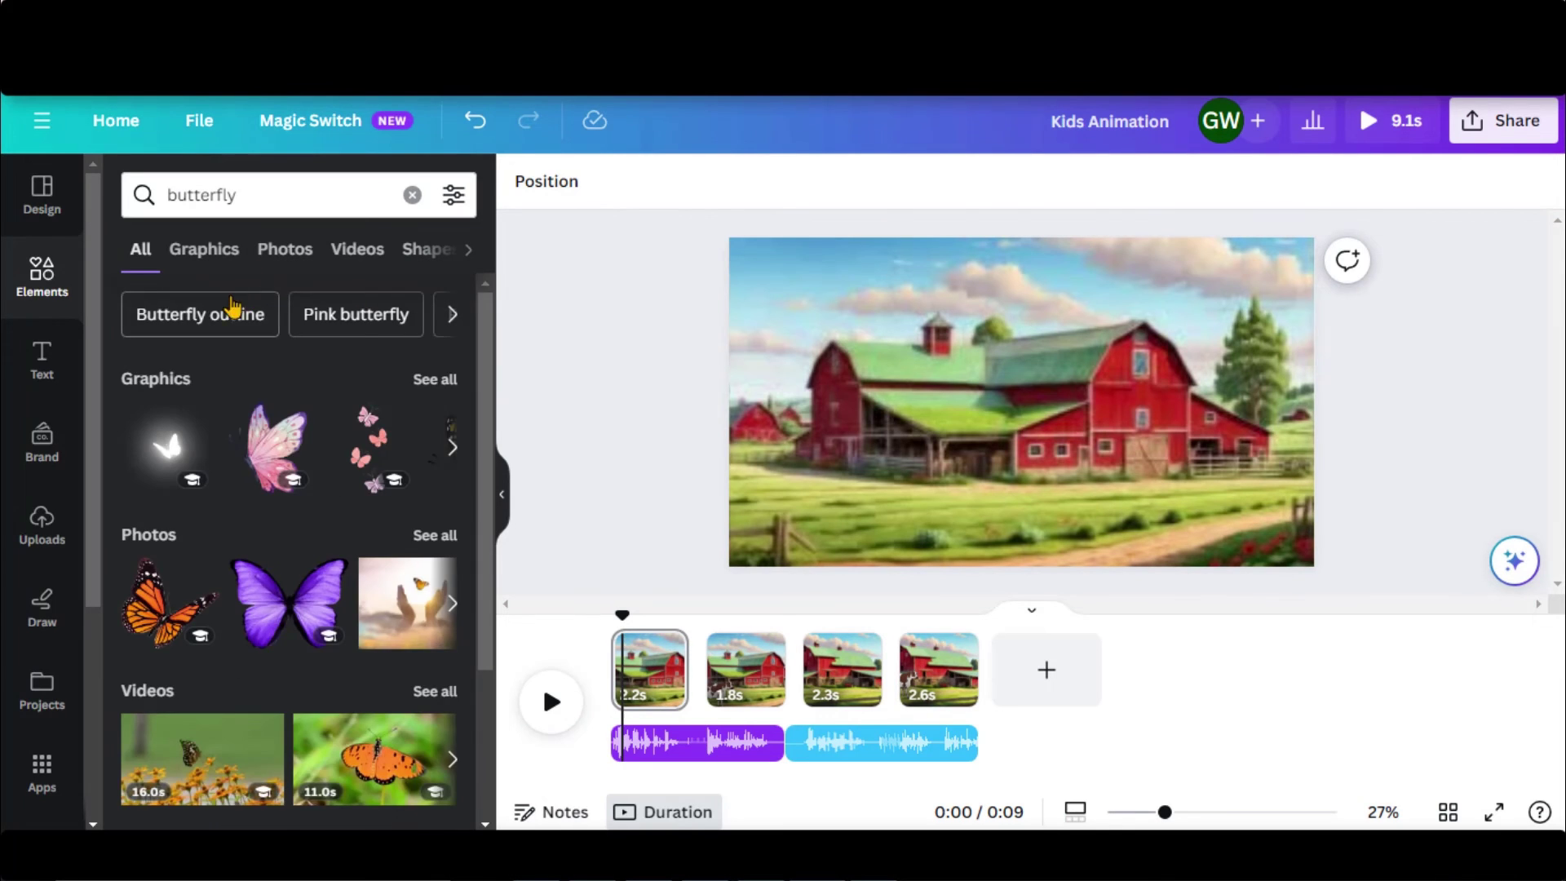
left_click(229, 258)
left_click(455, 196)
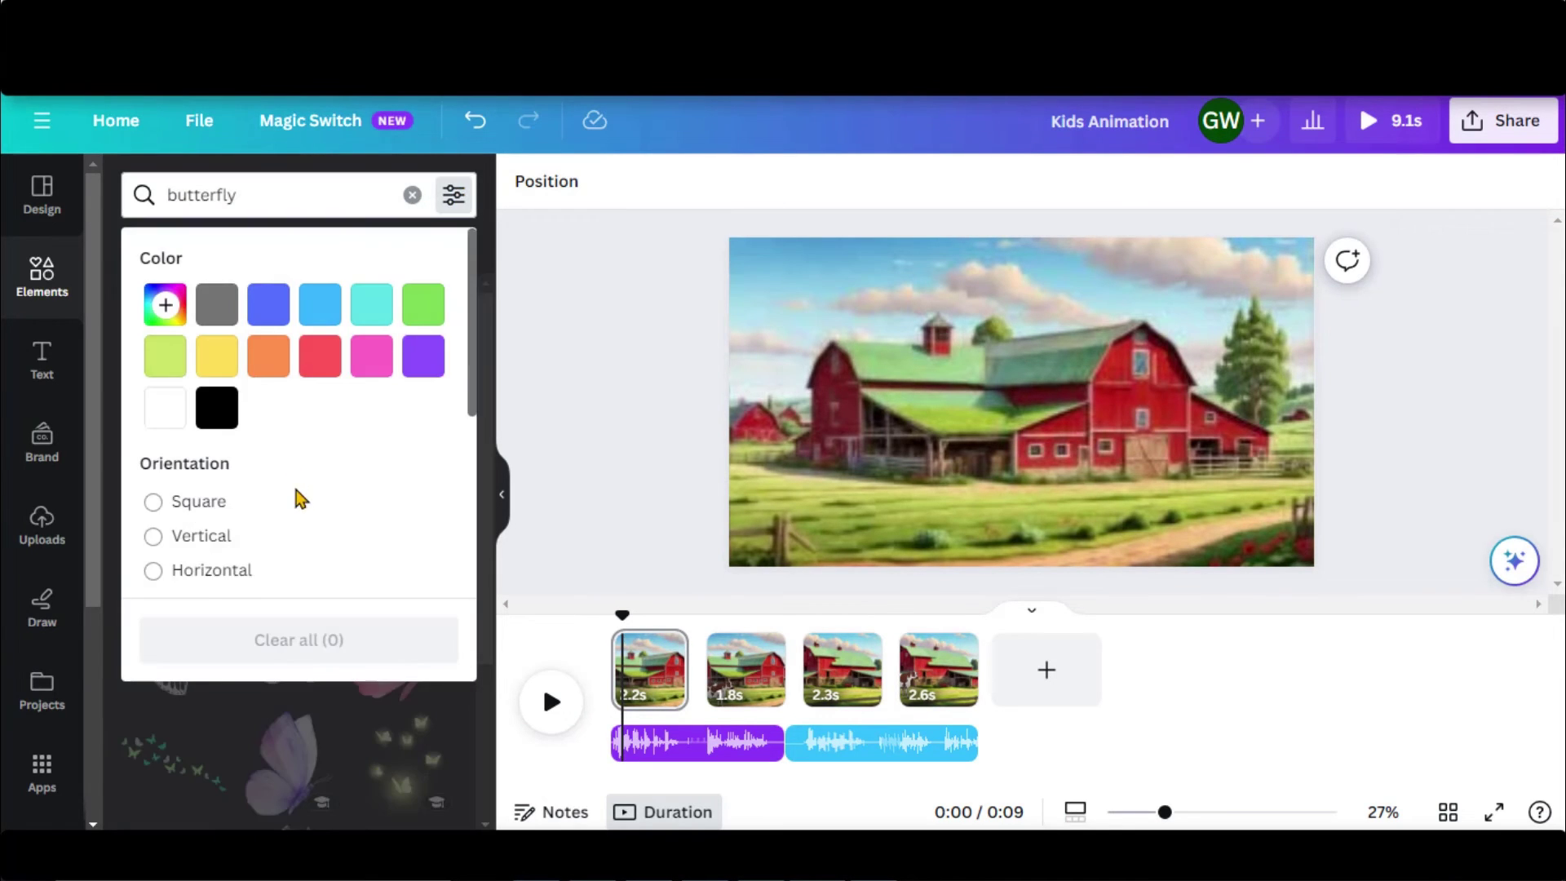
scroll(297, 500, "down", 5)
left_click(173, 343)
left_click(455, 199)
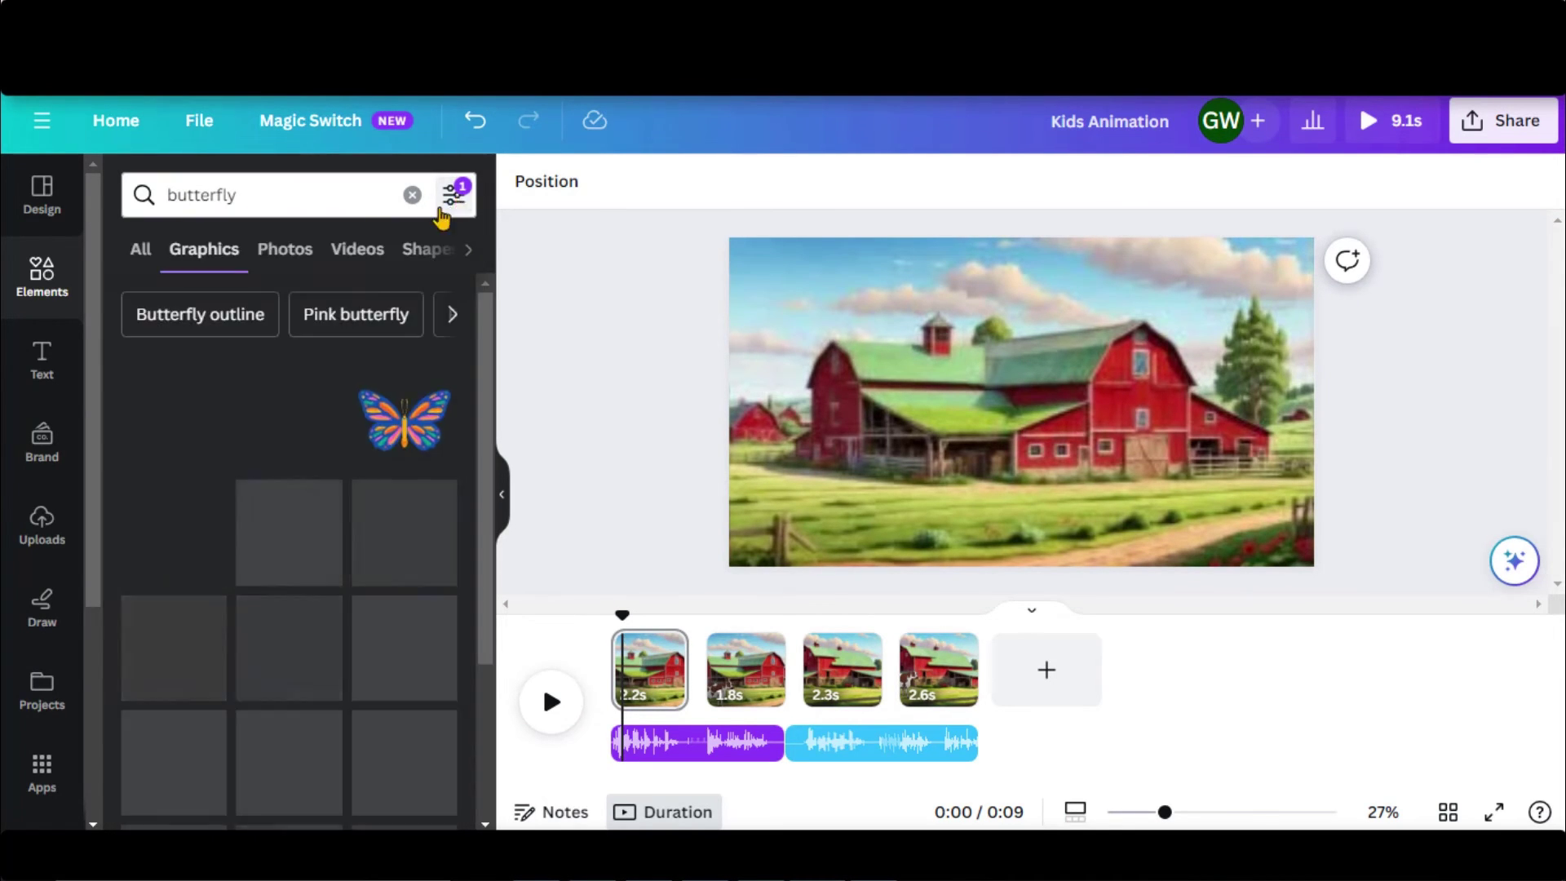
left_click(178, 432)
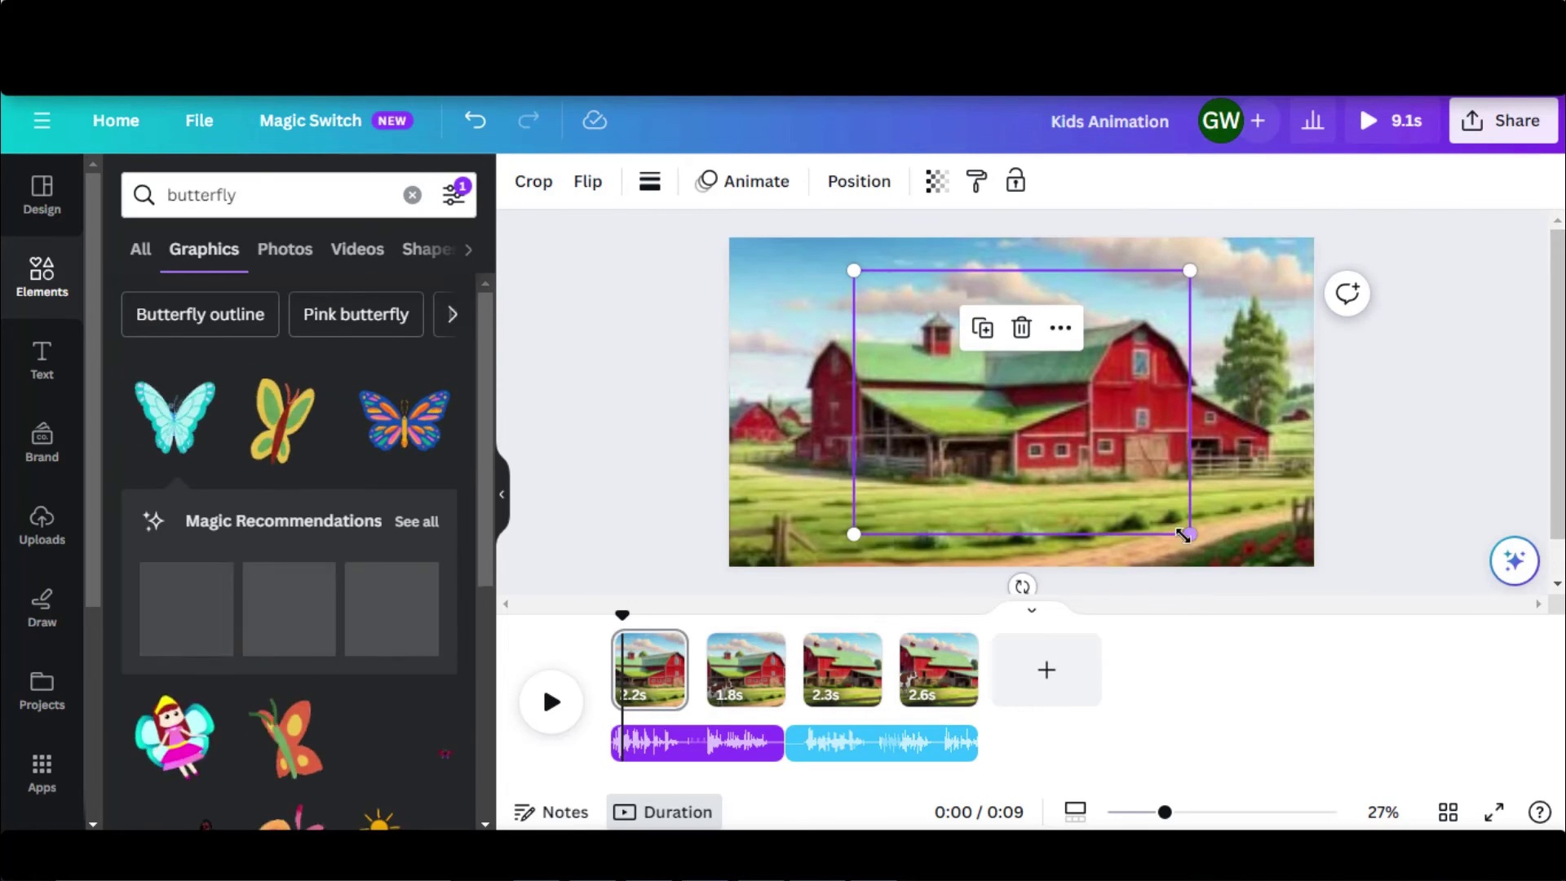
left_click_drag(996, 384, 773, 456)
- Give the butterfly a custom flight path across the barn with smooth, steady, slowest-speed movement
left_click(727, 182)
left_click(155, 269)
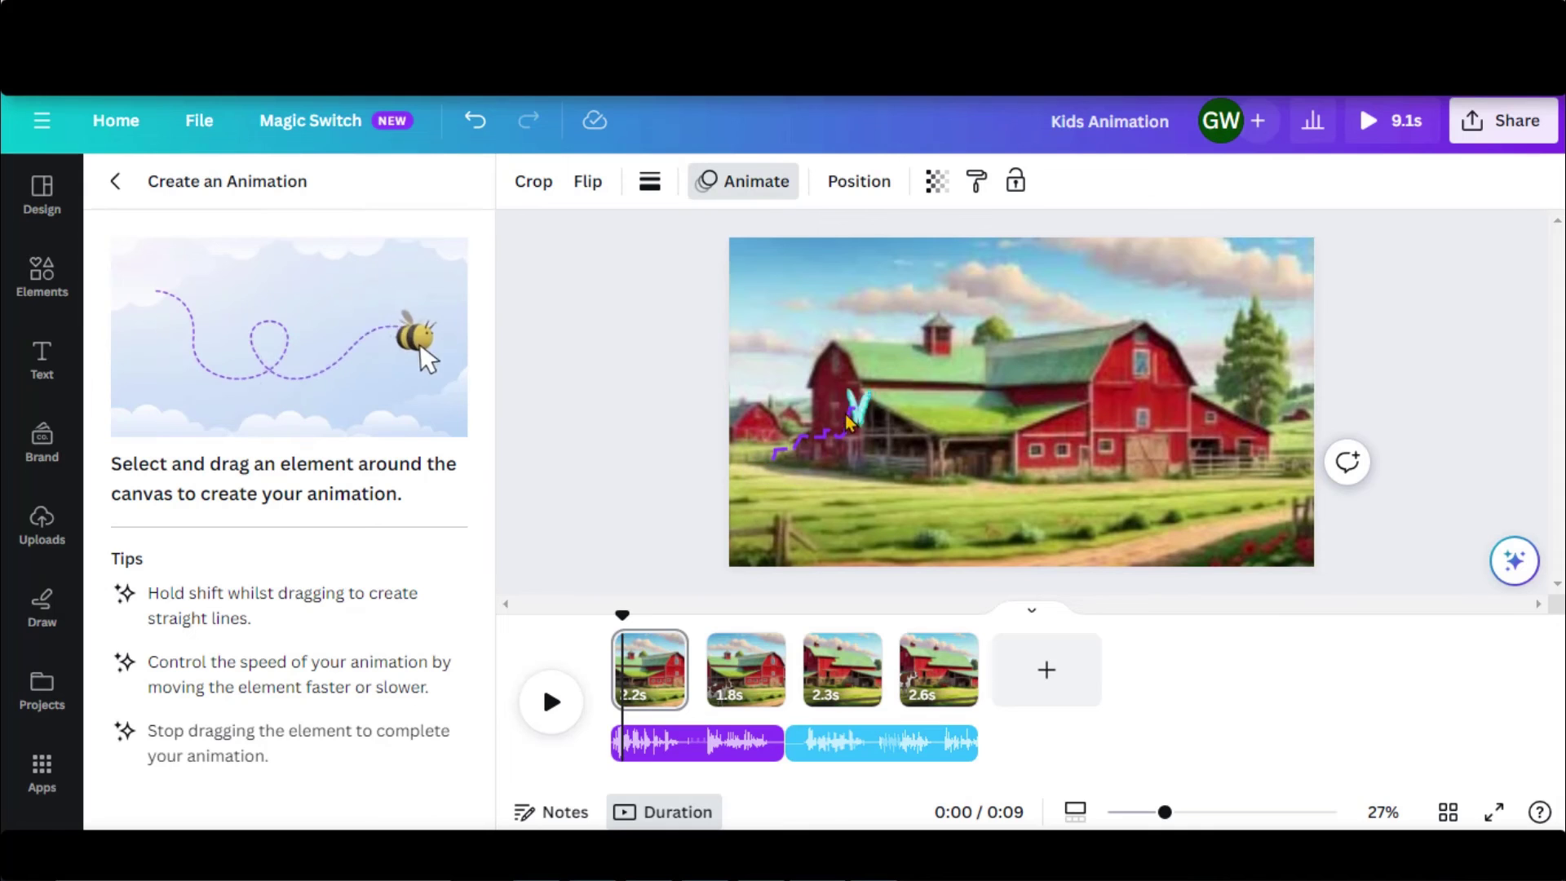
left_click_drag(968, 391, 1060, 367)
left_click(282, 303)
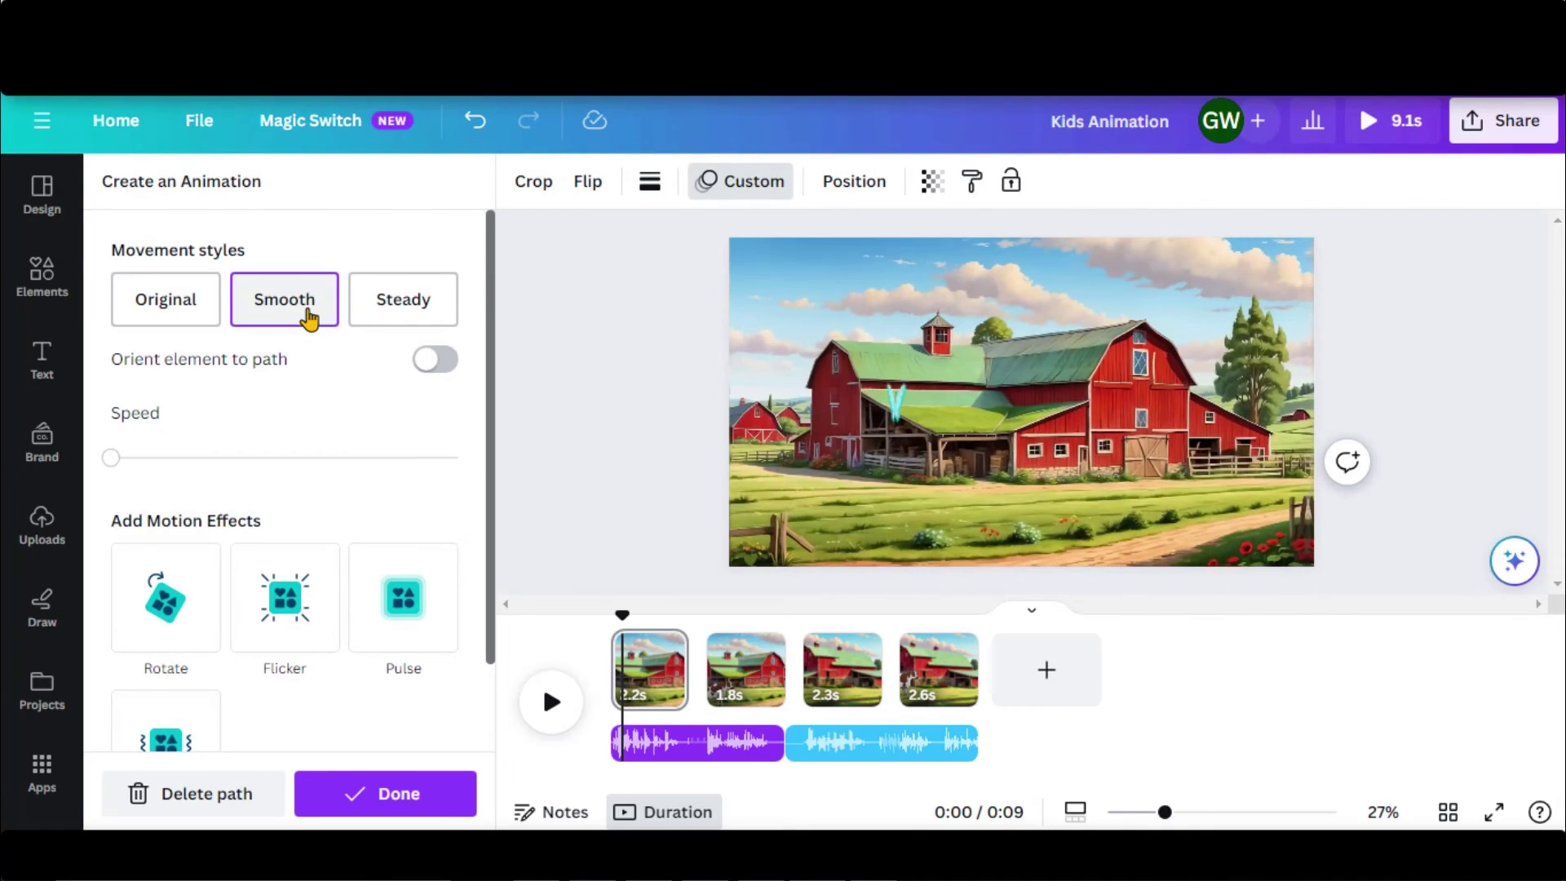
left_click_drag(214, 481, 126, 454)
left_click(384, 300)
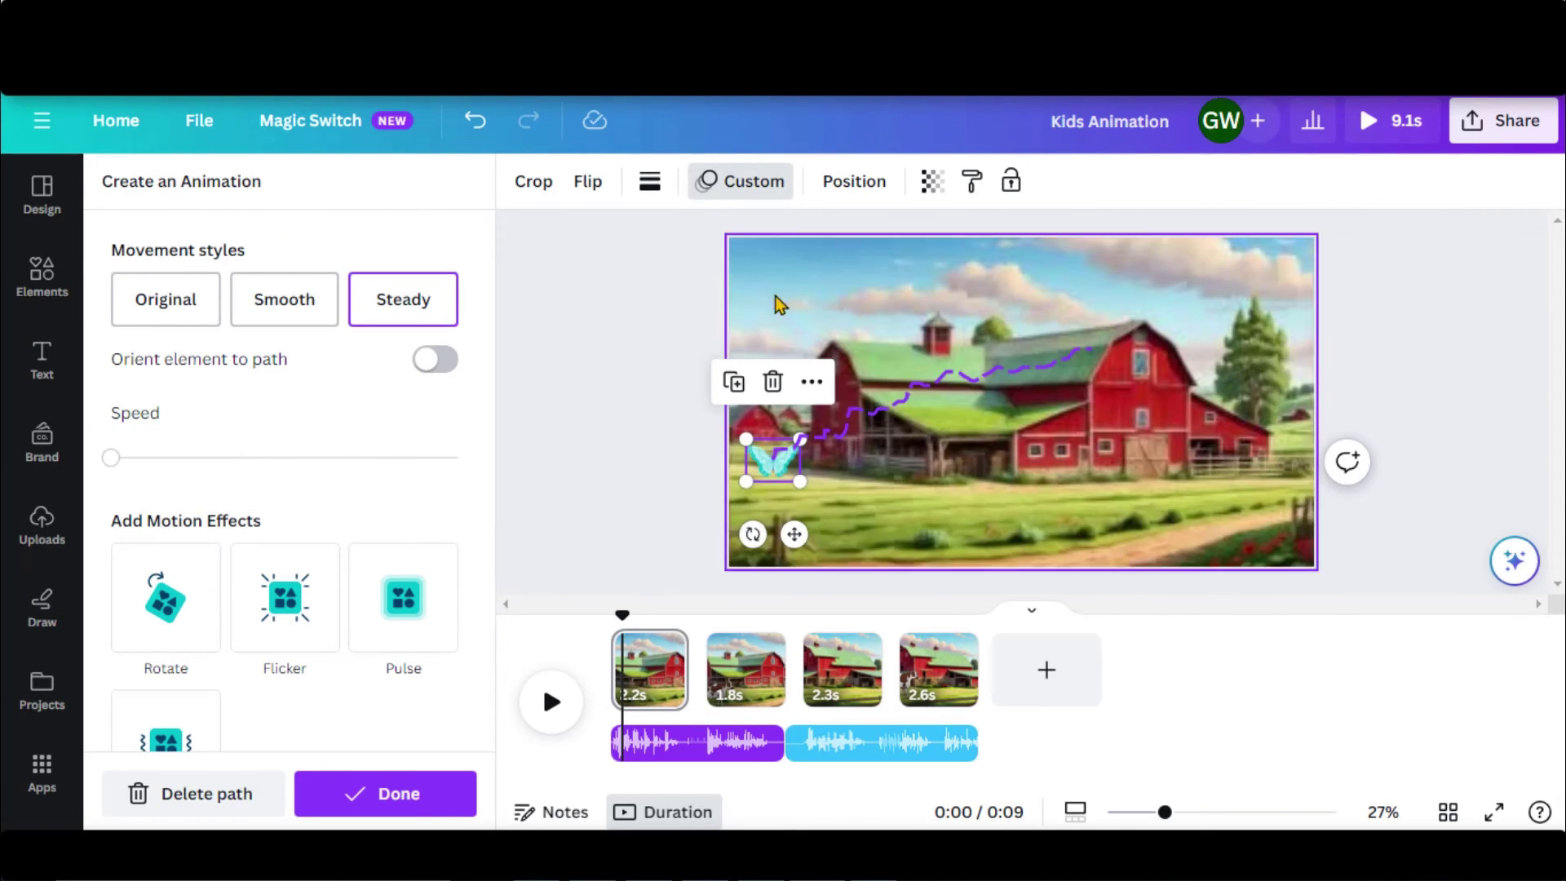
left_click(385, 794)
- Add a 'sparrow flying' bird graphic, shrunk and moved to the top-right sky
left_click(164, 196)
type("sparro")
left_click(231, 333)
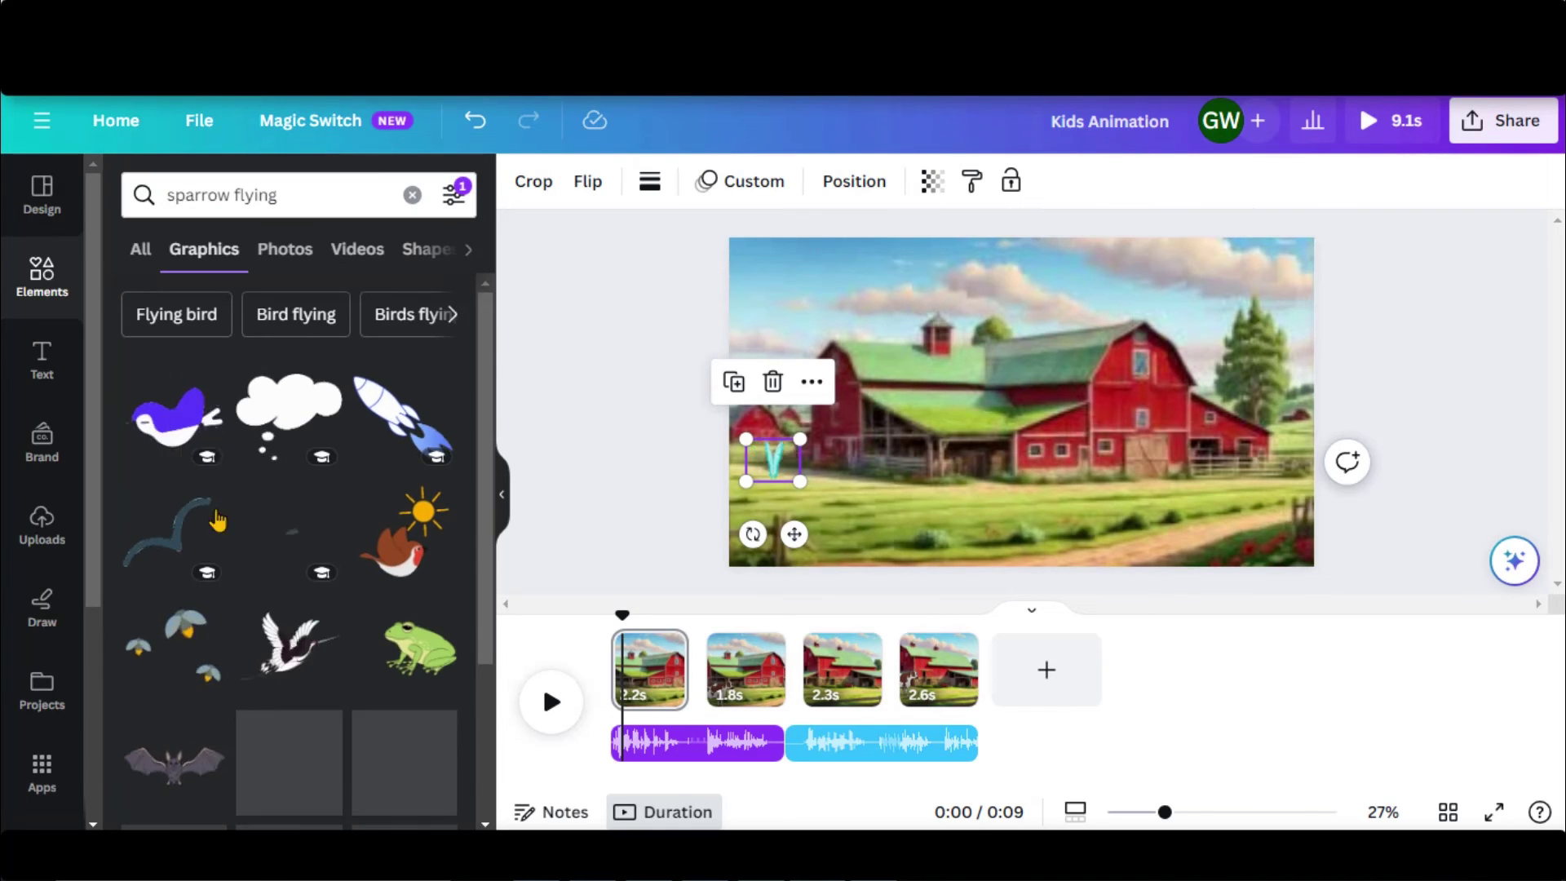
left_click(175, 420)
left_click_drag(1154, 534, 1003, 374)
mouse_move(946, 327)
left_mouse_down()
mouse_move(1283, 297)
mouse_move(1057, 279)
left_mouse_up()
- Give the bird a smooth-style motion path
left_click(736, 182)
left_click(308, 315)
left_click(385, 793)
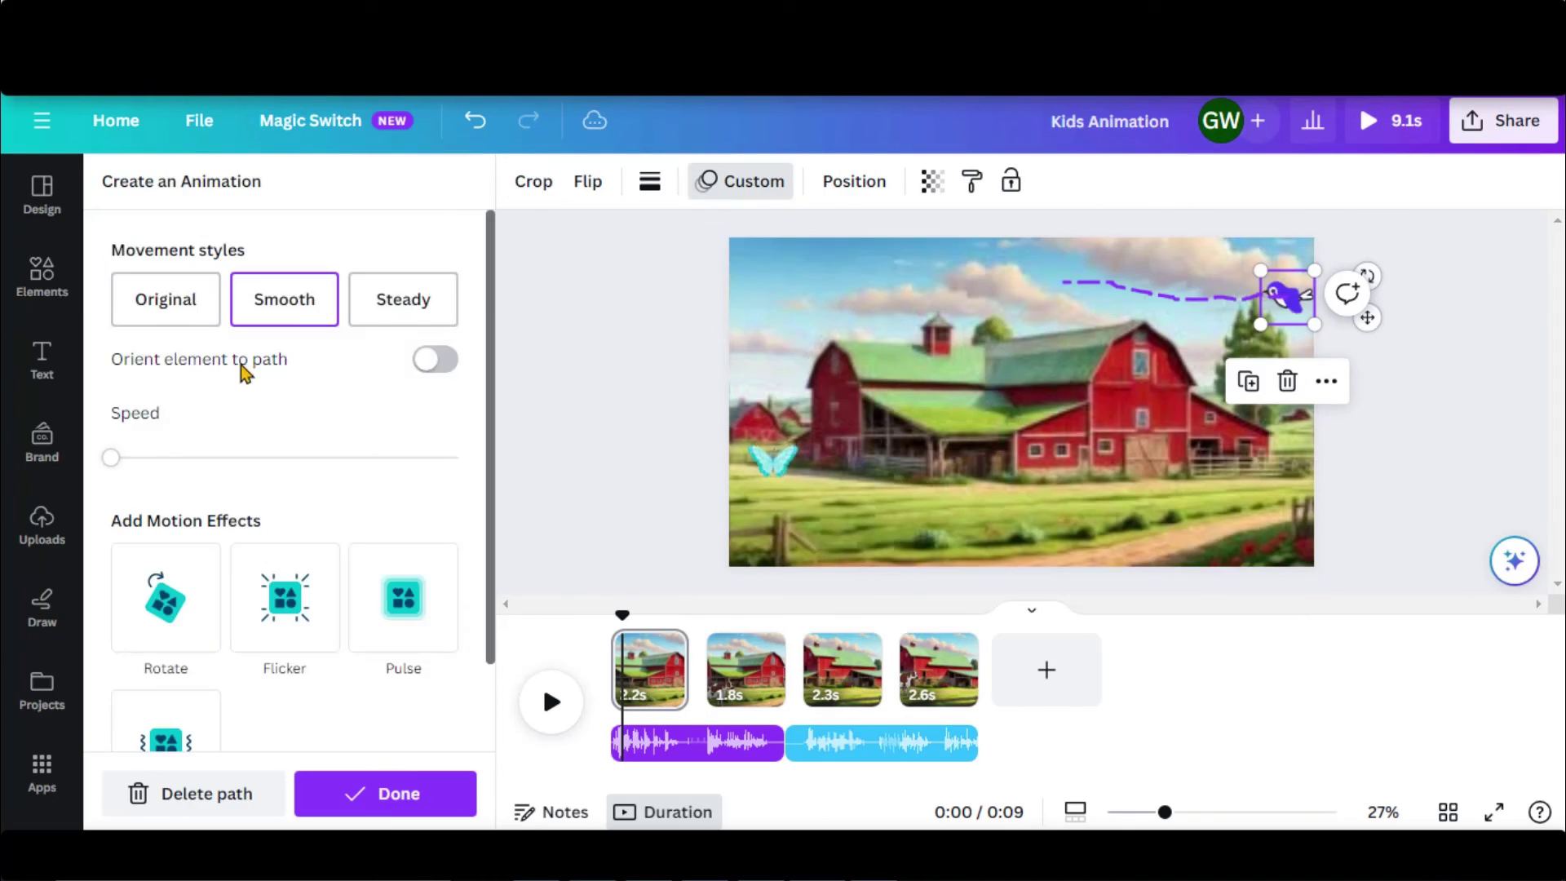
scroll(242, 370, "down", 2)
left_click(164, 636)
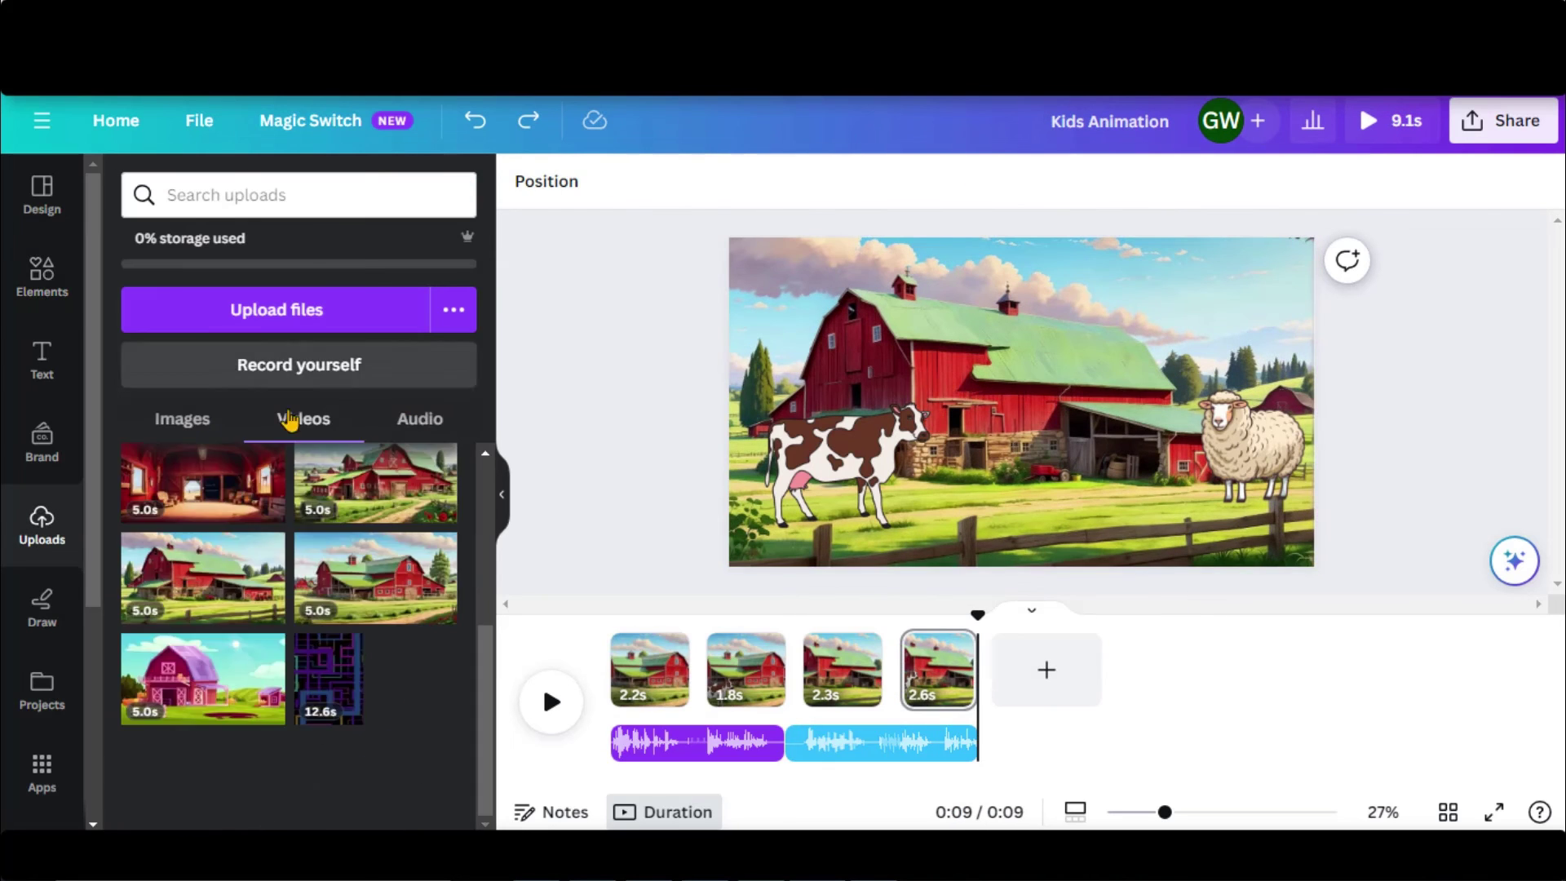
- Duplicate the cow page, add a voiceover clip to the timeline, and add a blank page
left_click(420, 418)
left_click_drag(236, 502, 999, 759)
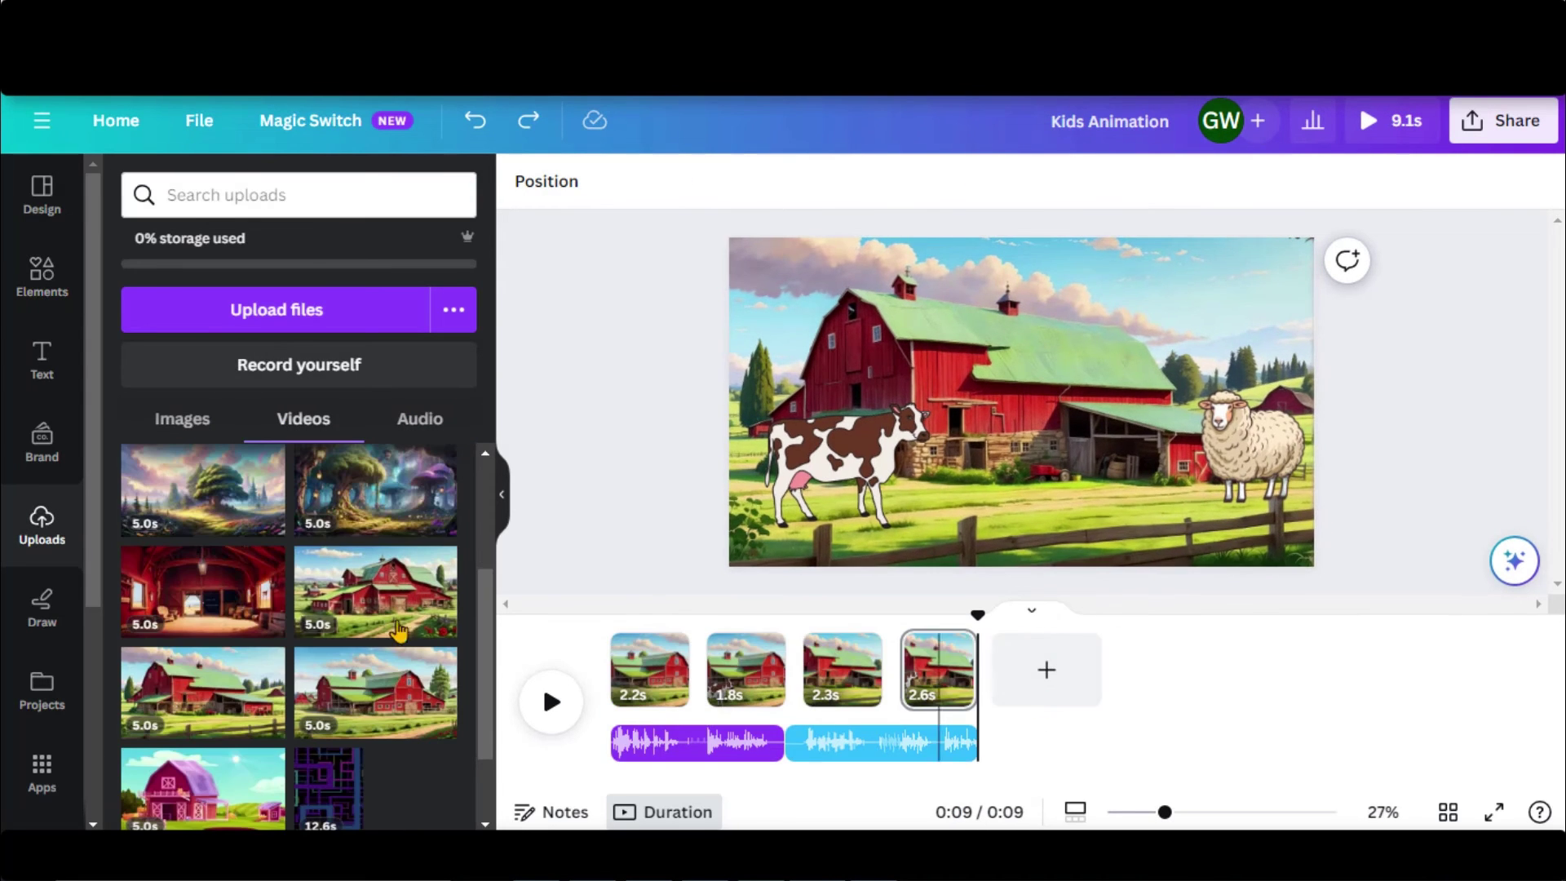
left_click(1003, 743)
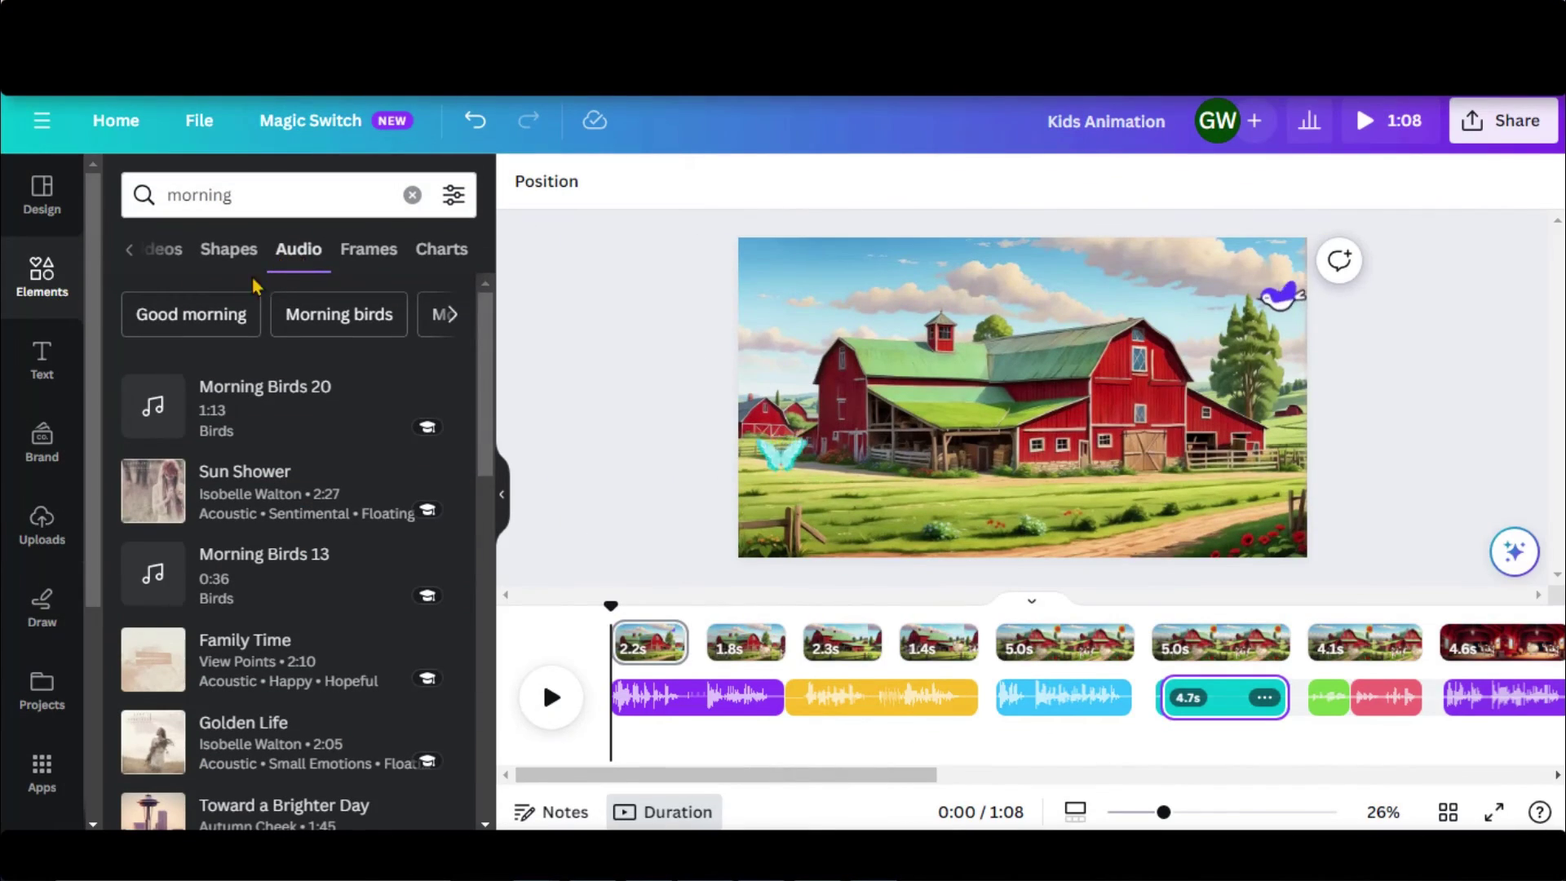
- Add Morning Birds 20 as background audio, adjust its volume, and show the page transitions
left_click(203, 196)
left_click(265, 203)
mouse_move(172, 410)
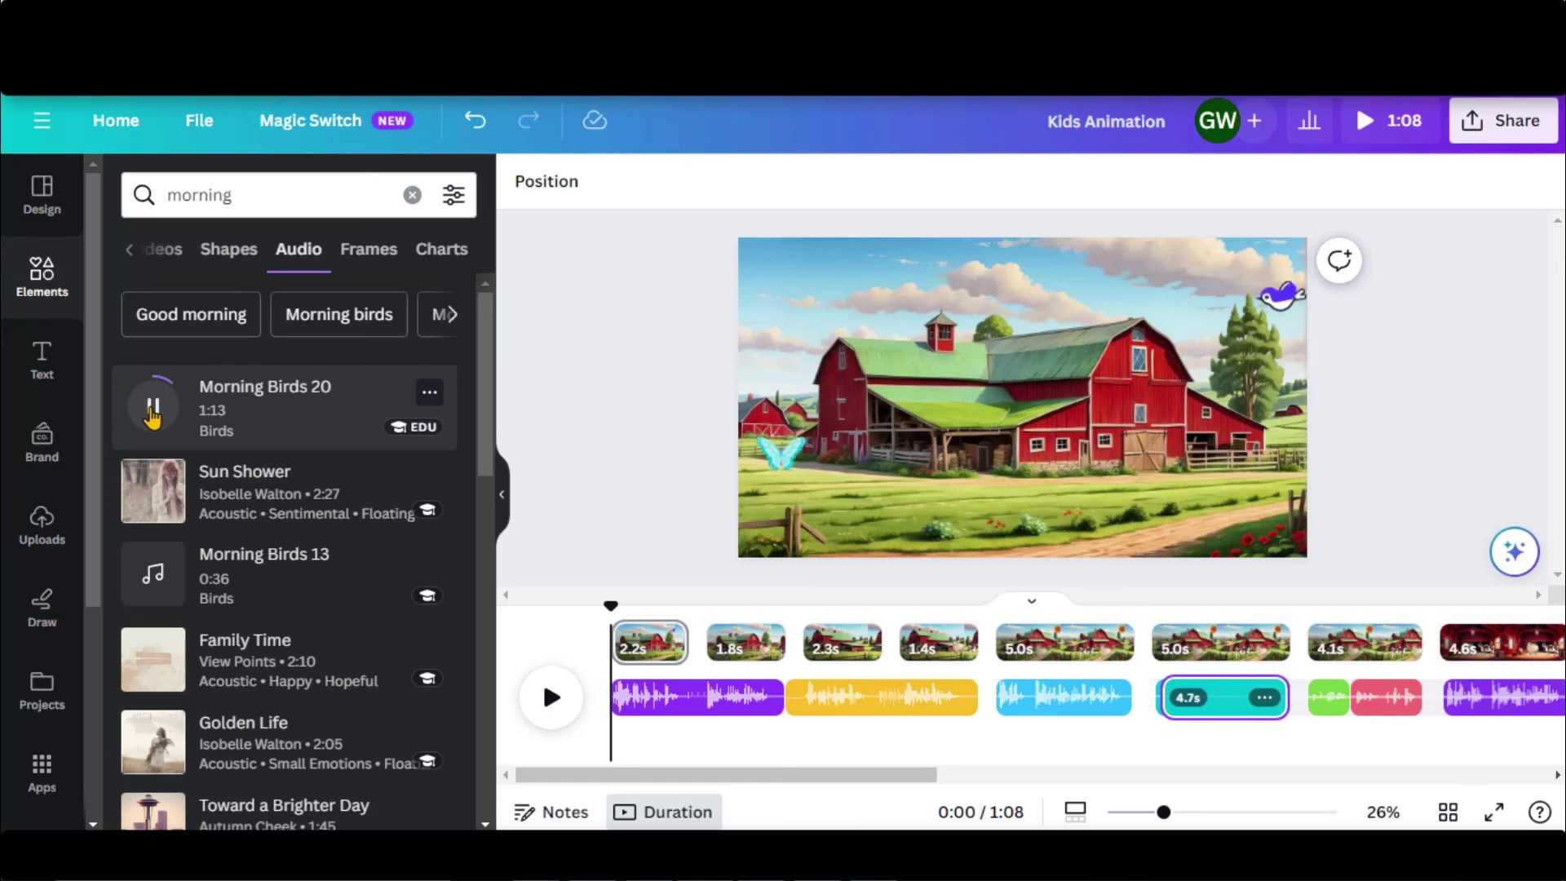
left_click(157, 420)
left_click(818, 181)
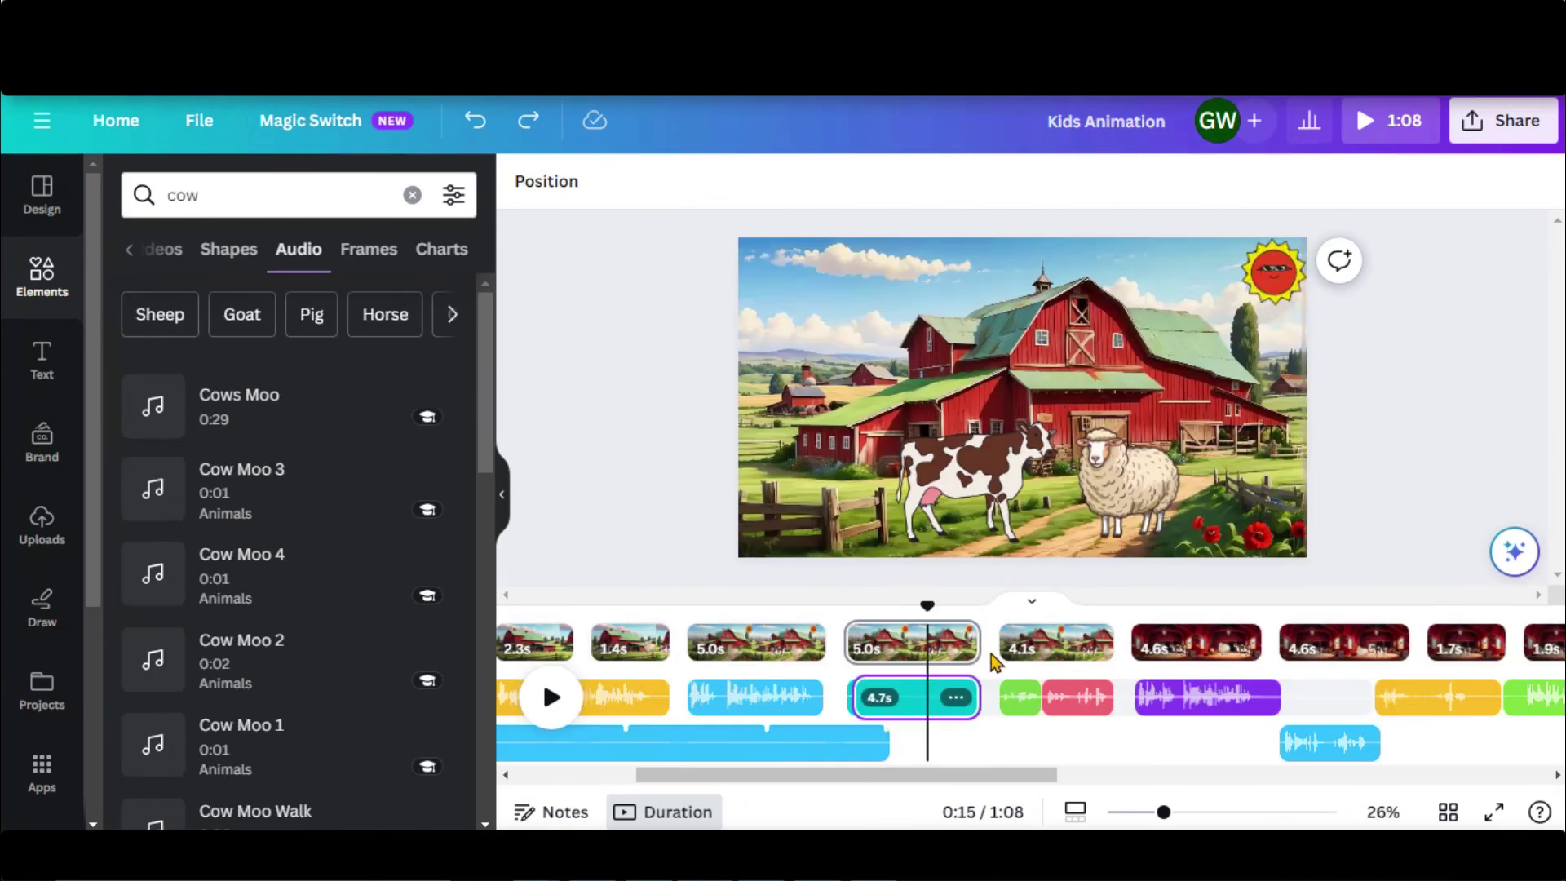
left_click(1002, 664)
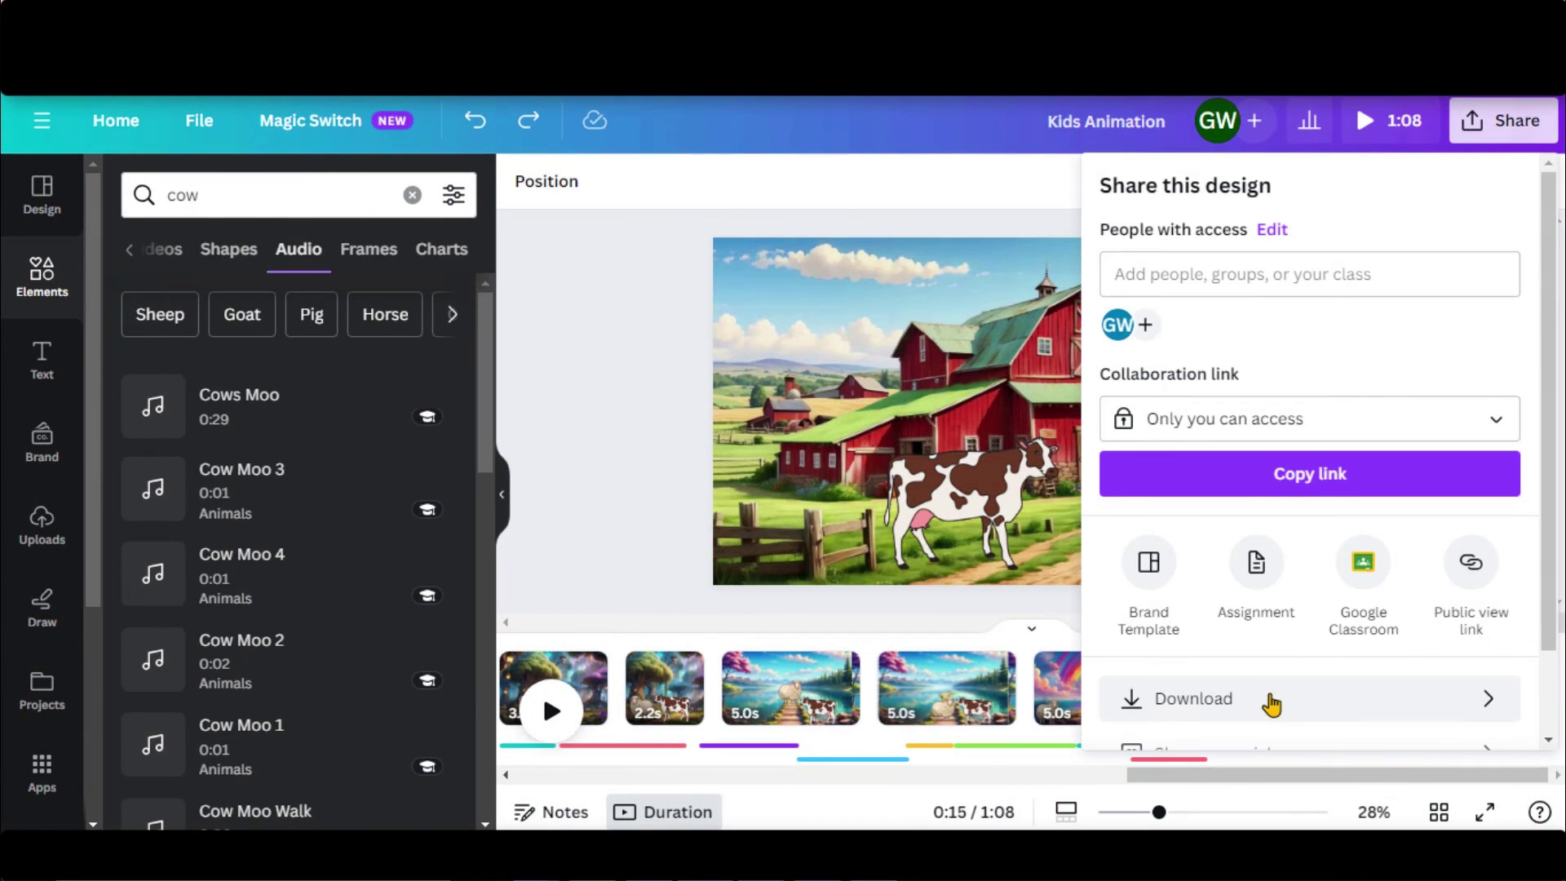
- Download the animation as an MP4 Video at 1080p (HD) quality
left_click(1269, 698)
scroll(1365, 418, "down", 2)
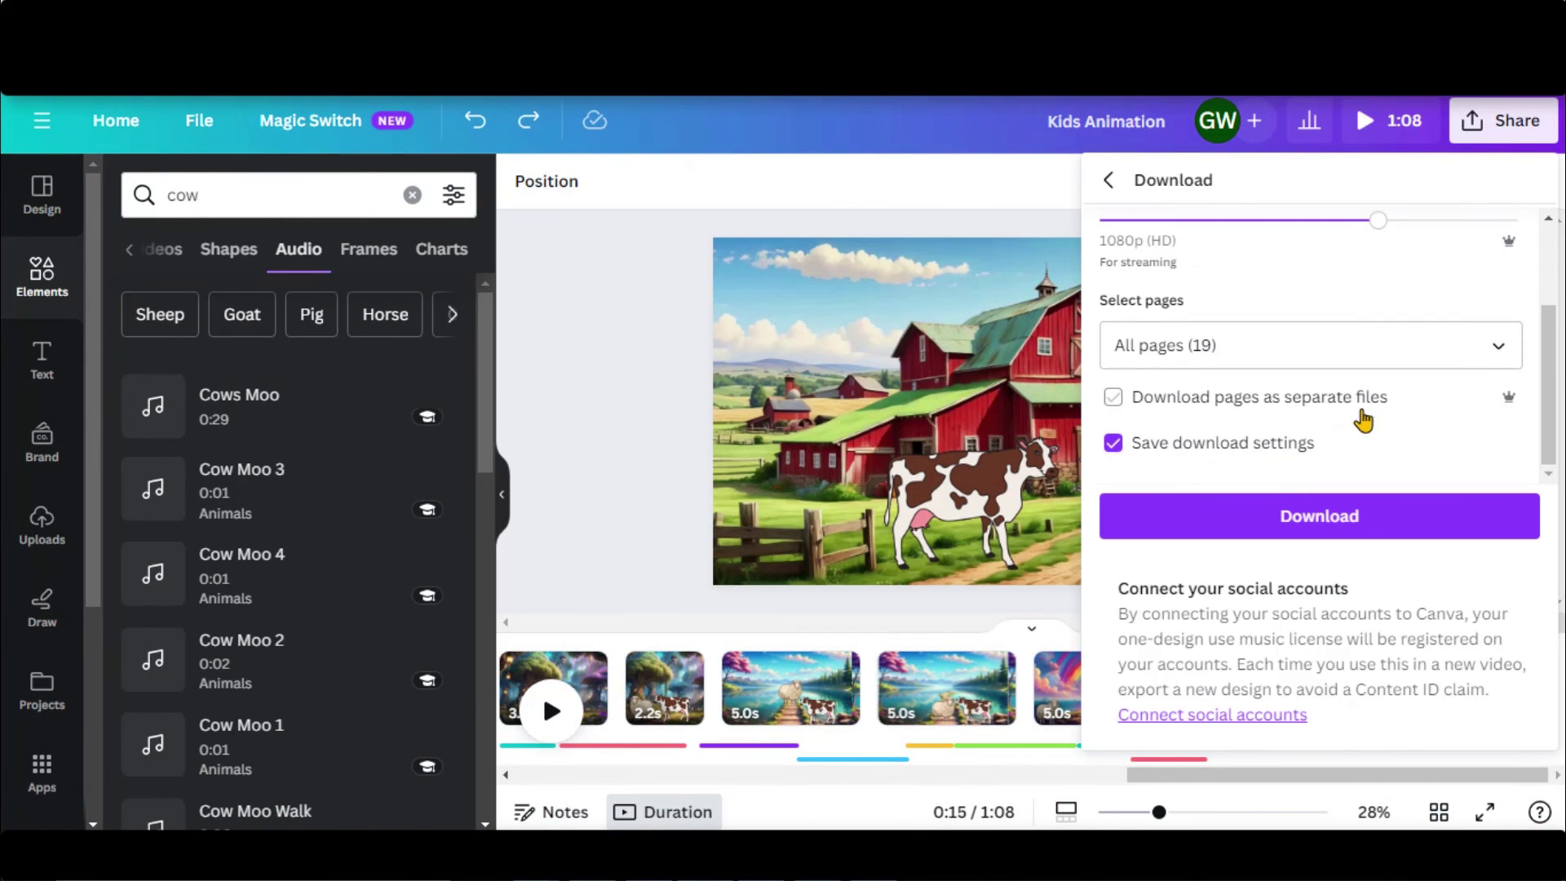
scroll(1305, 383, "up", 4)
left_click(1292, 285)
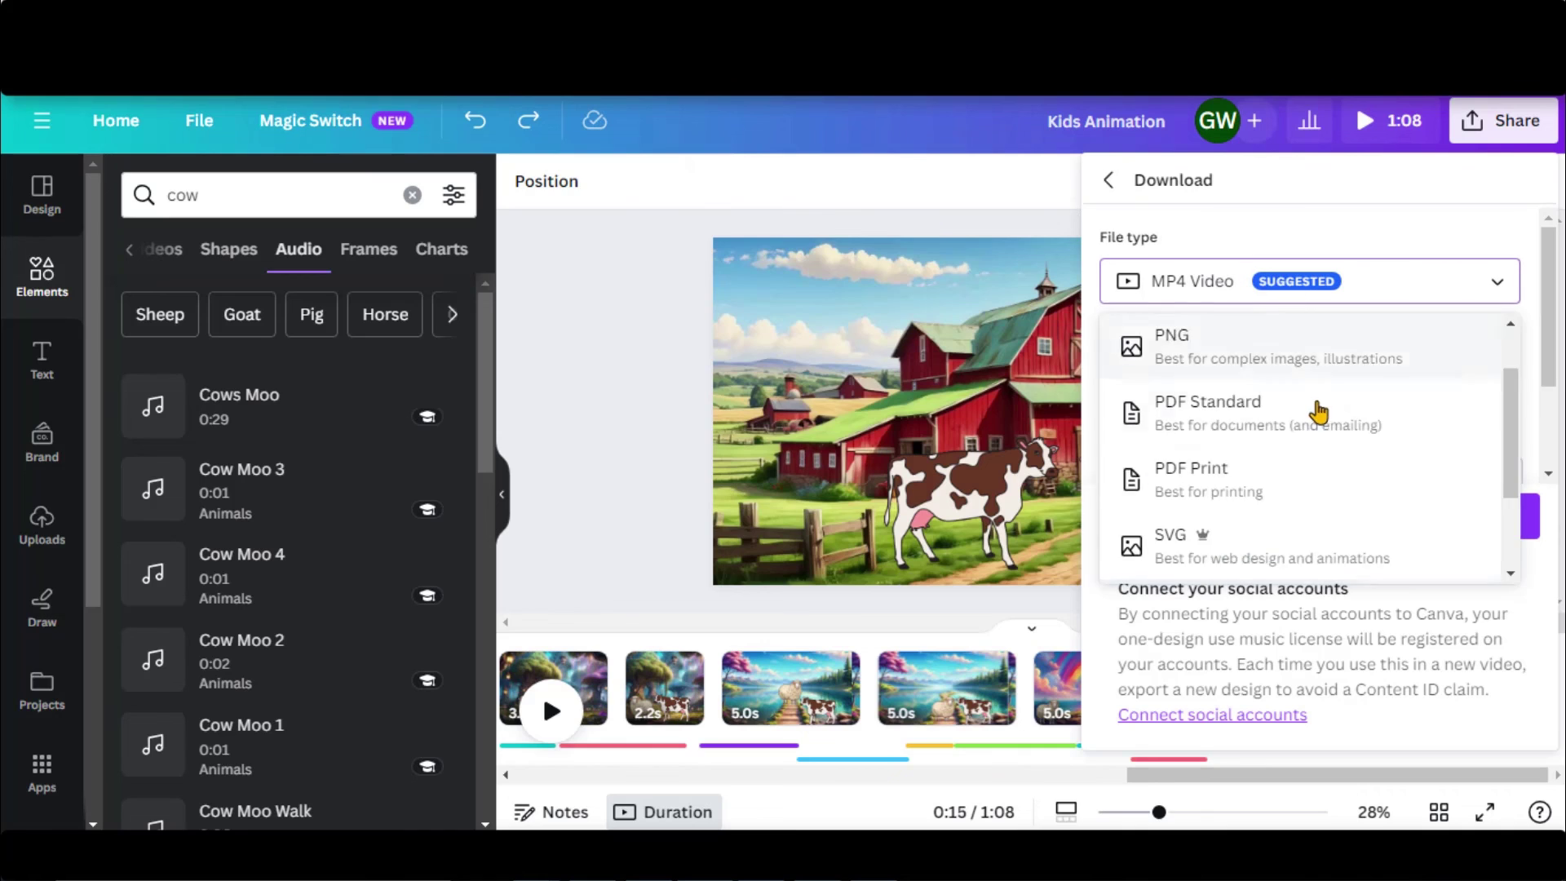
scroll(1321, 435, "down", 1)
scroll(1321, 434, "up", 2)
left_click(1296, 281)
scroll(1362, 384, "up", 1)
left_click(1310, 356)
scroll(1287, 449, "down", 2)
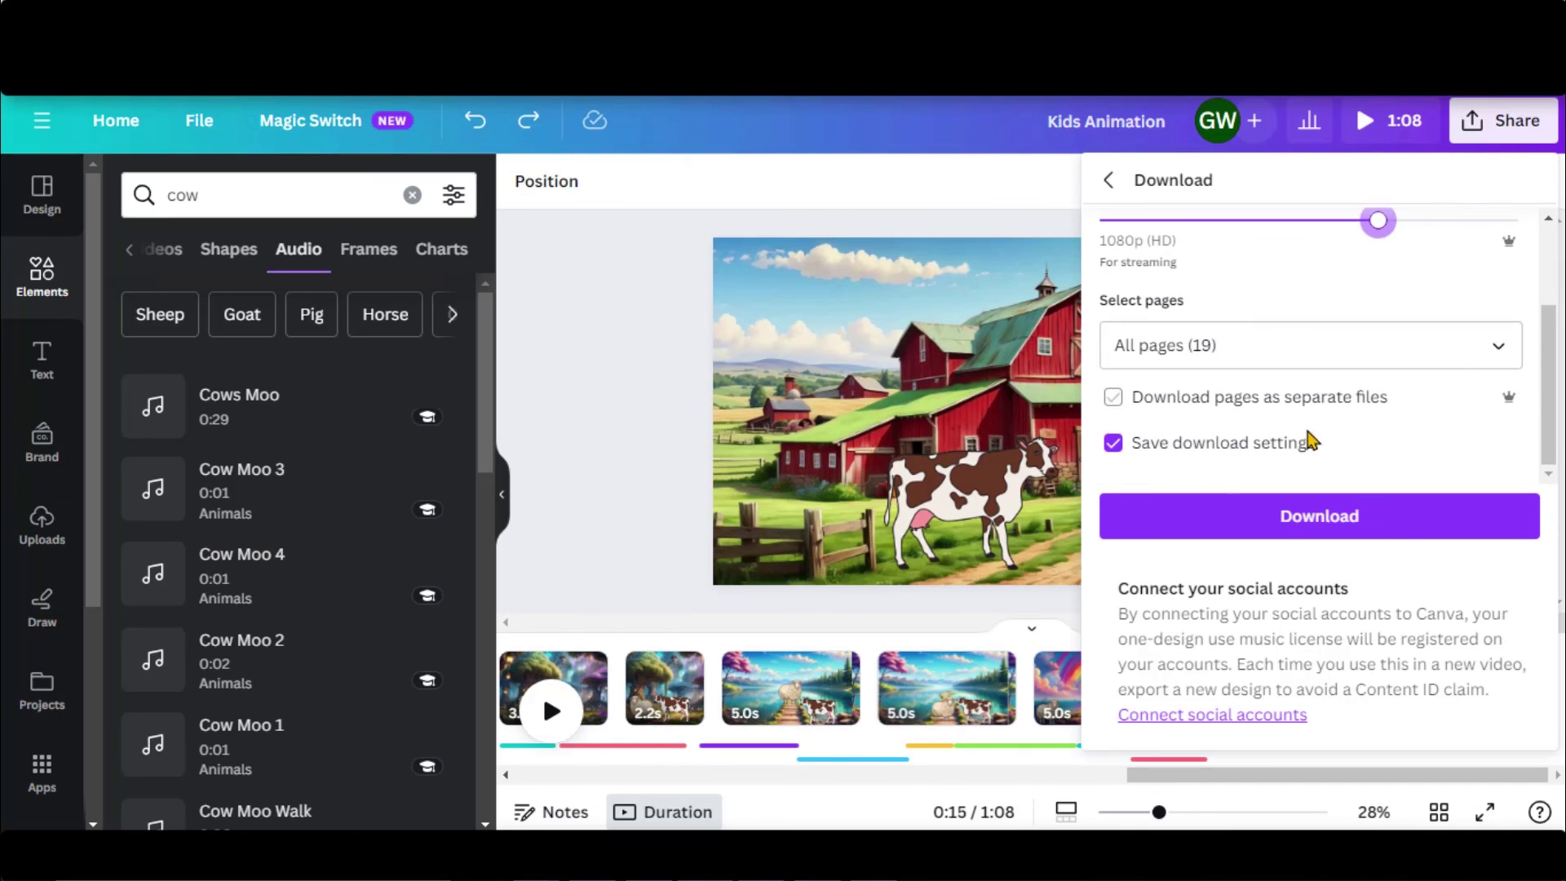
left_click(1230, 518)
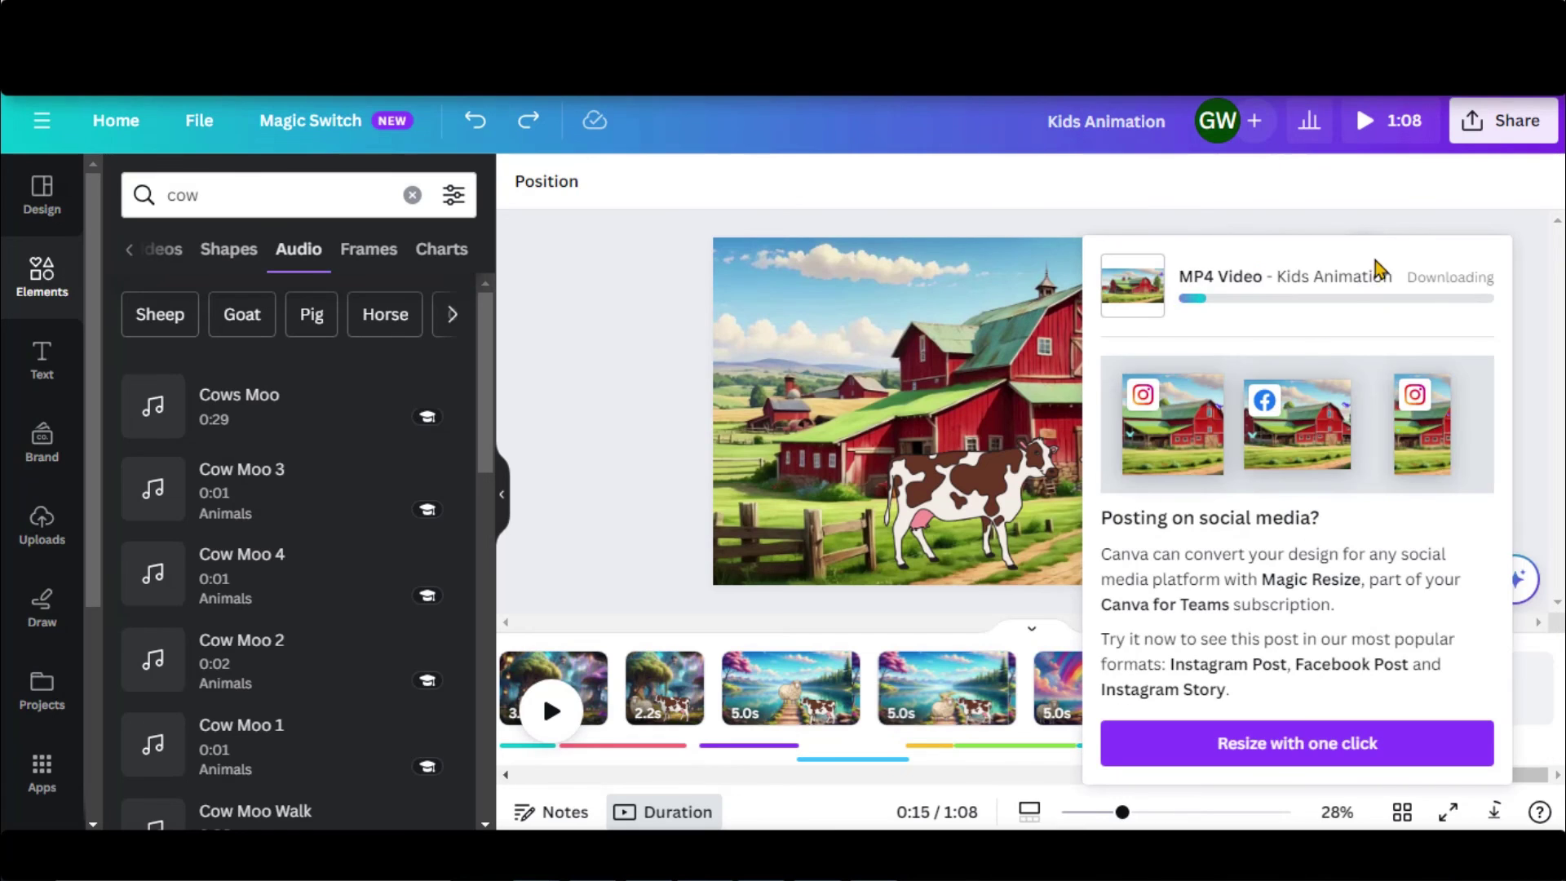